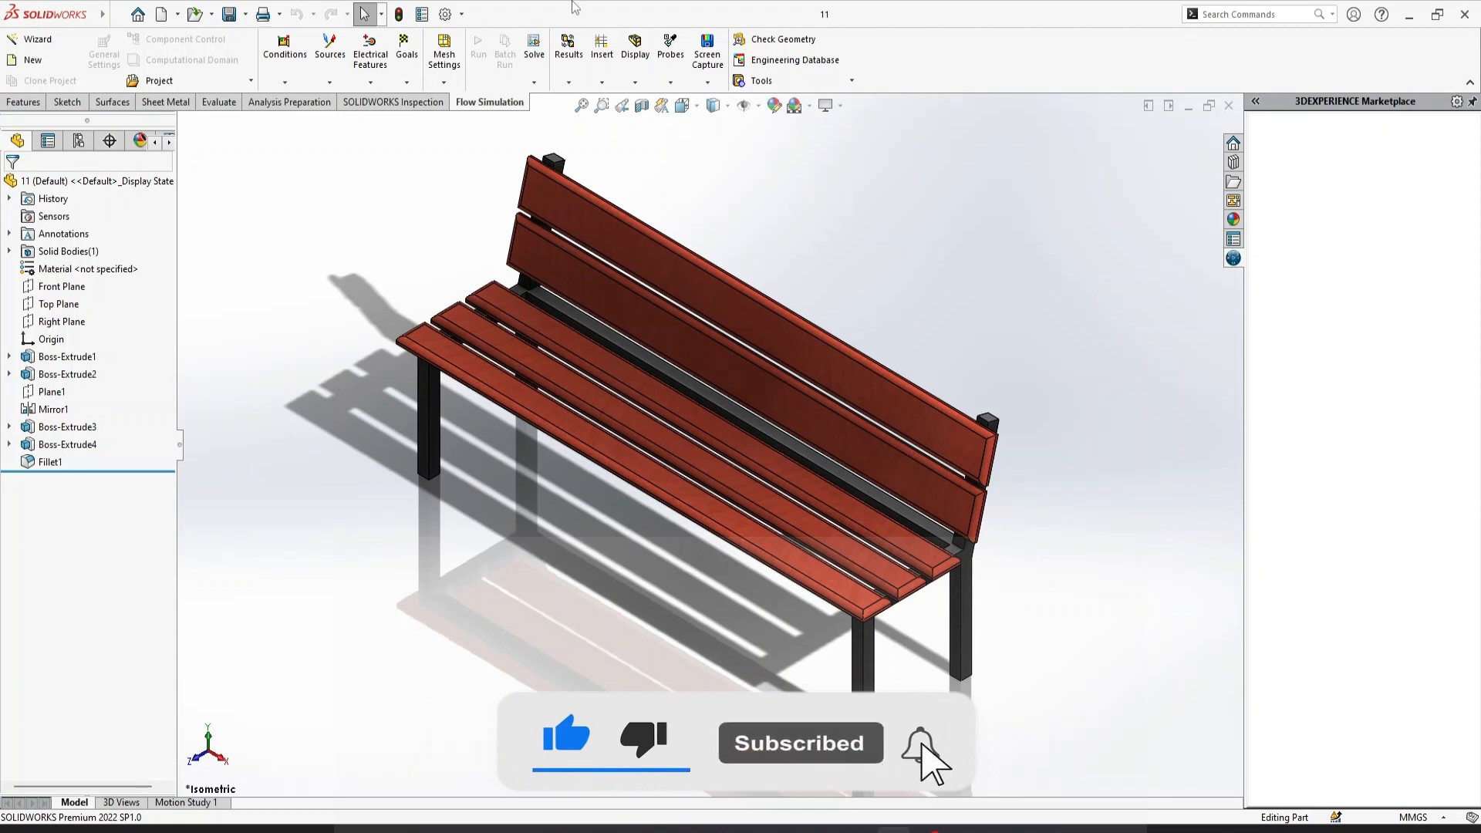
Step: Create a new part document and close the finished bench part 11
click(177, 15)
click(185, 36)
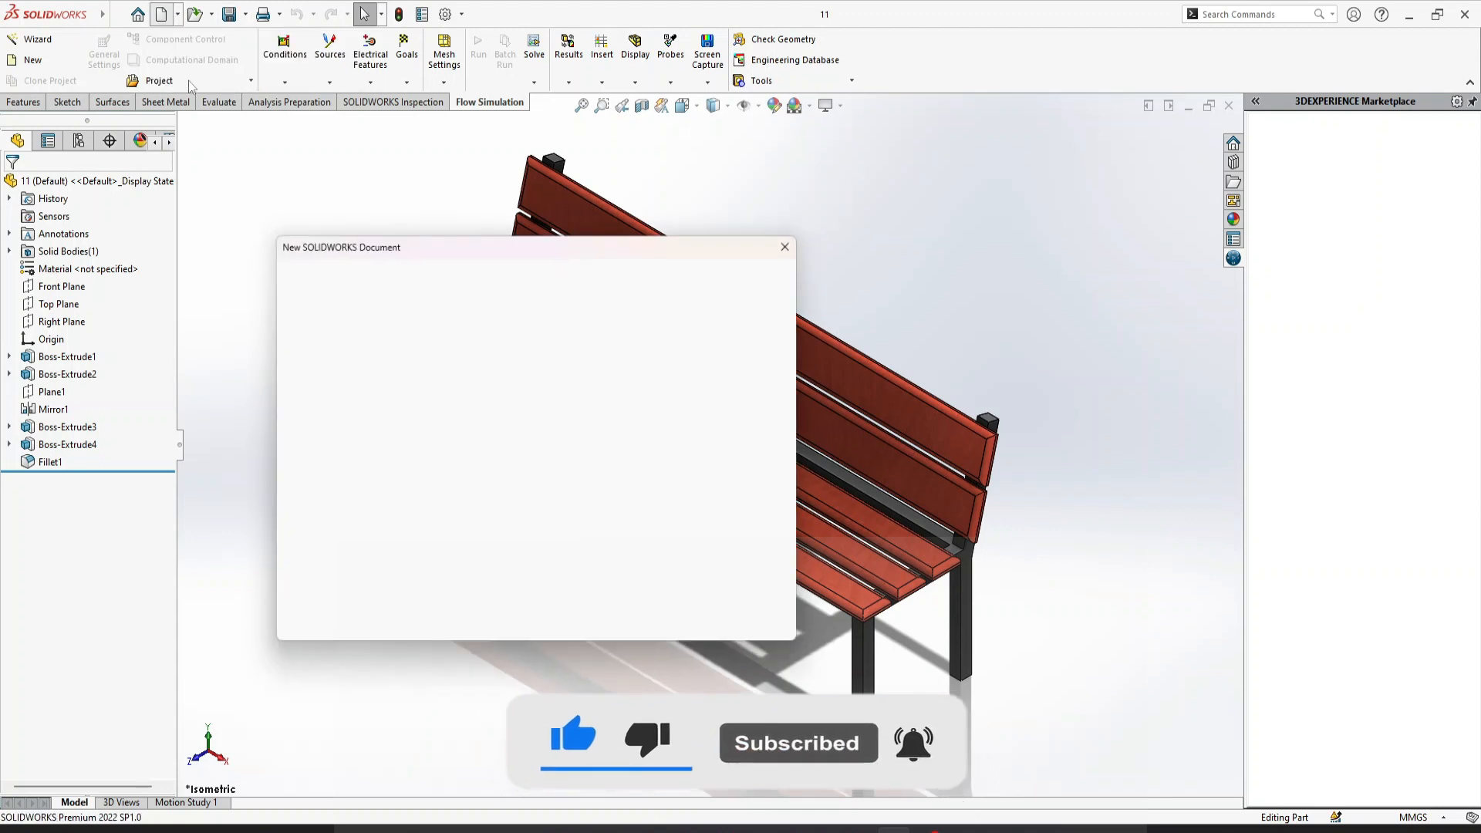
double_click(359, 422)
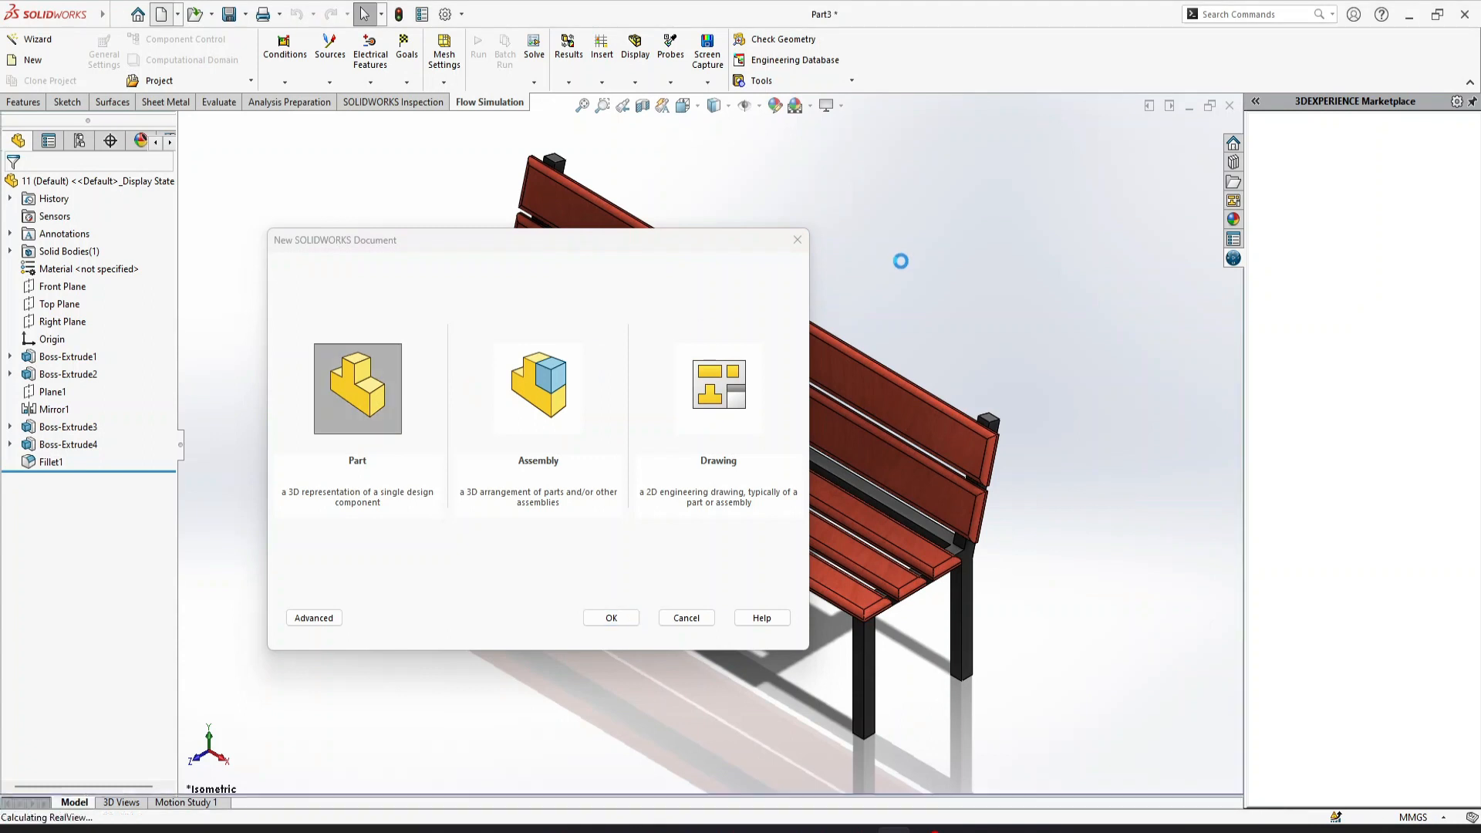
mouse_move(892, 829)
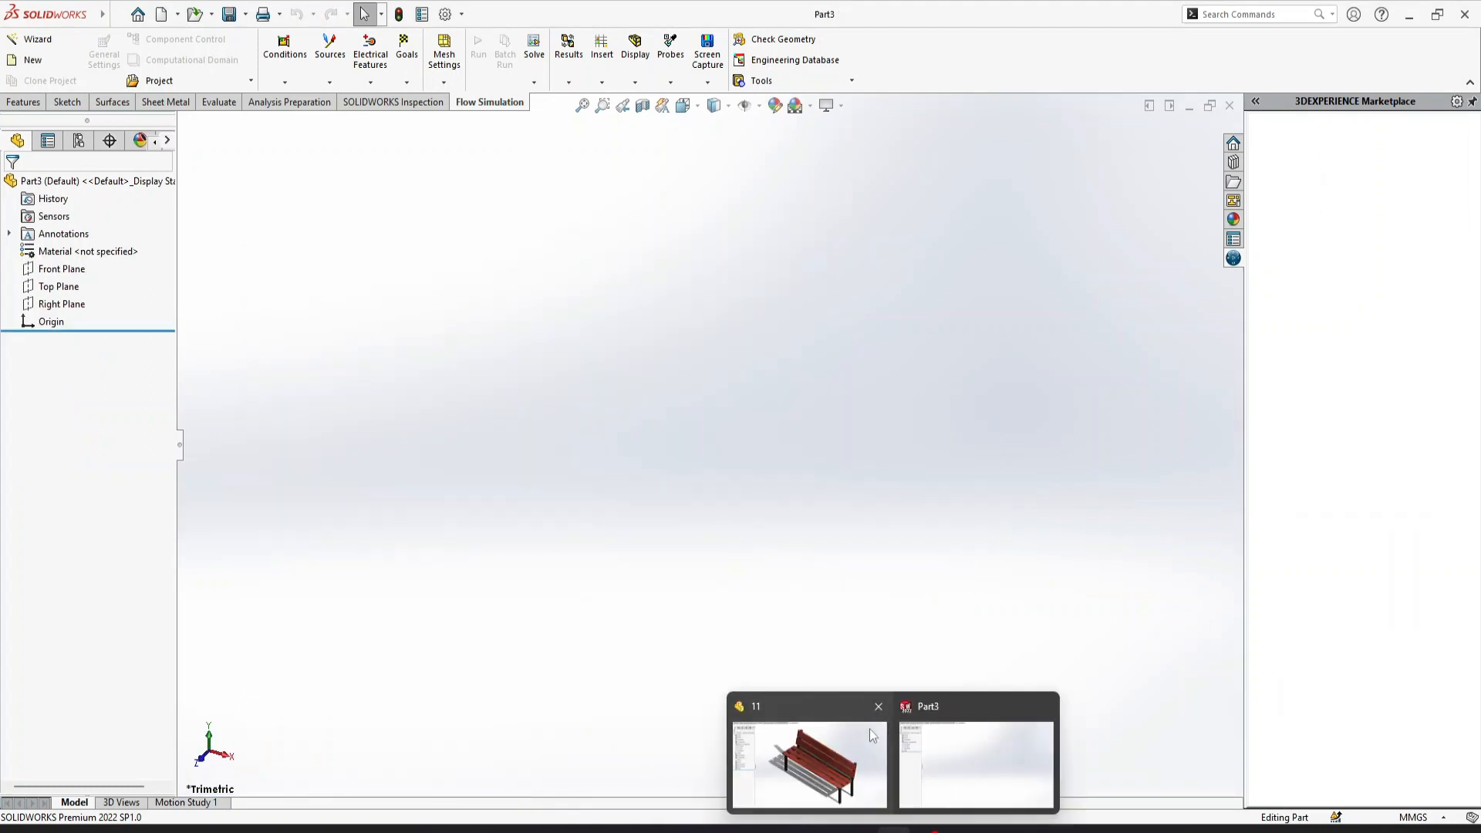
click(877, 704)
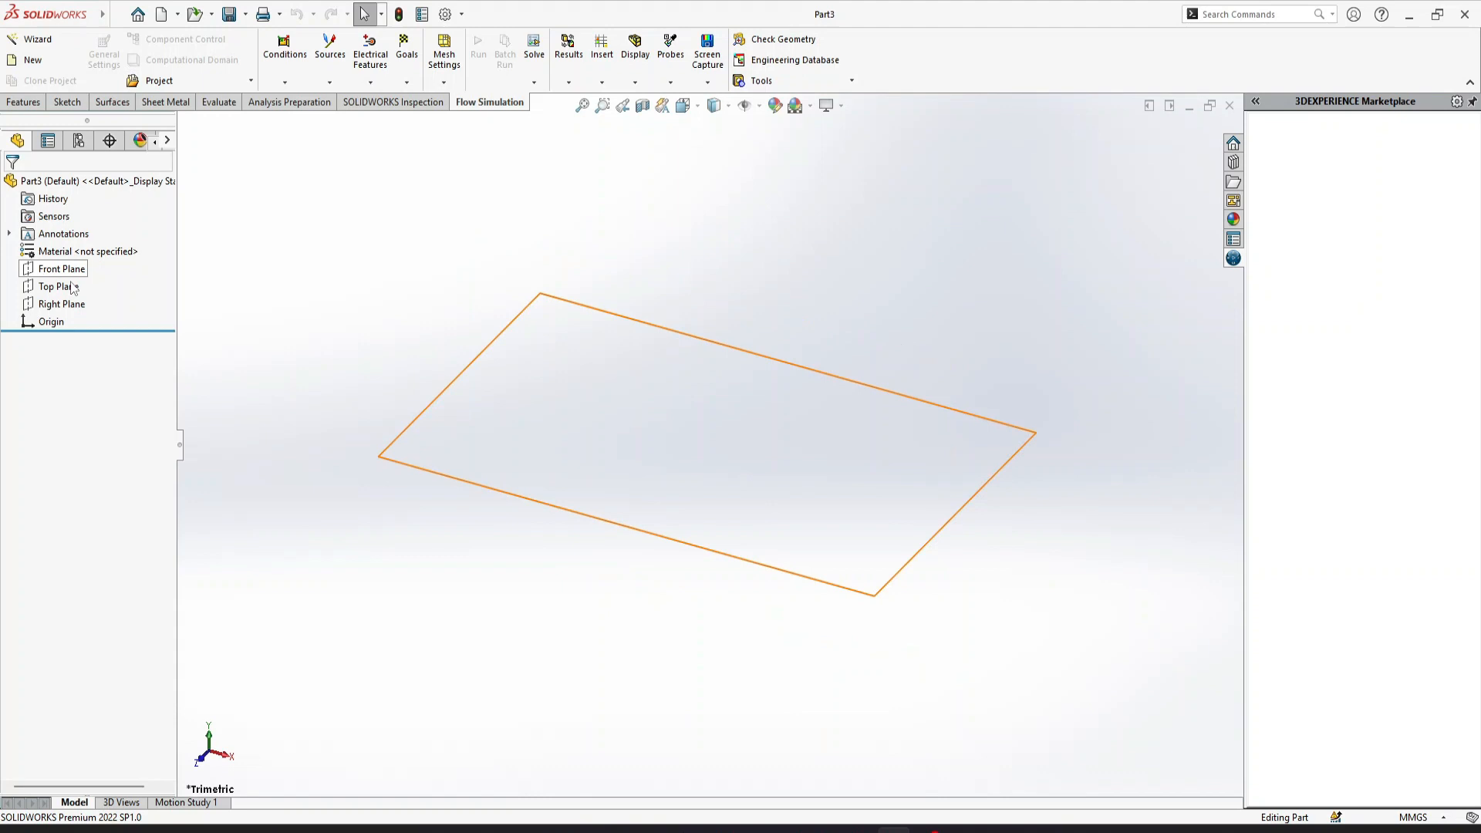
Step: On the Right Plane, sketch the bench frame's outer outline from the origin: front leg, seat top, tilted backrest and about 54 mm rear leg
click(73, 307)
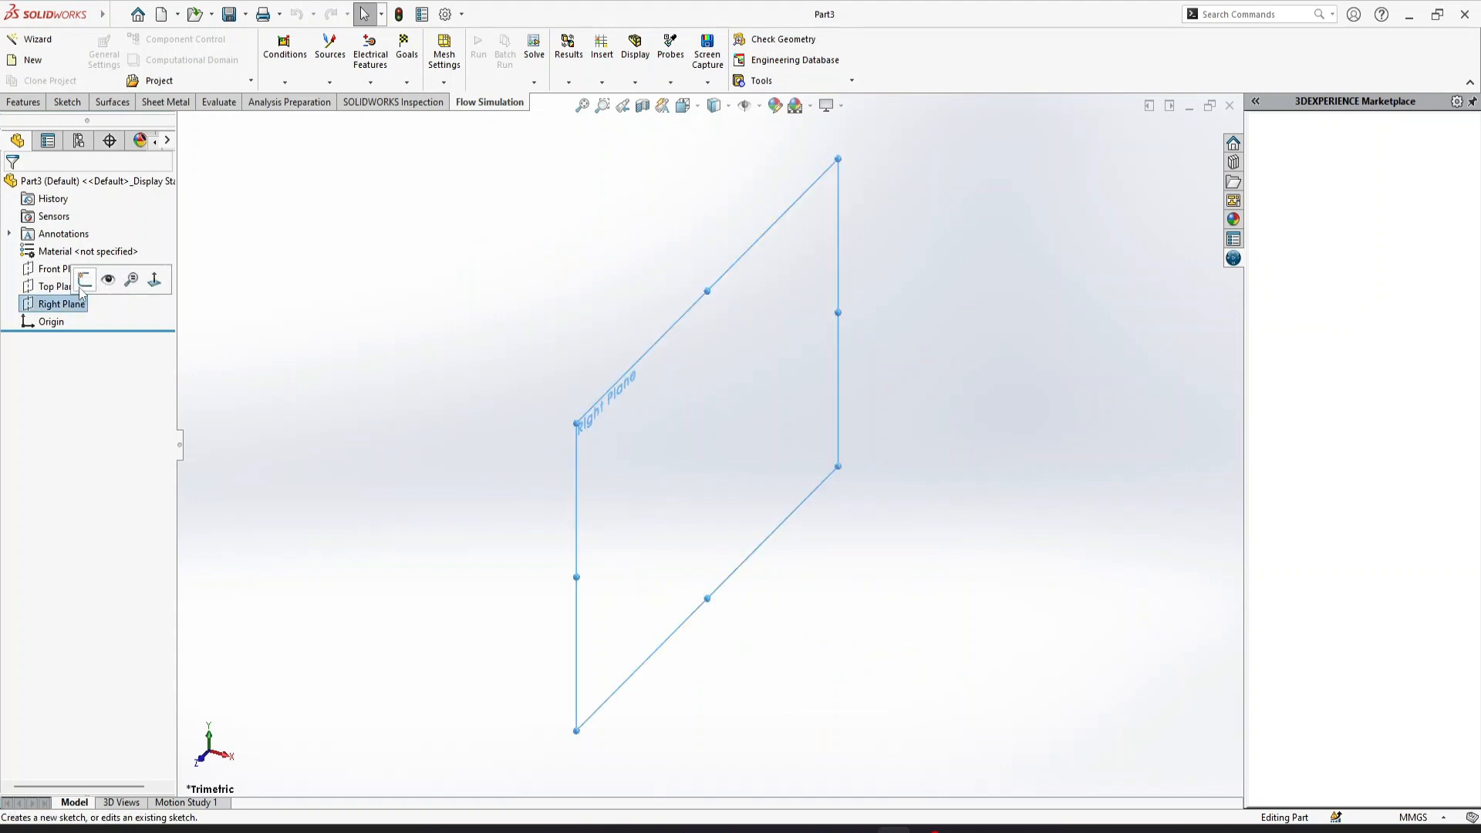
click(83, 284)
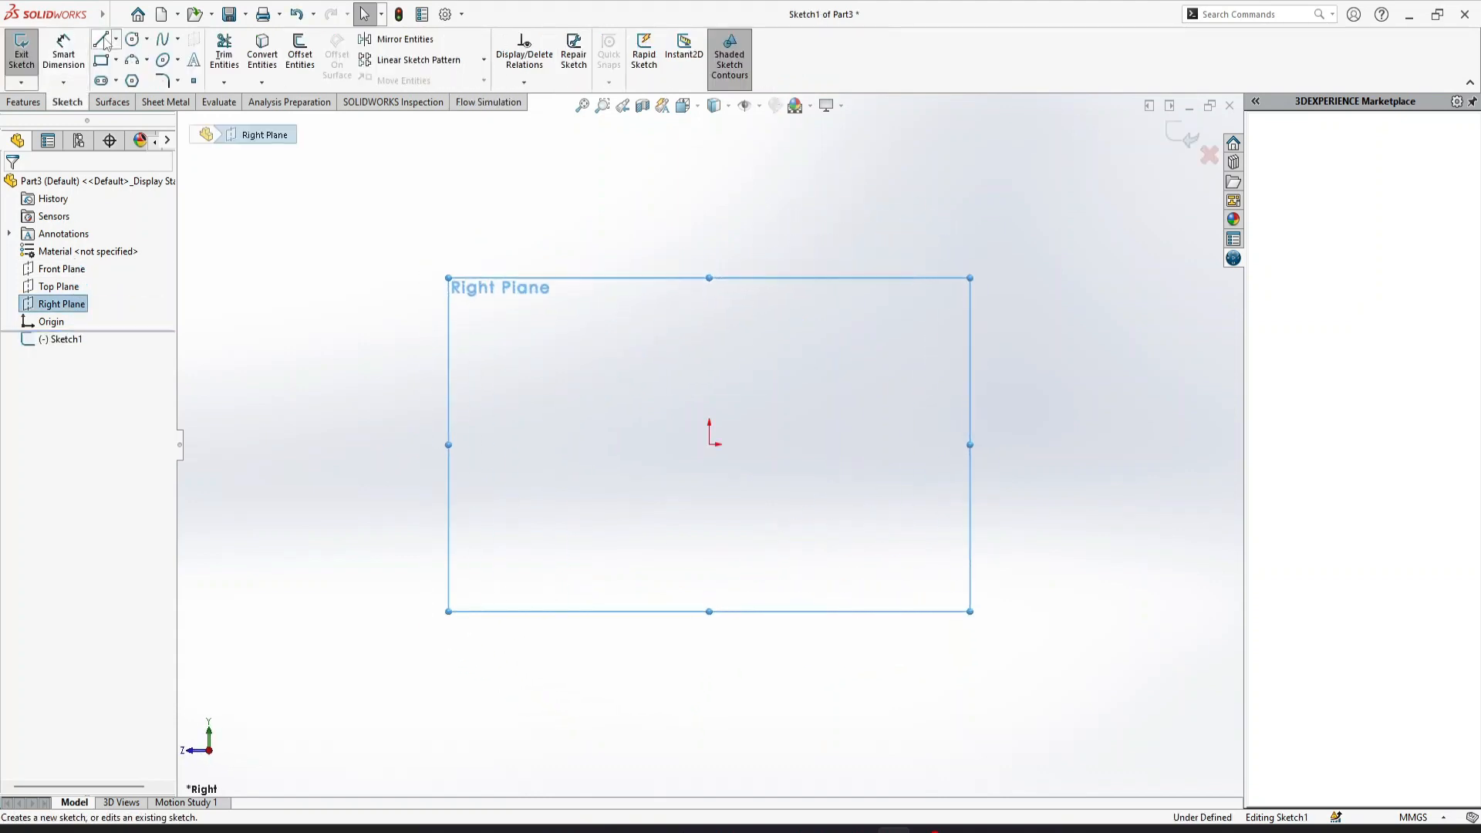
click(100, 39)
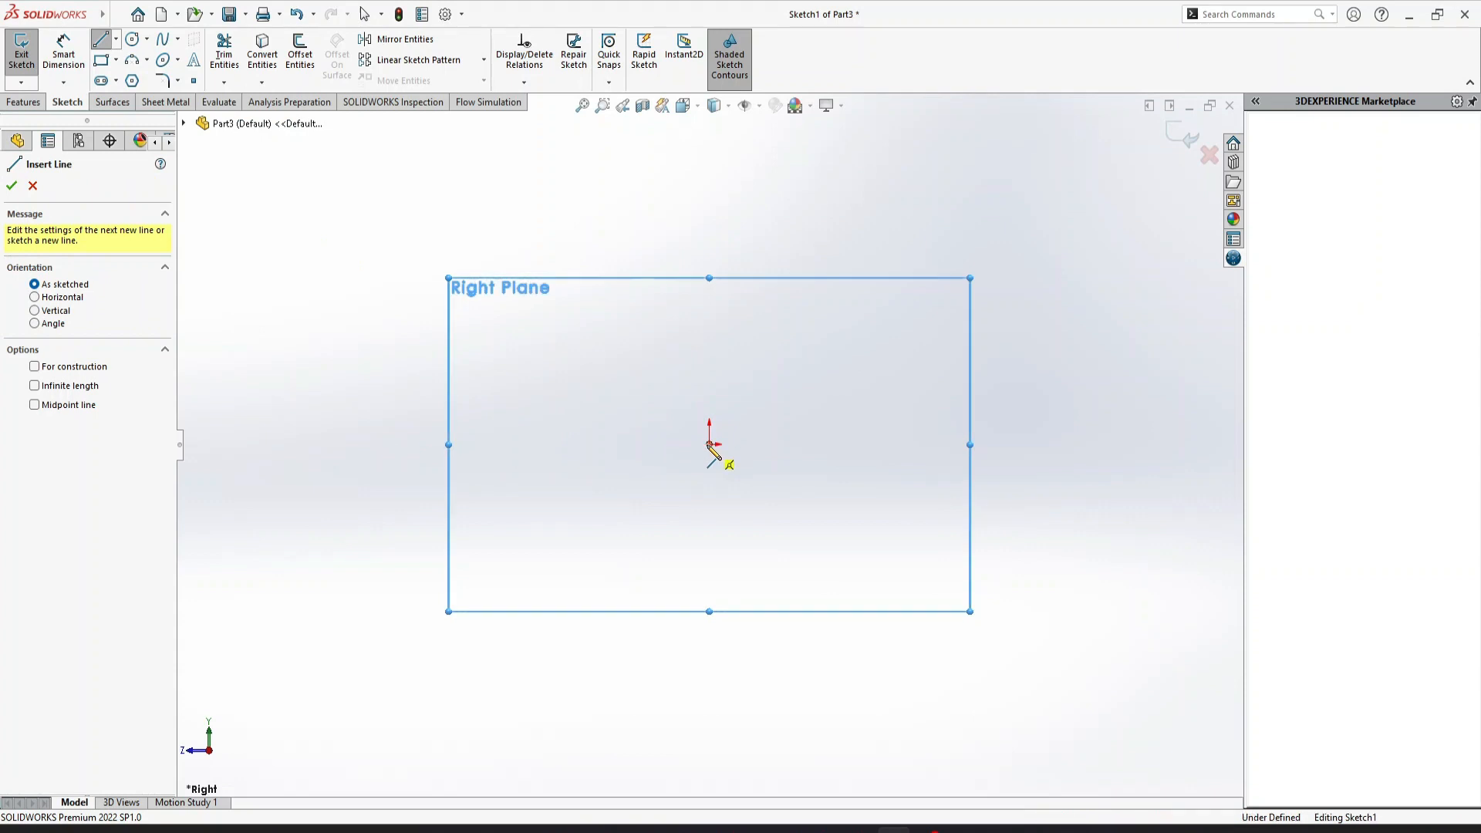
click(709, 445)
click(710, 256)
click(852, 257)
click(918, 125)
click(867, 279)
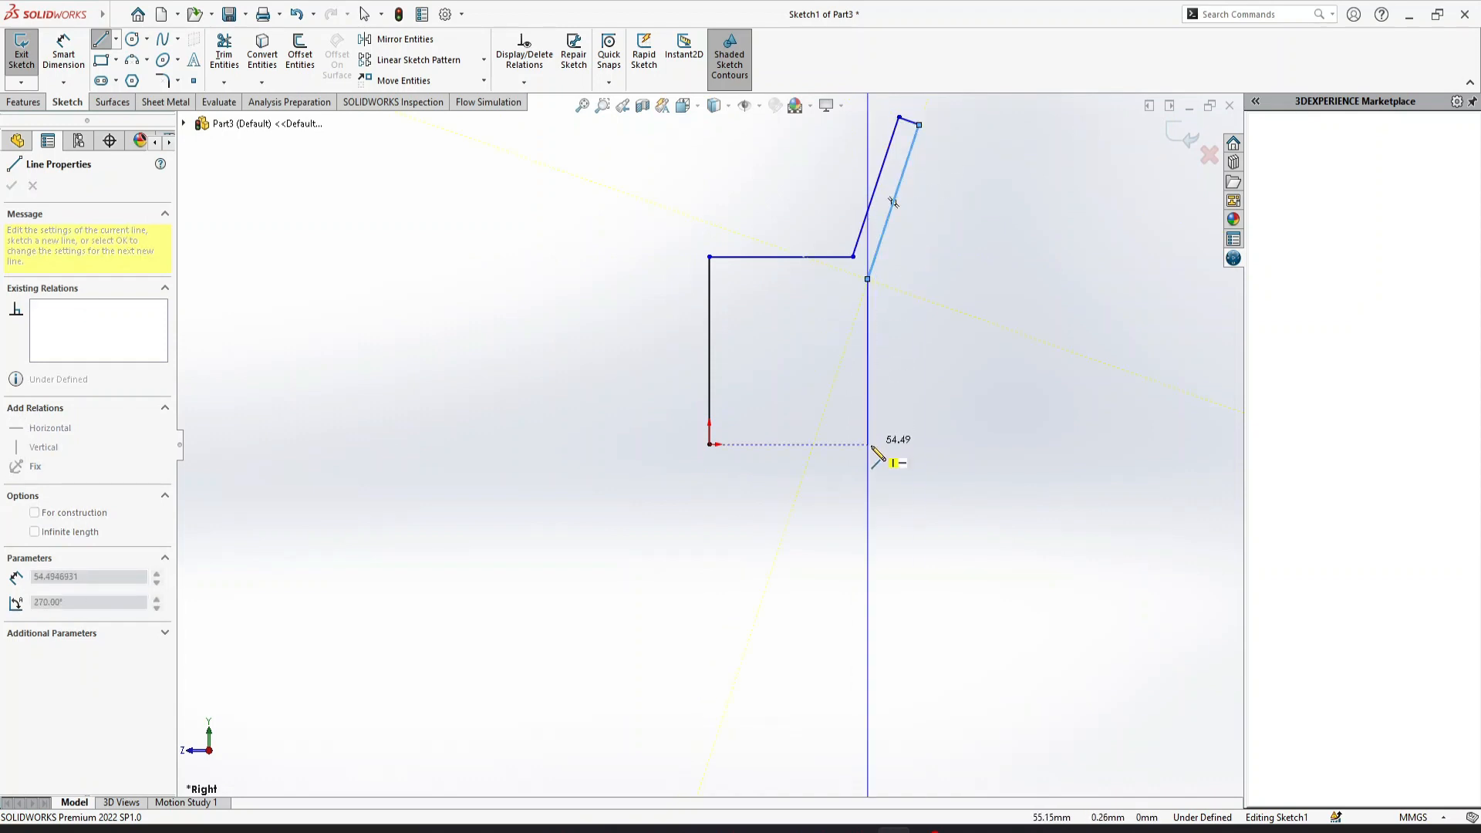
click(867, 444)
Step: Close the frame profile with an about 9.7 mm rear foot, inner leg edges, seat underside and an about 8.3 mm front foot
click(839, 445)
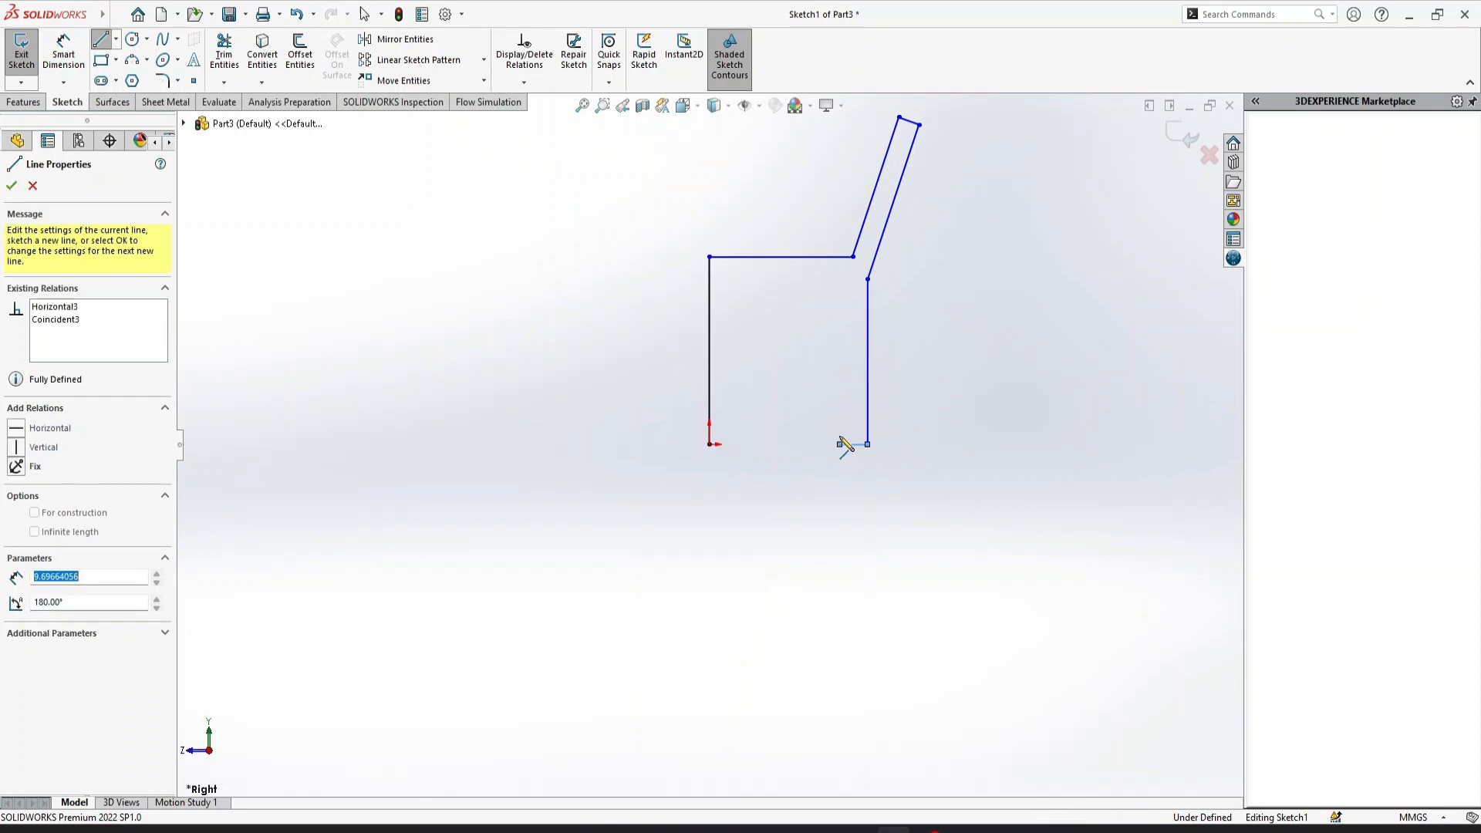
click(843, 284)
click(733, 283)
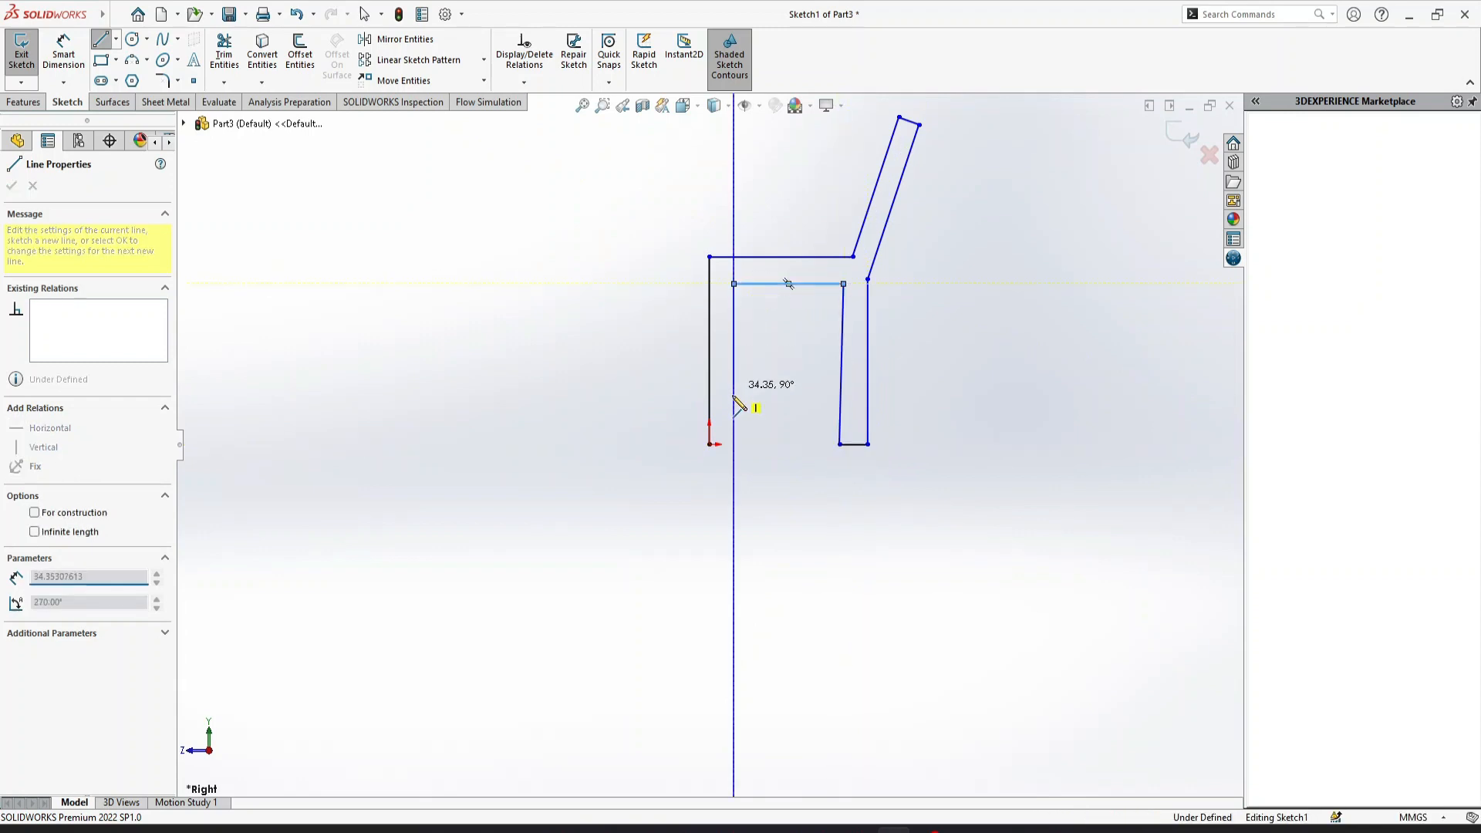
click(733, 444)
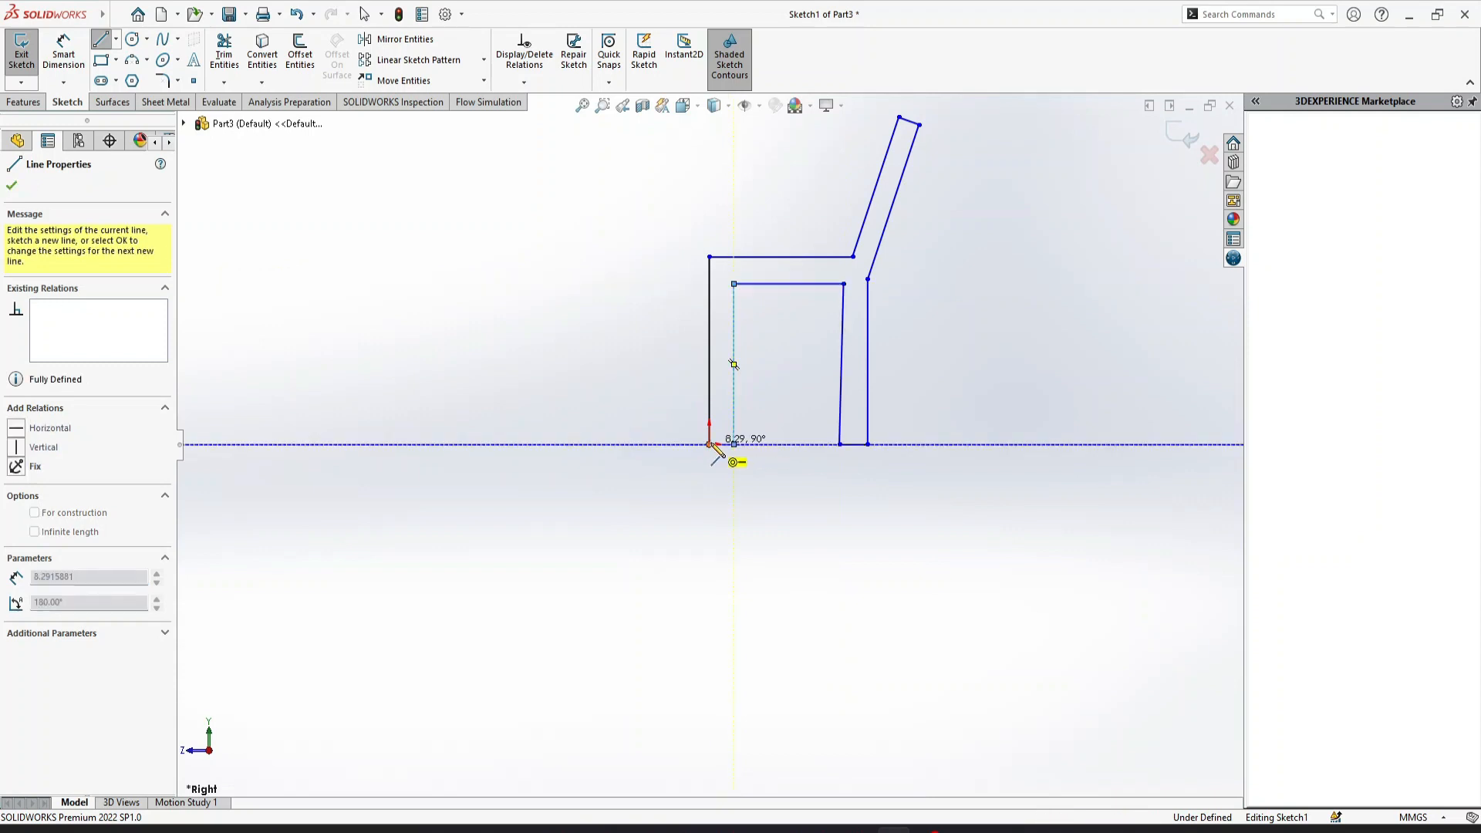
click(710, 445)
key(Escape)
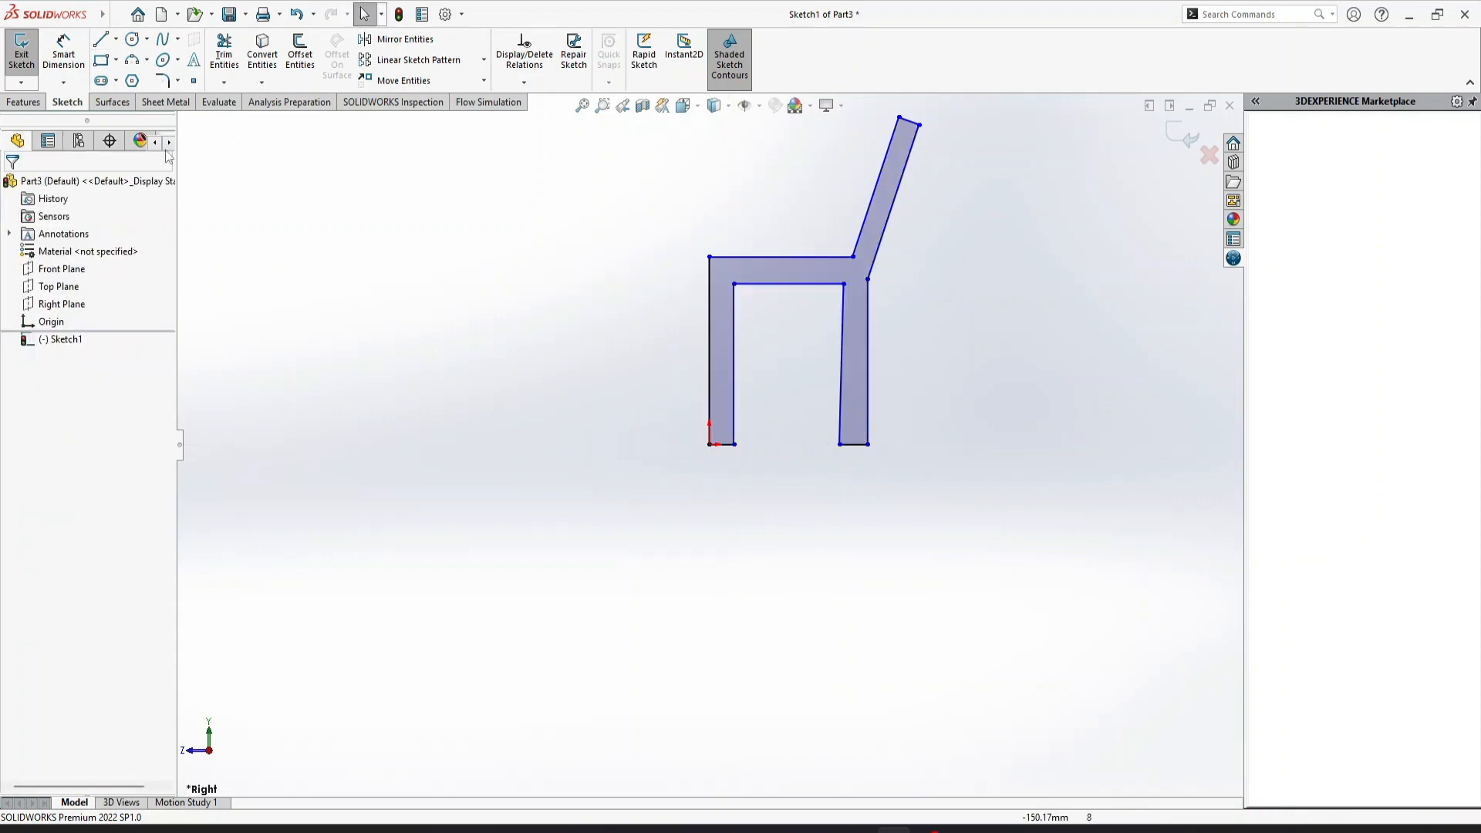
Step: Make the bottom edges of both legs and the top edge of the backrest equal in length
click(848, 446)
ctrl+click(719, 445)
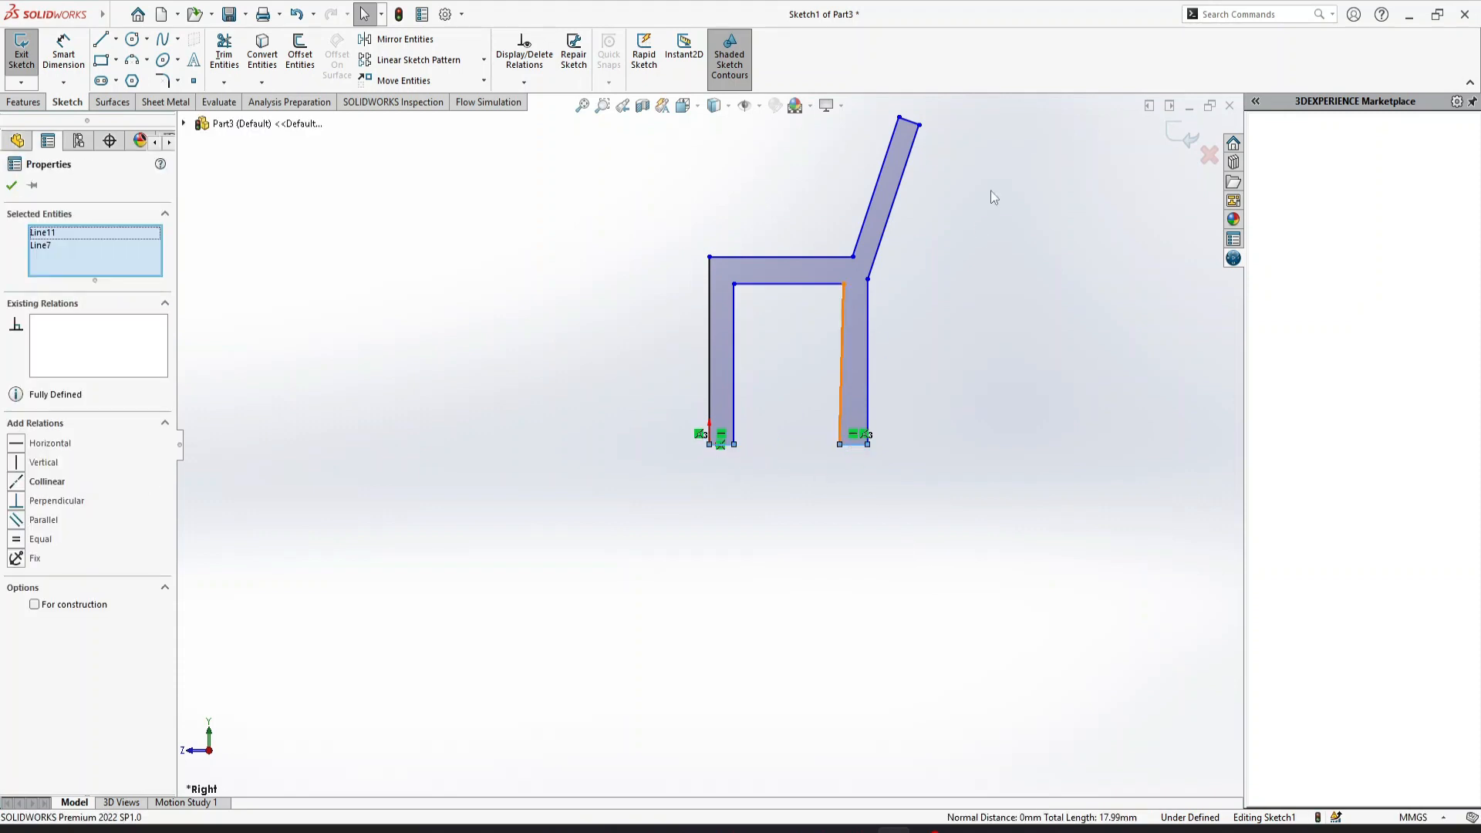
ctrl+click(911, 124)
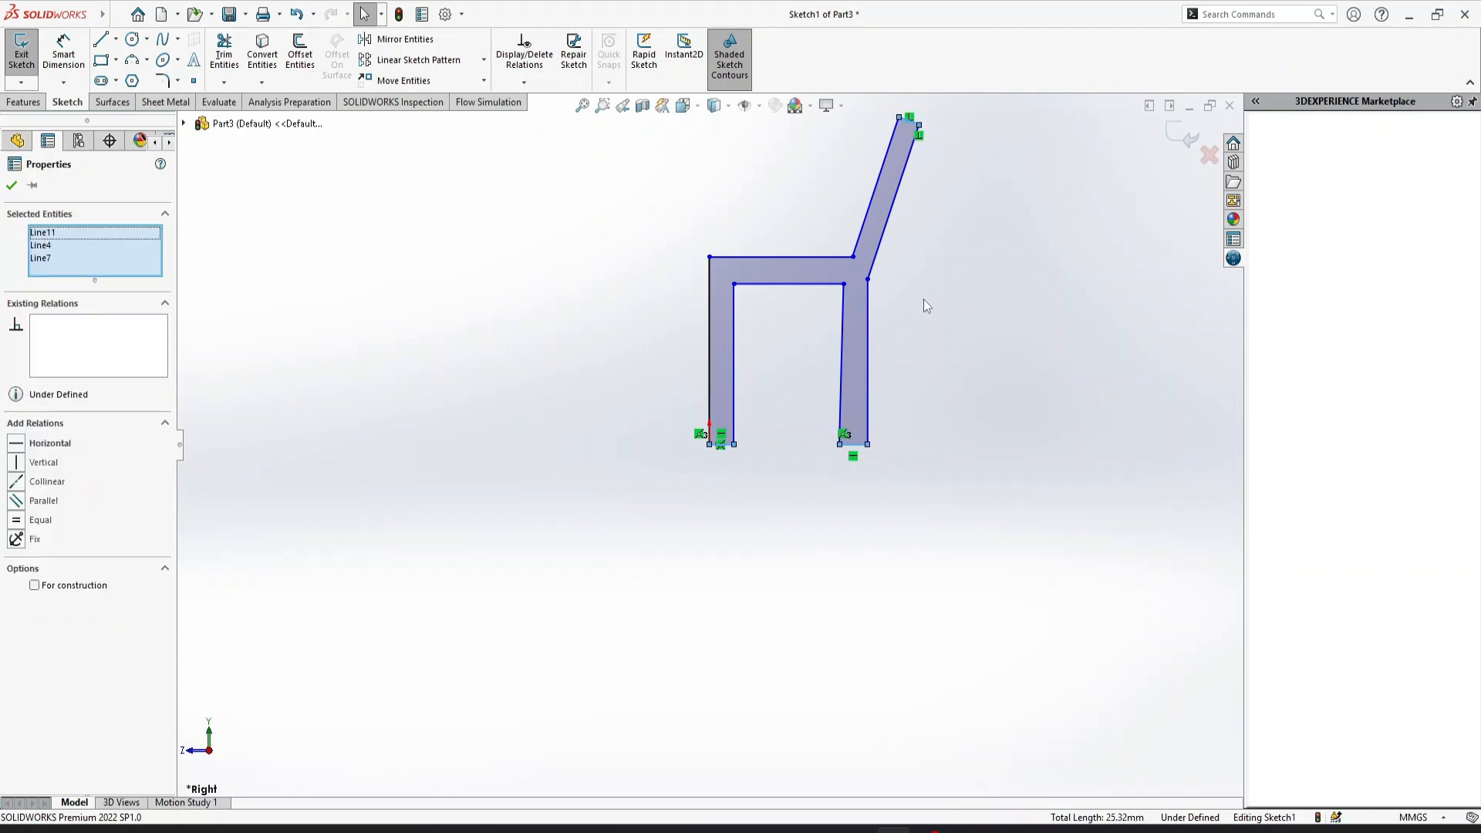
click(22, 524)
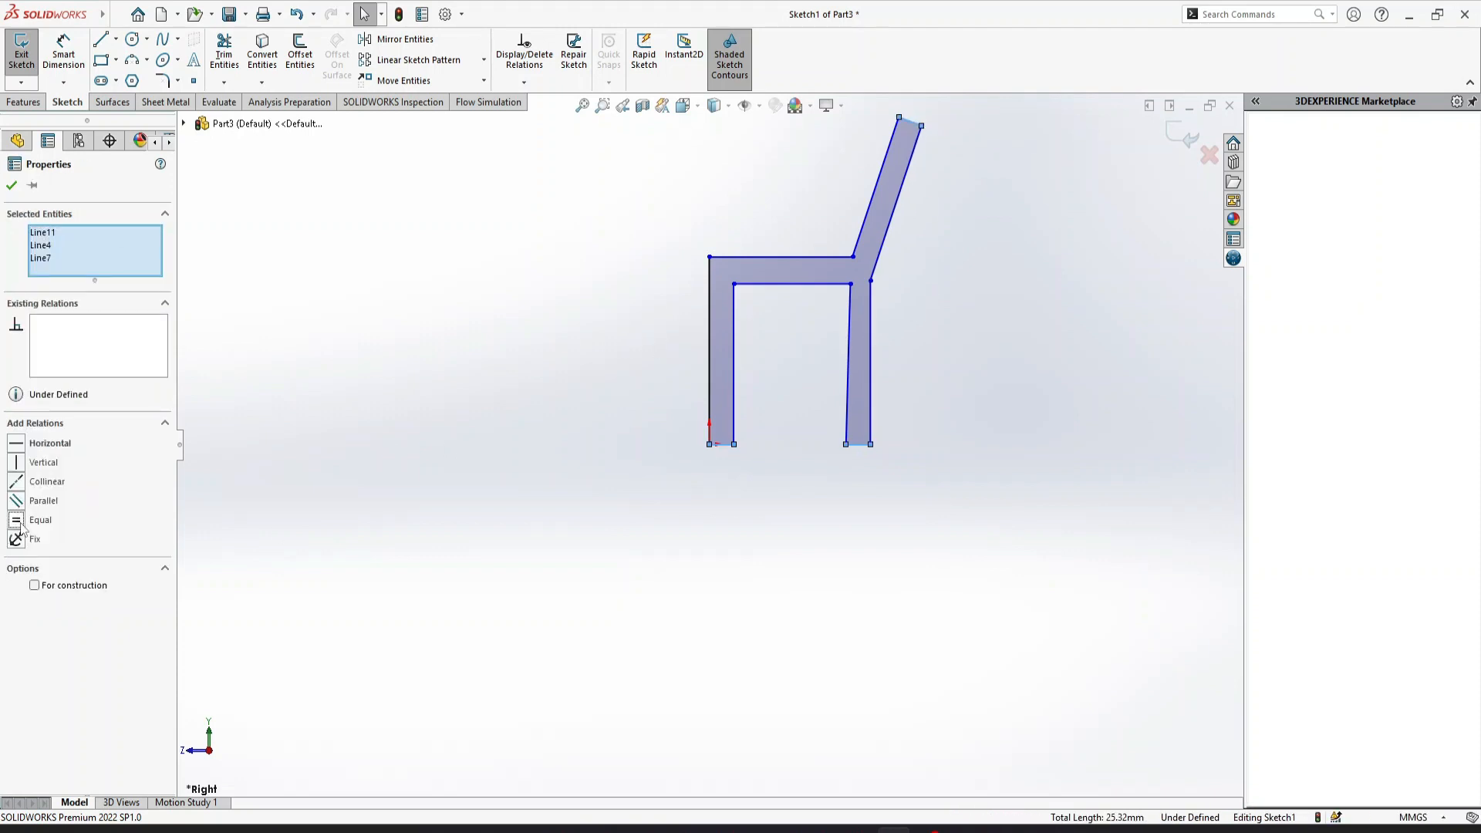
click(301, 486)
Step: Apply a vertical relation to the inner and outer edges of both legs
click(869, 414)
ctrl+click(849, 421)
ctrl+click(716, 420)
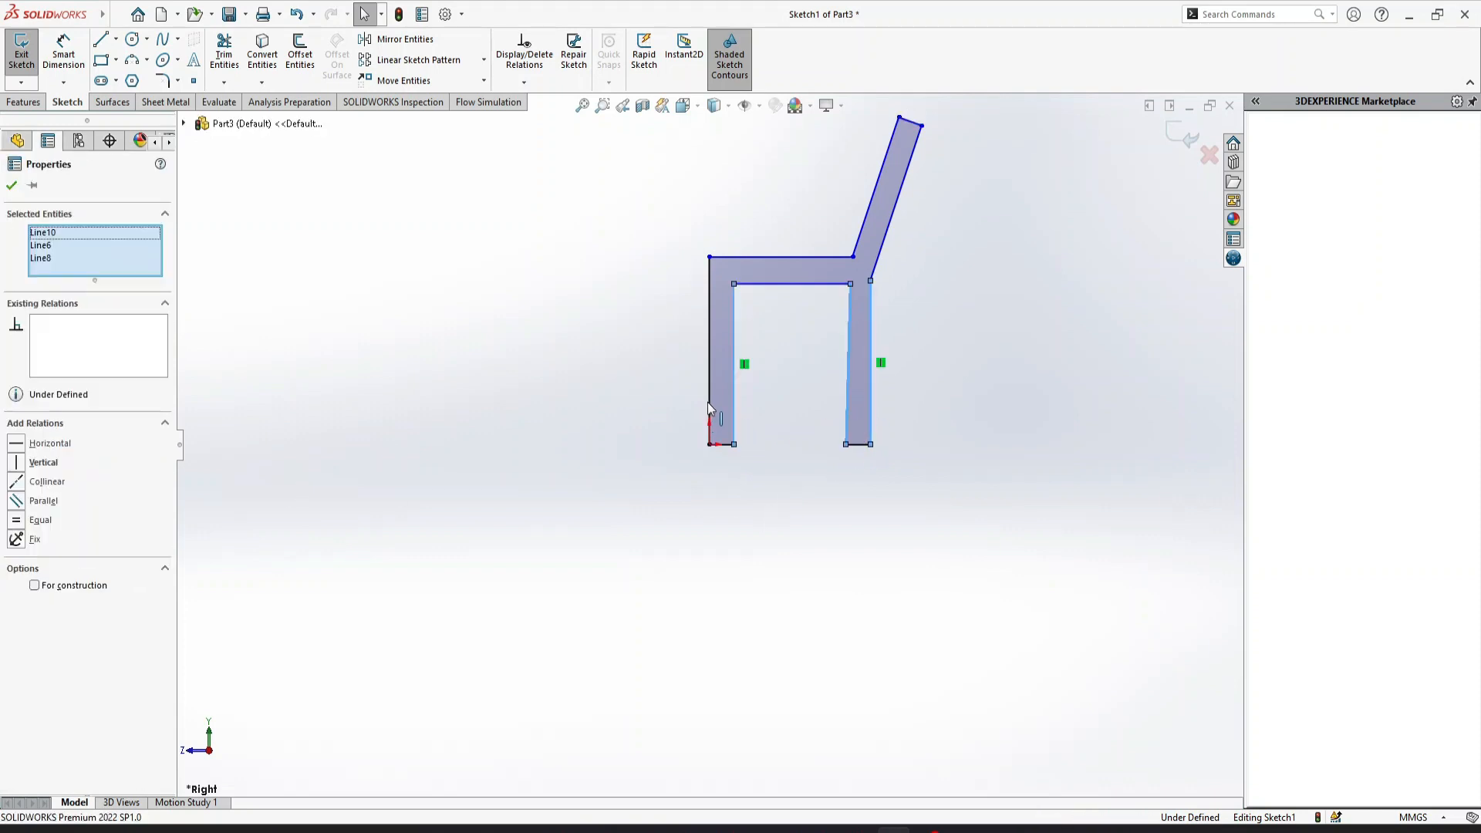
ctrl+click(708, 401)
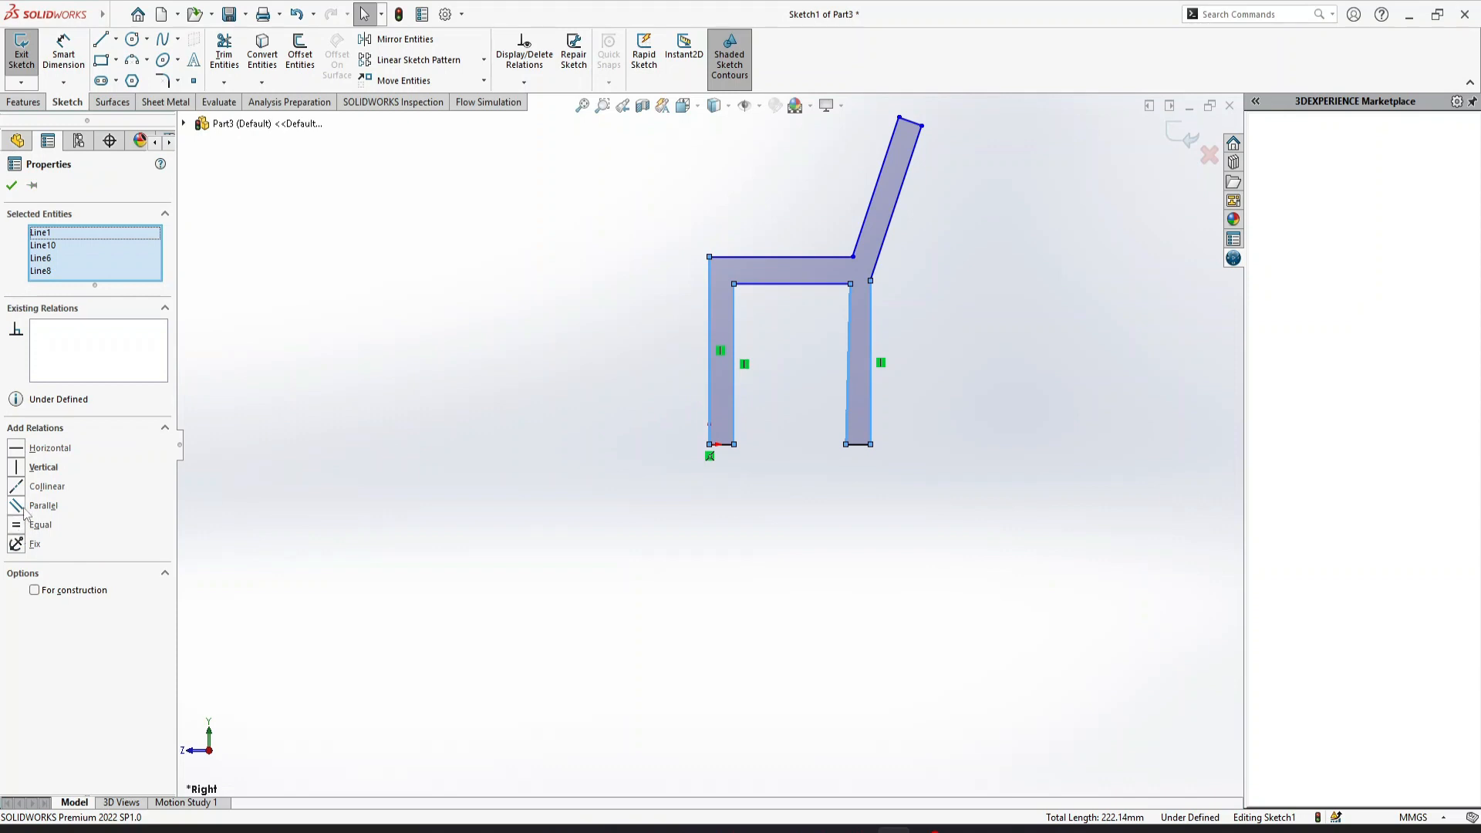
click(23, 465)
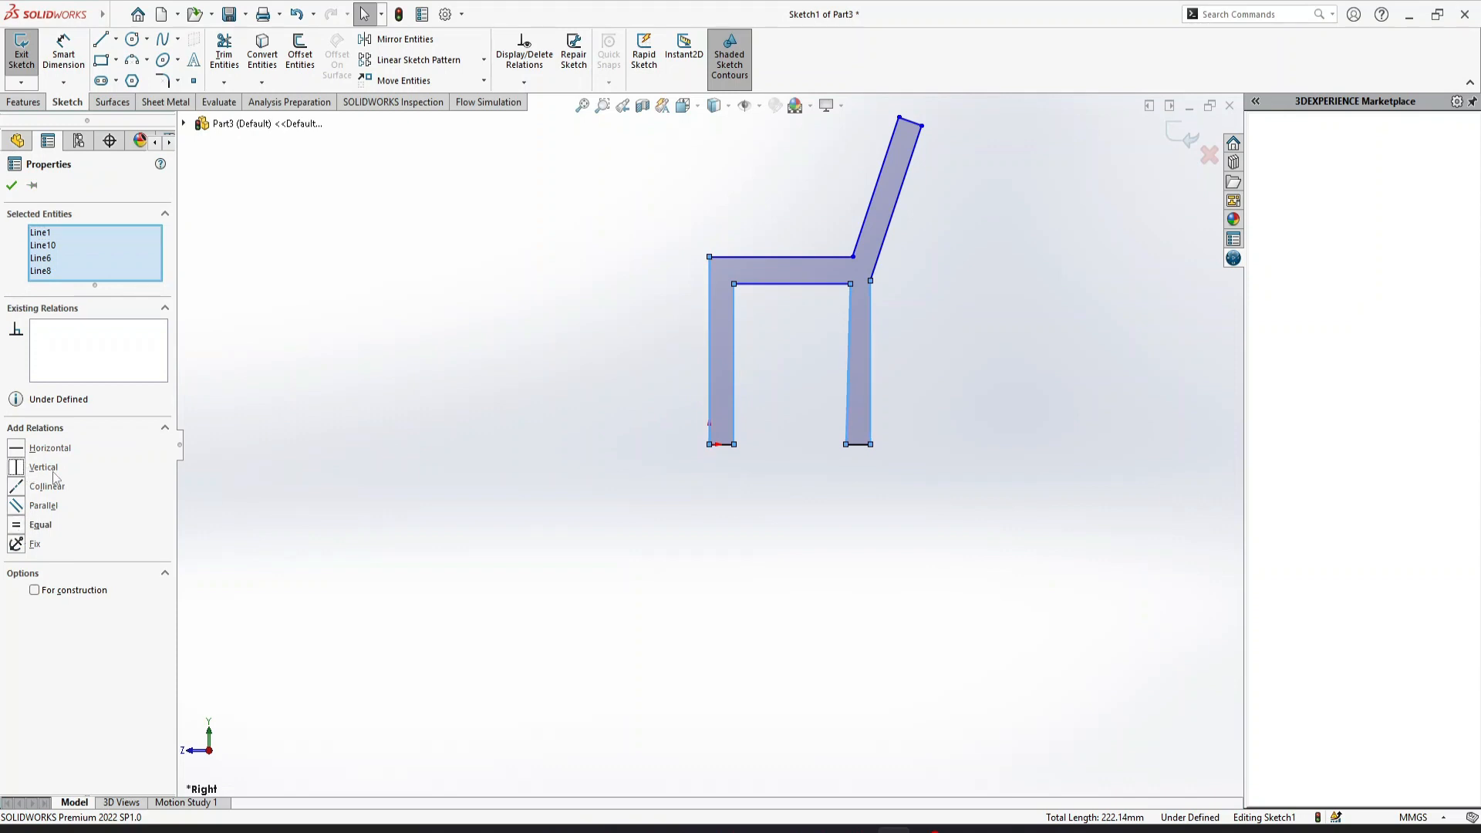
click(452, 540)
Step: Dimension the front leg's bottom edge to a width of 5 mm
click(64, 52)
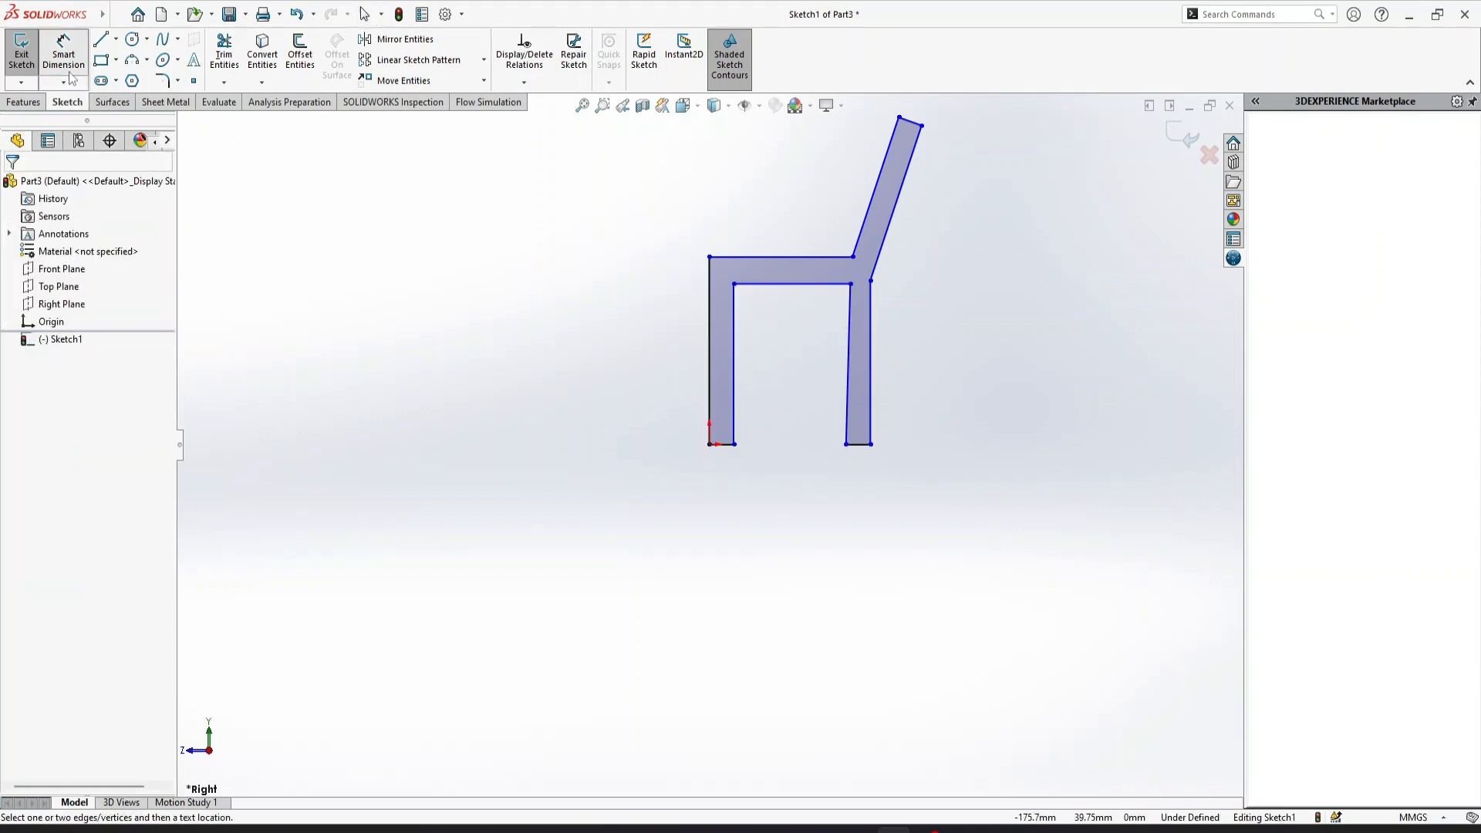
click(722, 447)
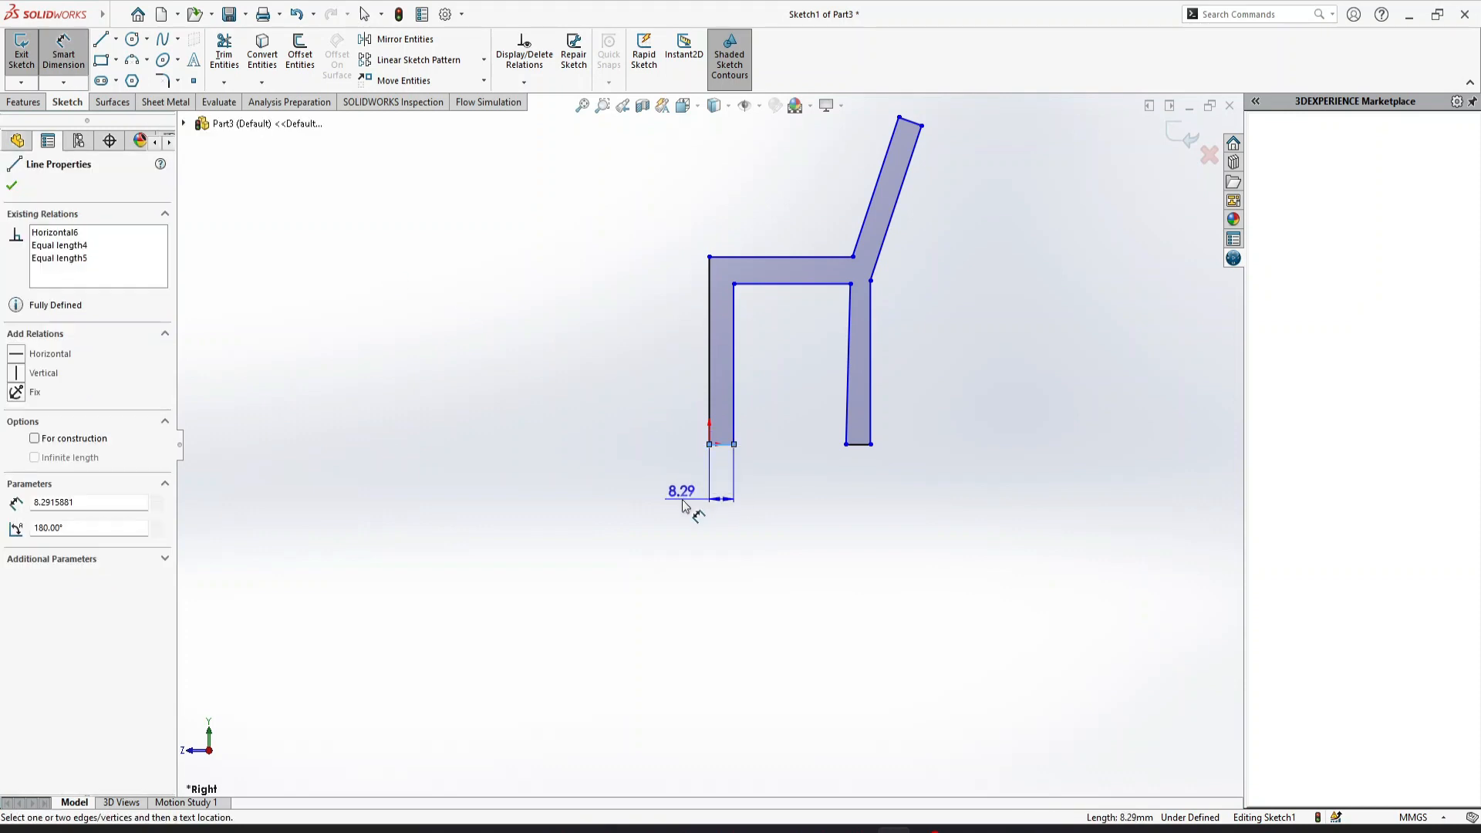
click(682, 498)
text(5)
key(Return)
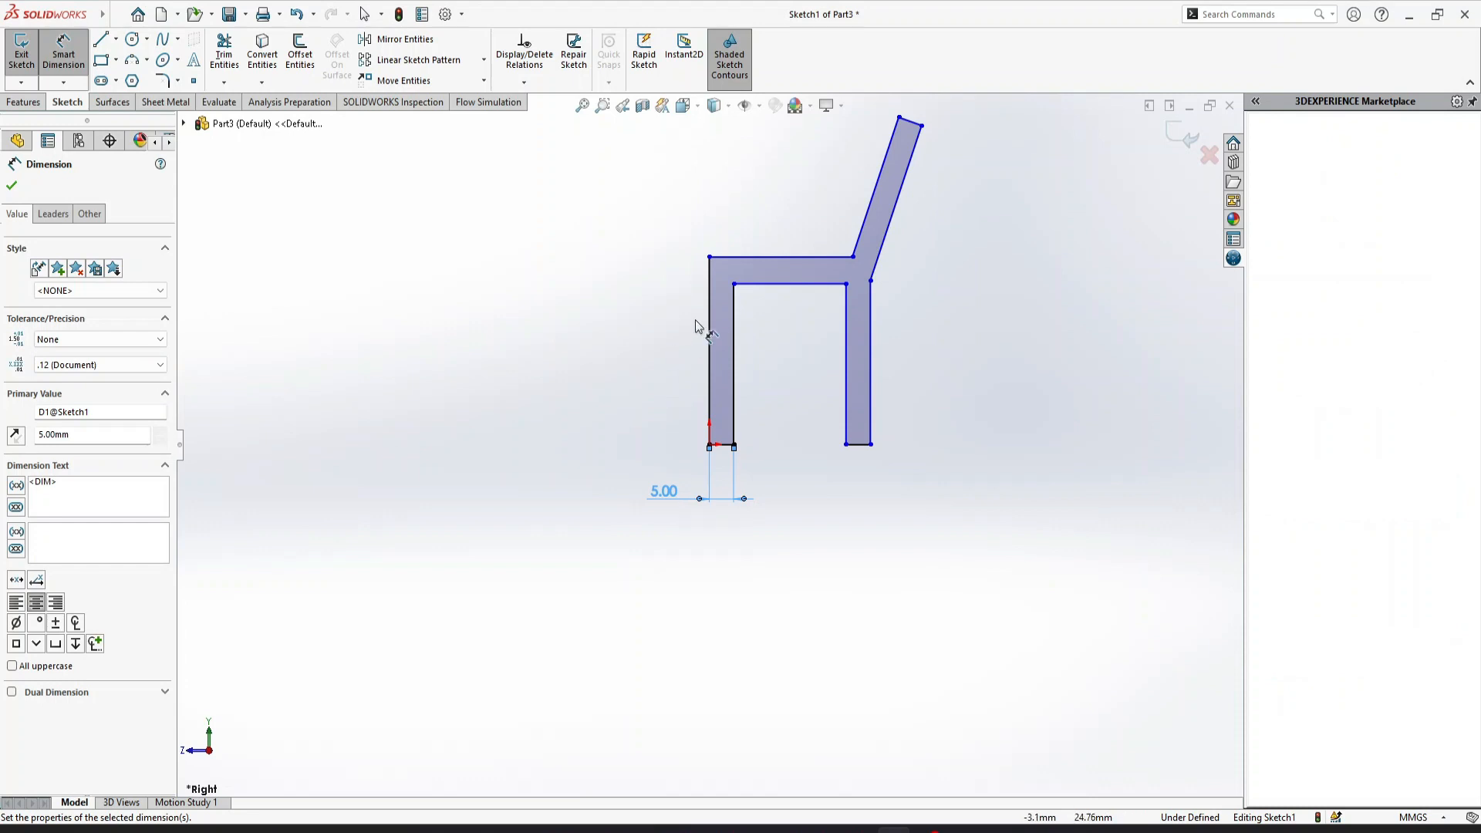
Step: Dimension the front leg's outer edge to a height of 50 mm
click(713, 338)
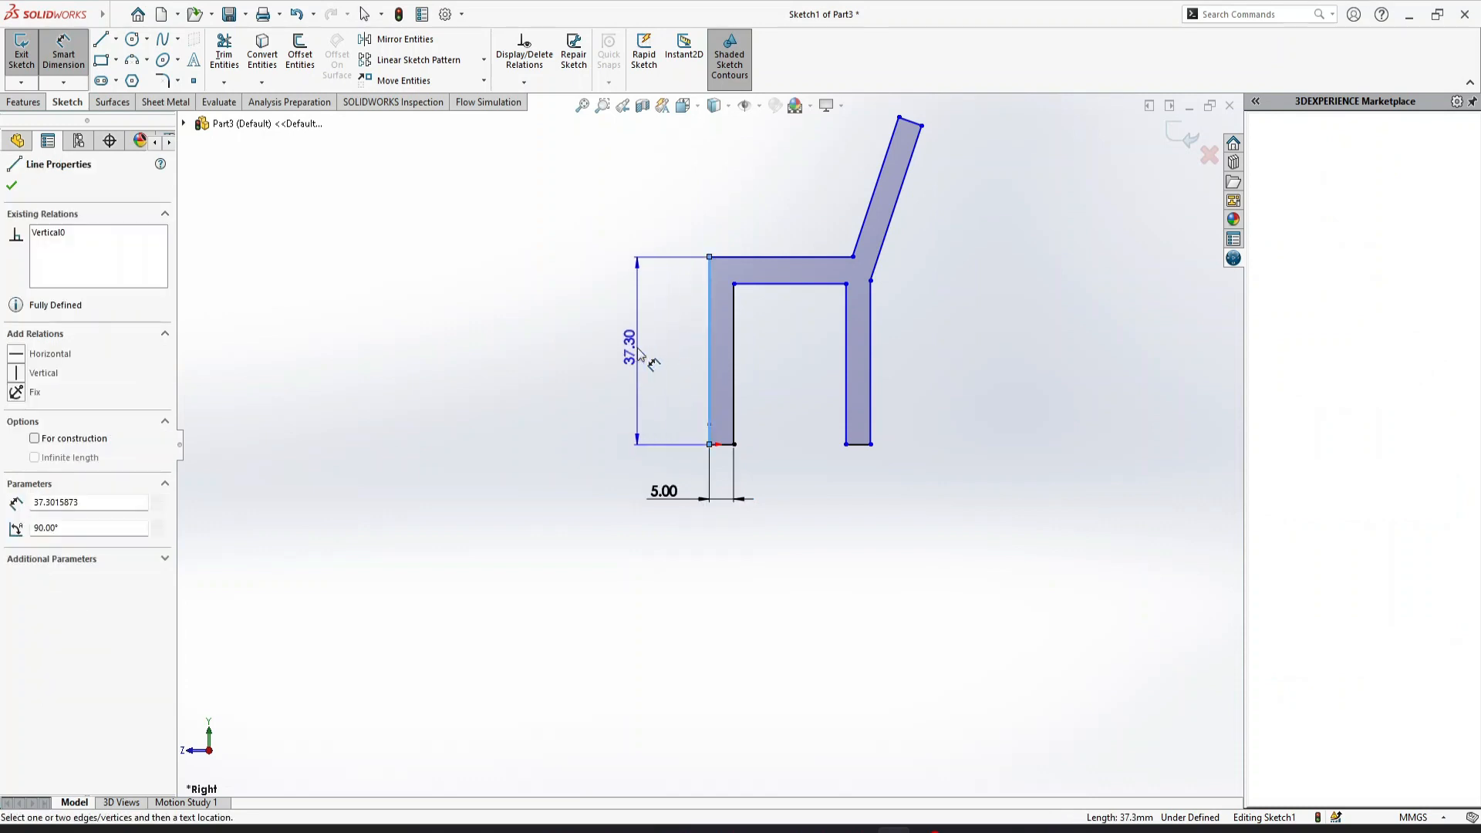
click(639, 353)
text(50)
key(Return)
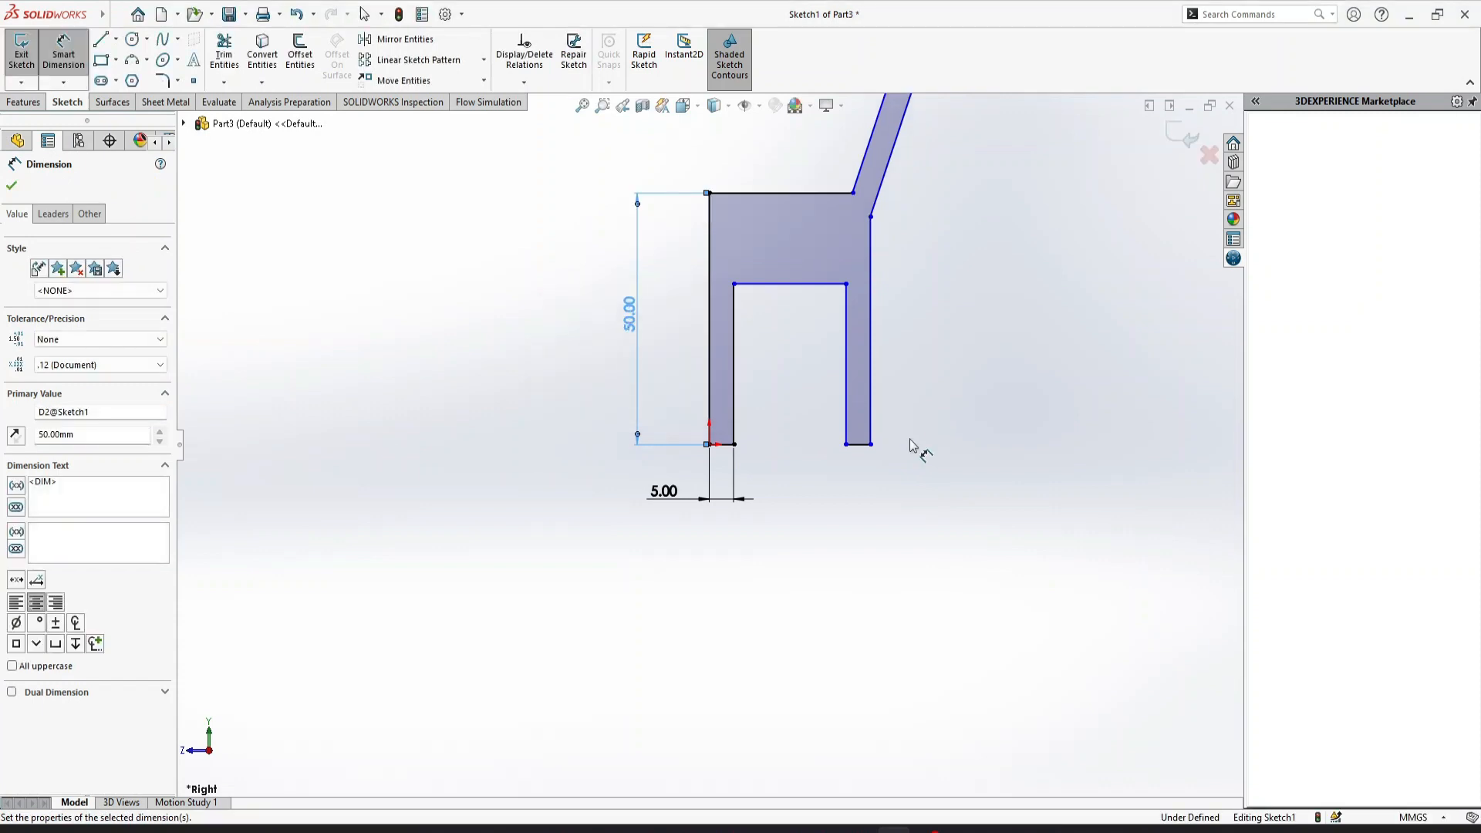
Step: Dimension the seat rail's thickness between its upper and lower edges to 5 mm
click(591, 112)
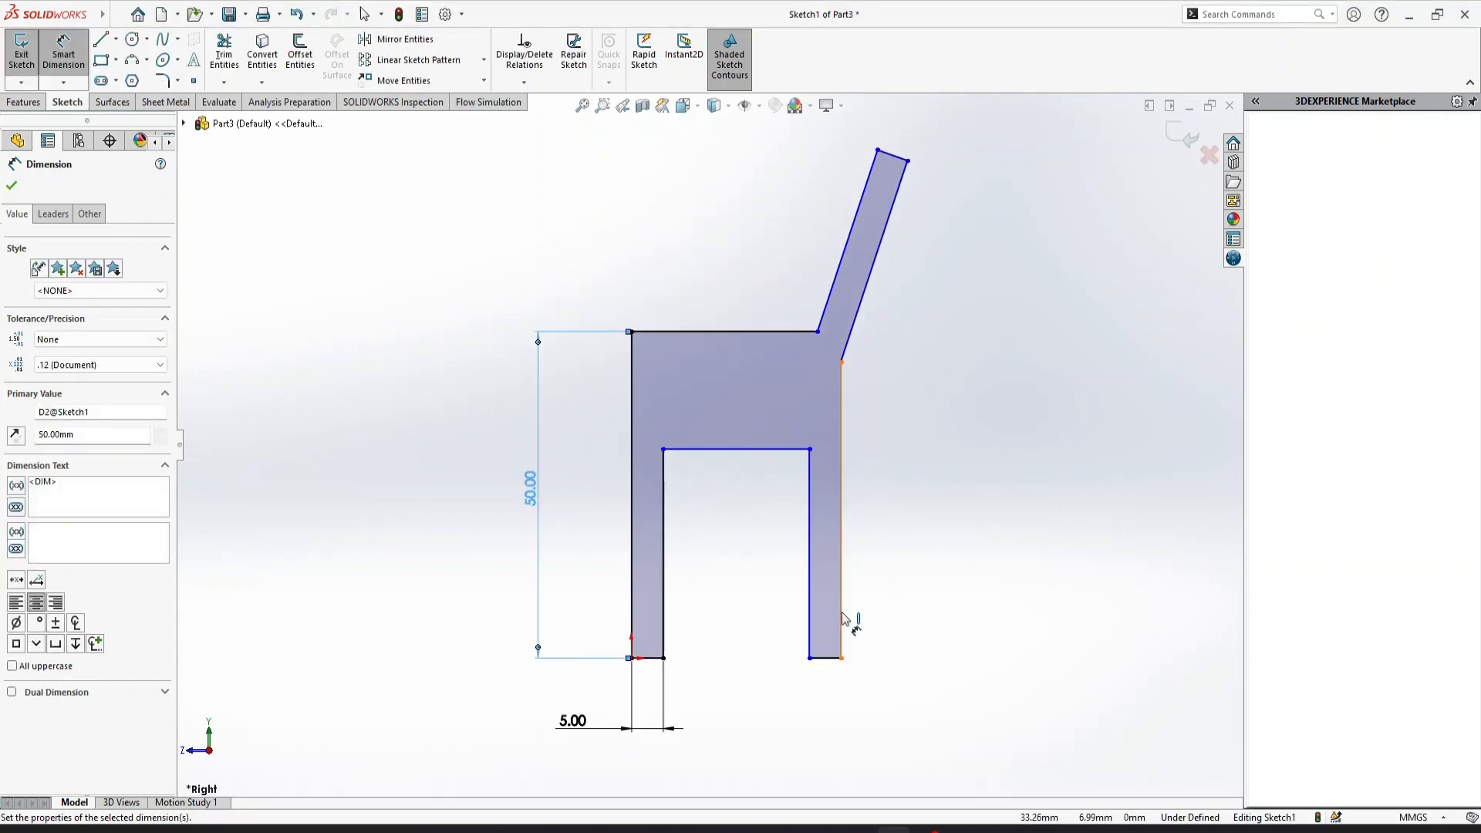
click(753, 450)
click(729, 332)
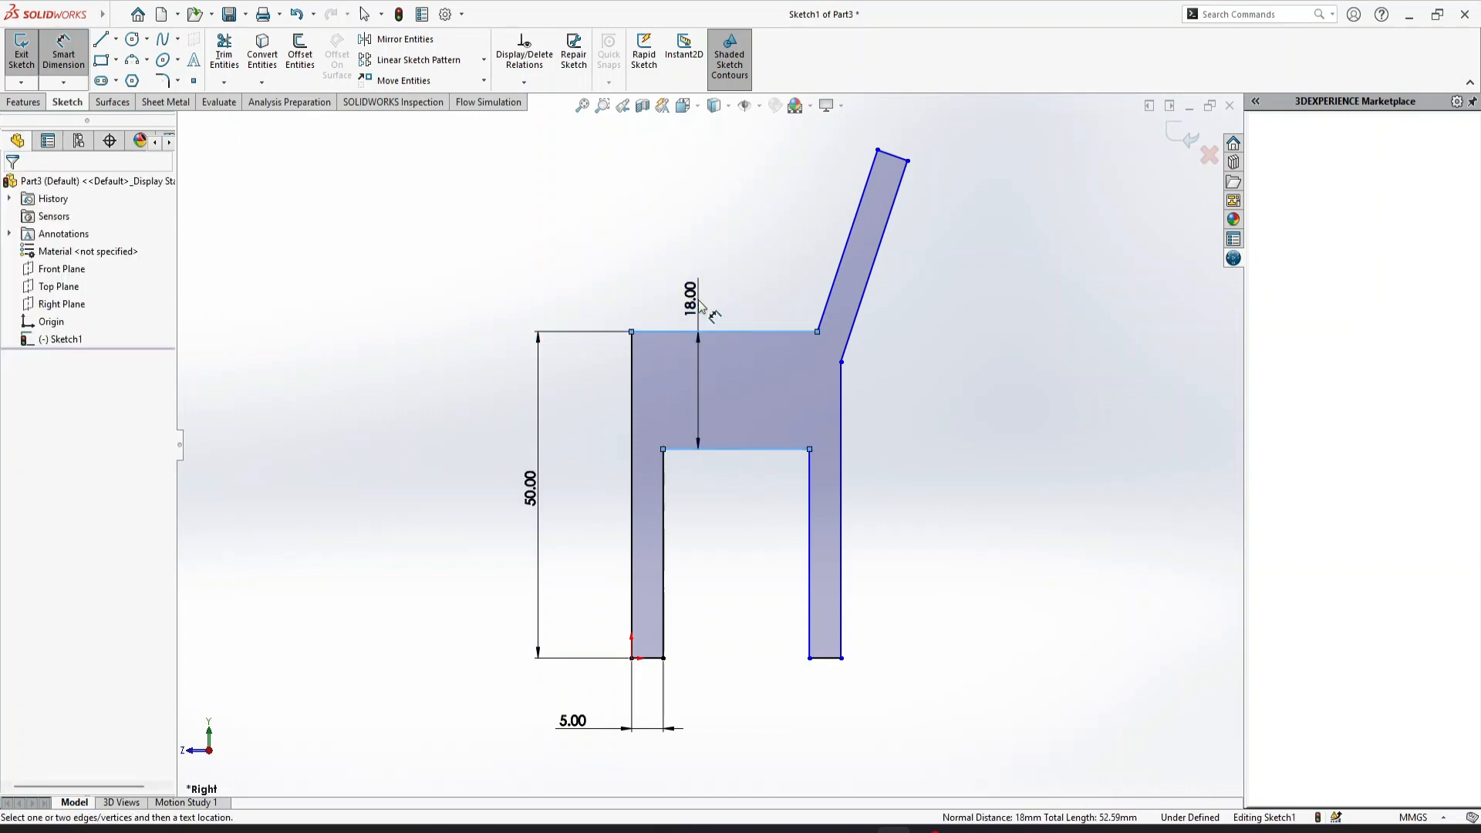
click(698, 305)
text(5)
key(Return)
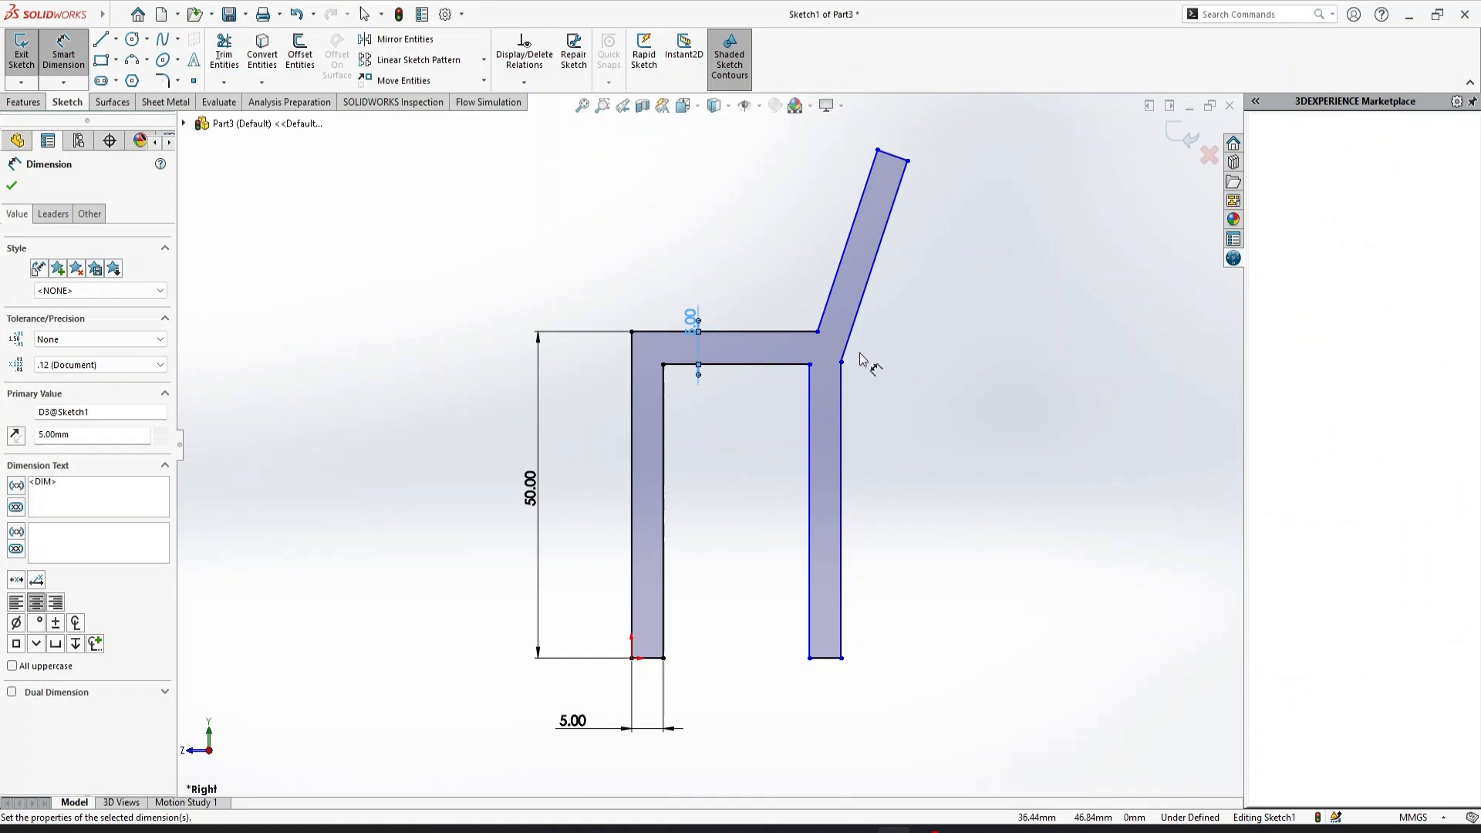
Step: Set a 50 mm aligned dimension from the rear leg's inner upper corner to the backrest's front top corner
click(809, 364)
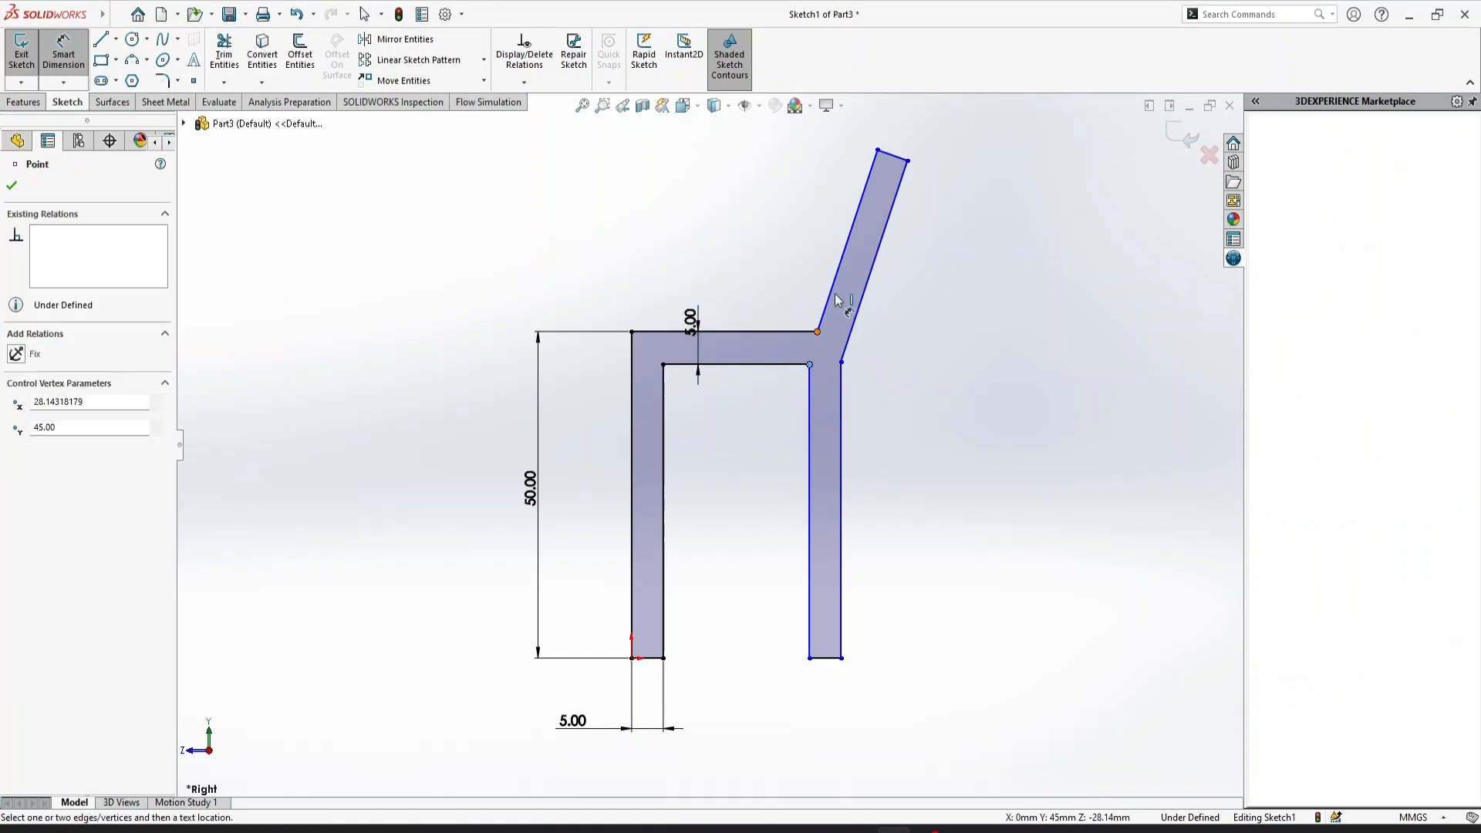
click(877, 152)
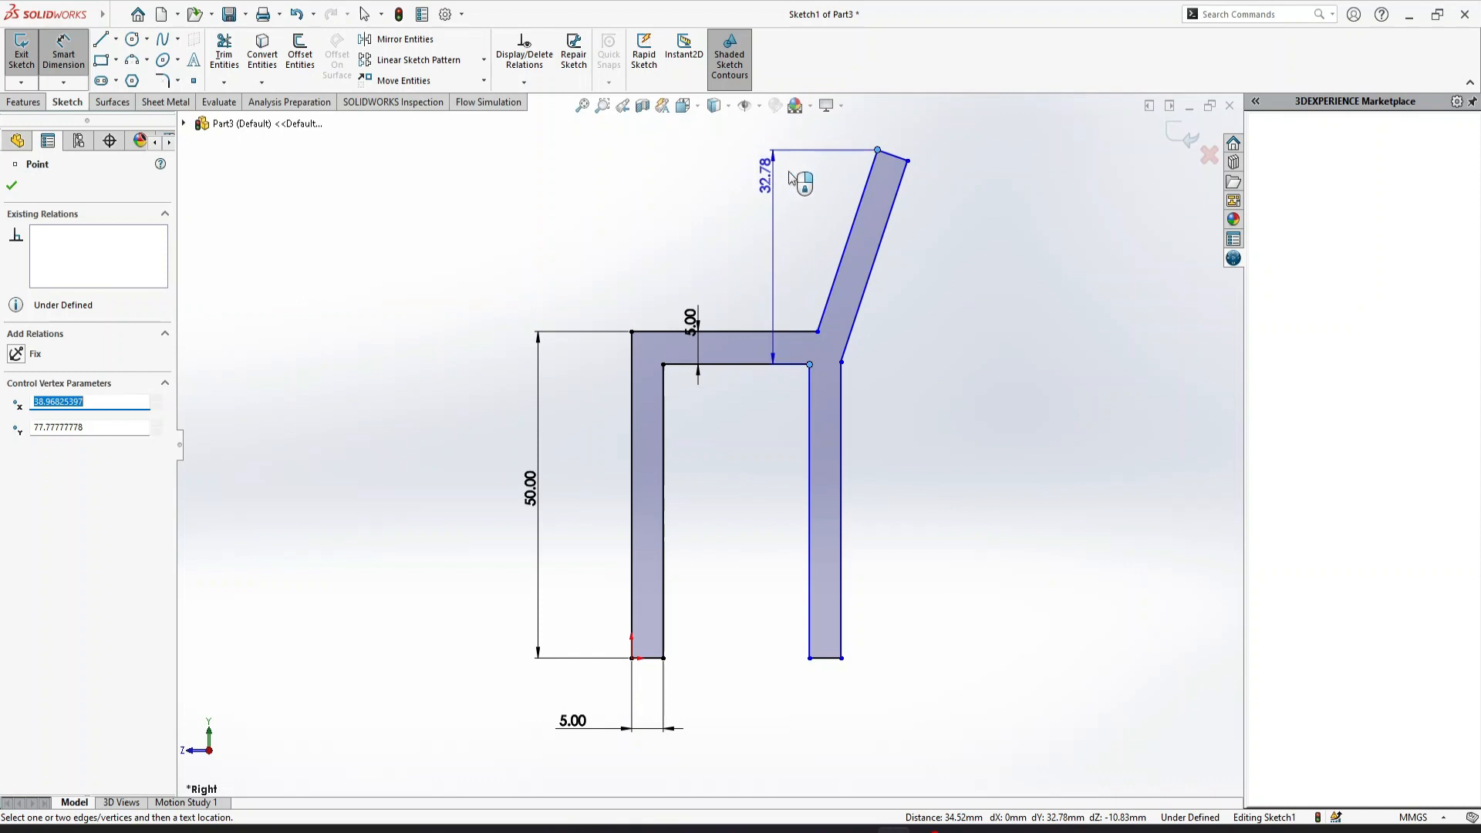
click(836, 179)
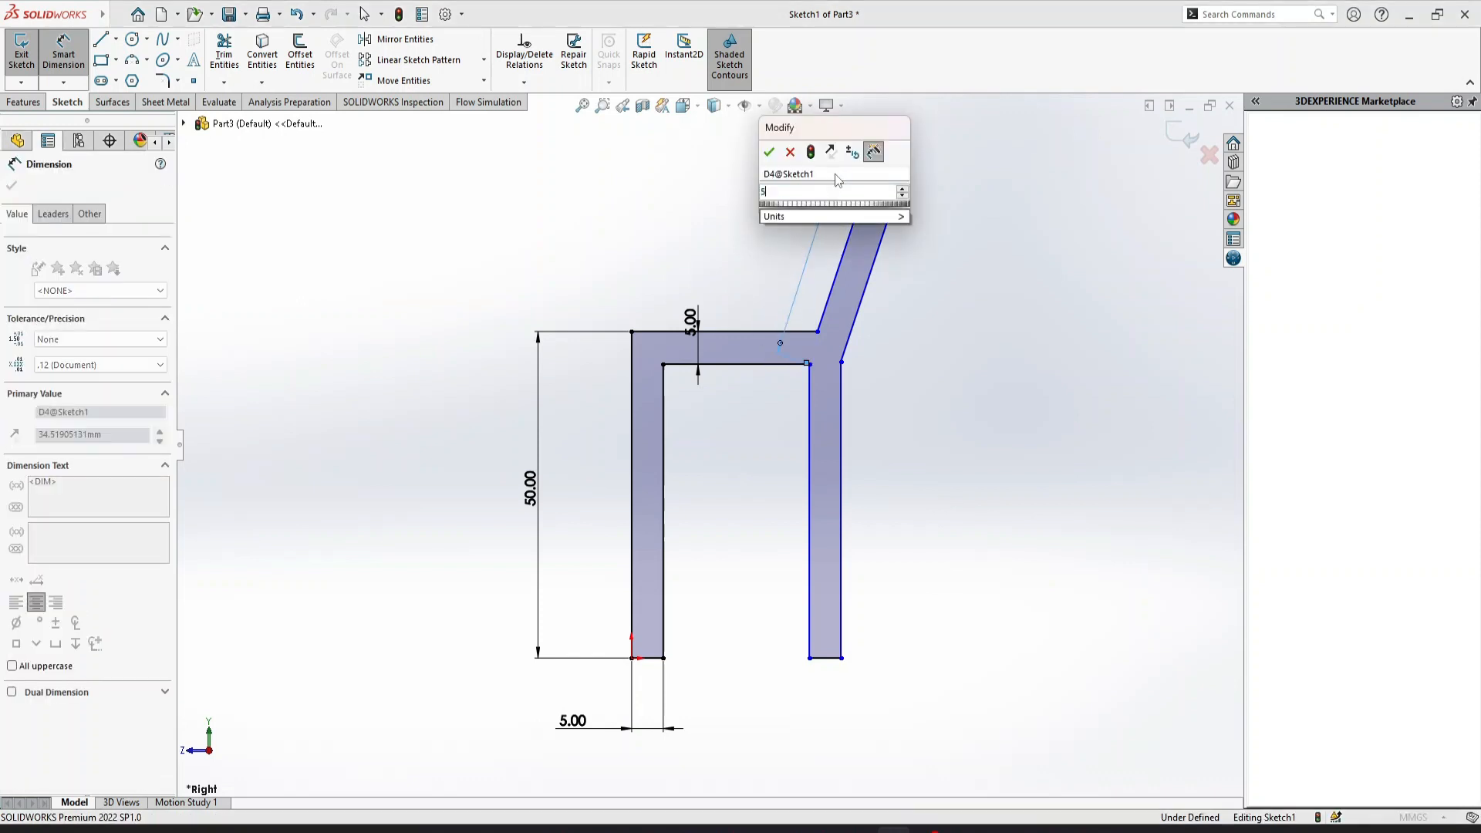
key(Return)
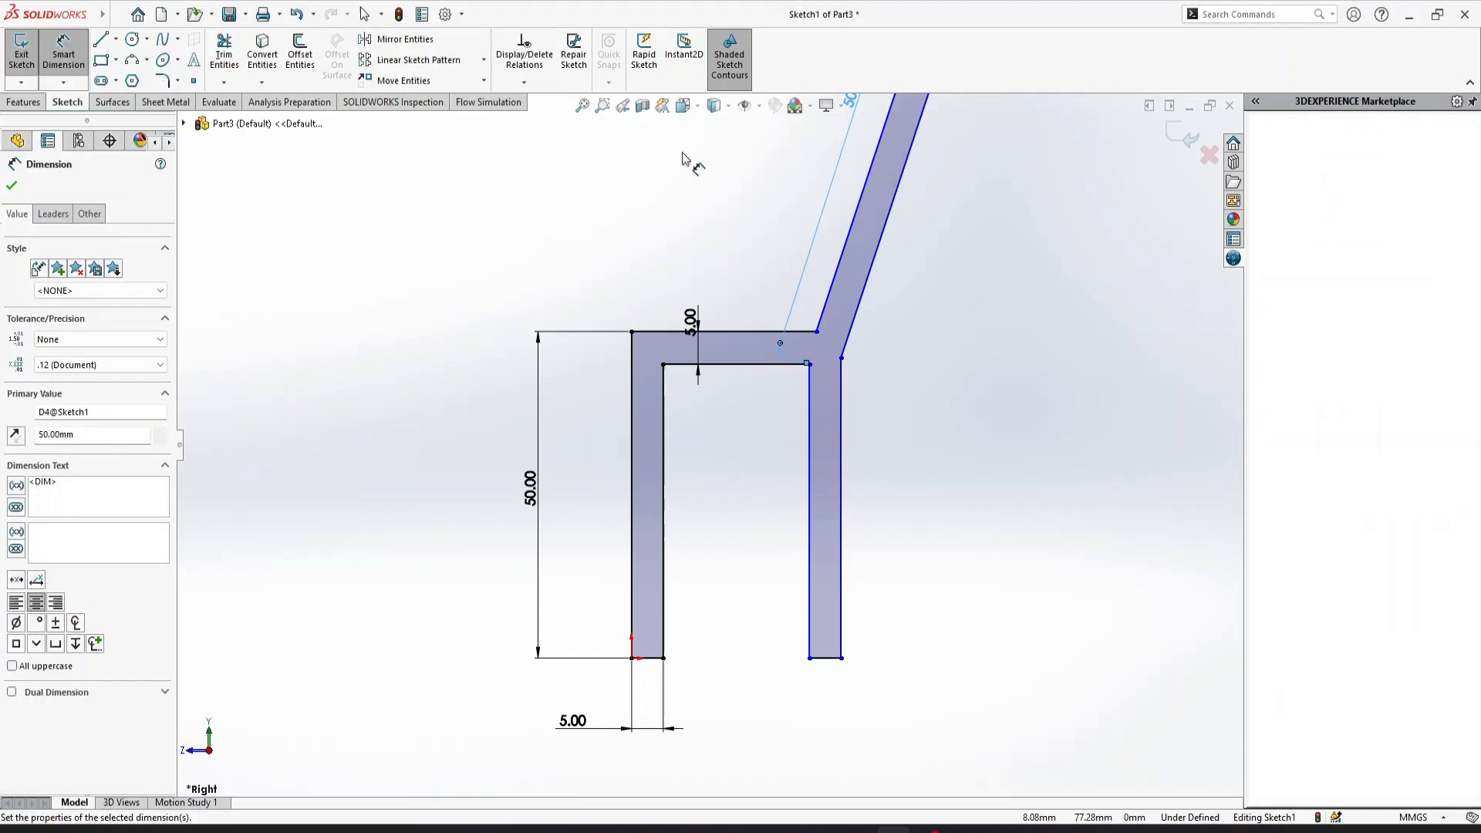
Step: Dimension the angle between the rear leg's inner edge and the backrest's front edge to 165°
click(582, 105)
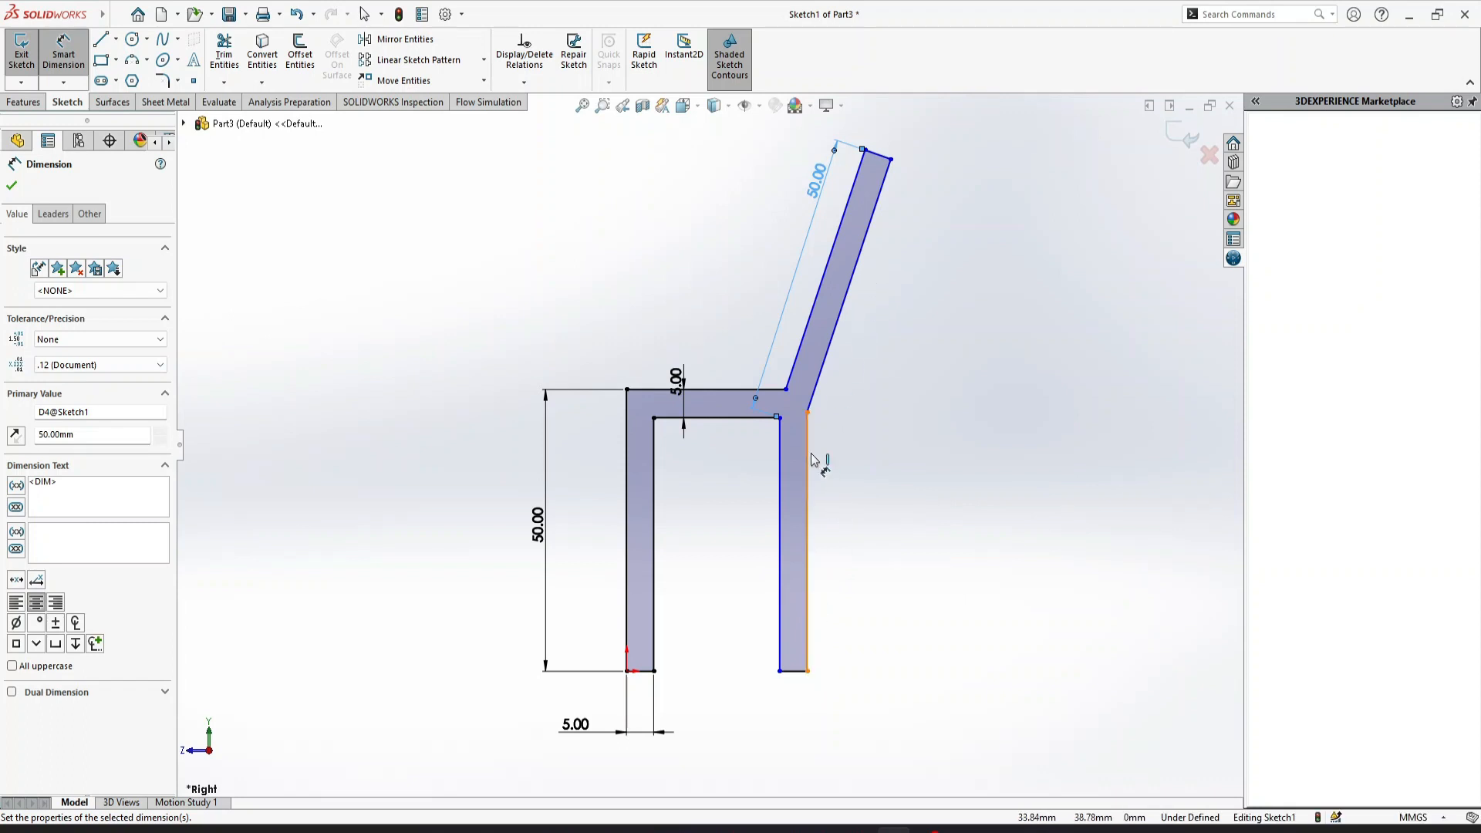
click(781, 470)
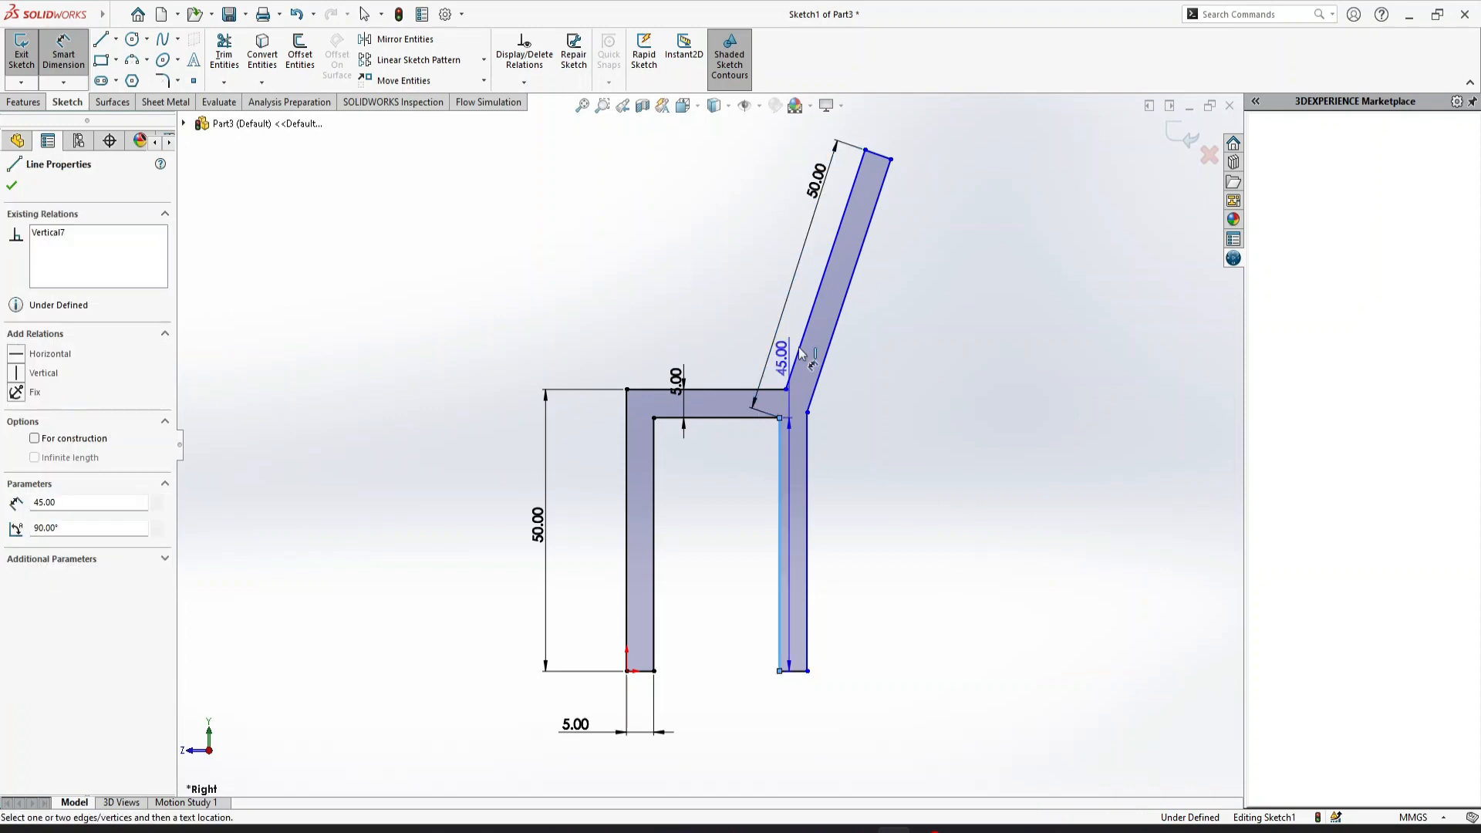
click(802, 340)
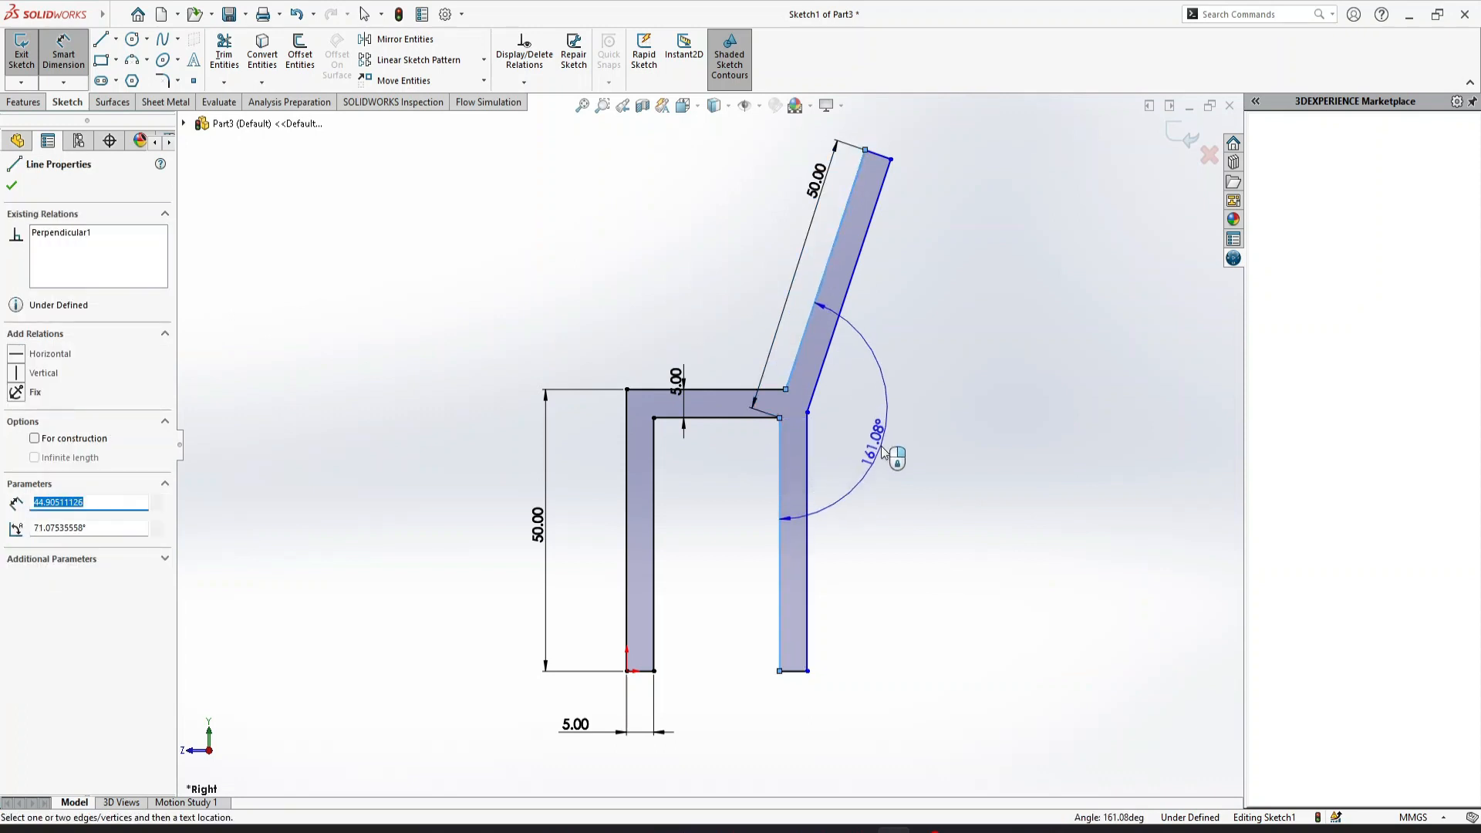
click(883, 453)
text(165)
key(Return)
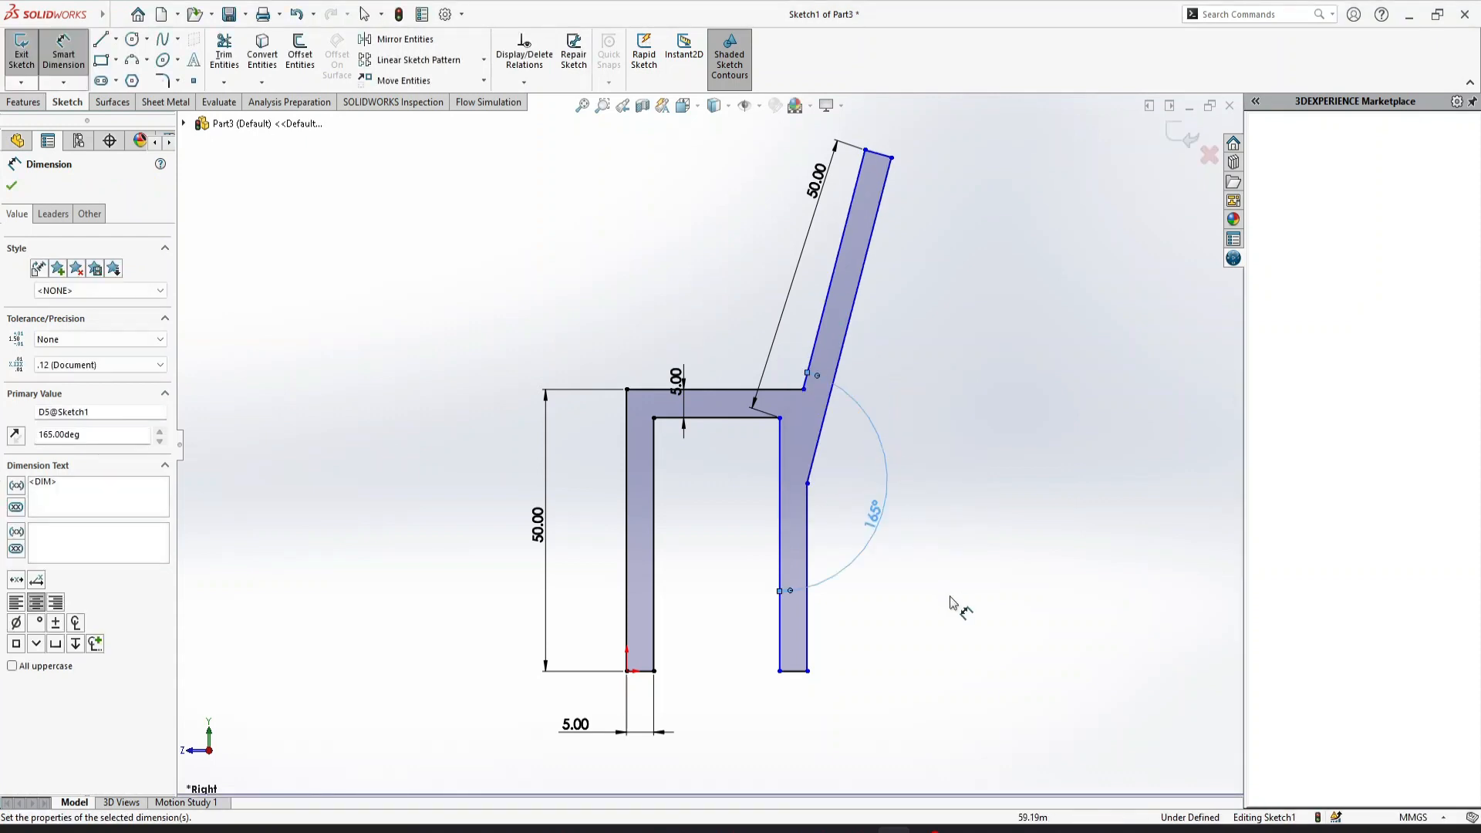
key(Escape)
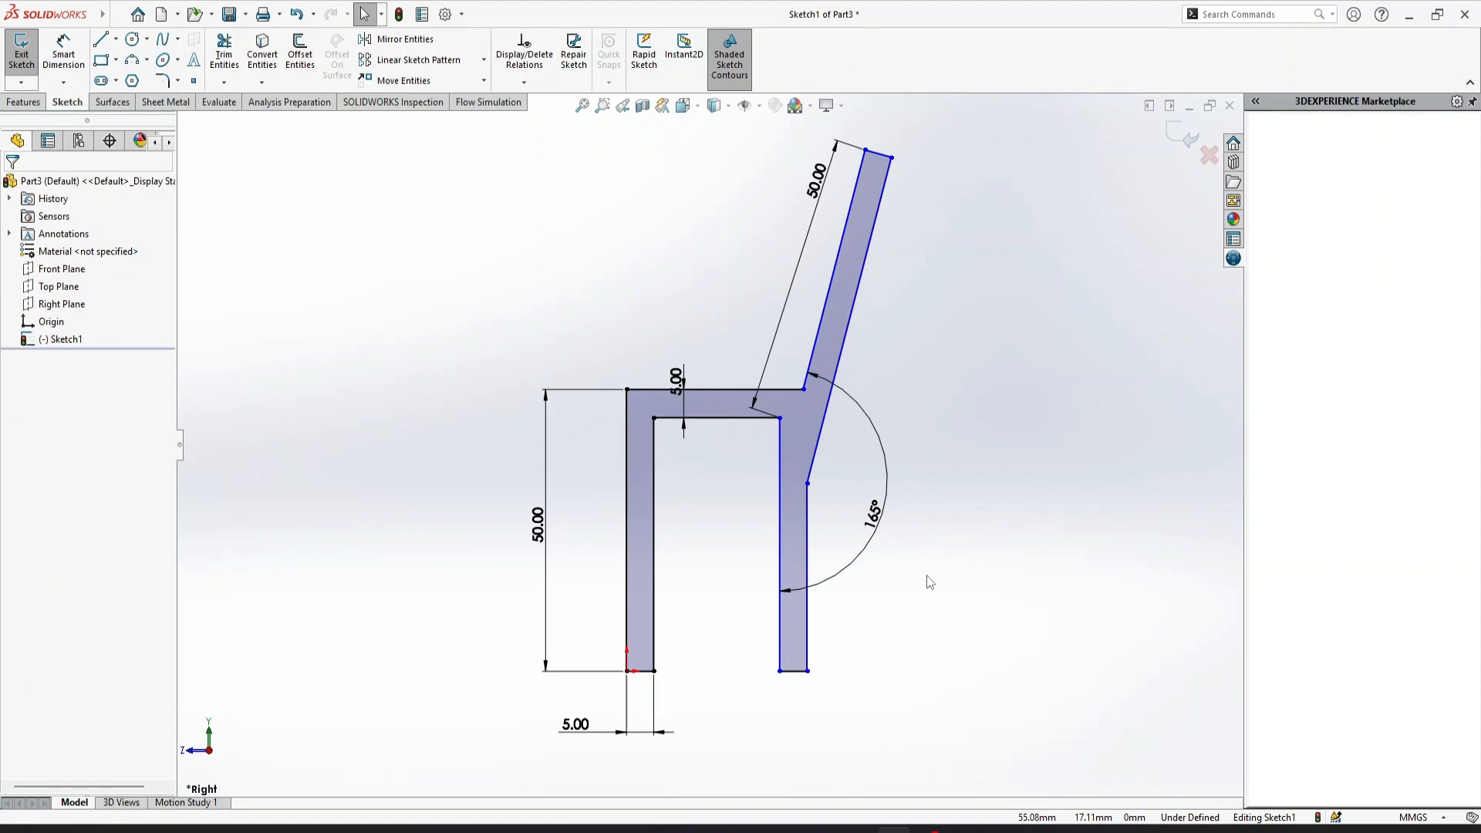
Step: Move the backrest's lower rear corner up the rear leg and dimension the frame's overall horizontal depth to 50 mm
drag(808, 483, 805, 434)
click(64, 51)
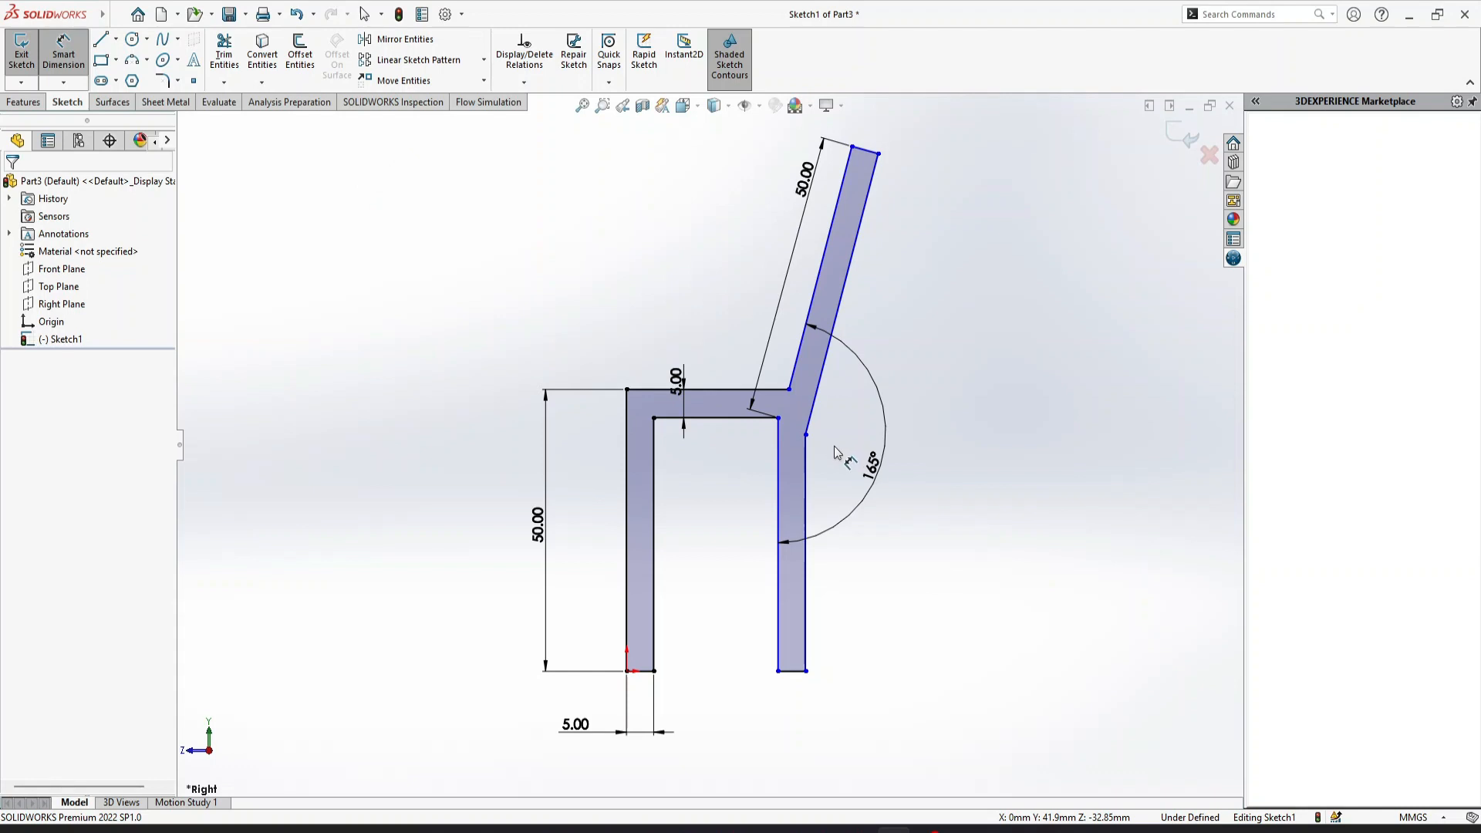
click(806, 435)
click(627, 463)
click(685, 313)
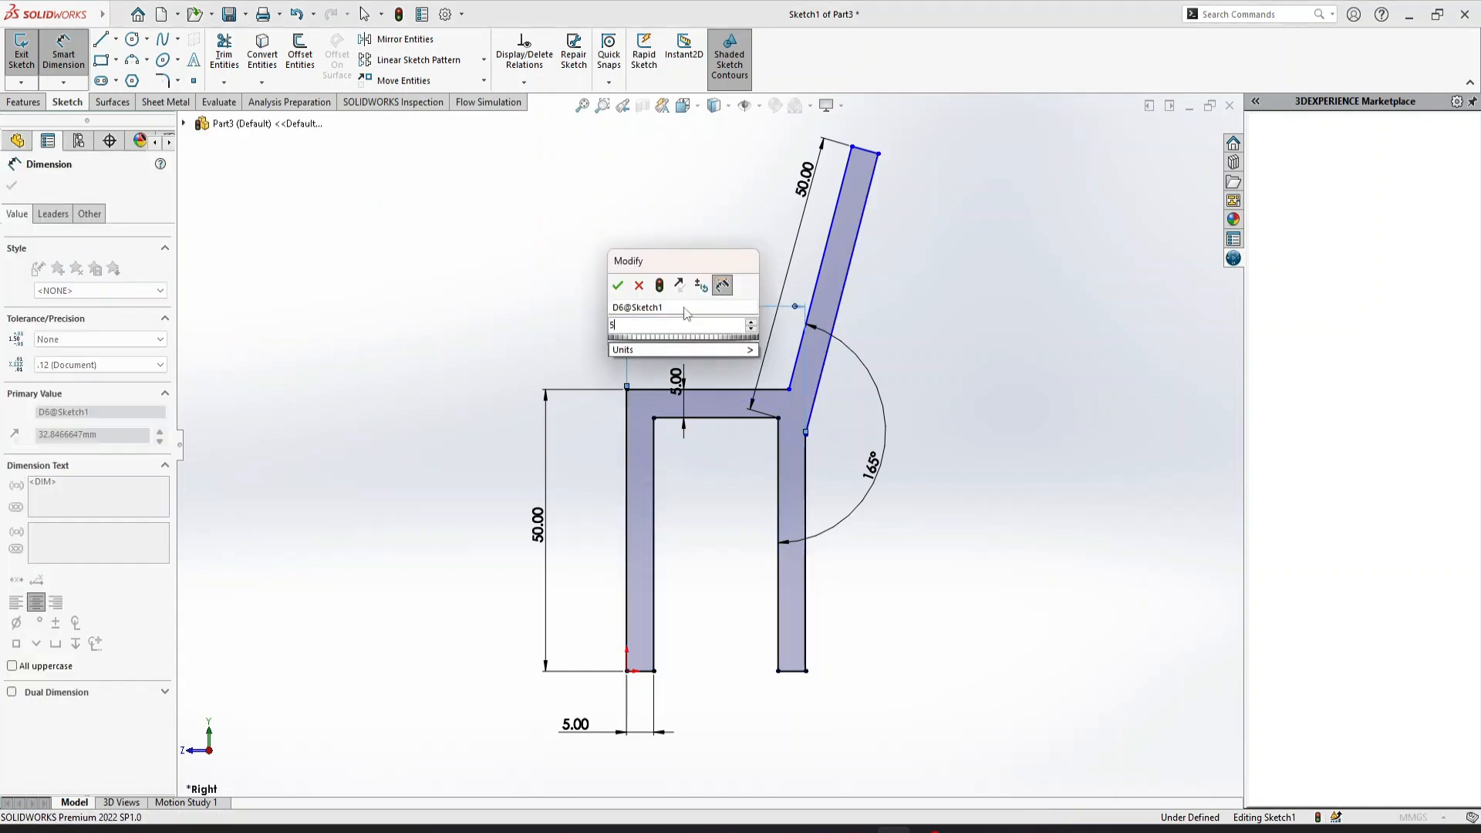
key(Return)
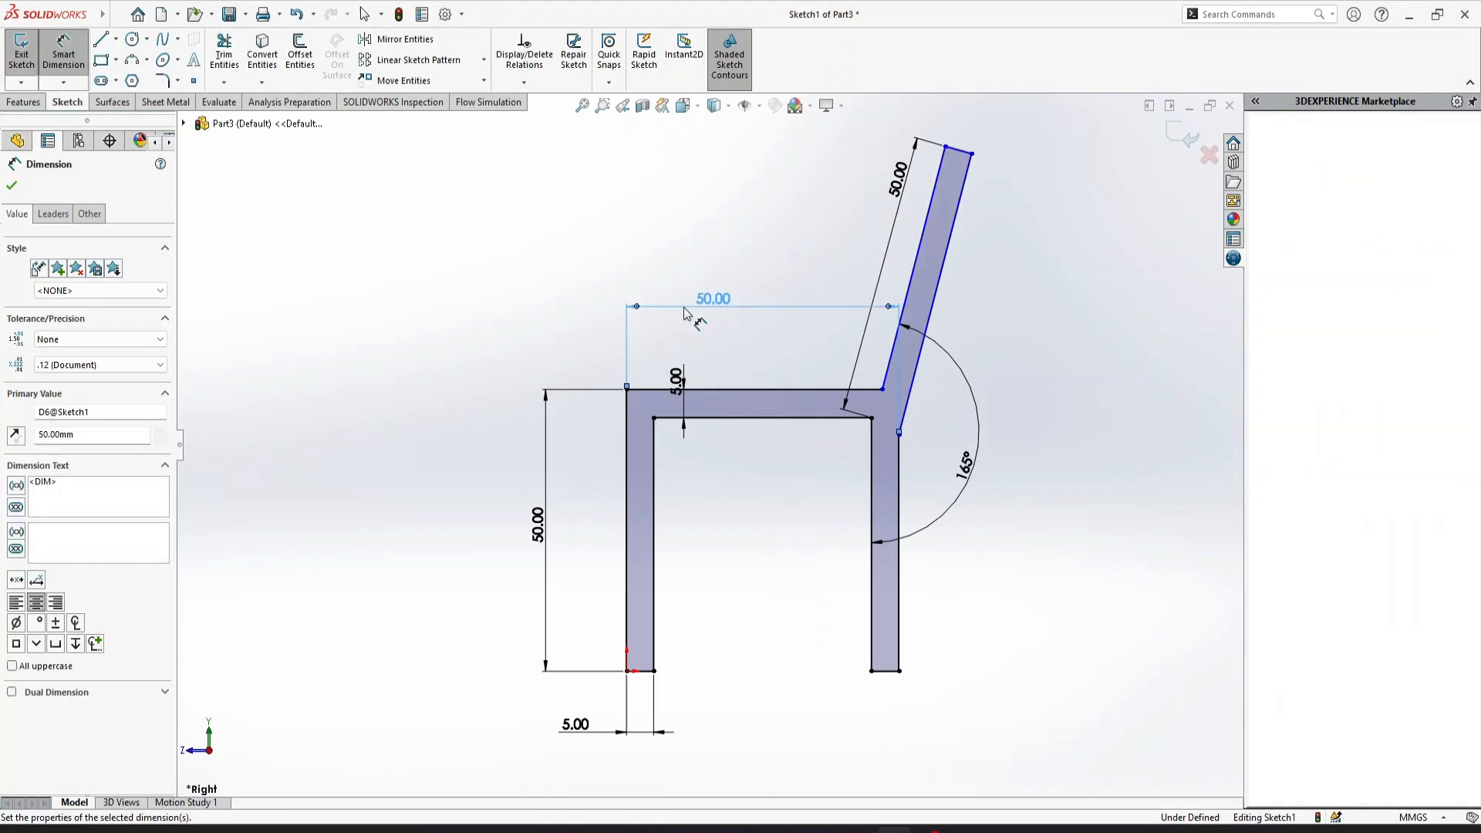
key(Escape)
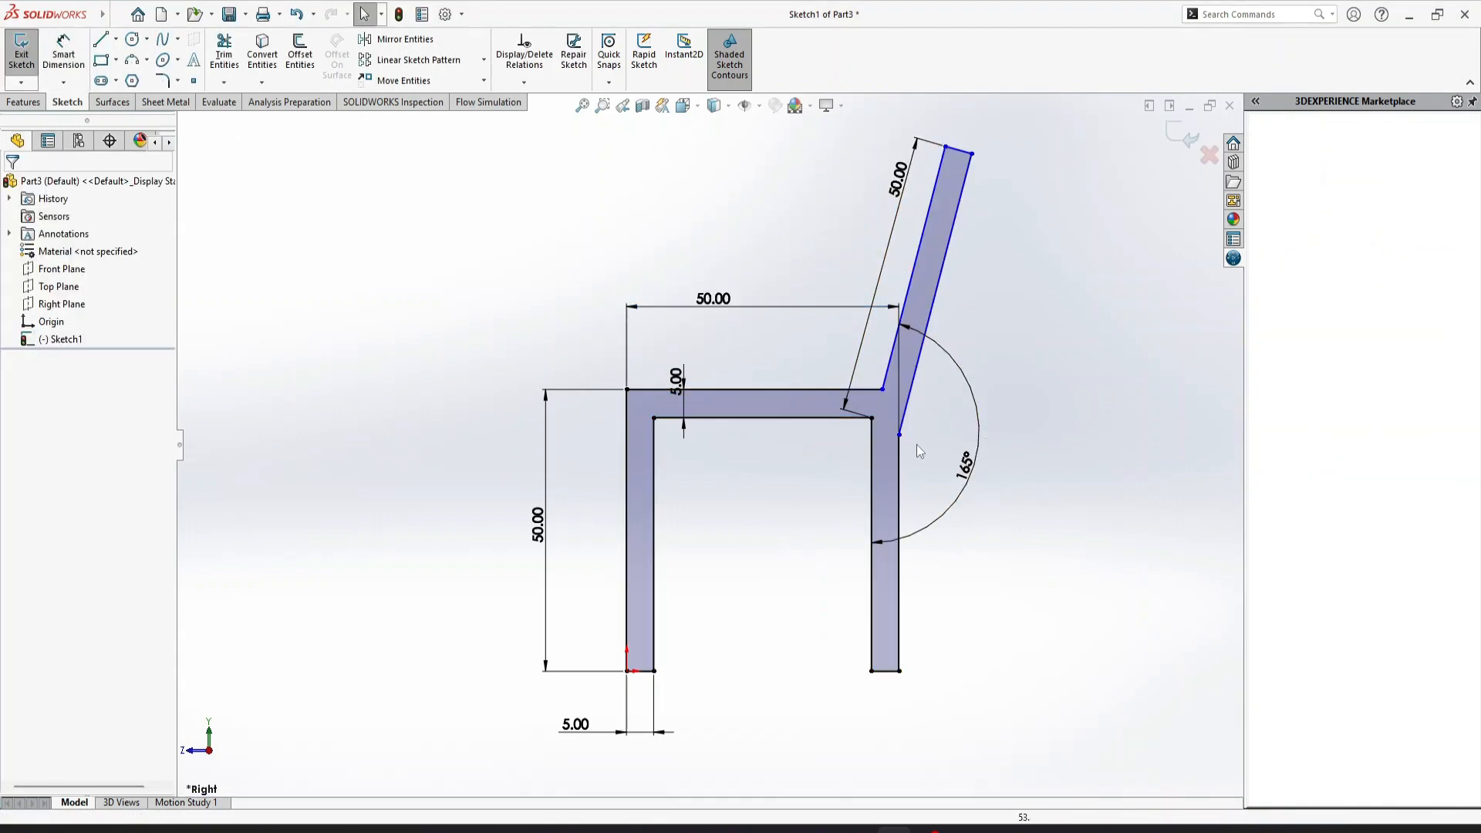
Step: Add a horizontal relation between the rear leg's outer upper corner and its inner upper corner
click(899, 435)
ctrl+click(872, 418)
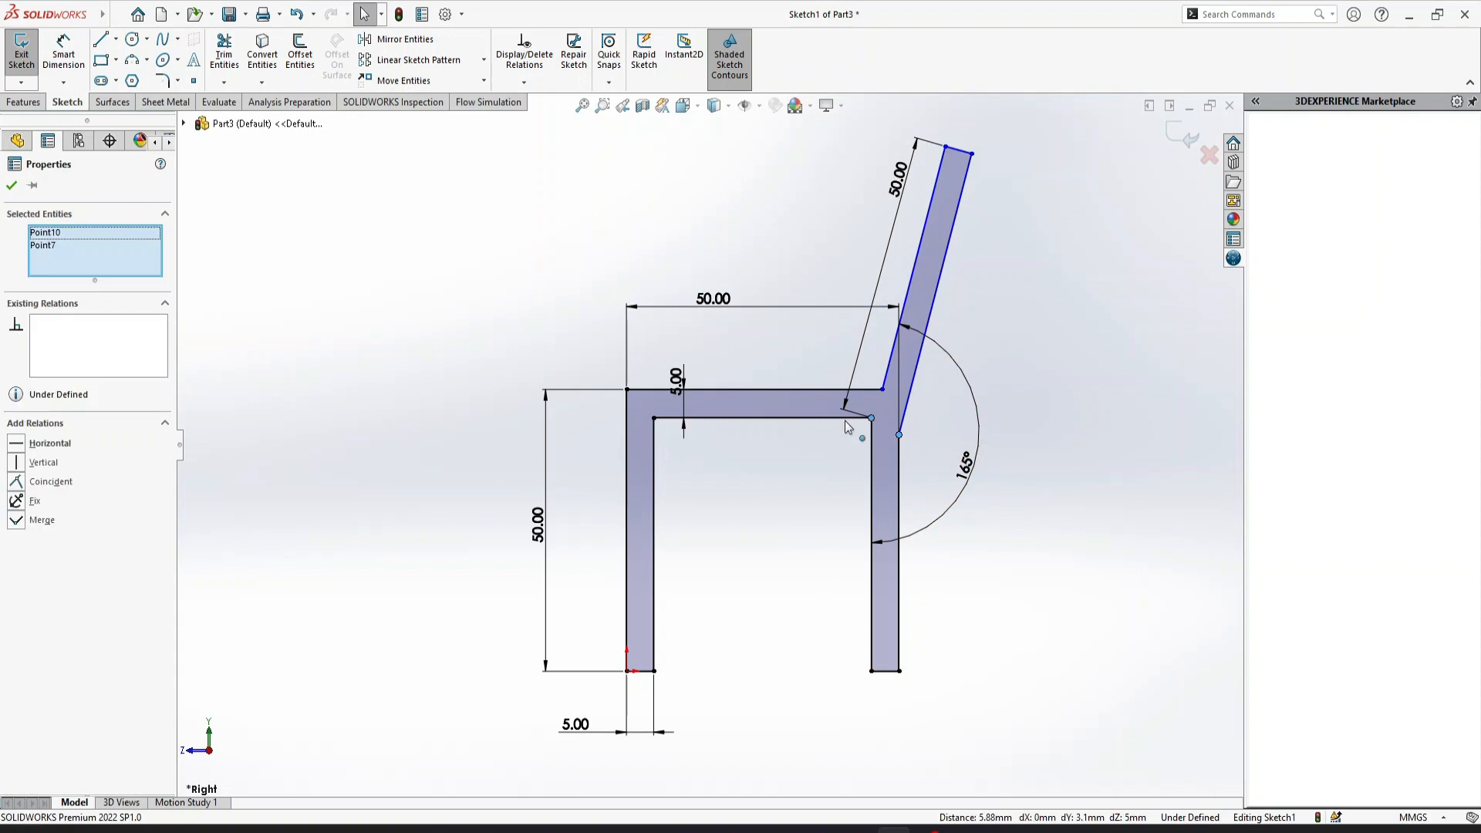
click(18, 446)
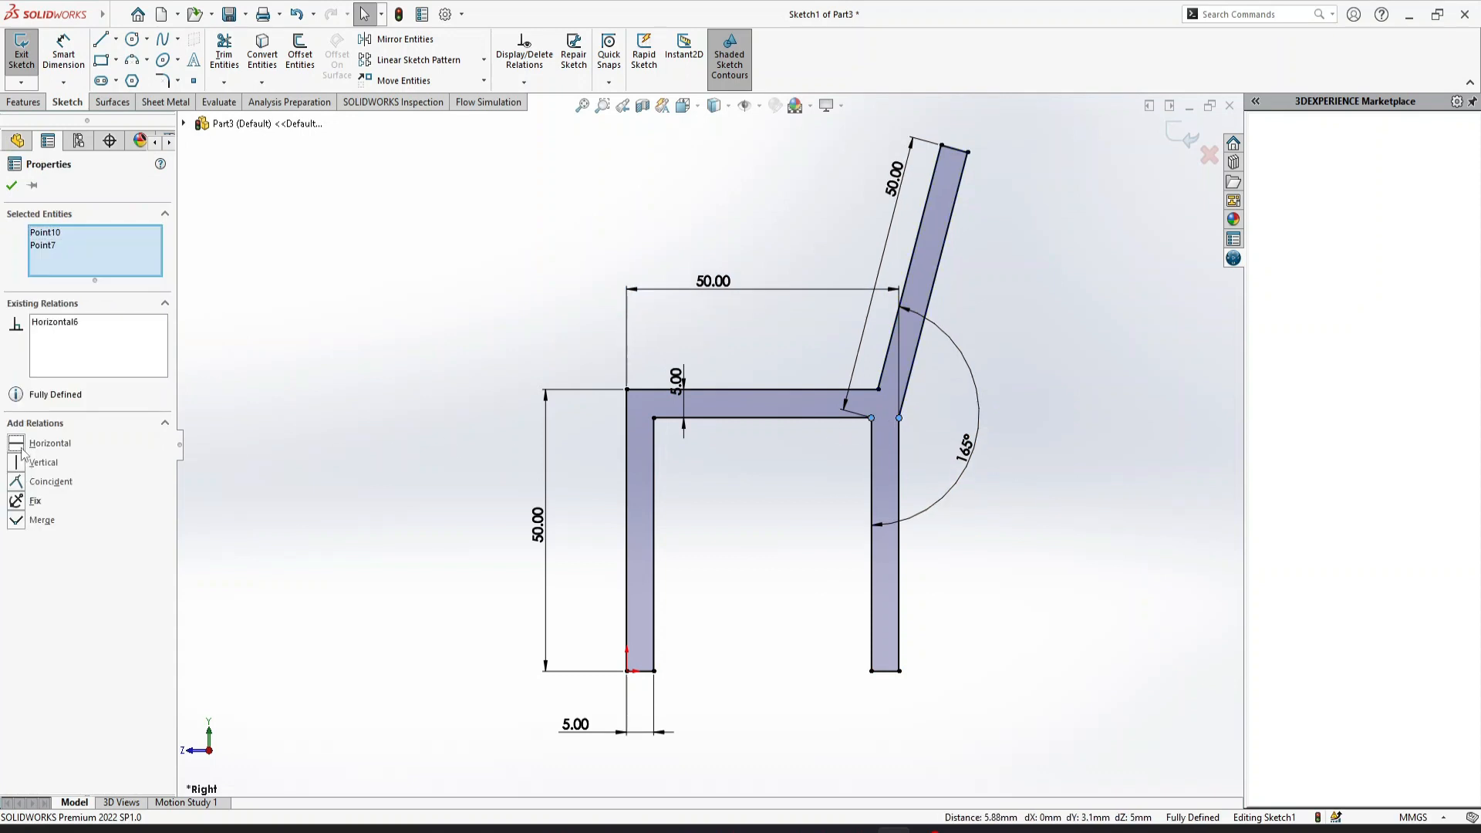
click(291, 489)
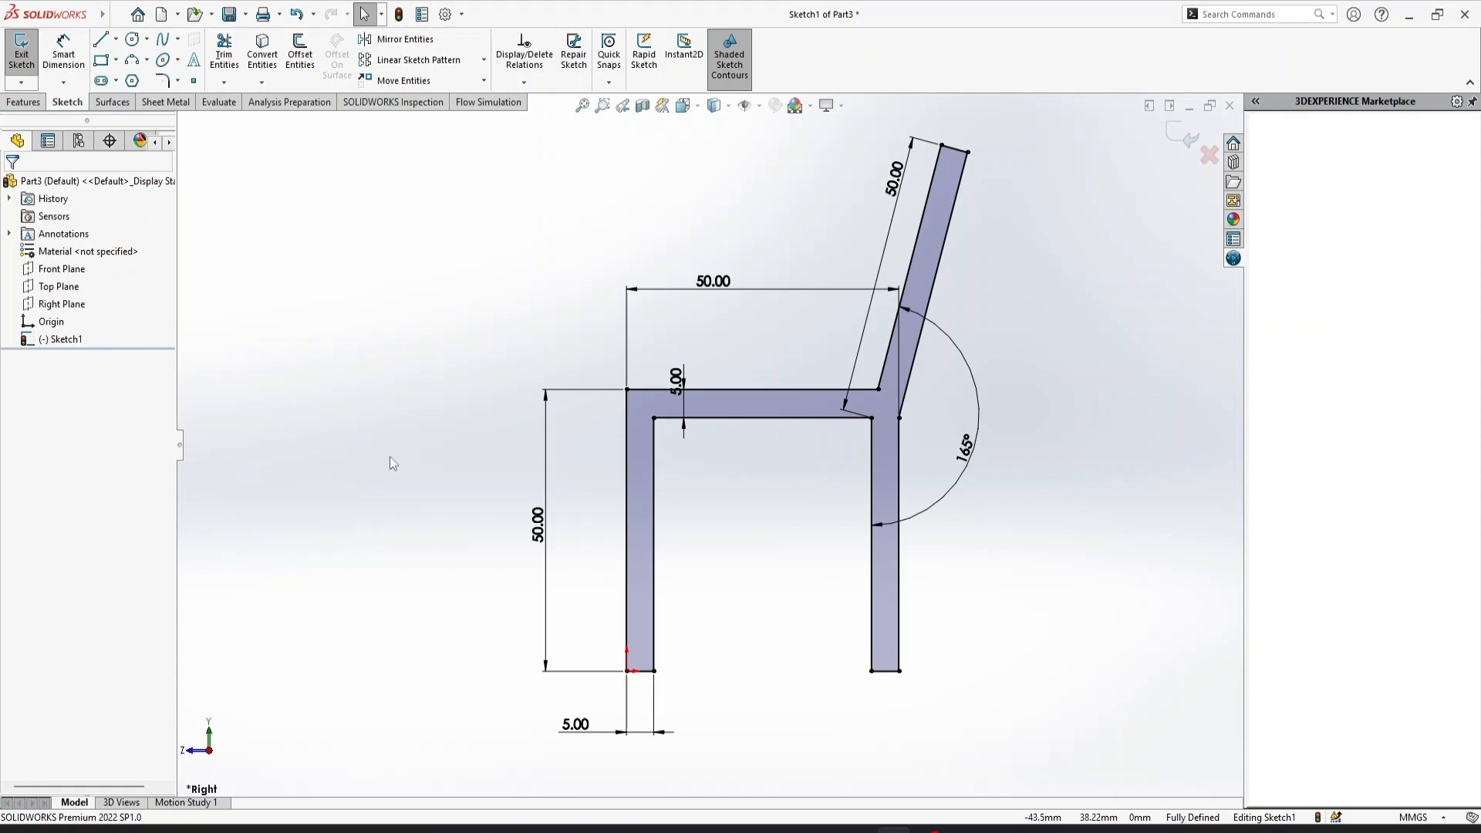
Step: Extrude the side frame profile 10 mm with a Blind end condition from the sketch plane
click(36, 102)
click(28, 52)
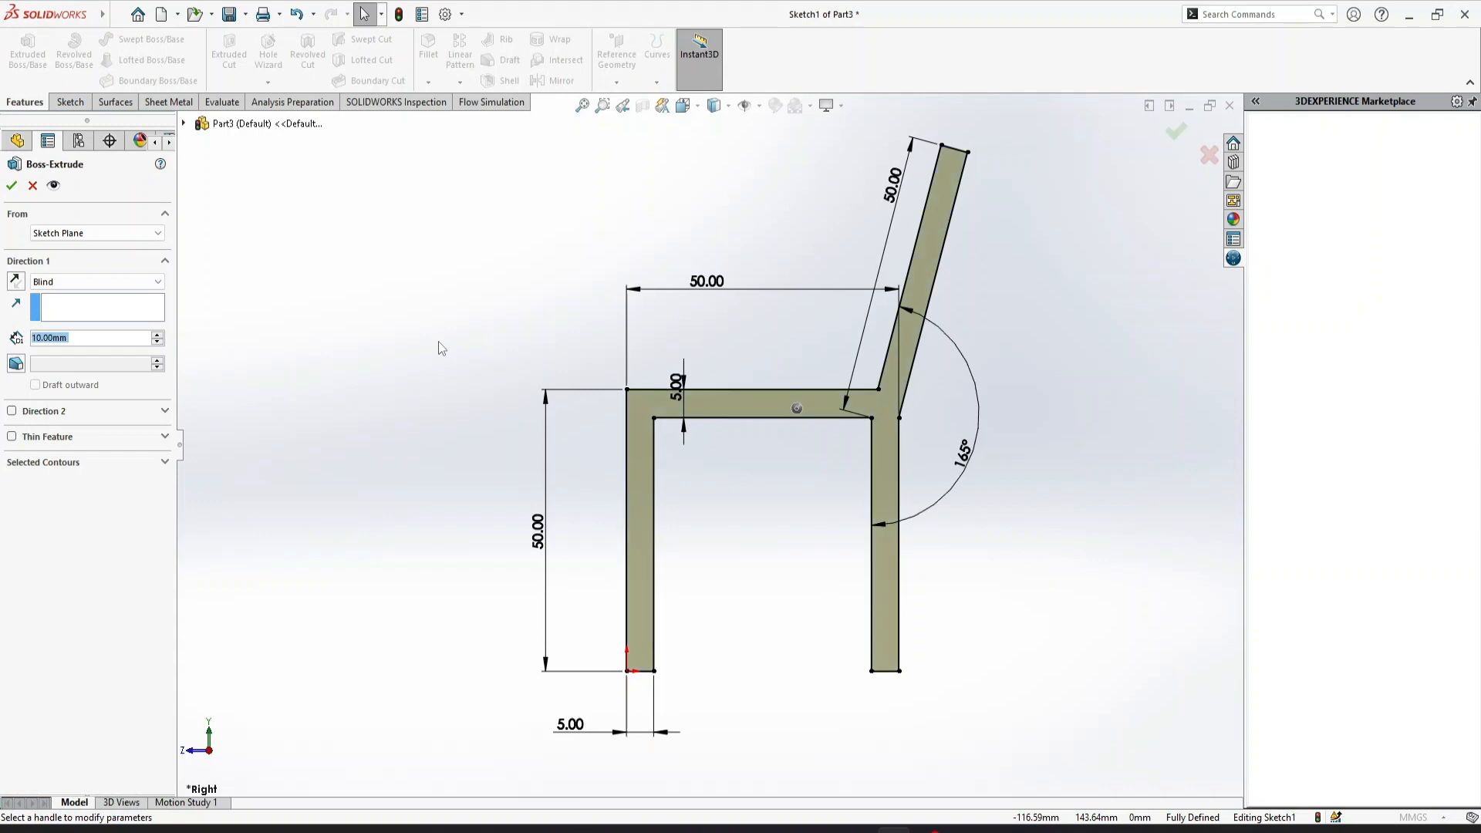
click(123, 282)
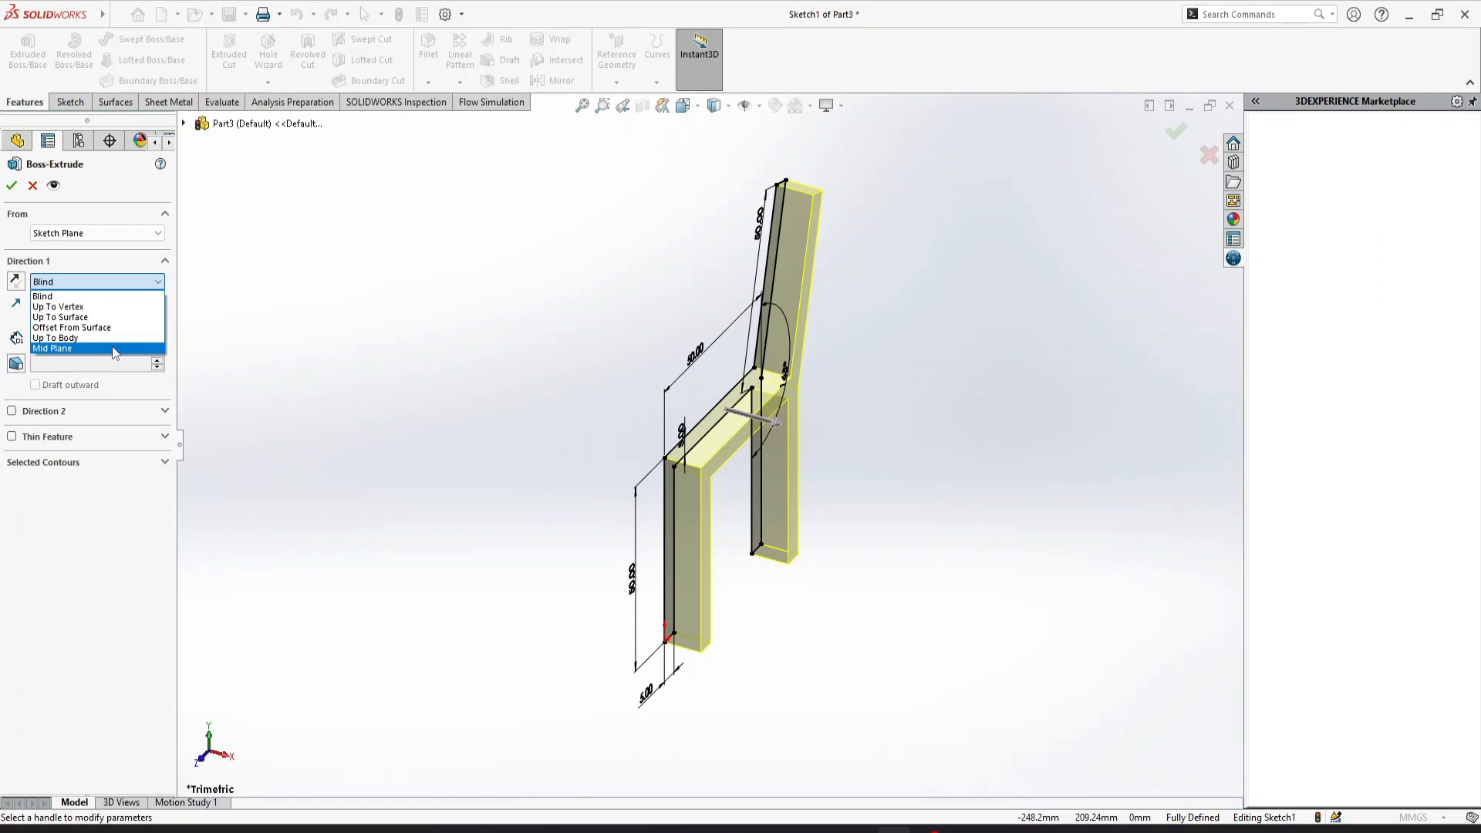
click(101, 297)
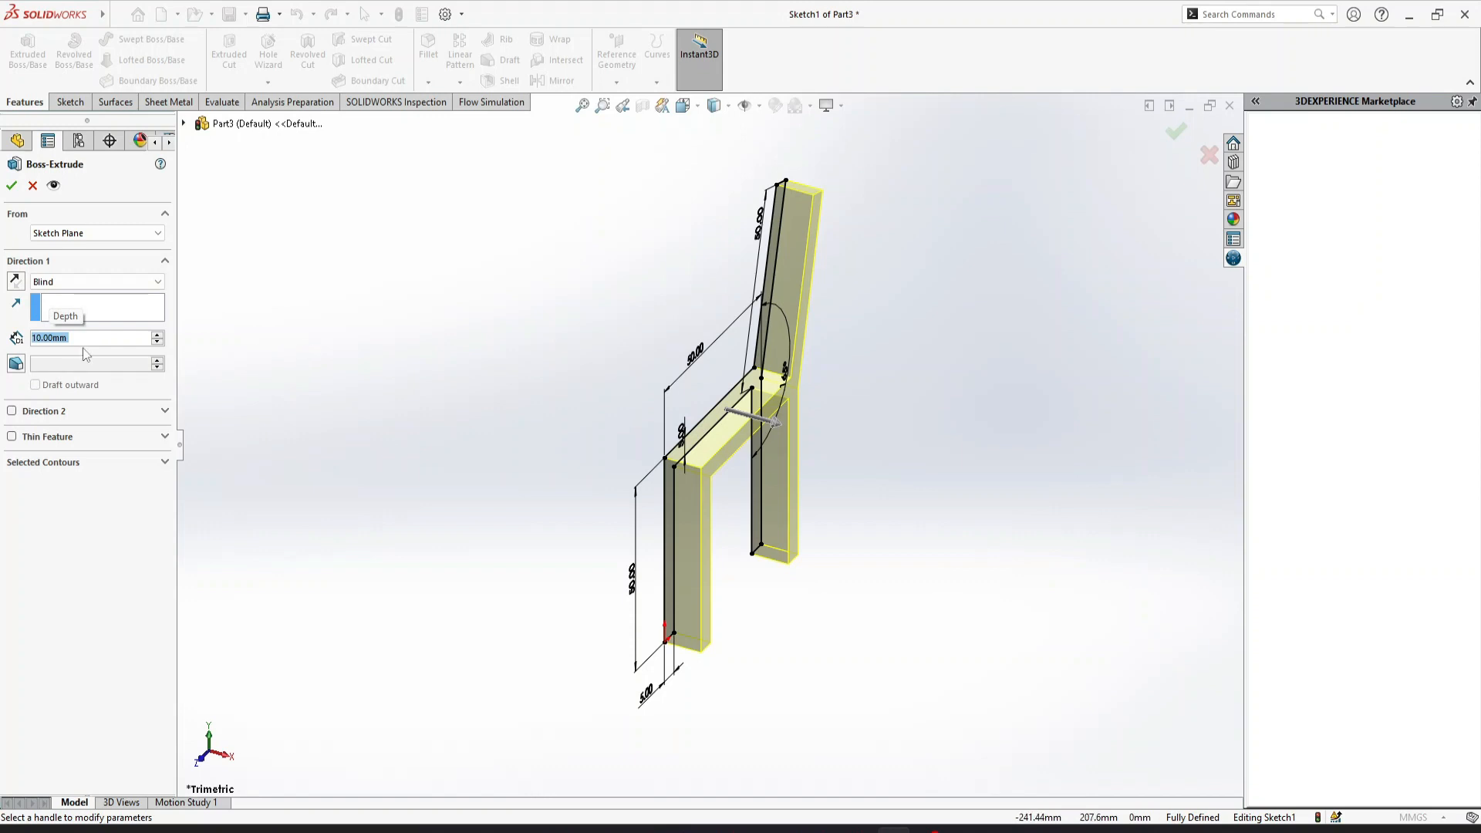
click(14, 283)
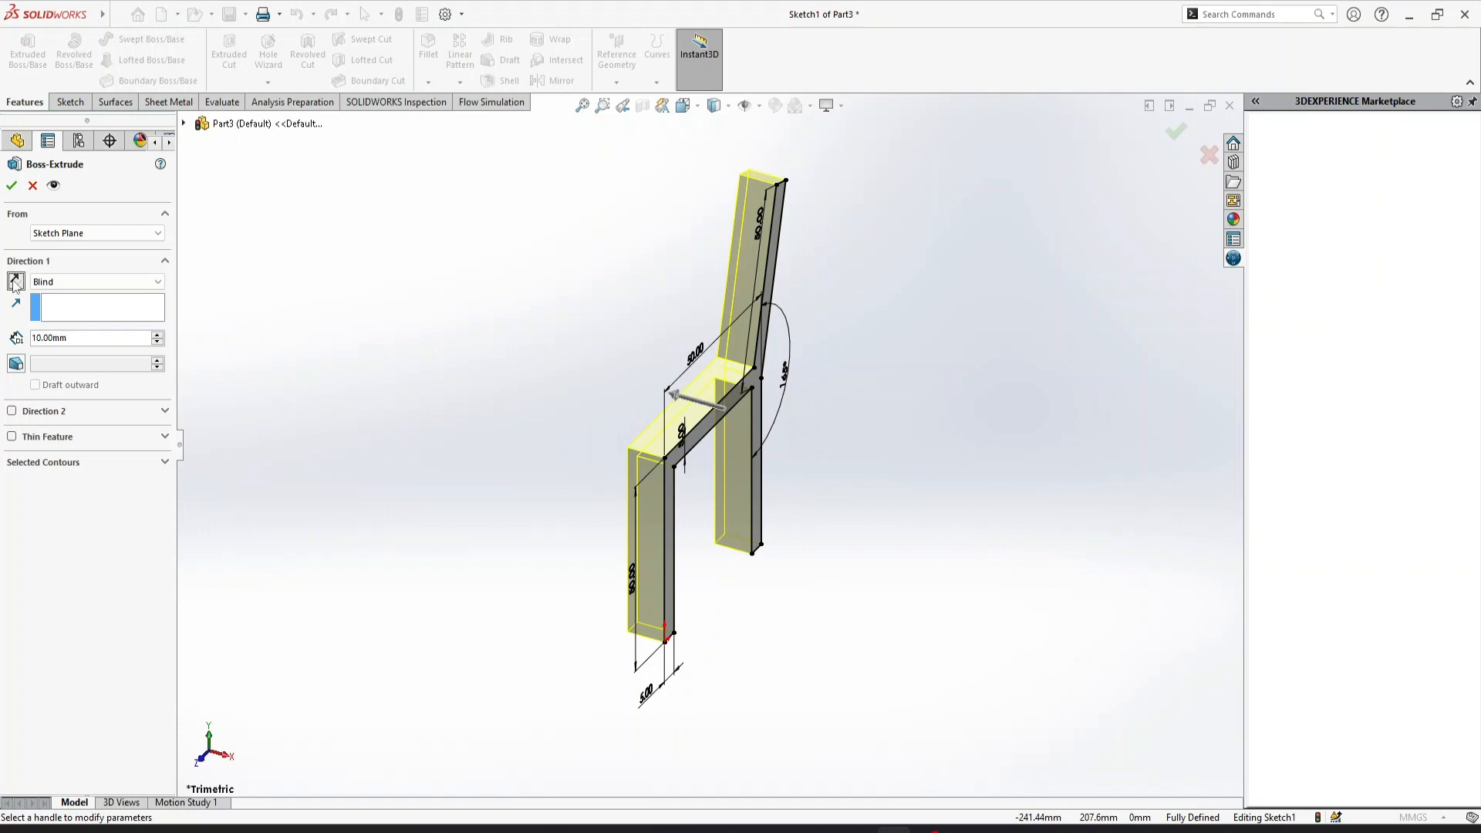
click(14, 283)
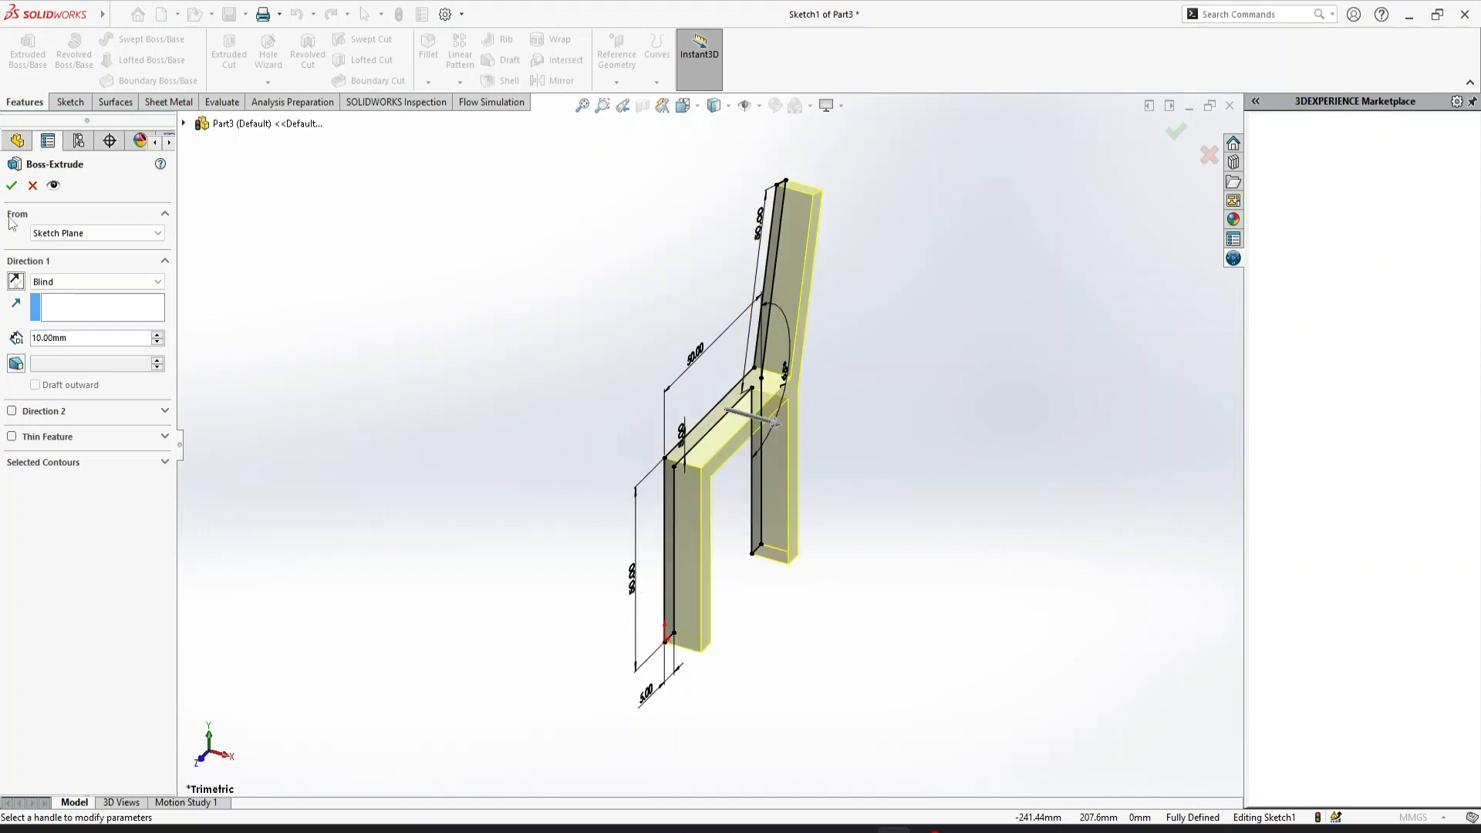
click(11, 189)
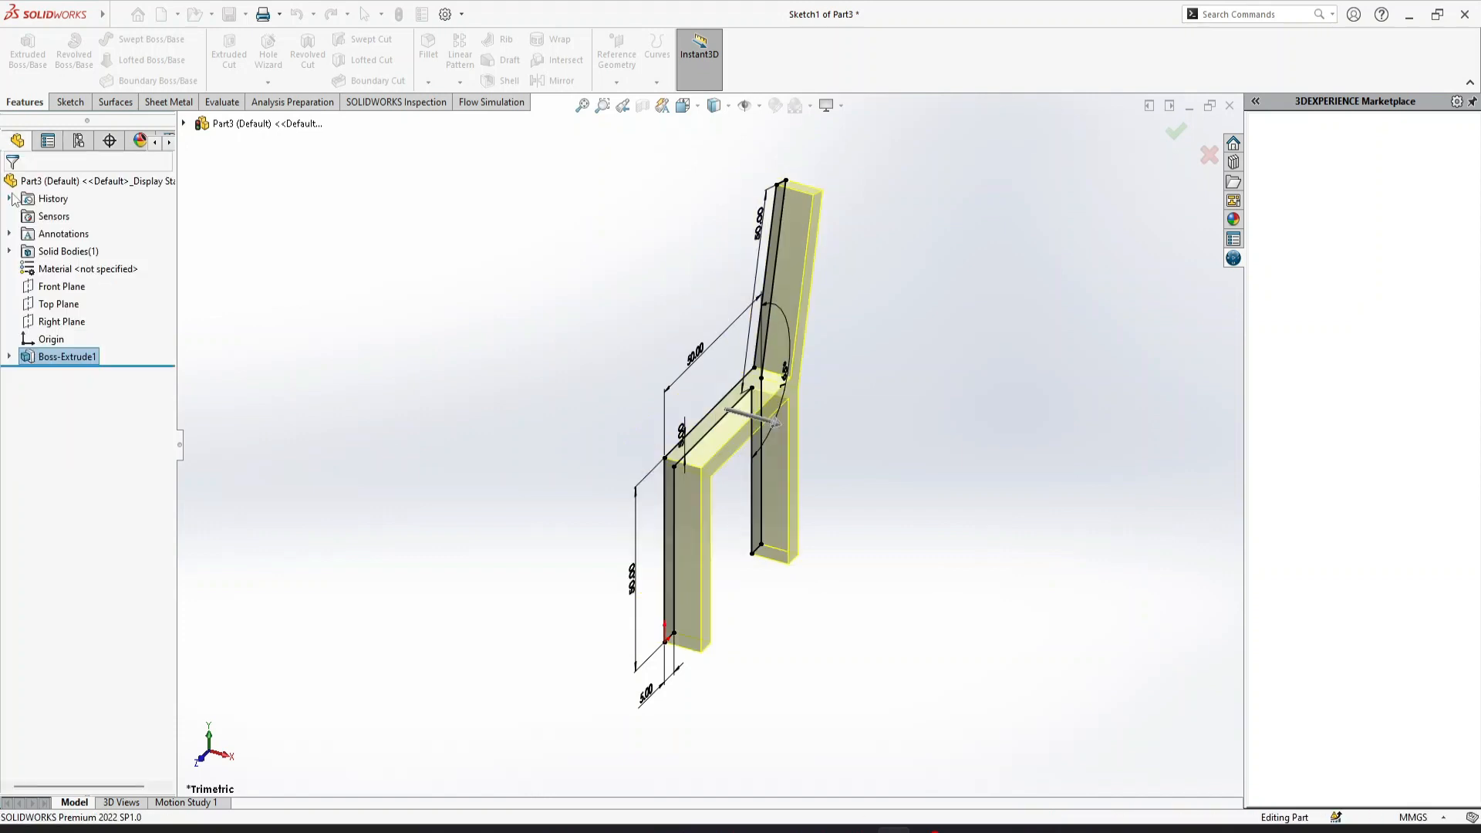
click(998, 502)
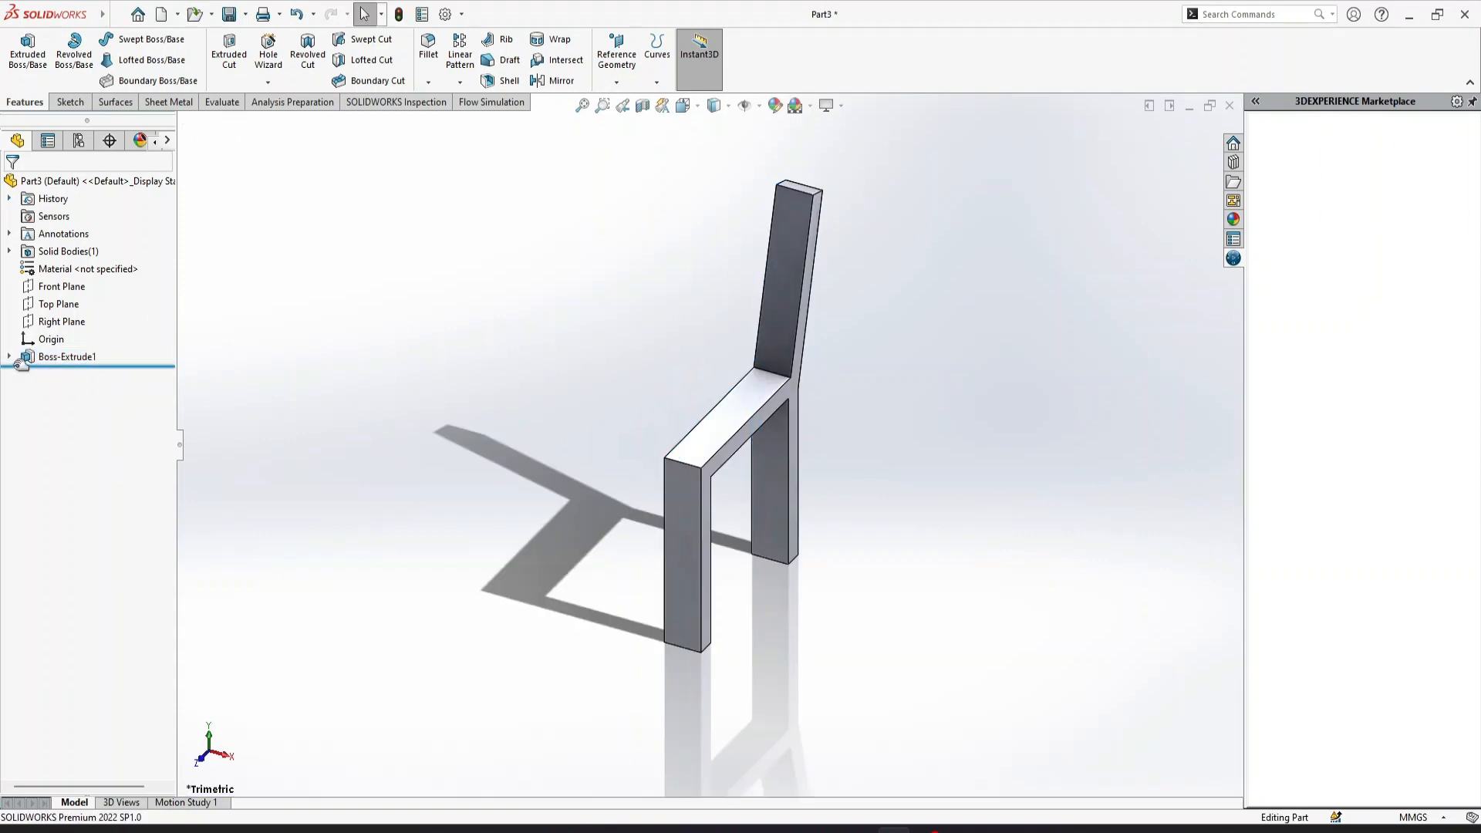
Step: Edit the side frame's extrusion and set its depth to 5 mm
click(62, 356)
click(46, 314)
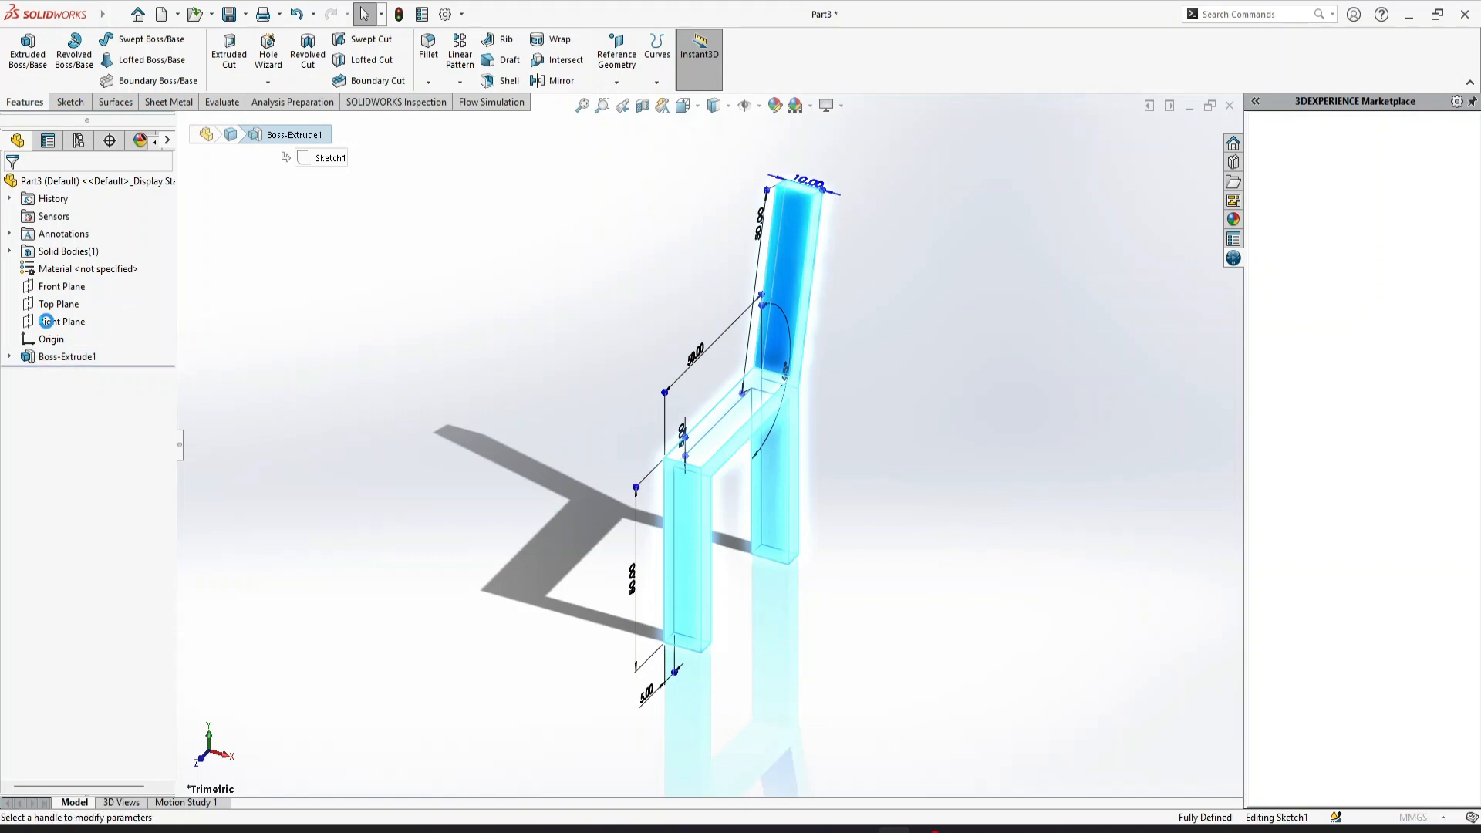
text(5)
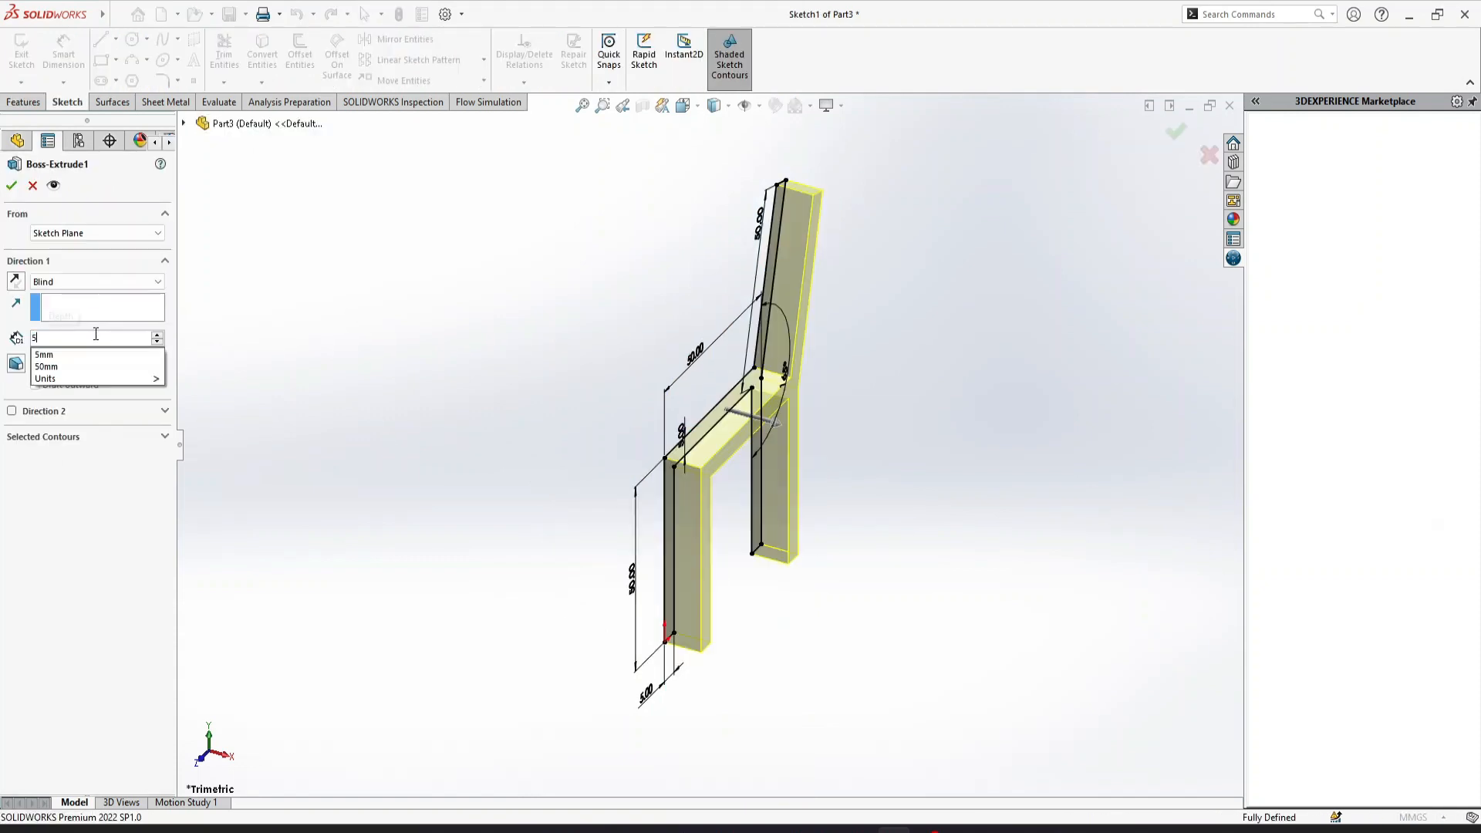
key(Return)
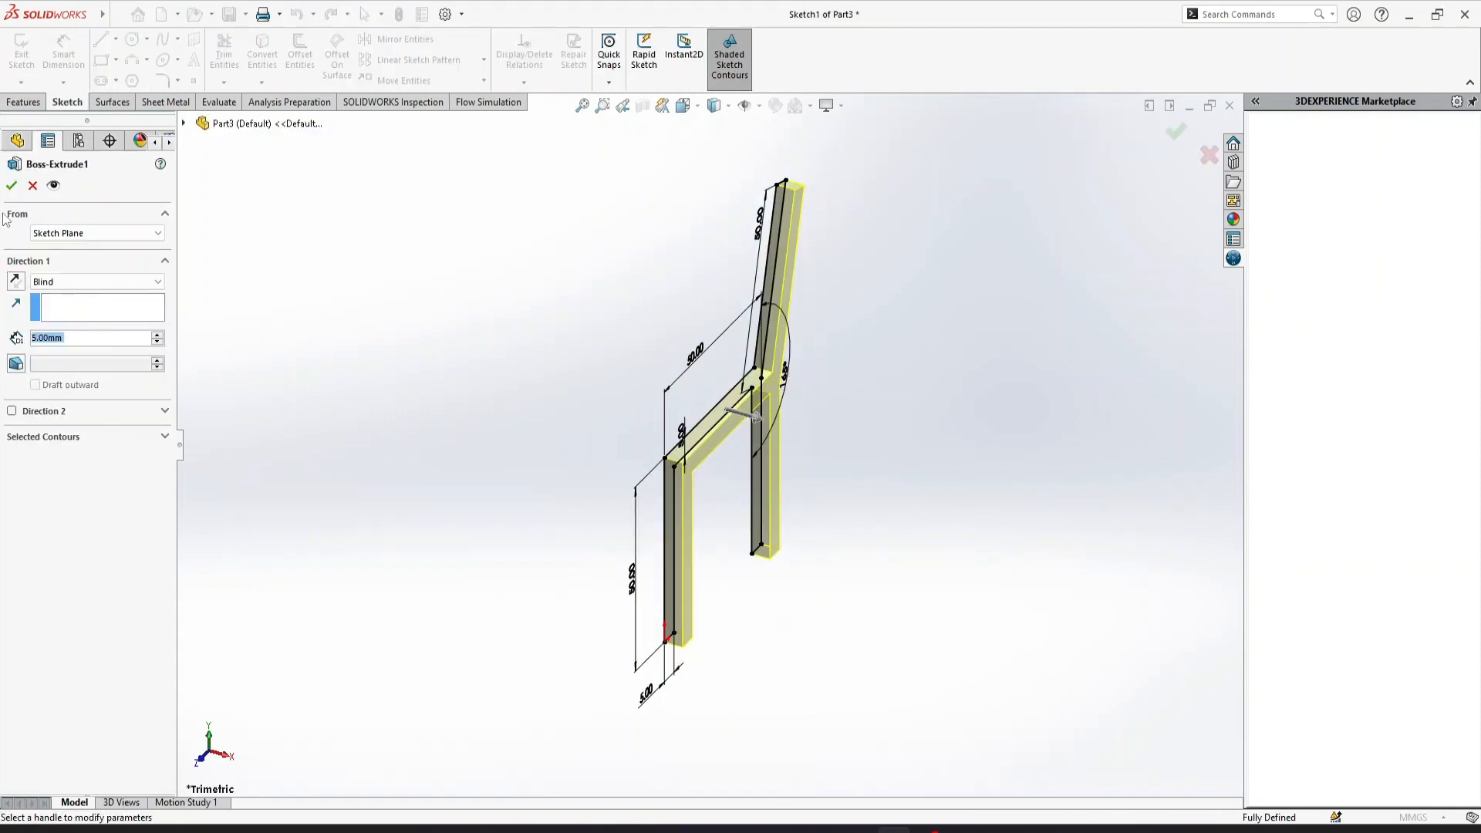
click(11, 185)
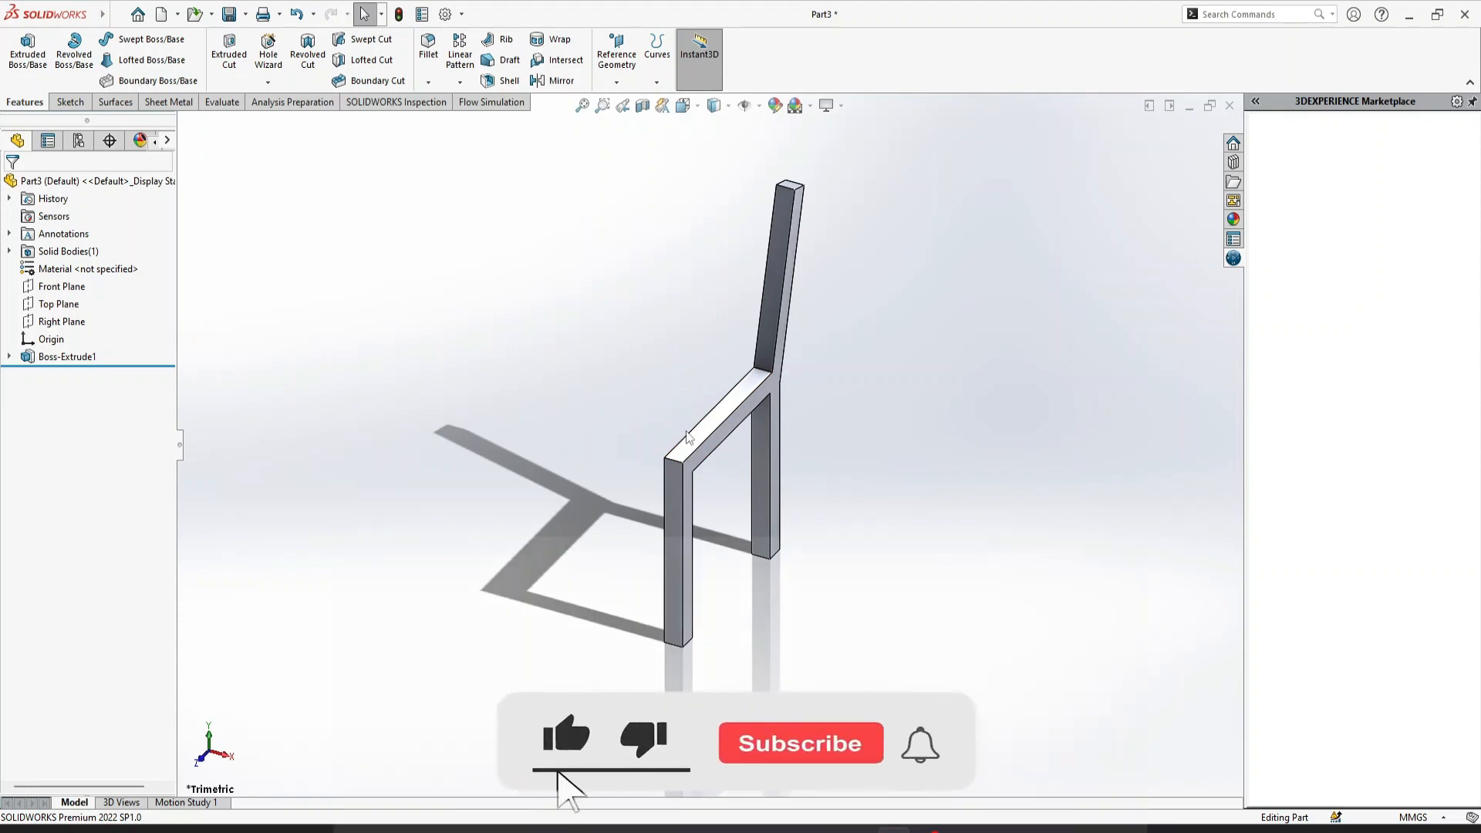
Step: Sketch two 5 mm corner squares on the frame's side face, at the front and rear ends of the seat rail
click(774, 382)
click(843, 336)
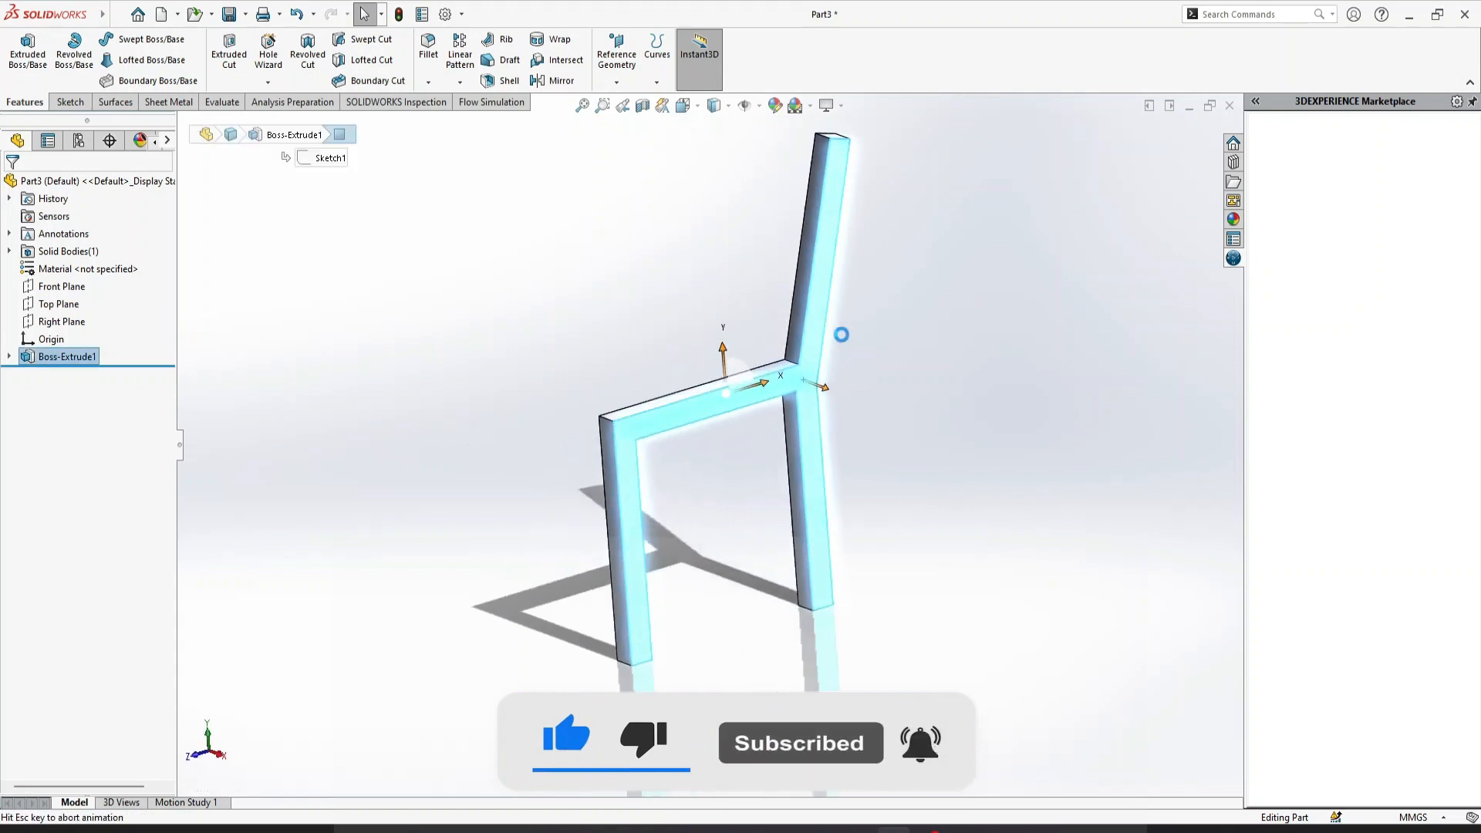
click(109, 60)
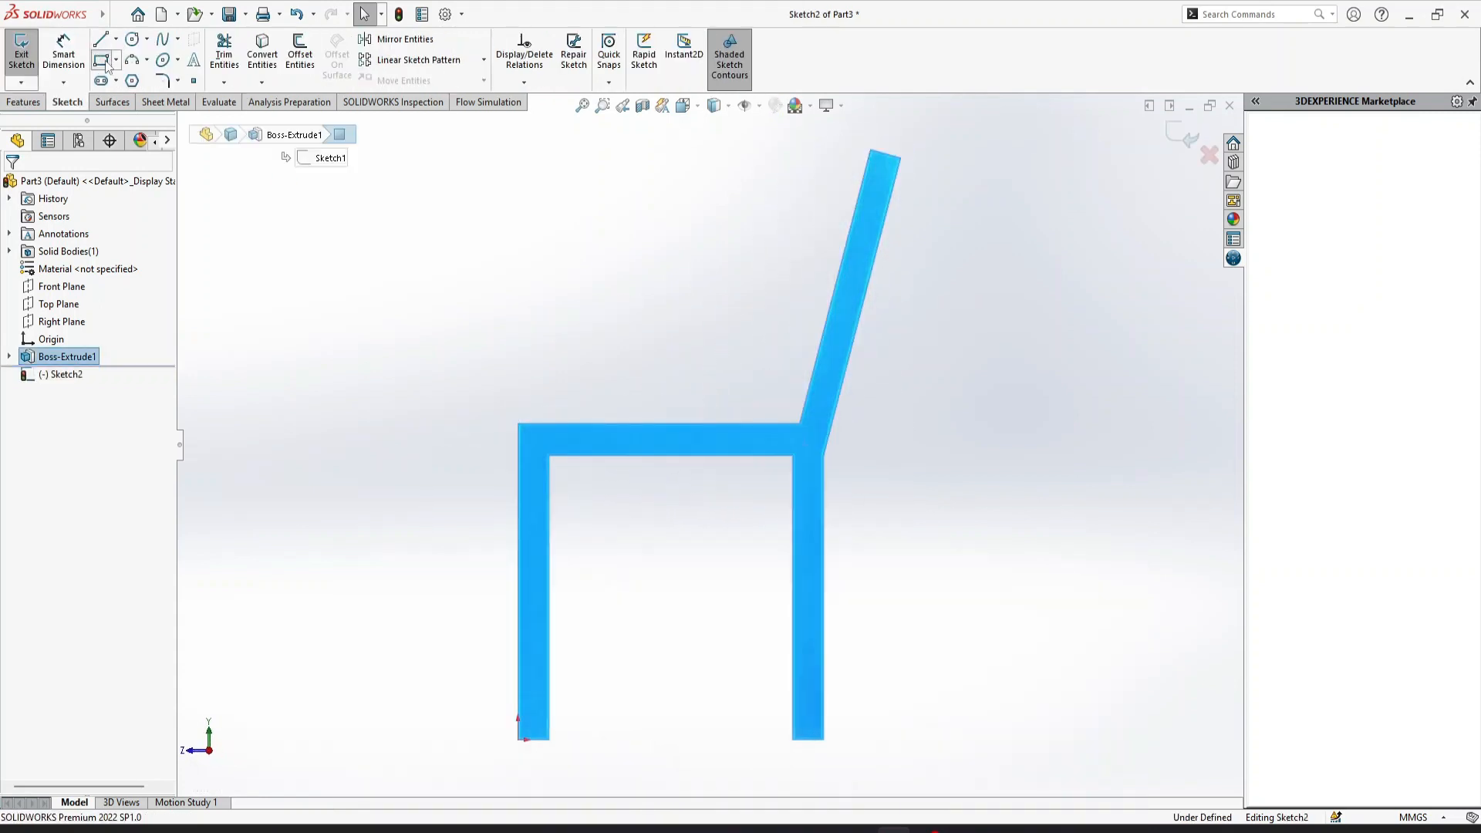
click(518, 424)
click(549, 456)
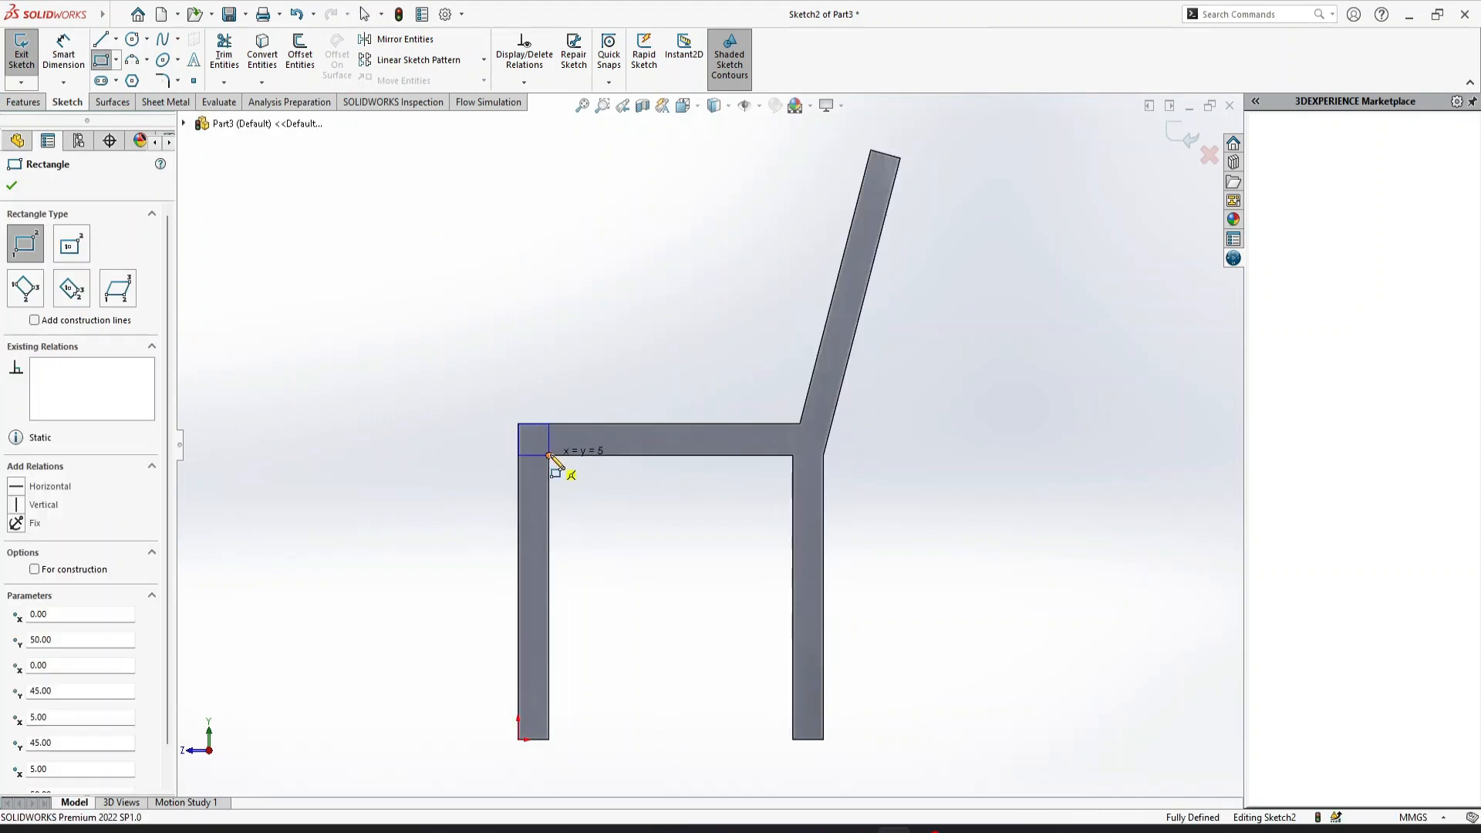
click(823, 455)
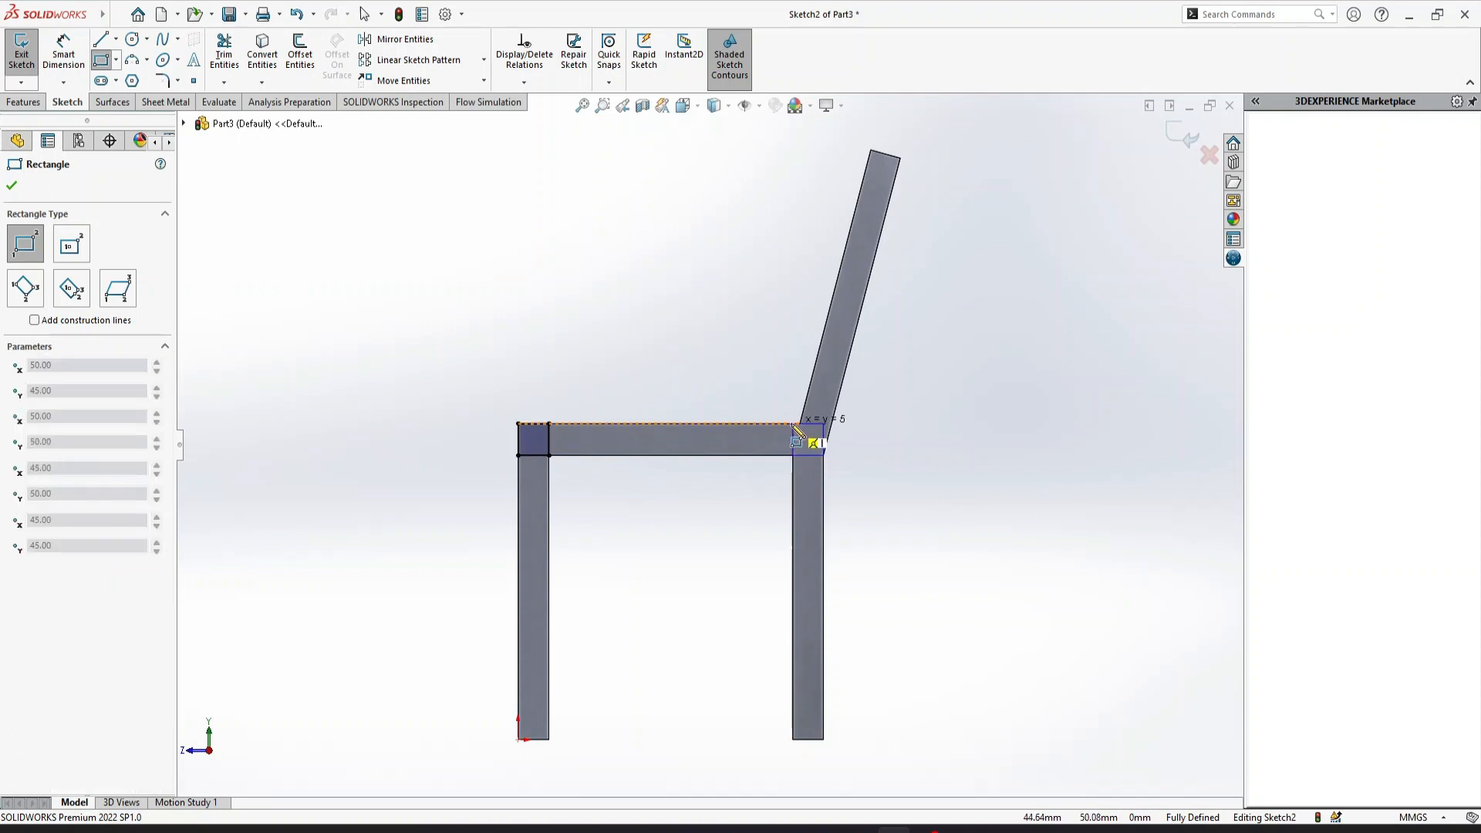
click(794, 424)
key(Escape)
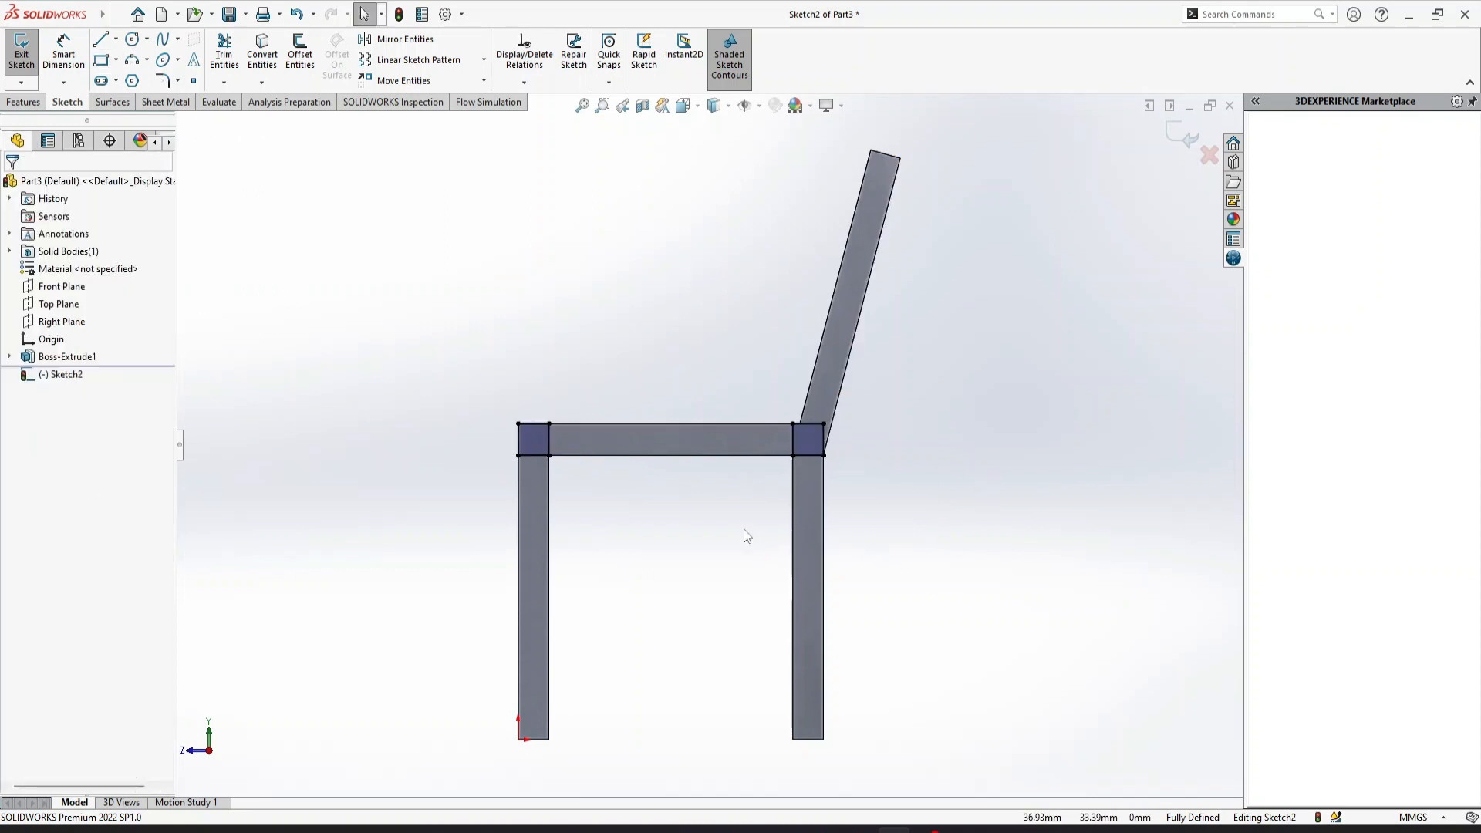
Step: Set up a Blind boss extrusion of the two corner squares with a depth of 250 mm, merged with the side frame
key(ctrl+7)
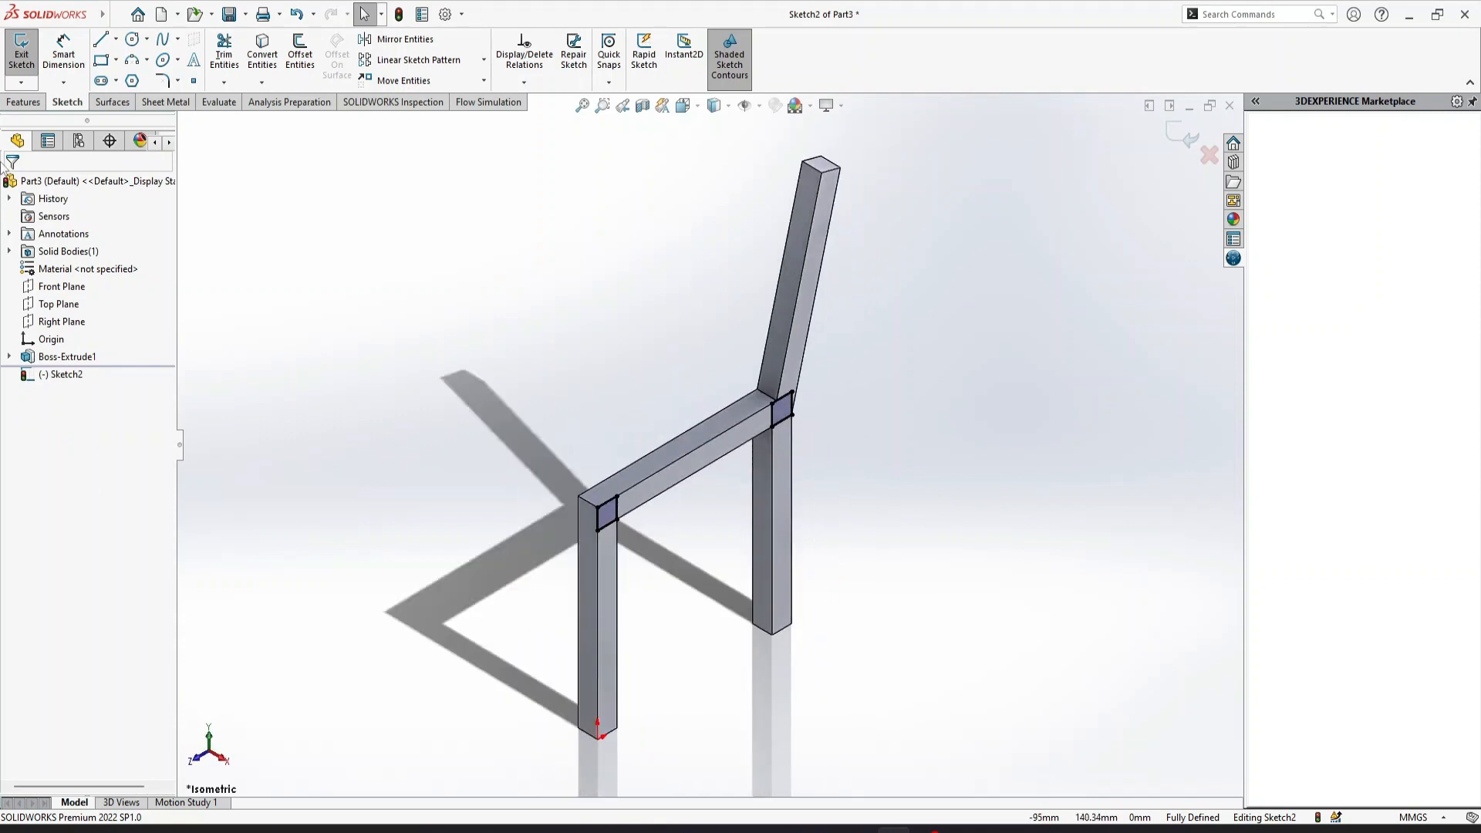
click(14, 105)
click(21, 58)
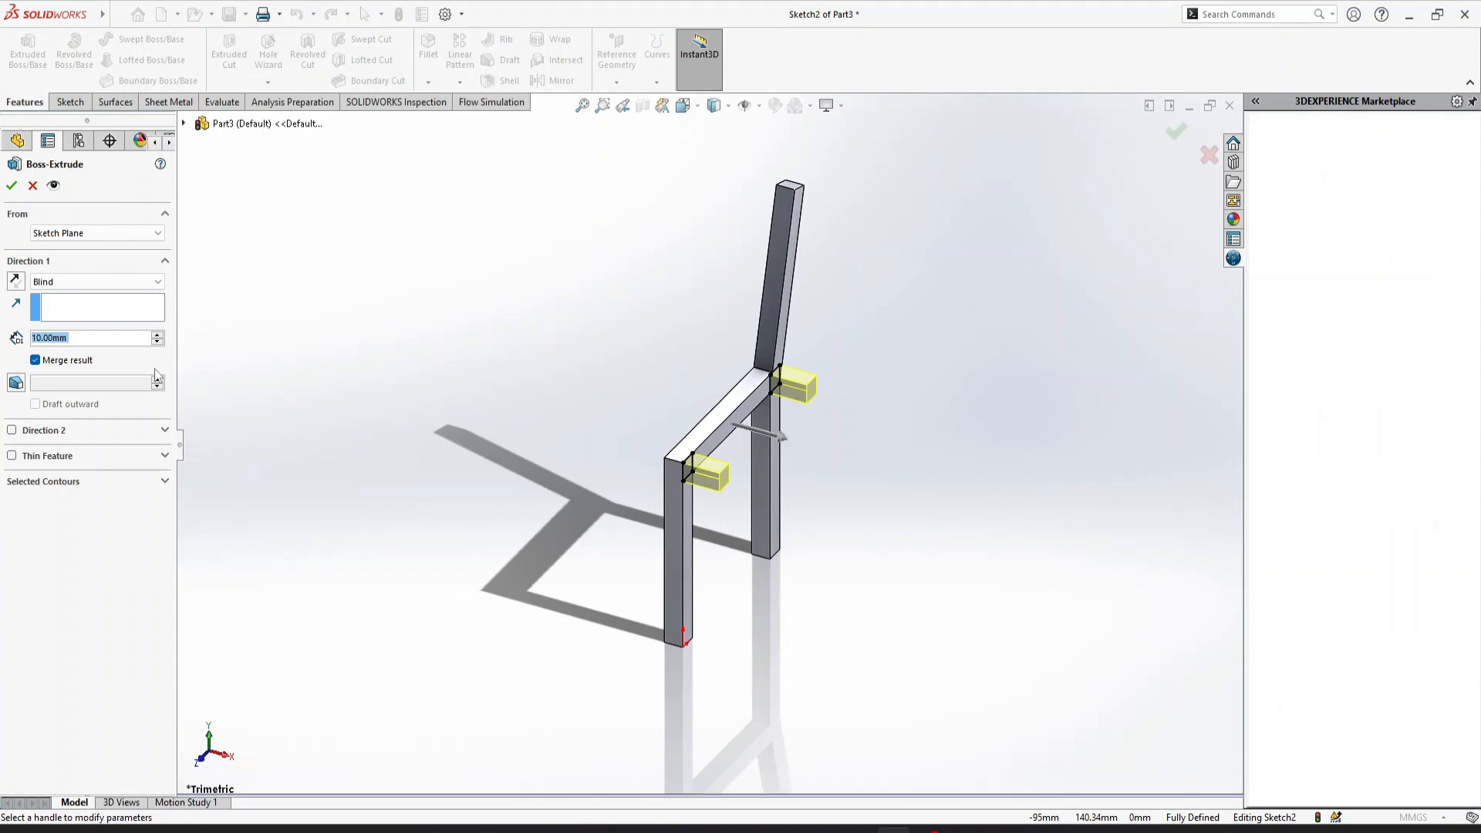
text(50)
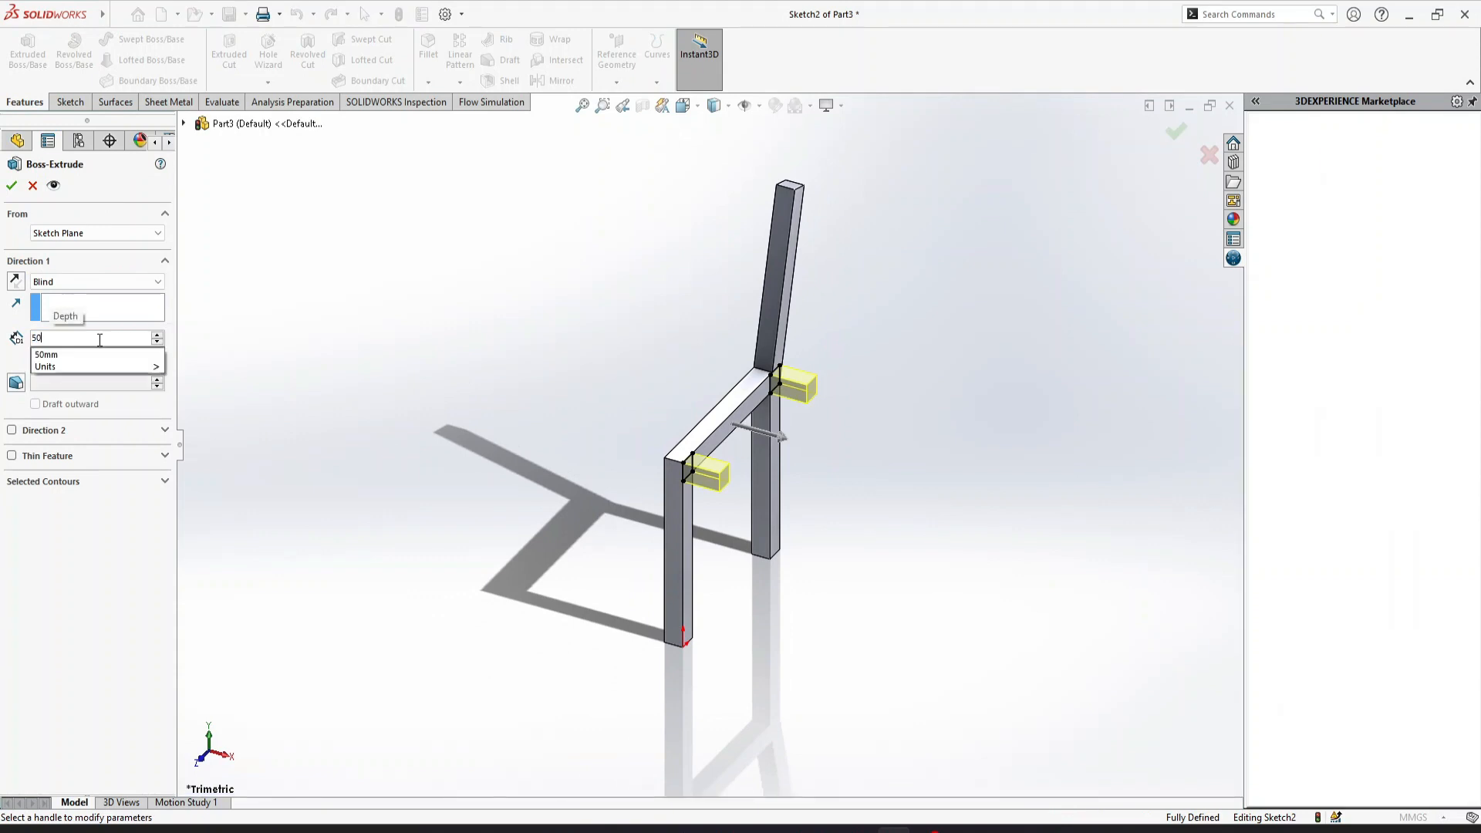
key(Return)
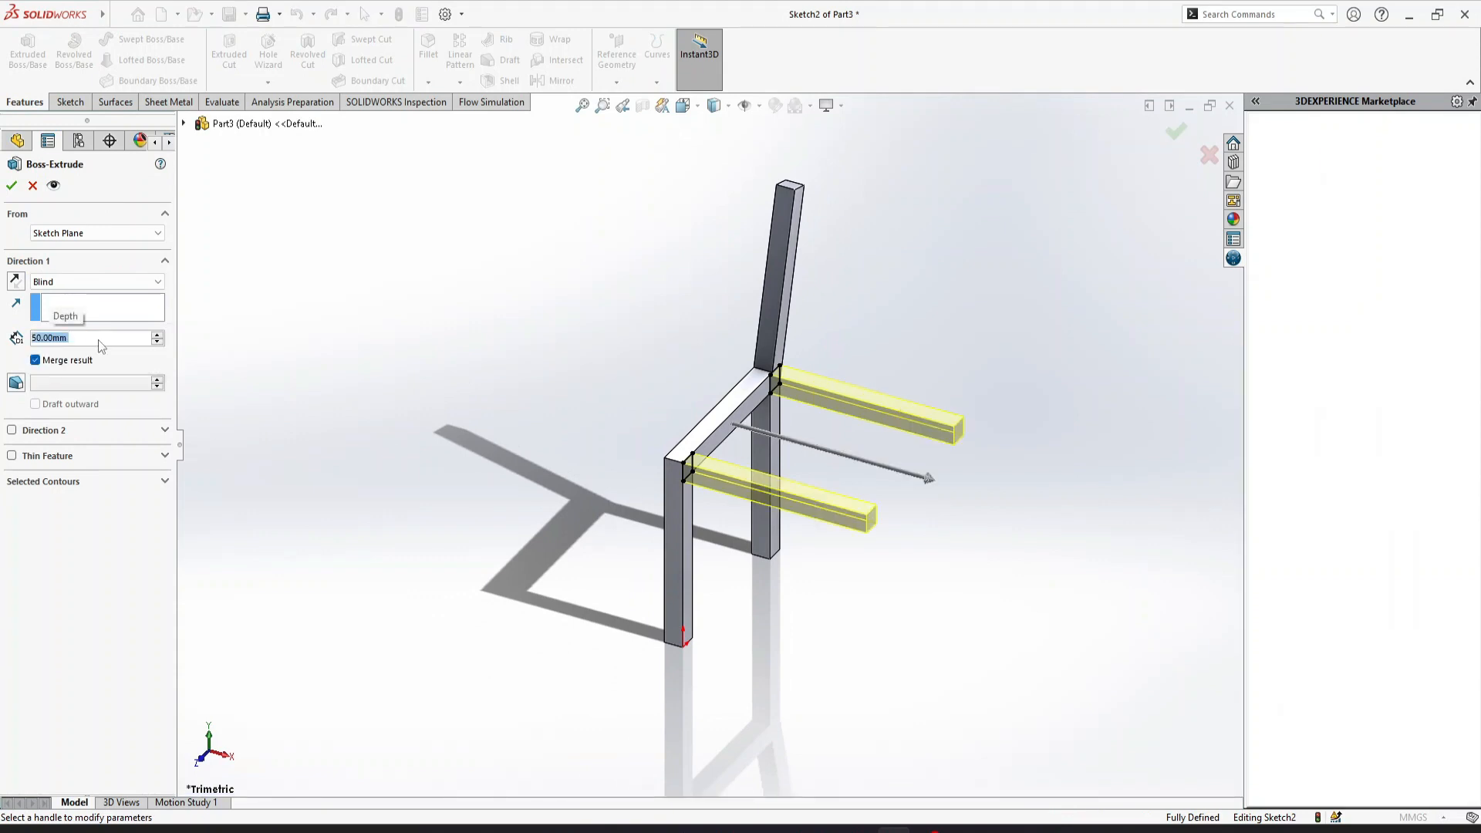
text(250)
key(Return)
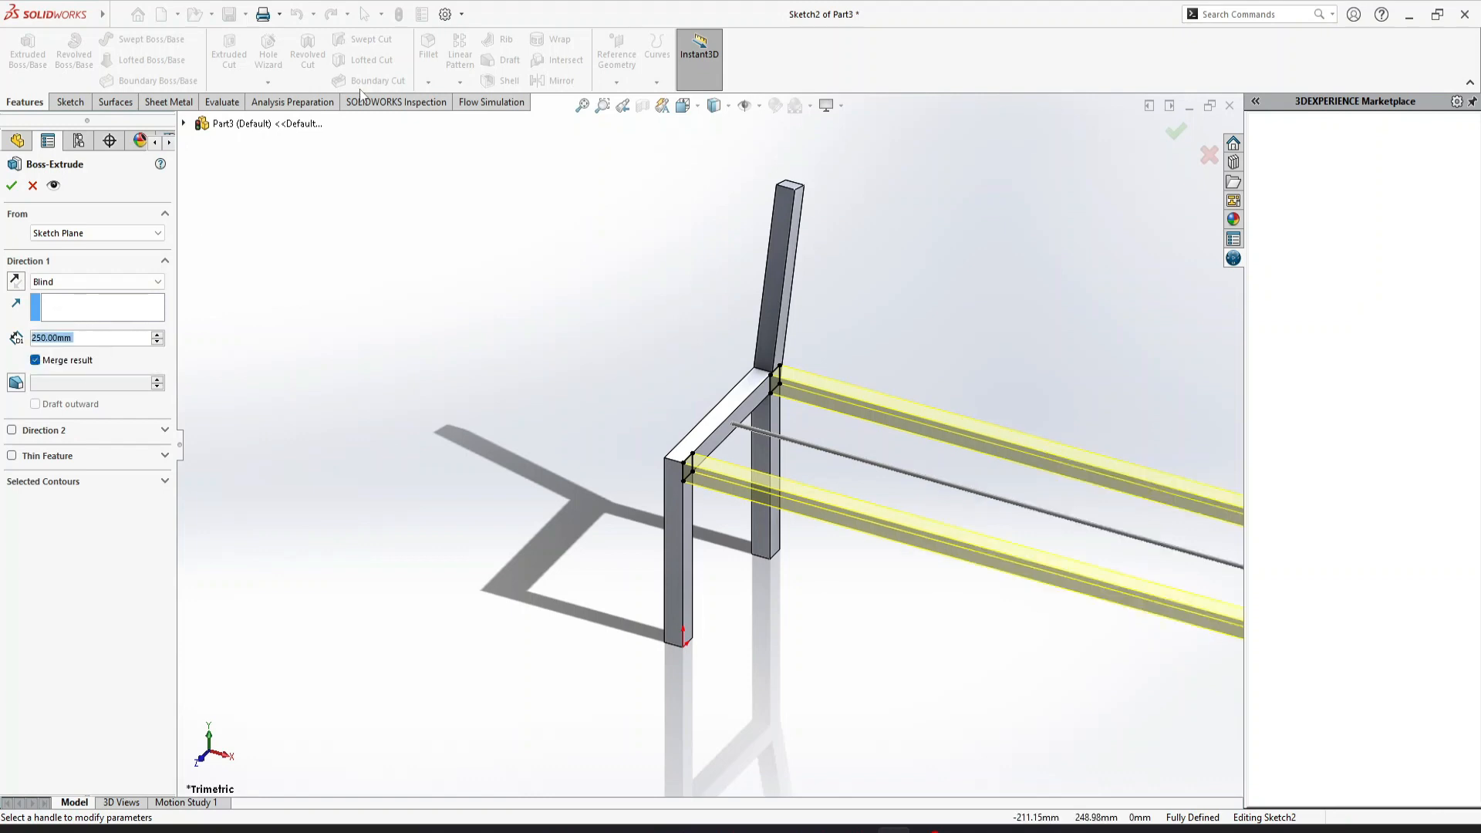
Step: Set the extrusion depth of the two long seat rails to 200 mm and complete the feature
click(582, 105)
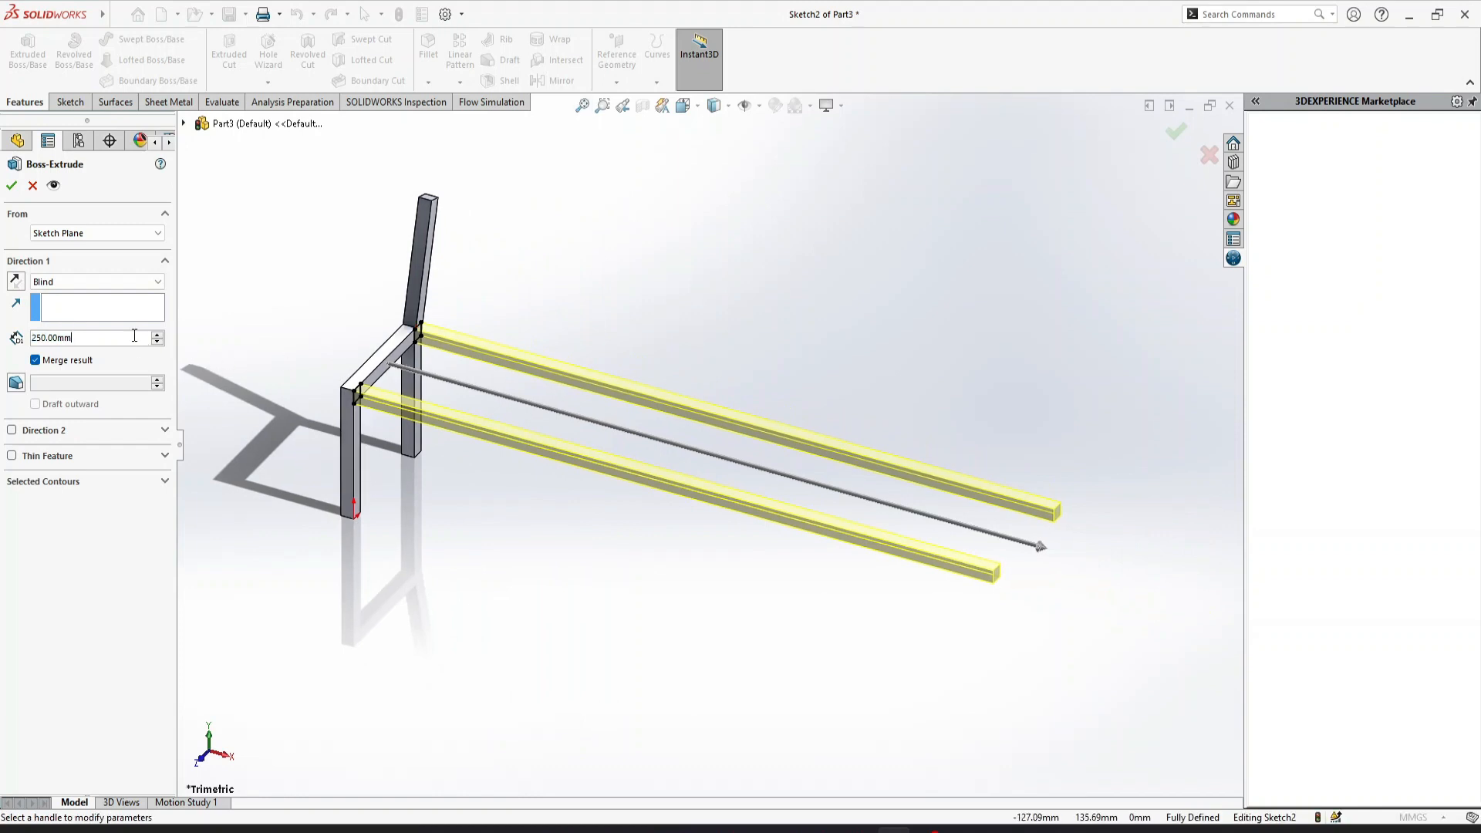
key(BackSpace)
key(BackSpace)
key(BackSpace)
key(BackSpace)
key(BackSpace)
key(BackSpace)
key(BackSpace)
text(200)
key(Return)
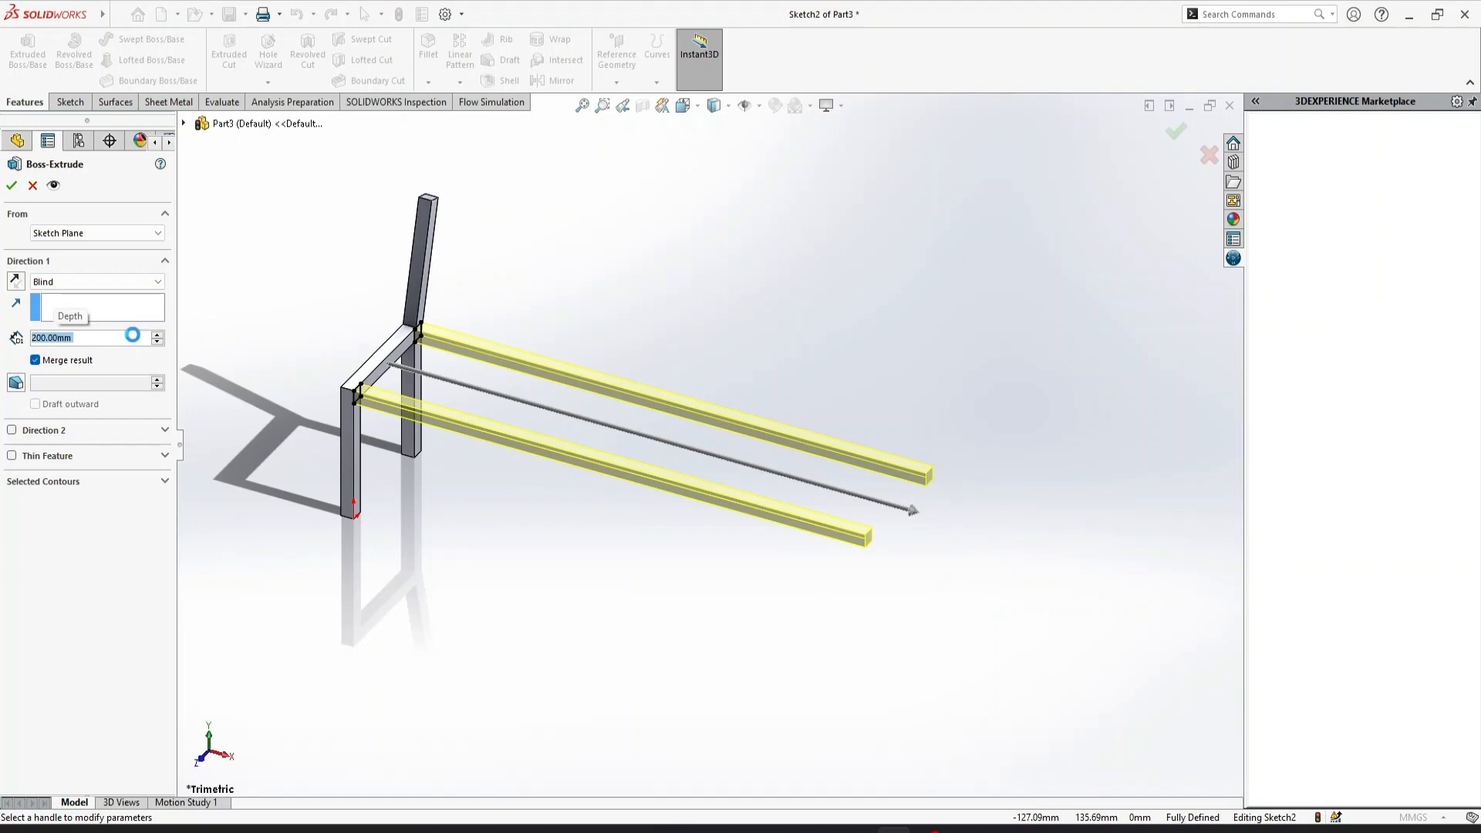
key(Return)
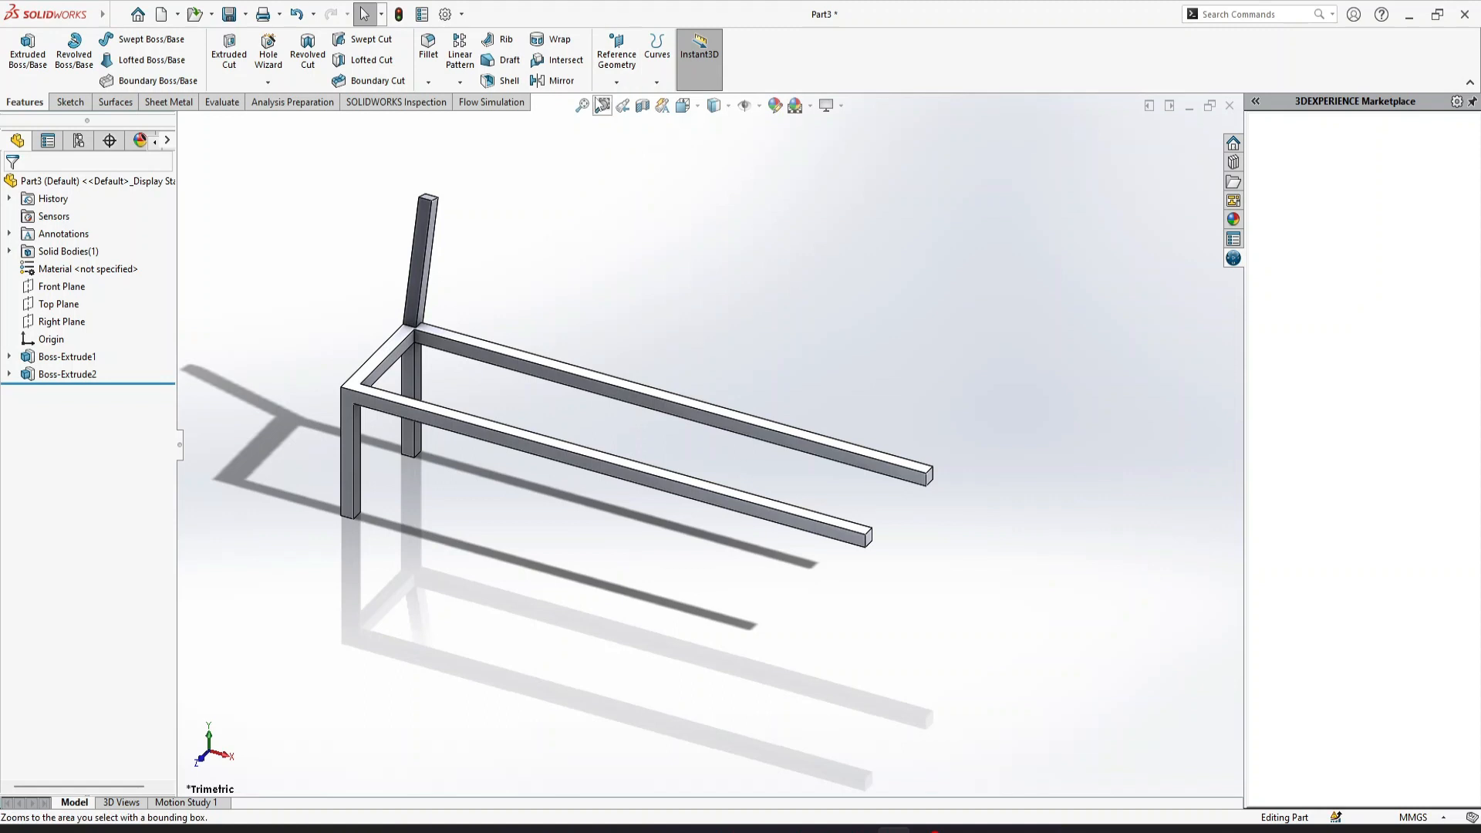
click(560, 81)
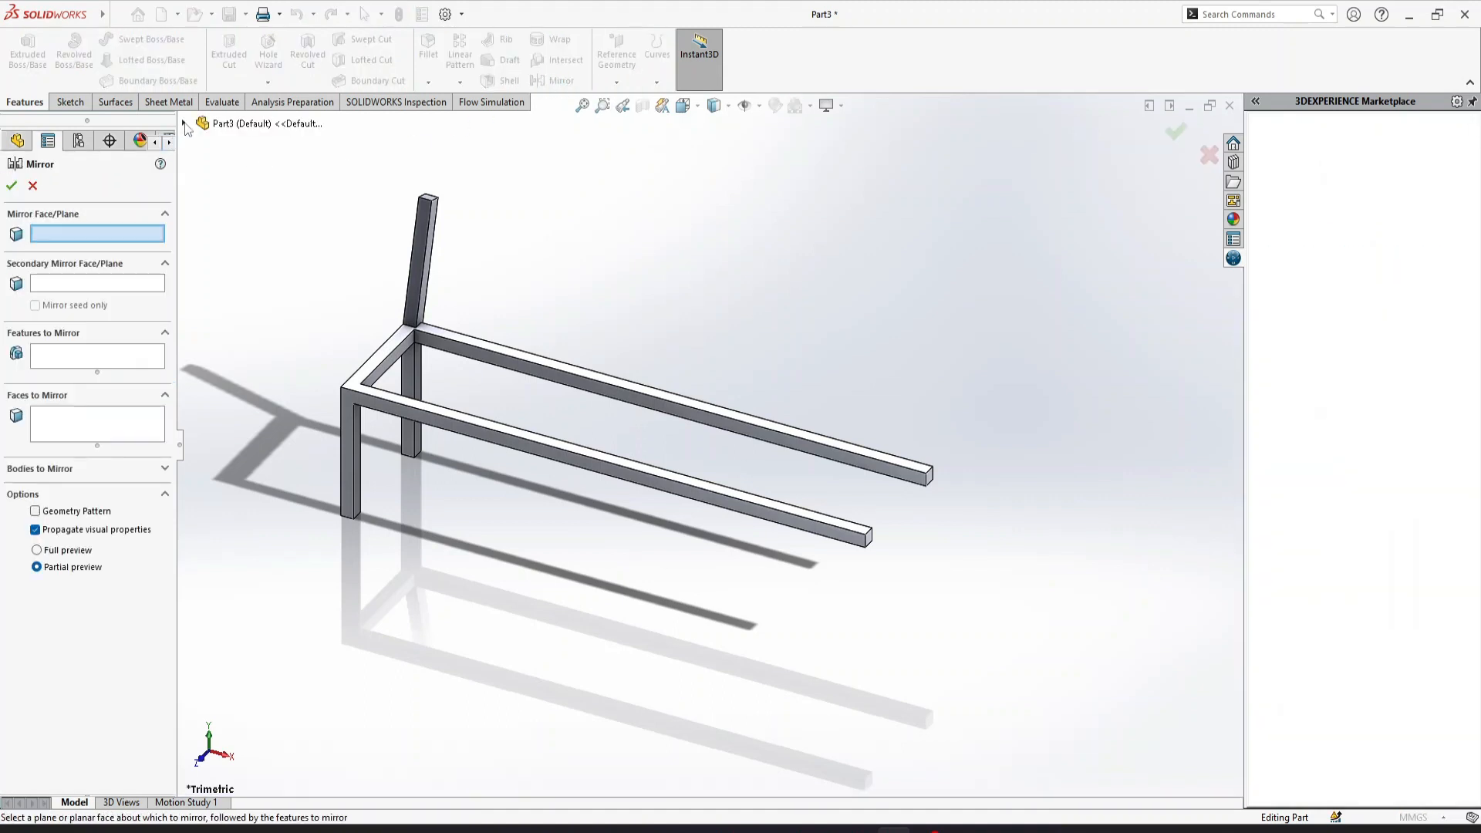
click(931, 477)
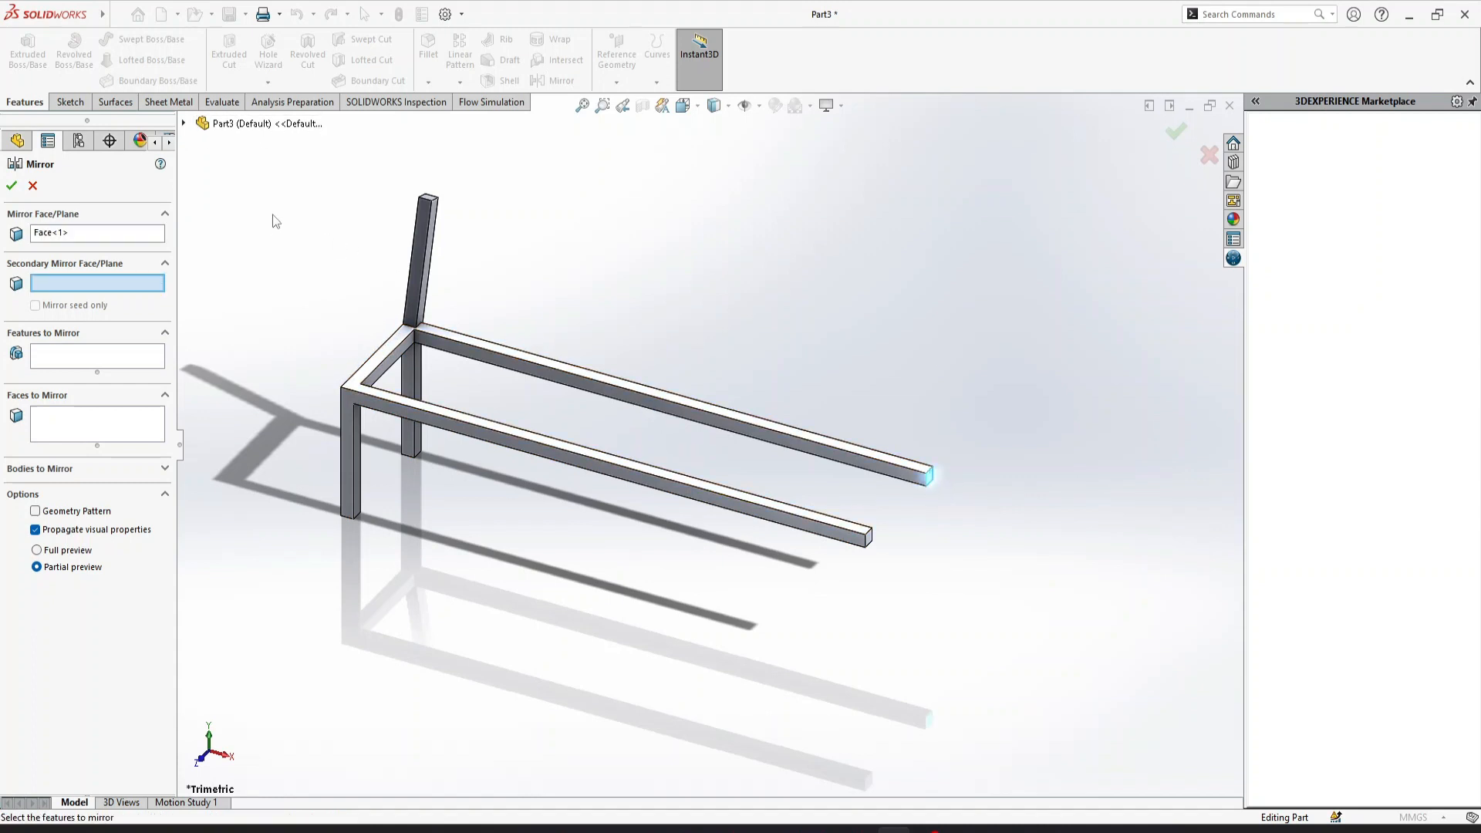
click(184, 124)
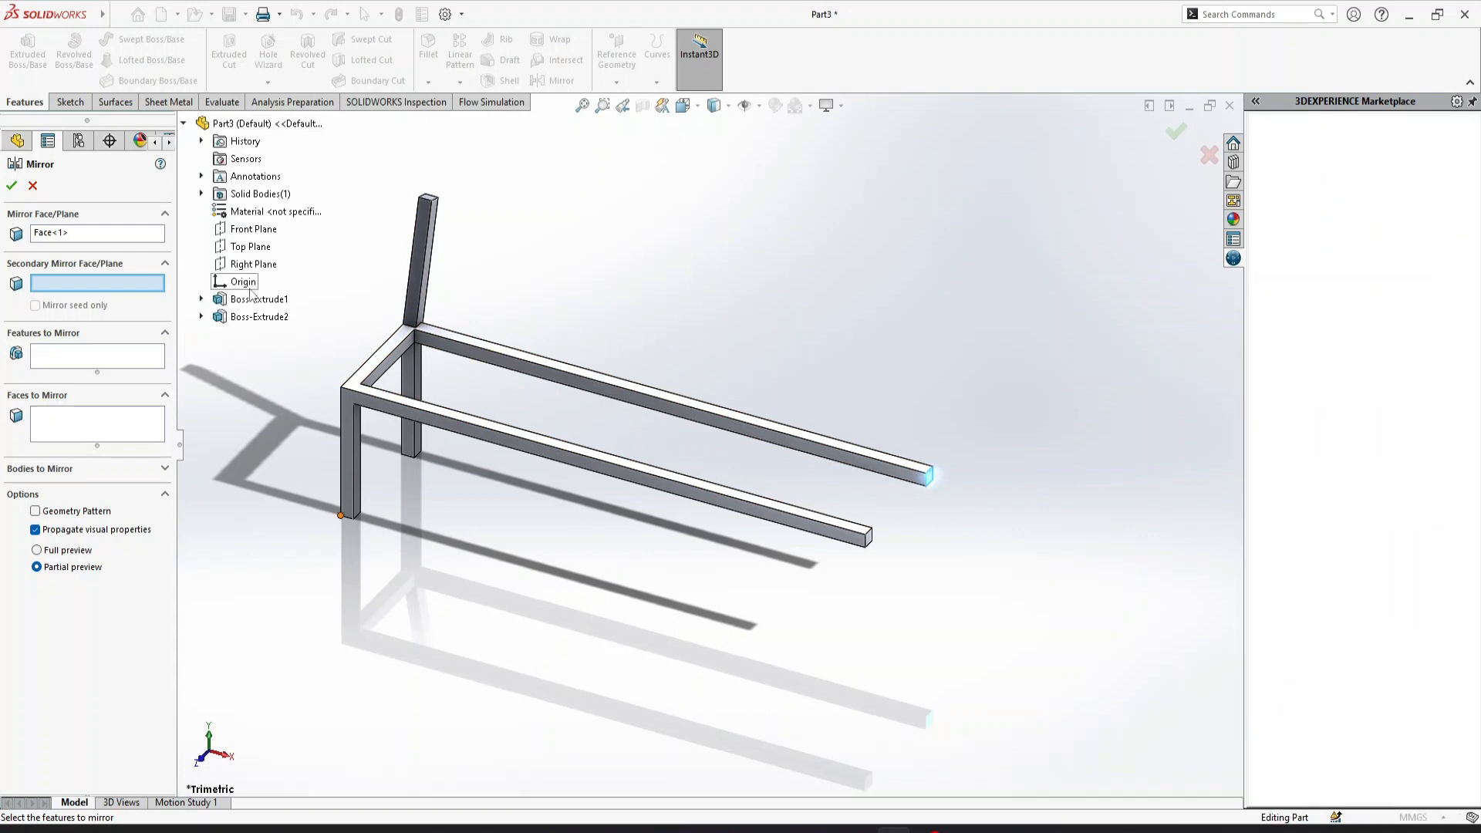
click(108, 355)
click(225, 300)
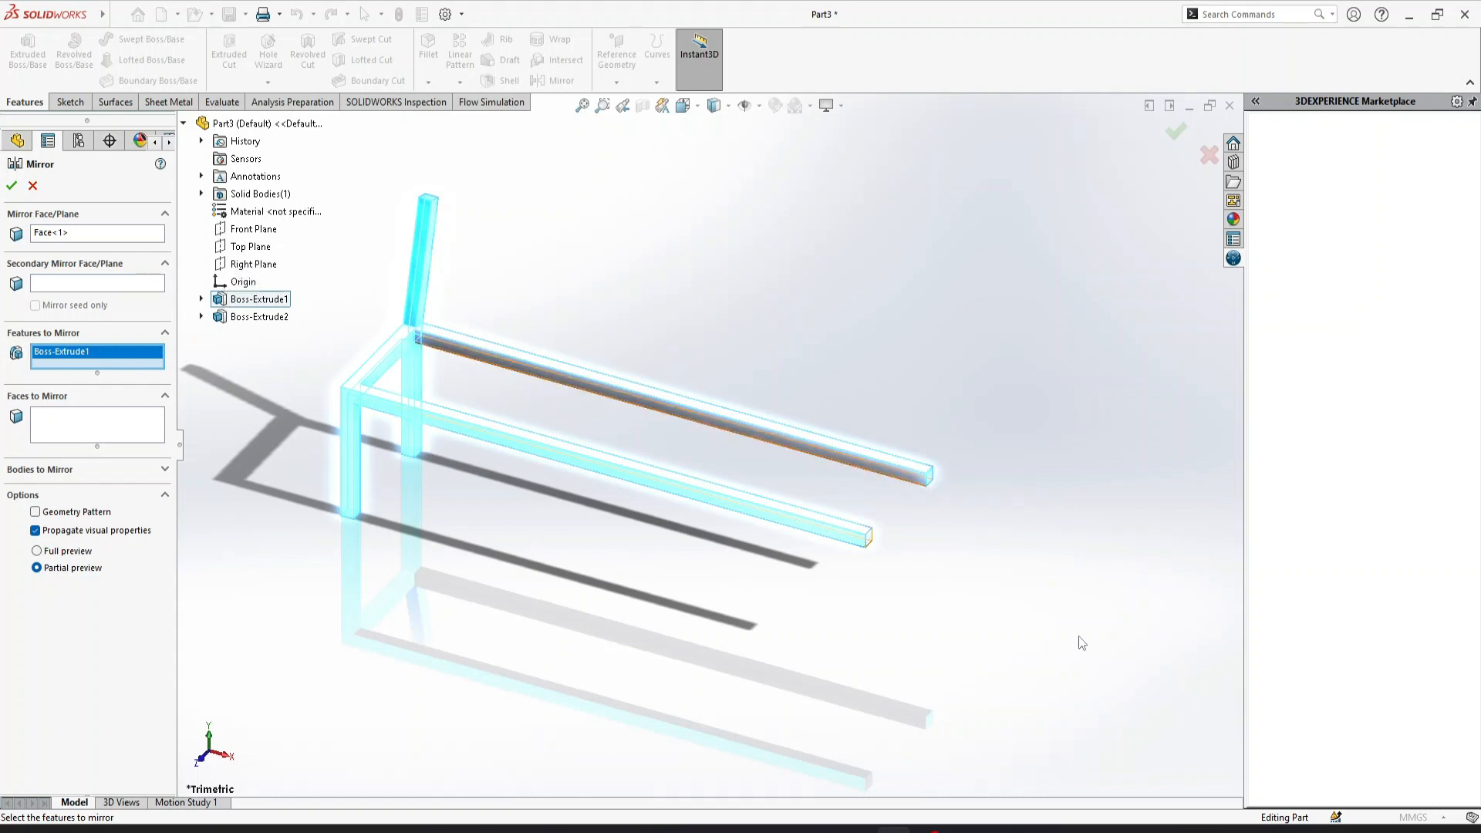
click(32, 187)
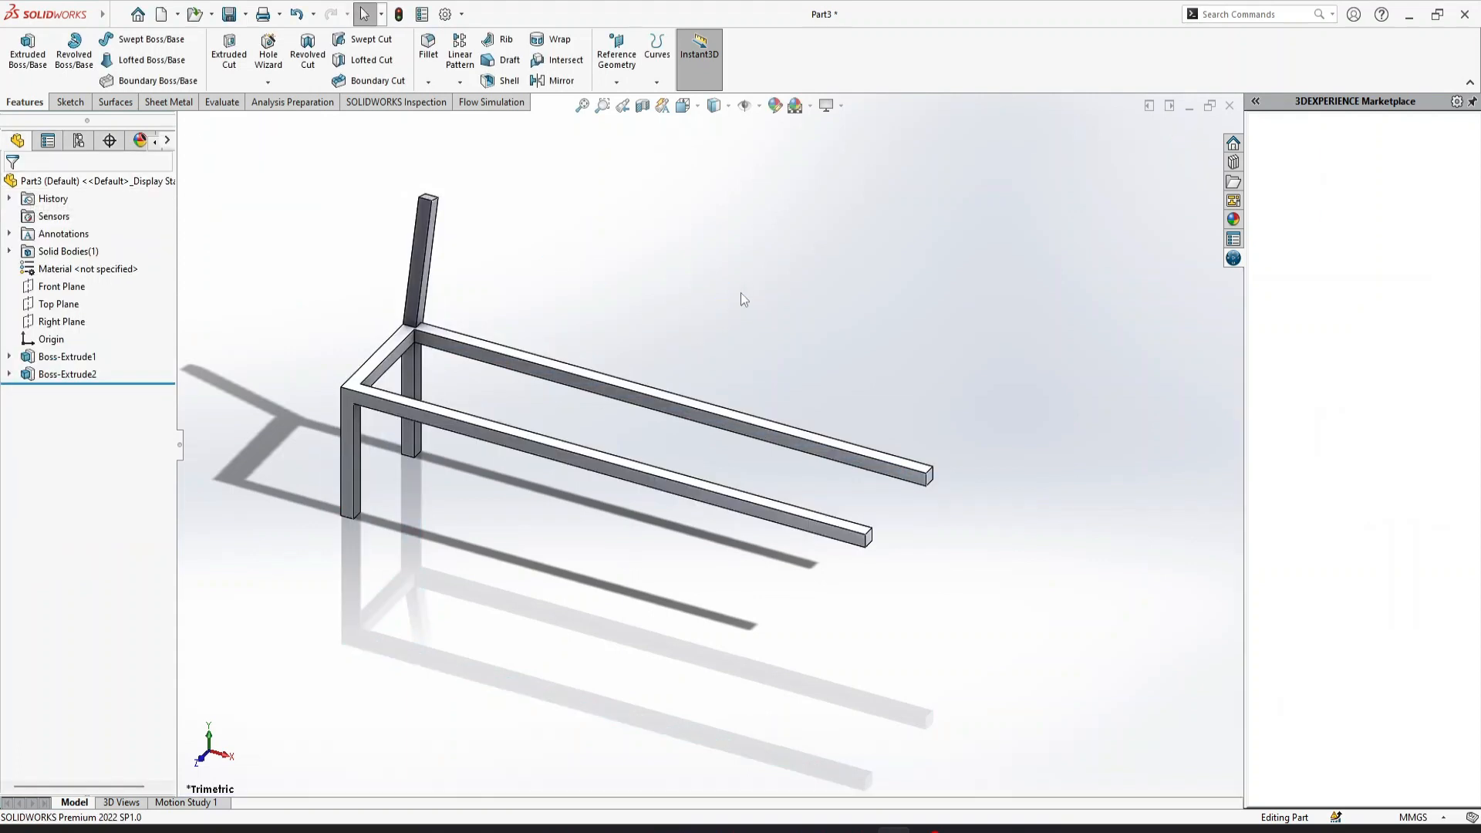
Step: Create a reference plane offset 100 mm from the Right Plane, midway along the bench
click(616, 81)
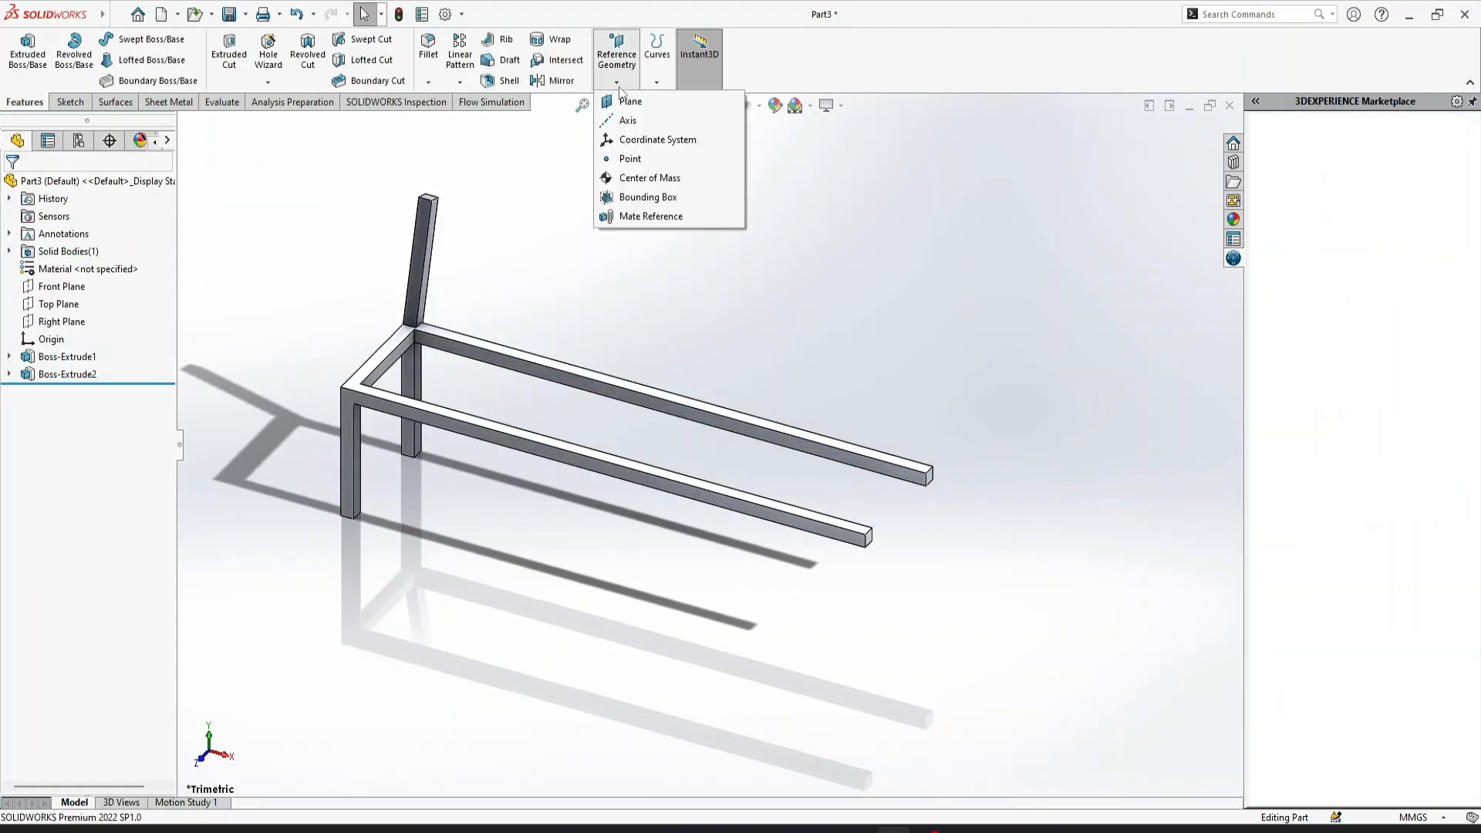
click(629, 102)
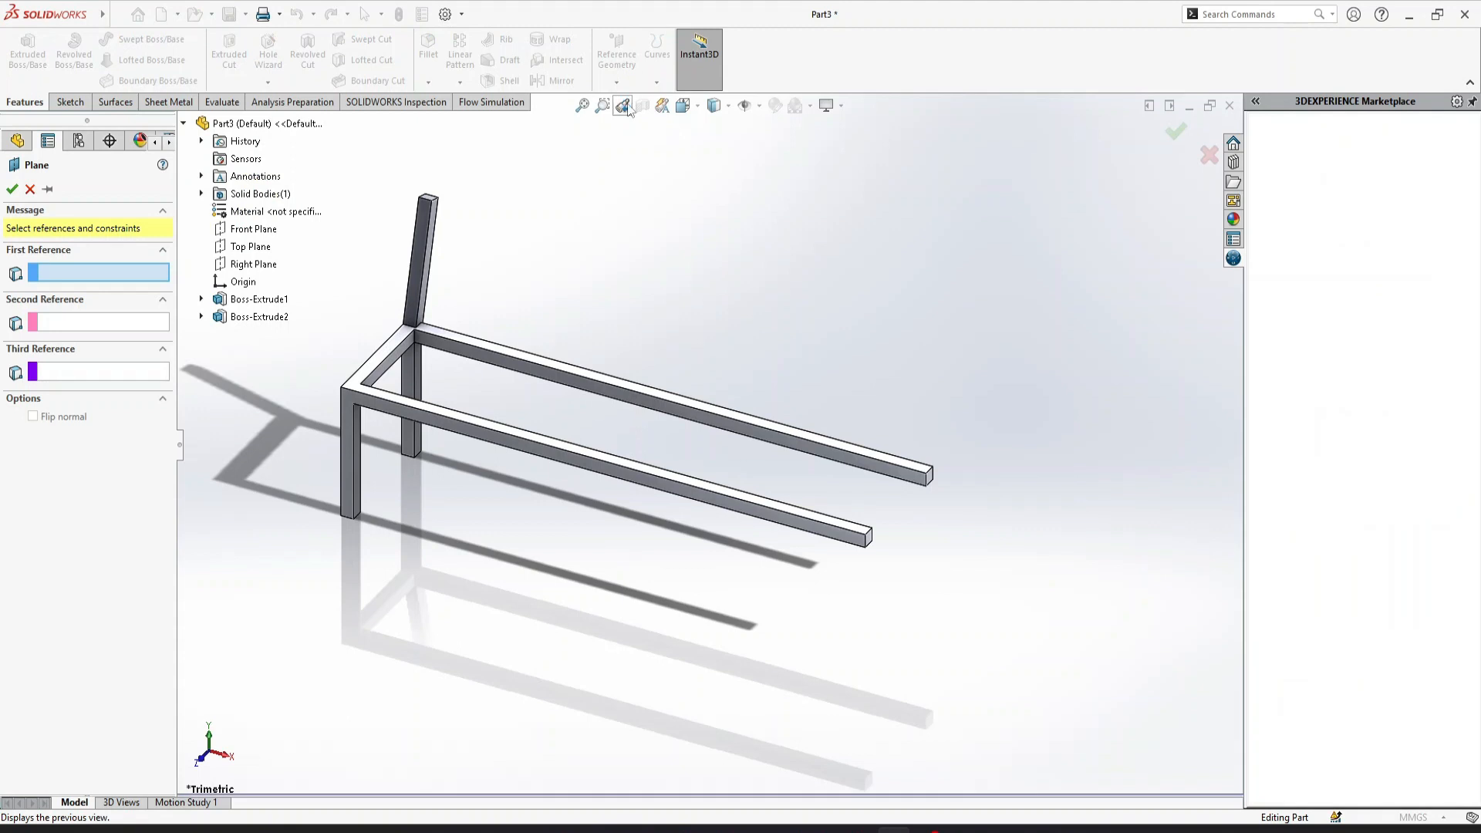
click(244, 265)
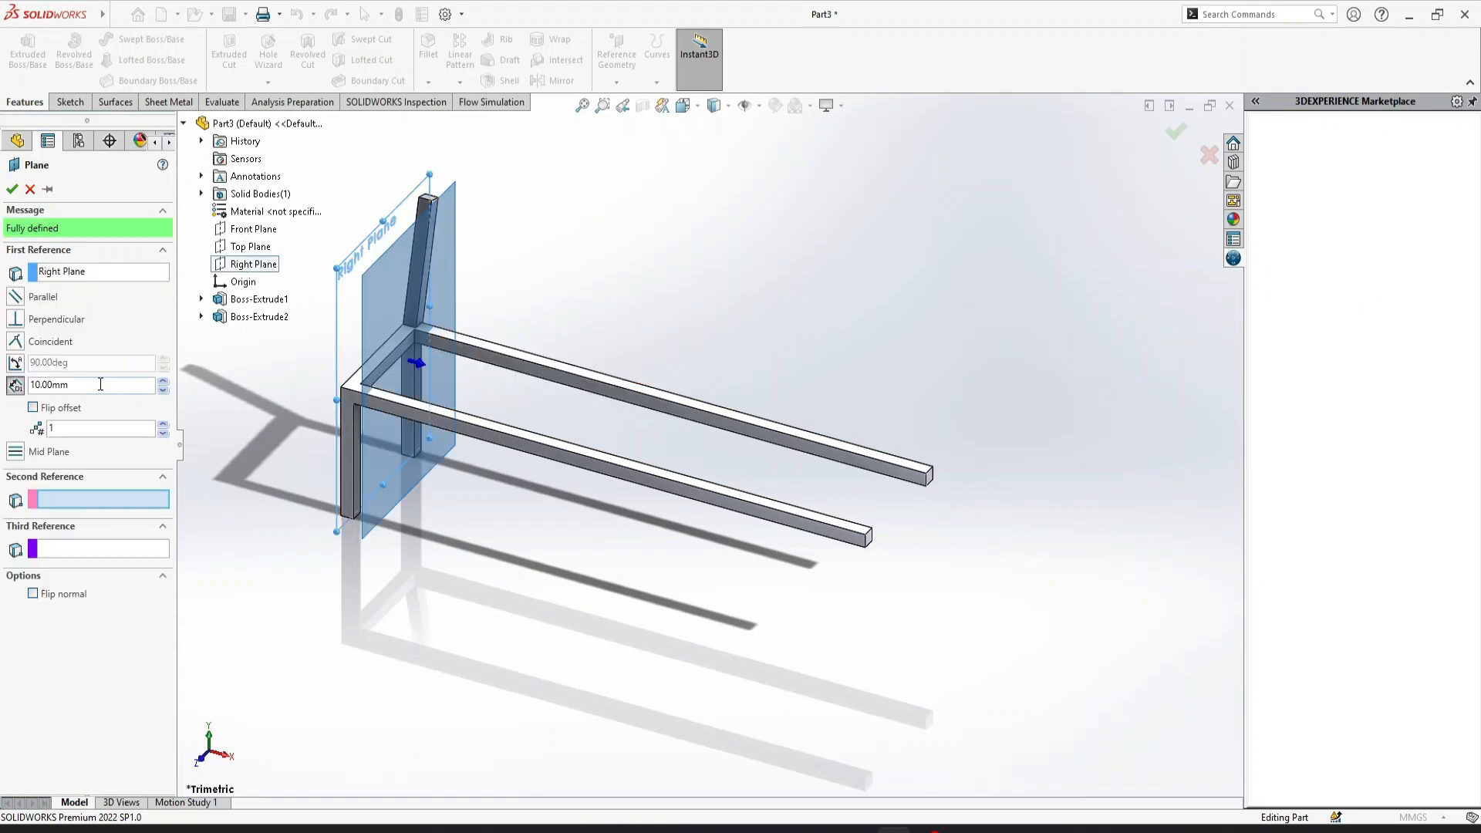
text(100)
key(Return)
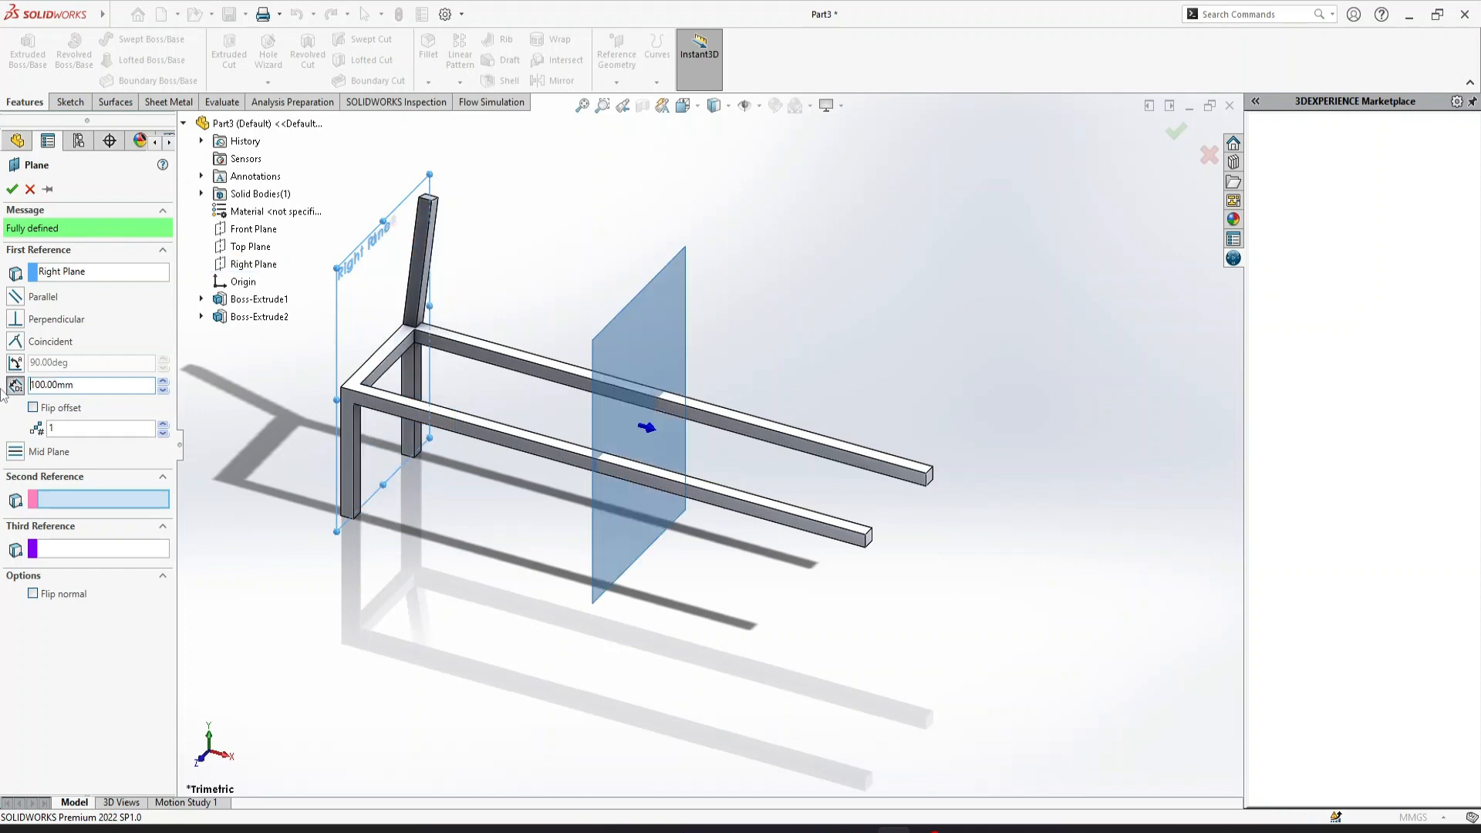
click(11, 189)
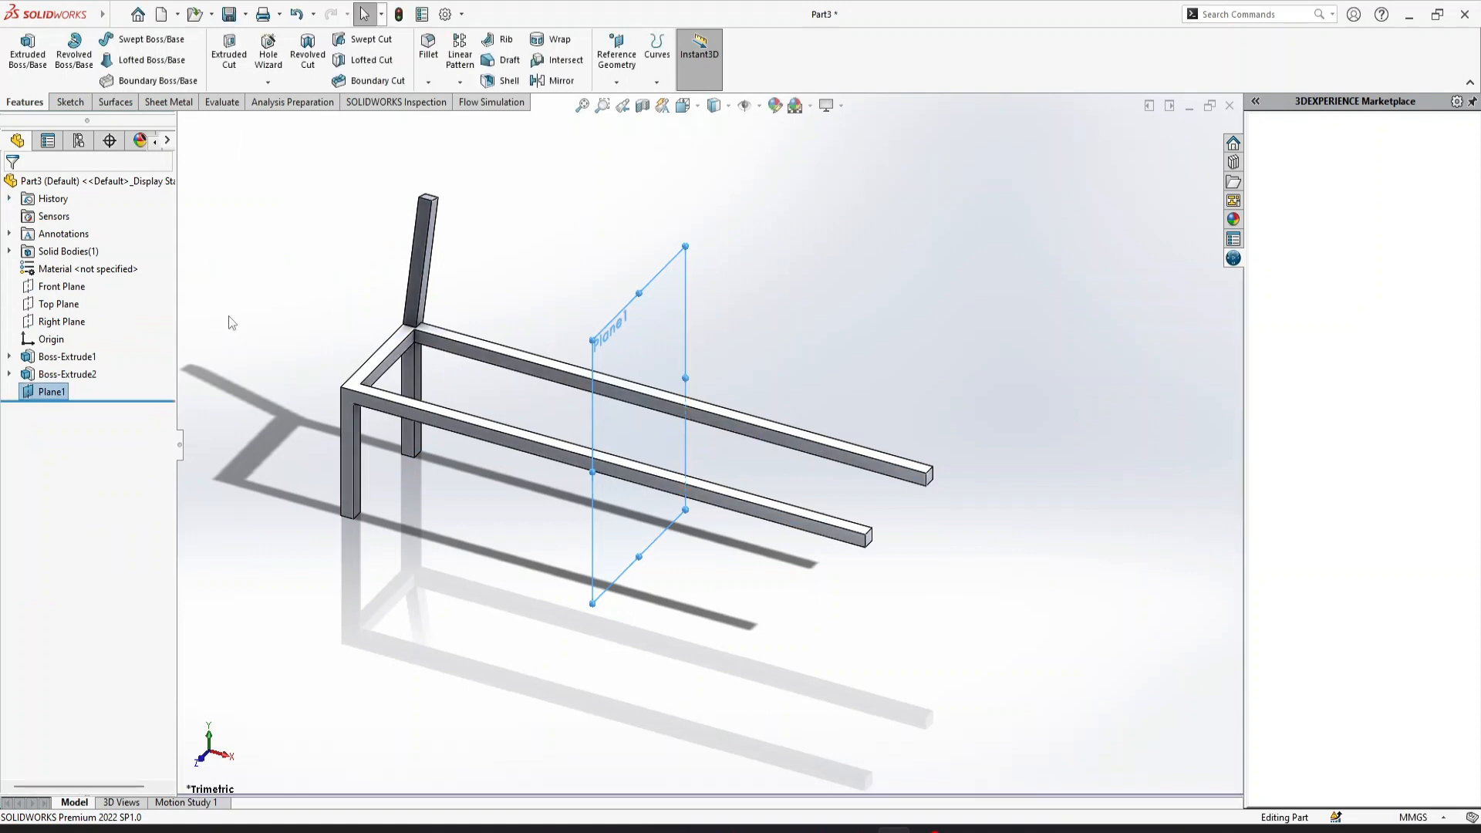
click(228, 321)
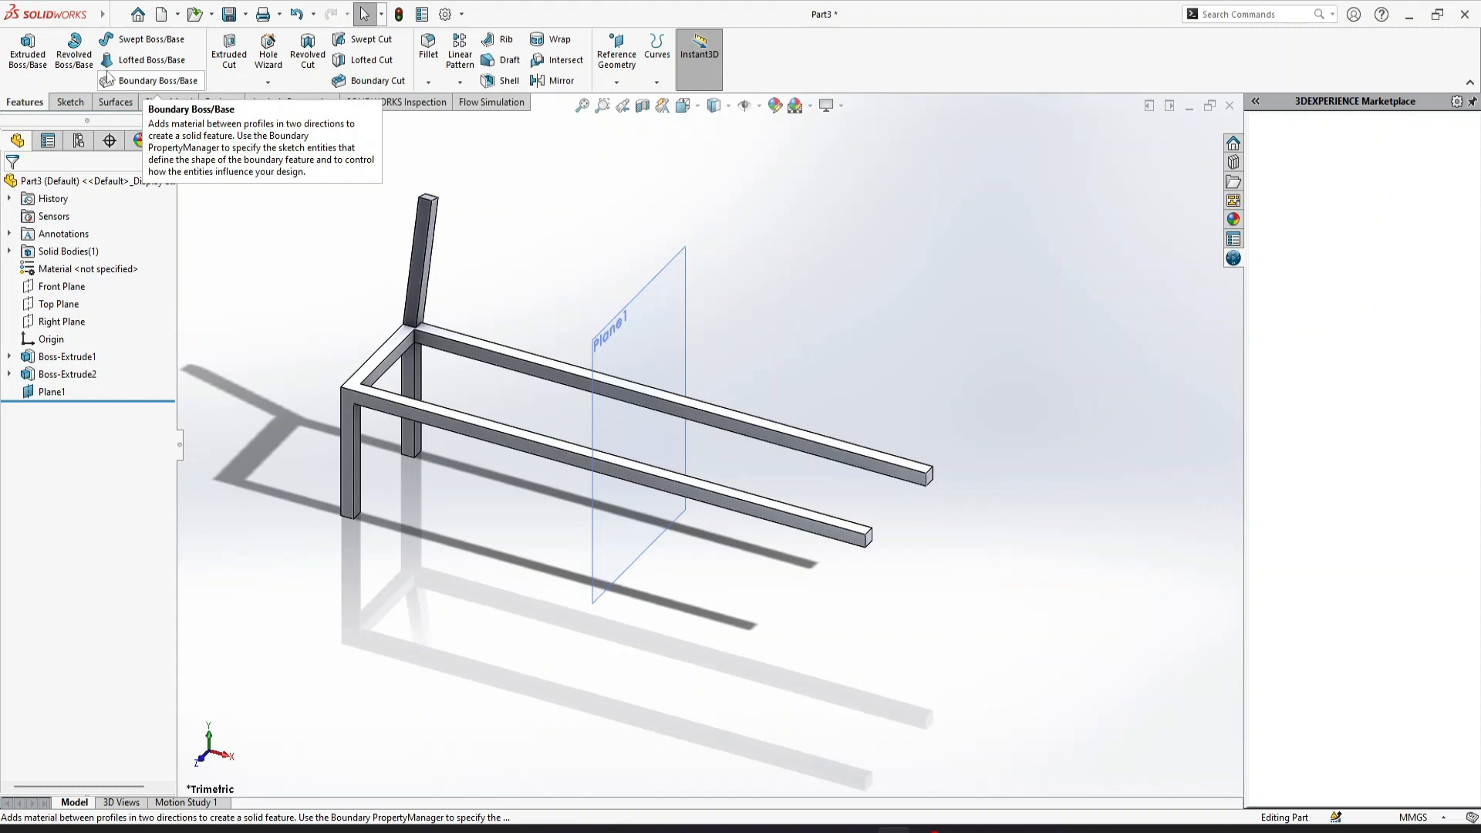
Step: Mirror the side frame extrusion about the 100 mm offset plane to the free end of the seat rails
click(554, 80)
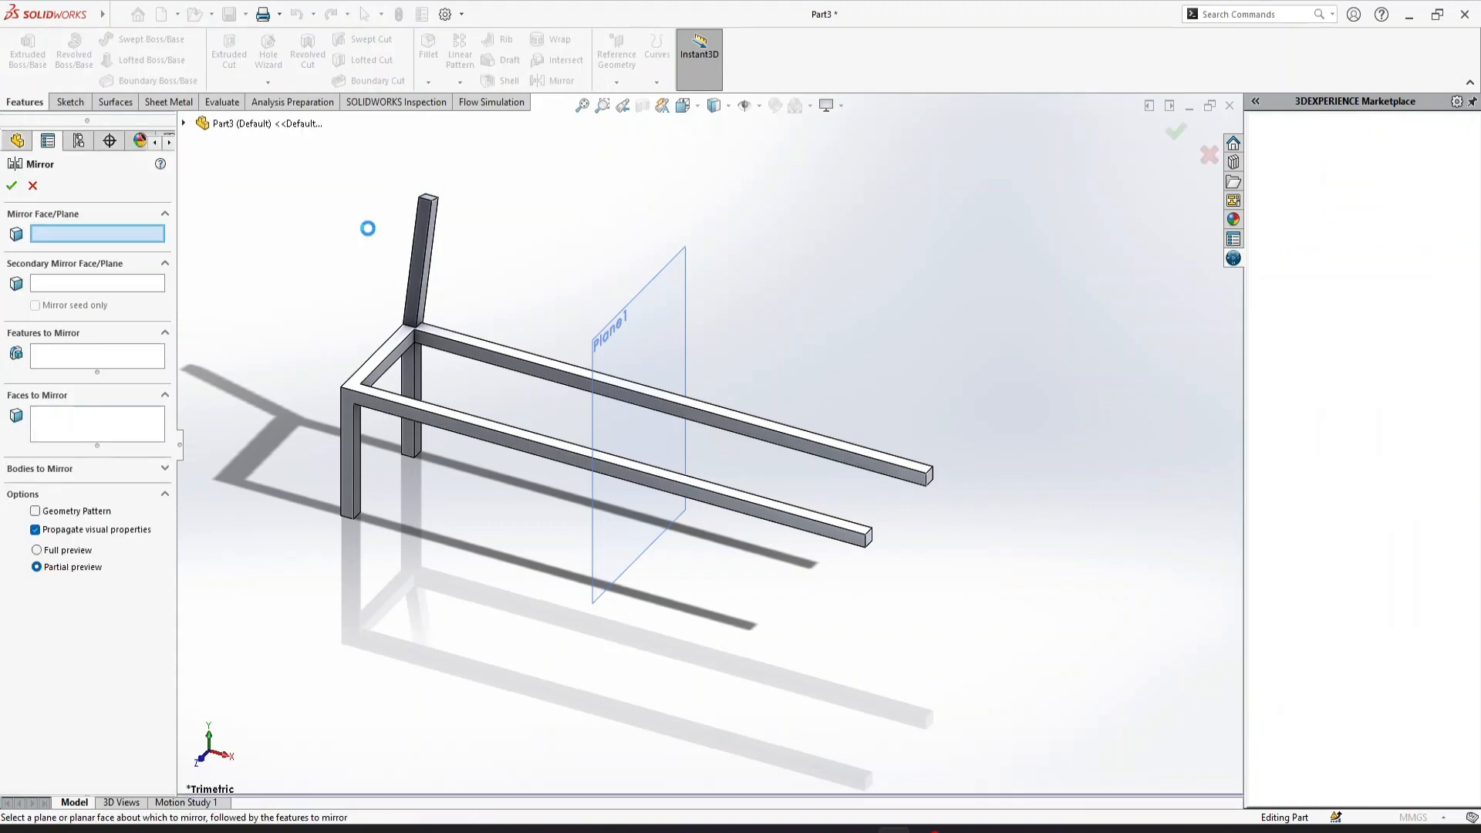
click(648, 327)
click(112, 361)
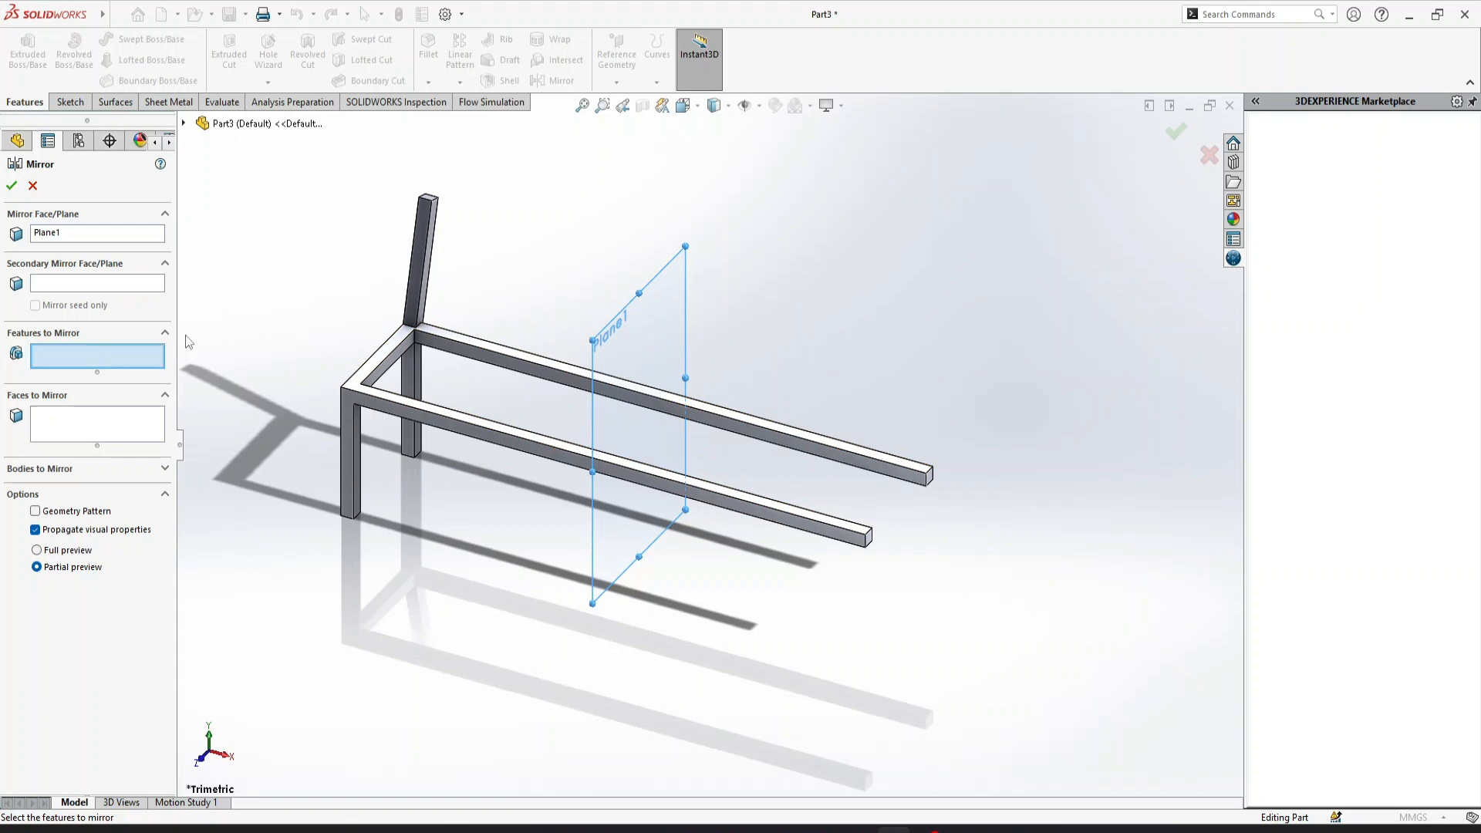
click(184, 123)
click(247, 302)
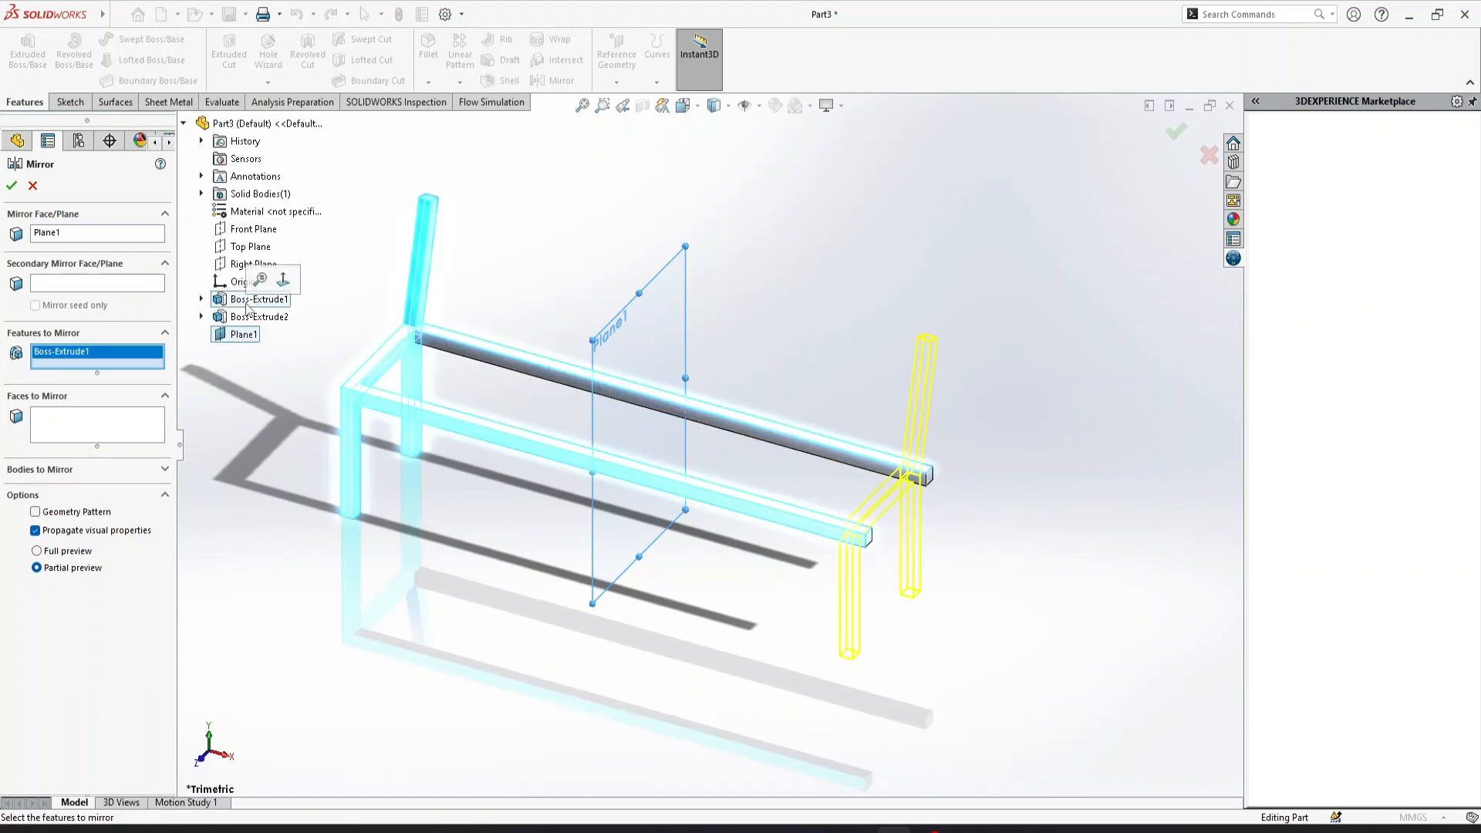
click(11, 186)
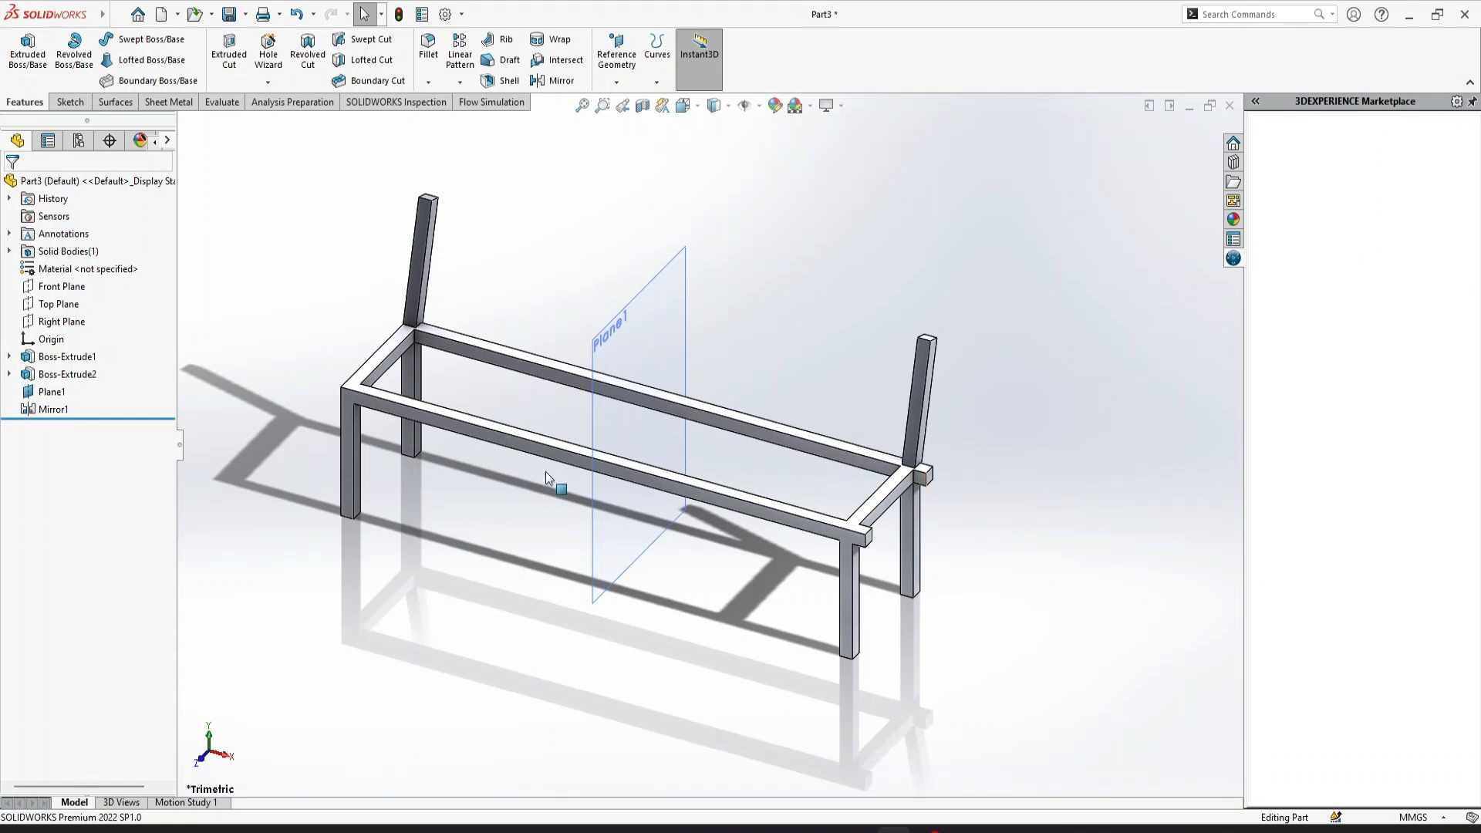
Step: Set the seat rails' extrusion depth to 190 mm and hide the offset mirror plane
click(65, 375)
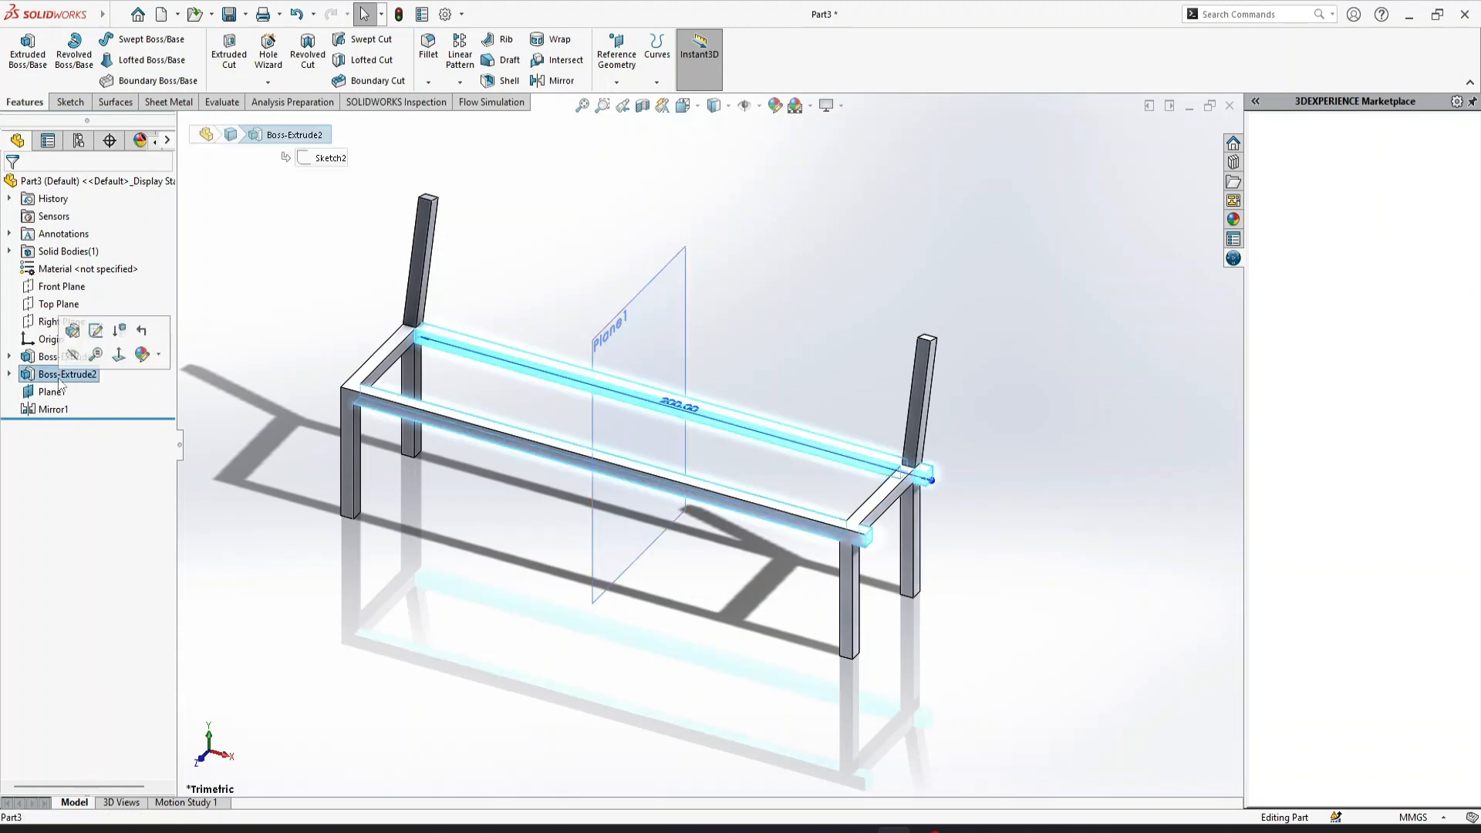
click(72, 332)
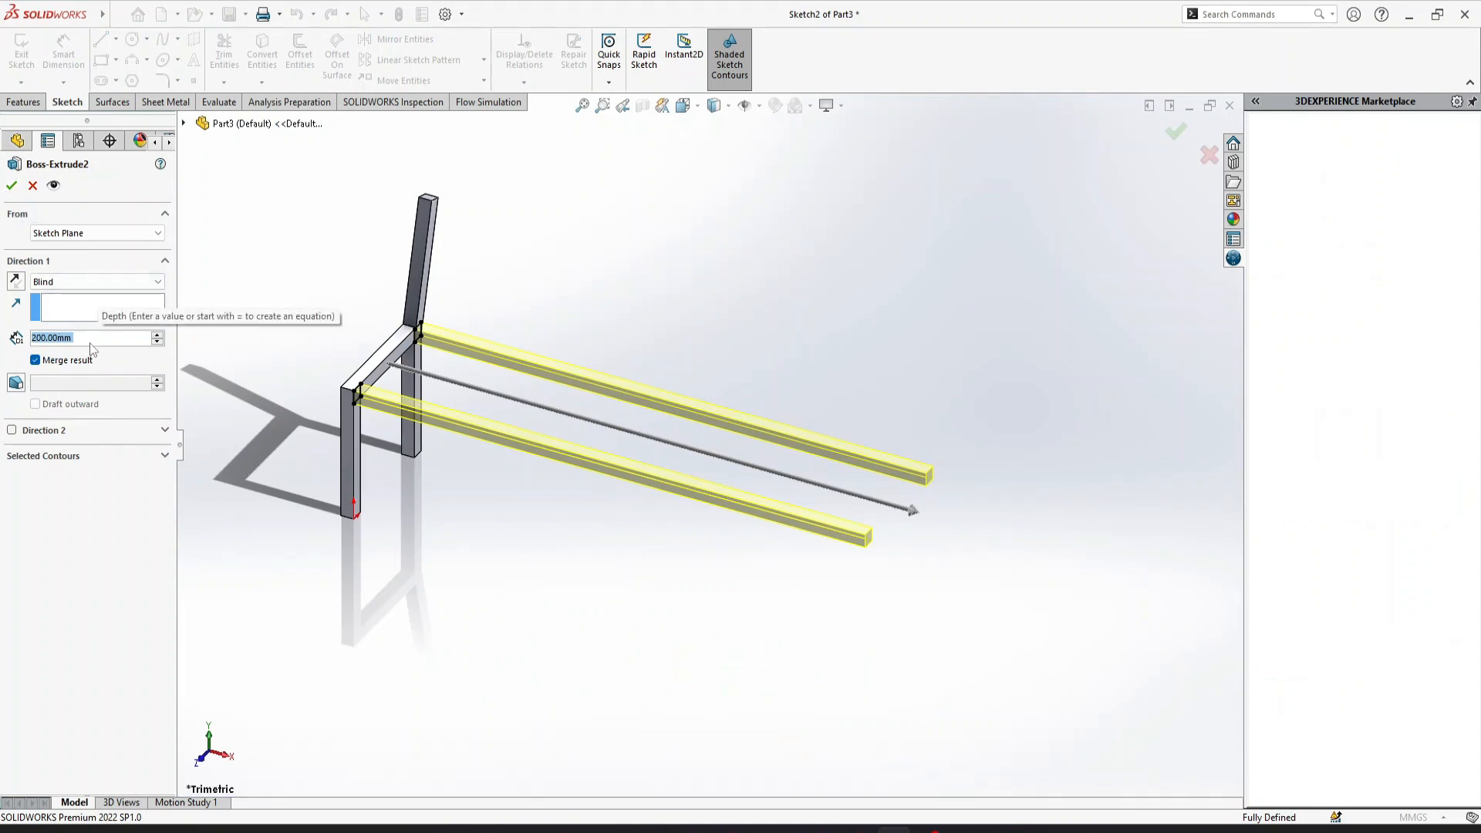
text(190)
key(Return)
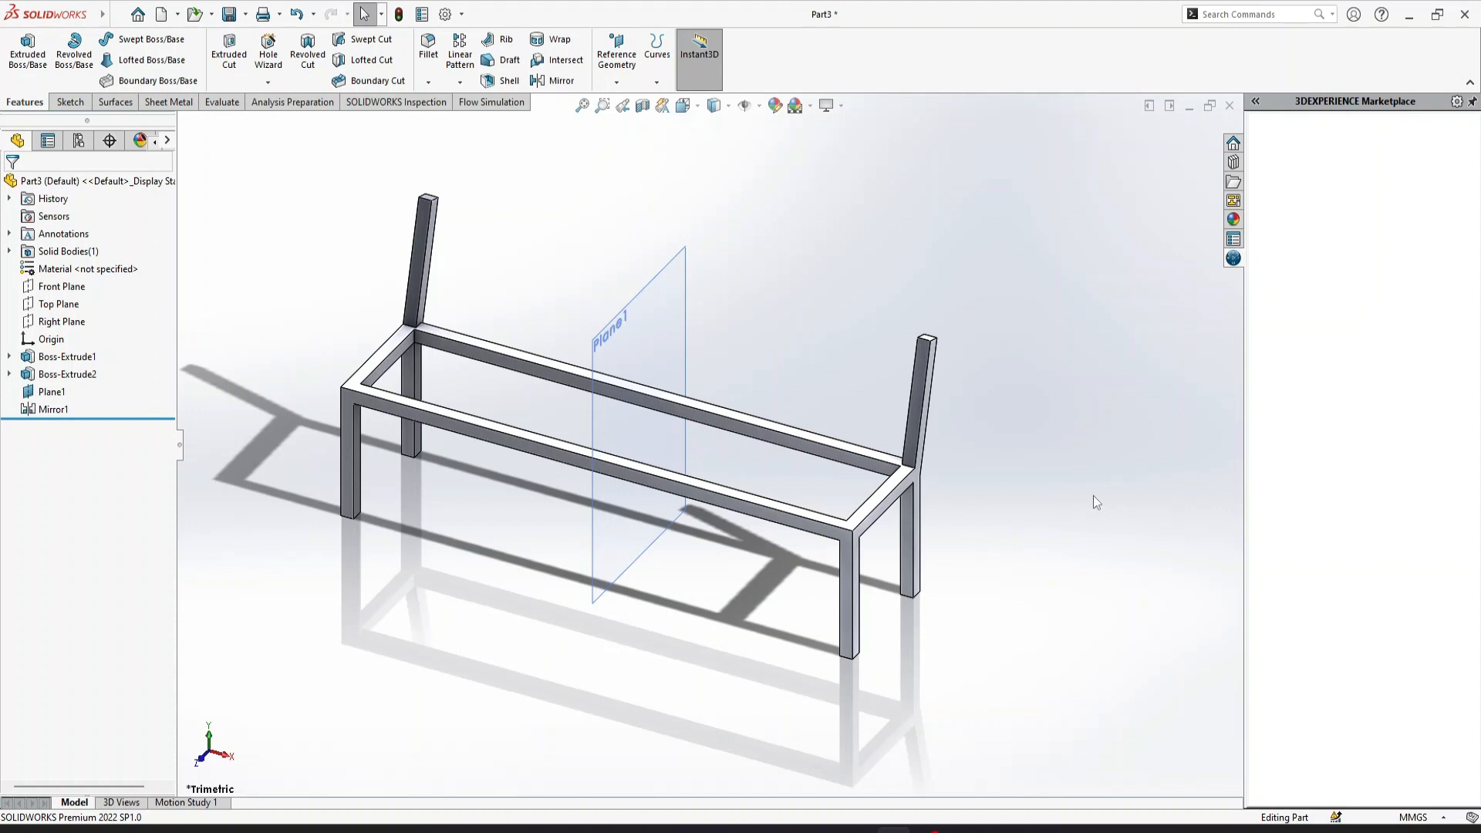
click(661, 291)
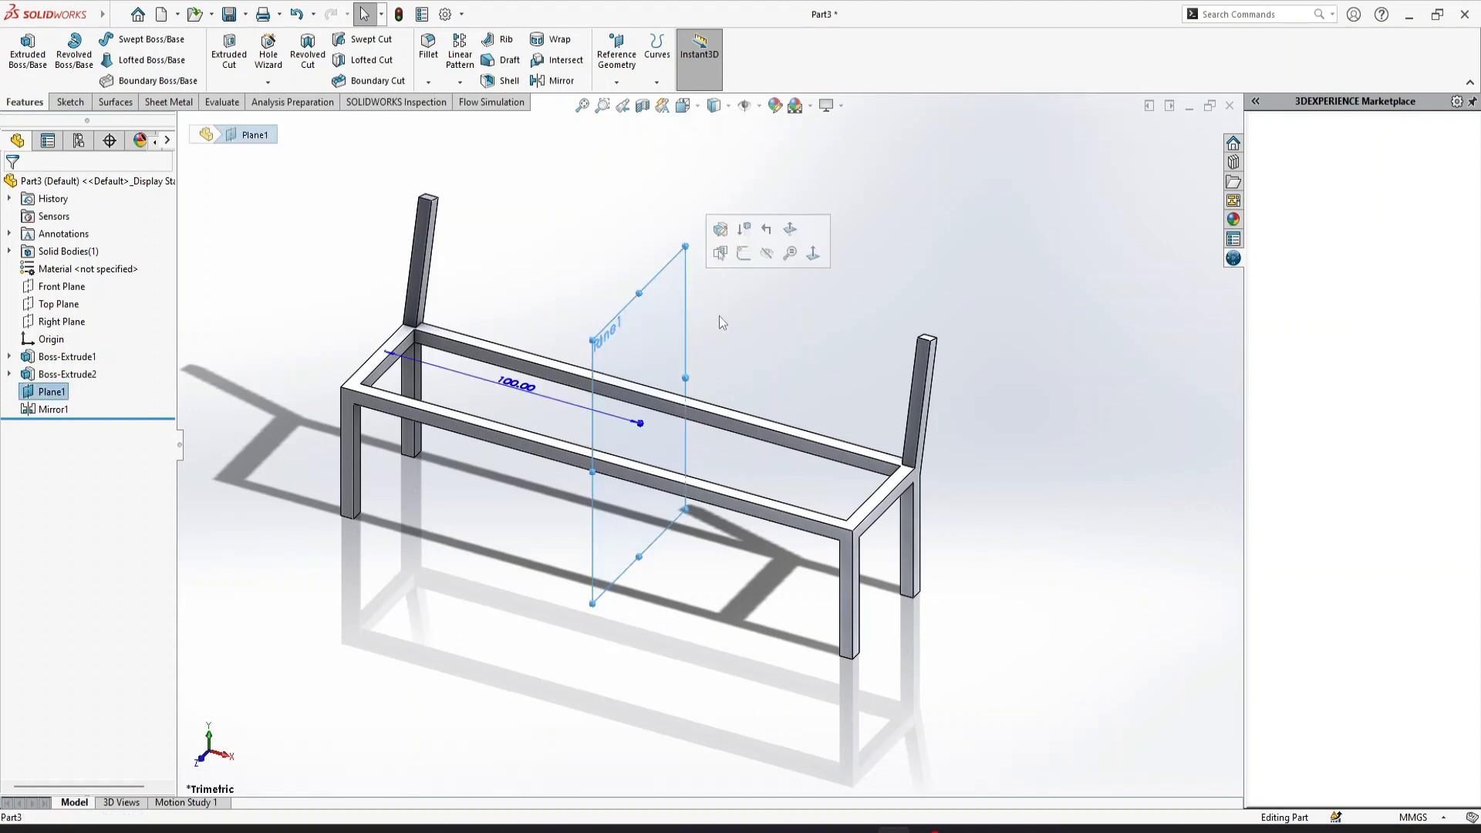
click(765, 256)
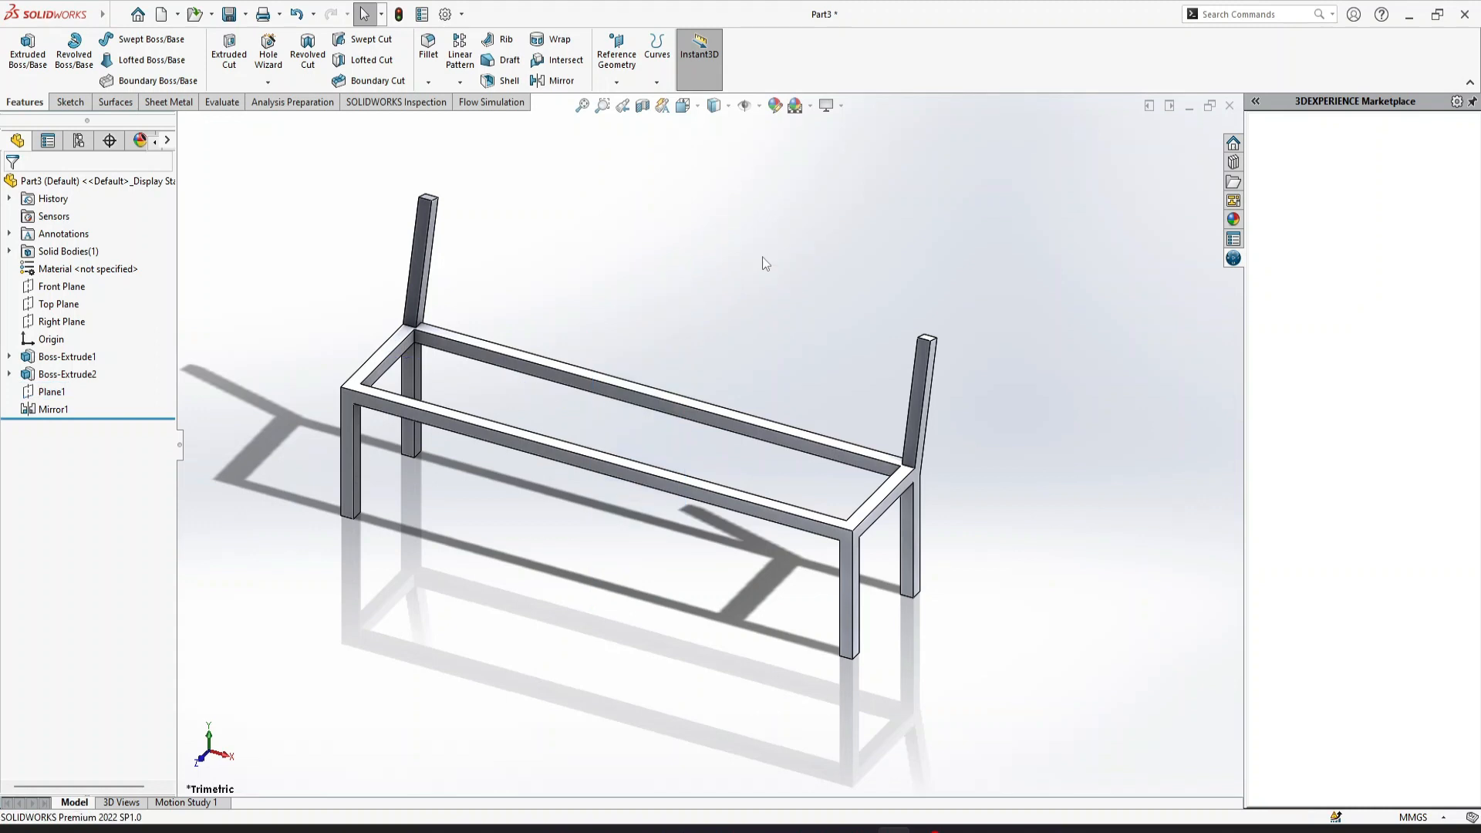
Step: Start a sketch on the backrest post's front face and draw two stacked slat rectangles across both posts, each about 213 mm by 11 mm
click(420, 275)
click(482, 228)
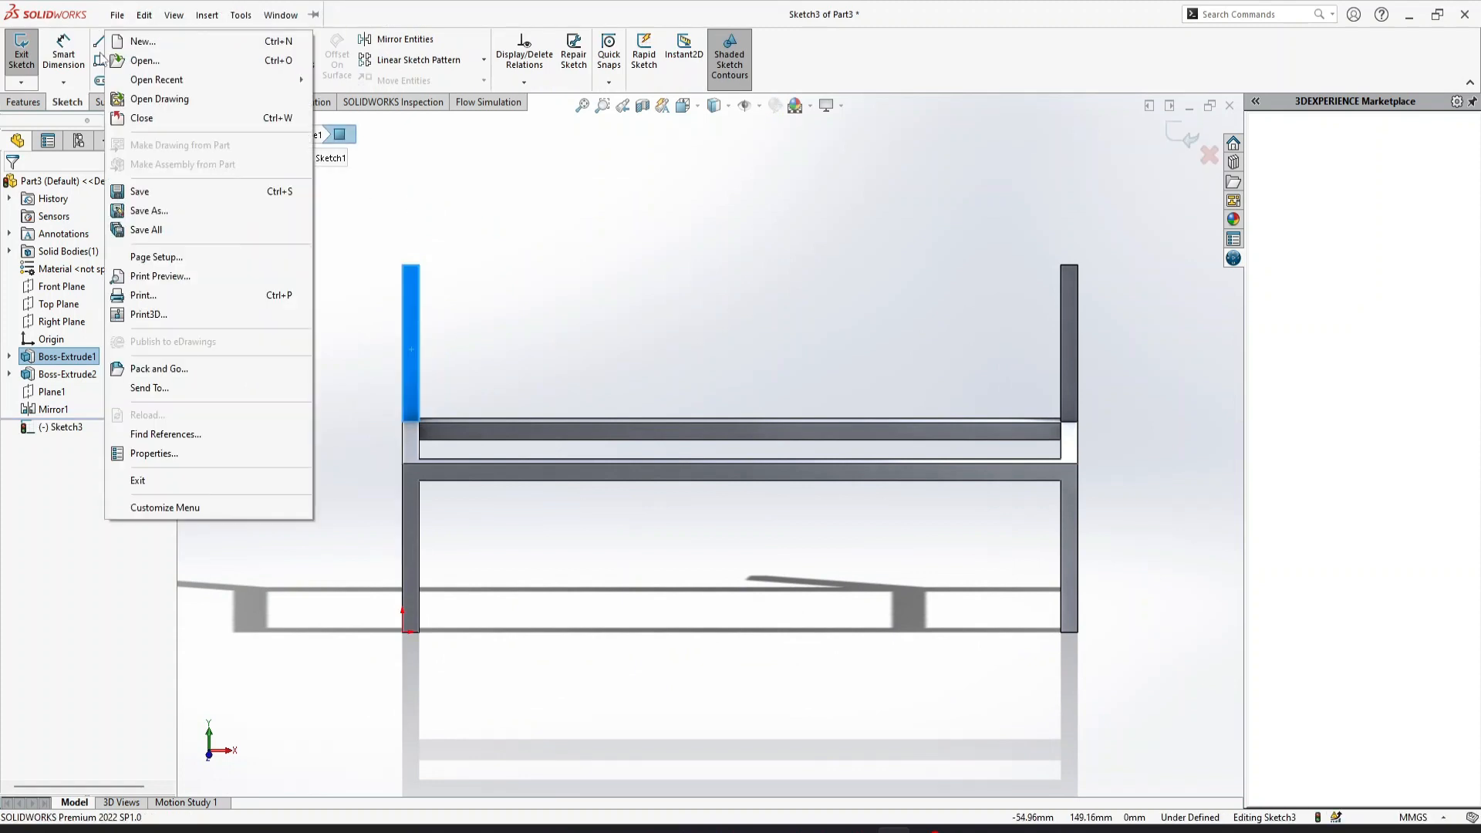
click(101, 60)
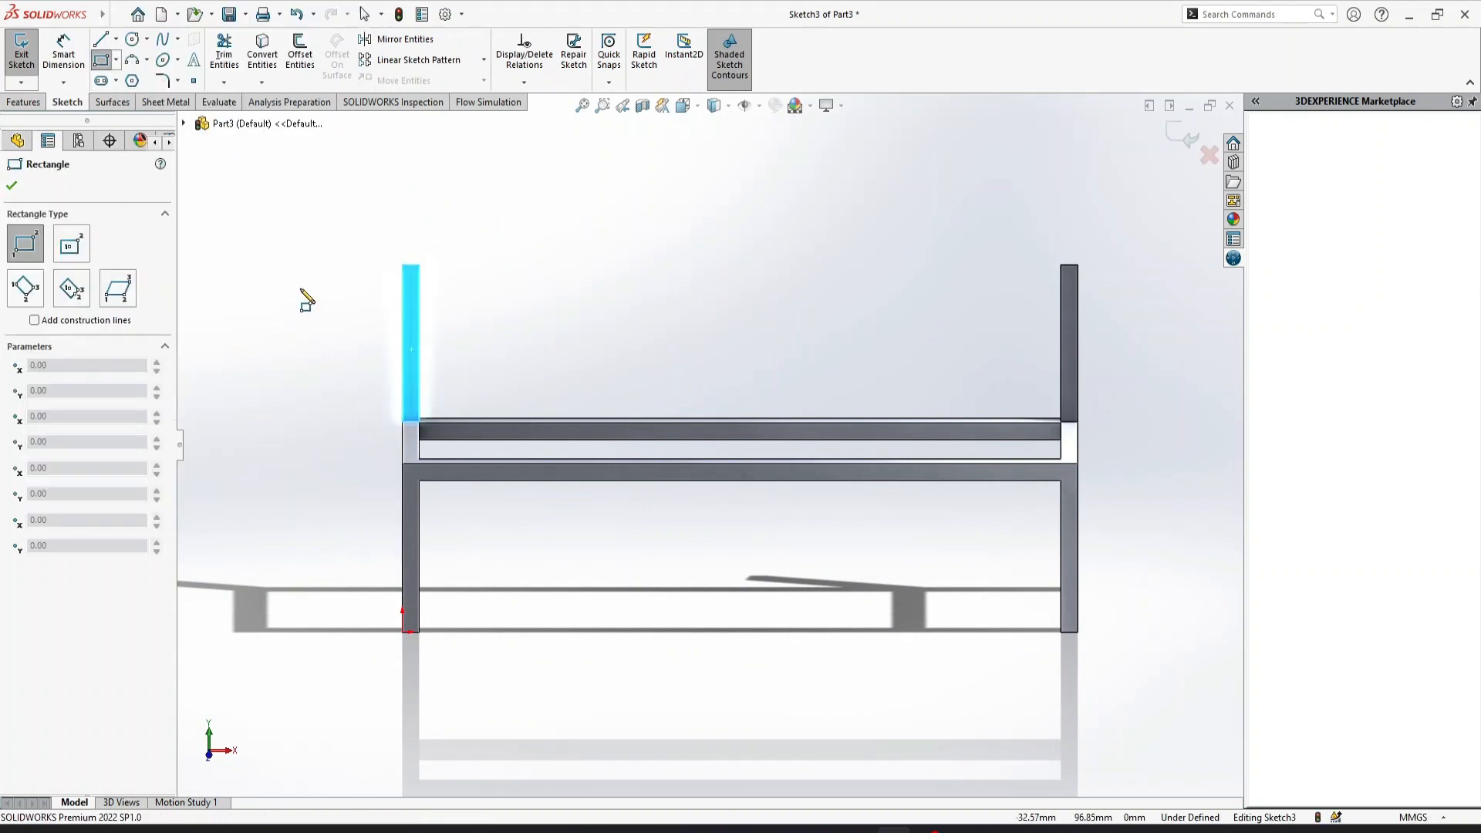
click(383, 273)
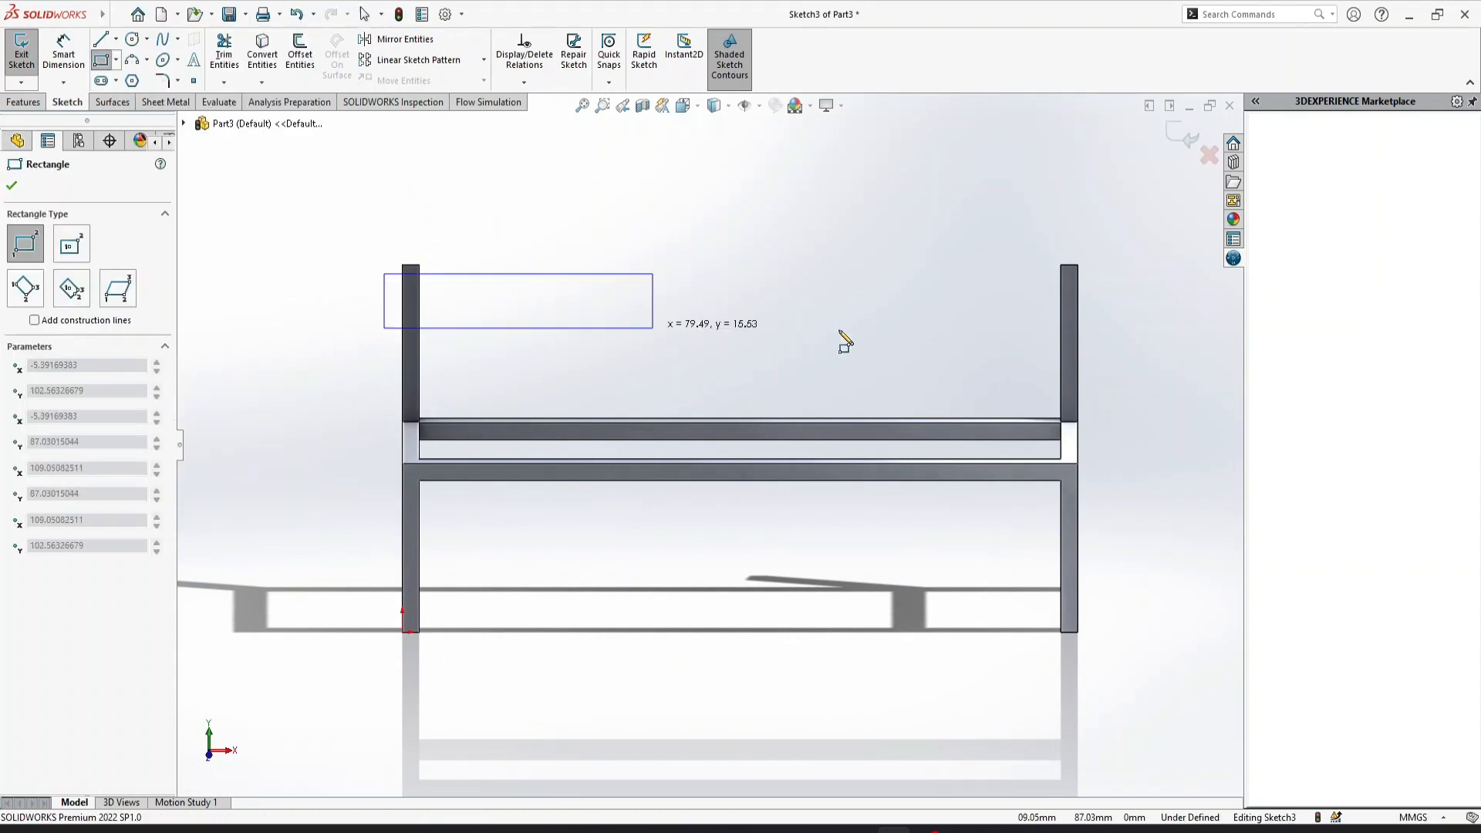
click(1104, 313)
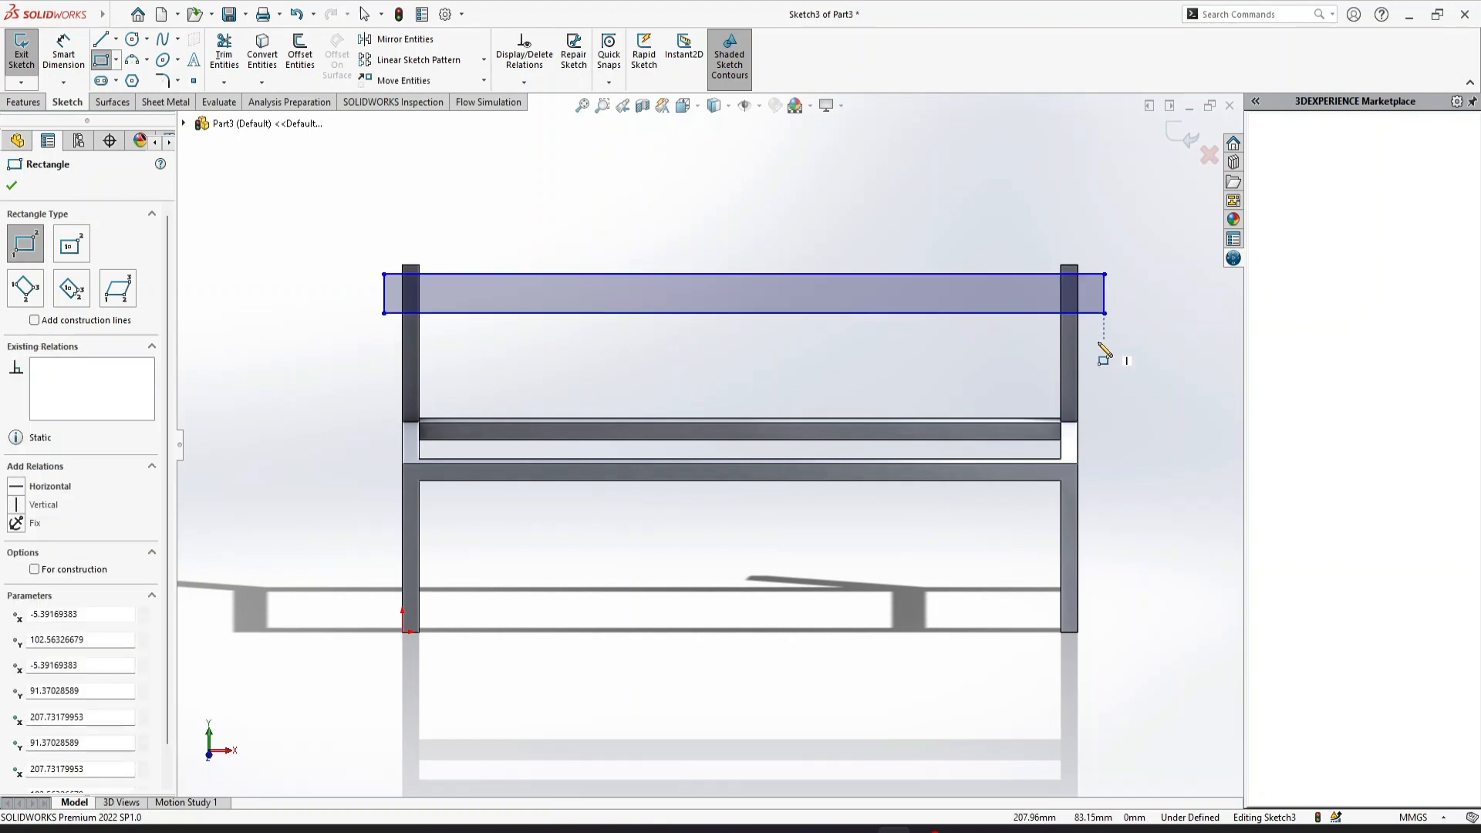
click(1104, 340)
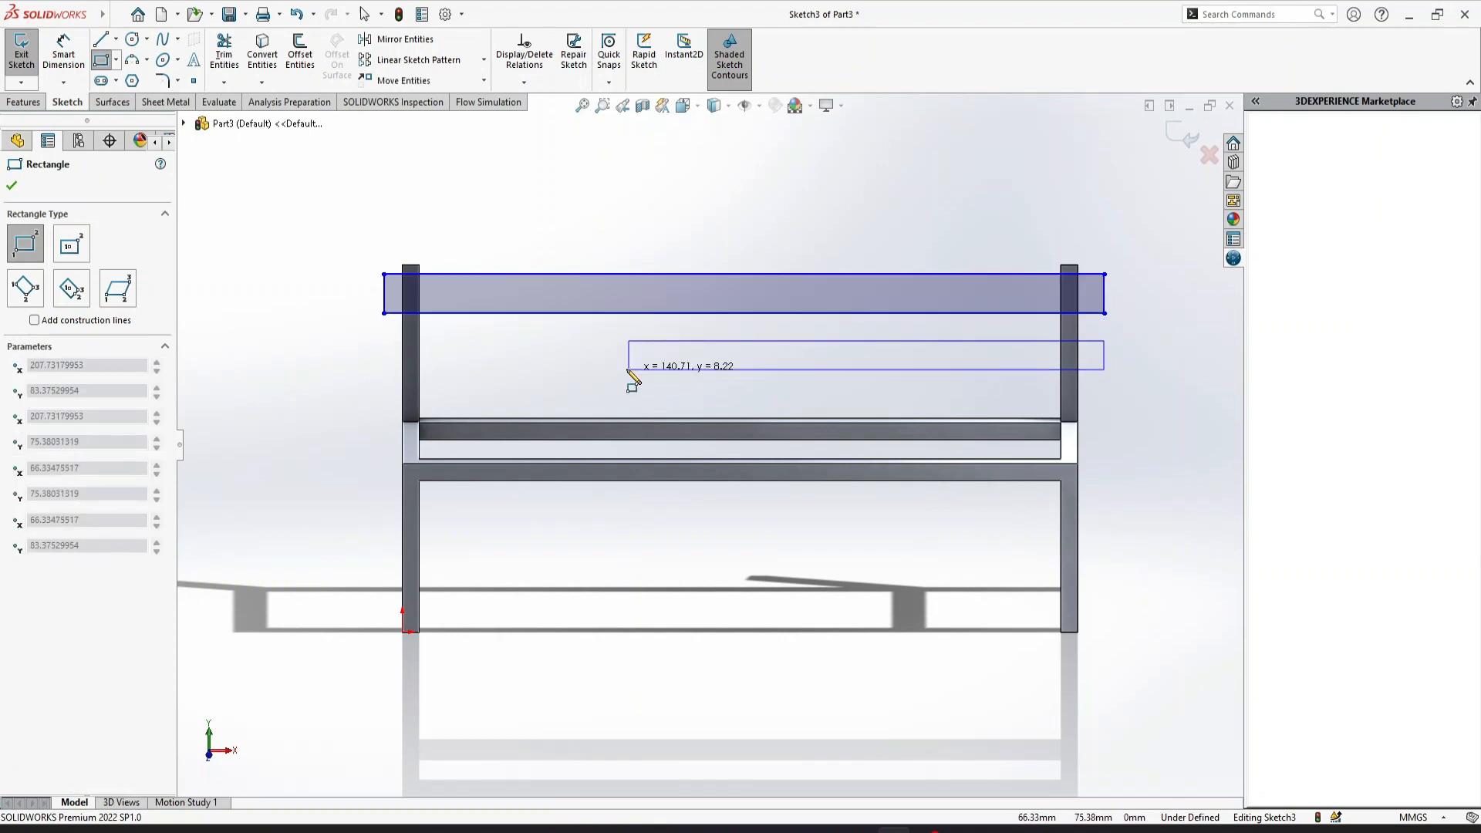
click(384, 381)
key(Escape)
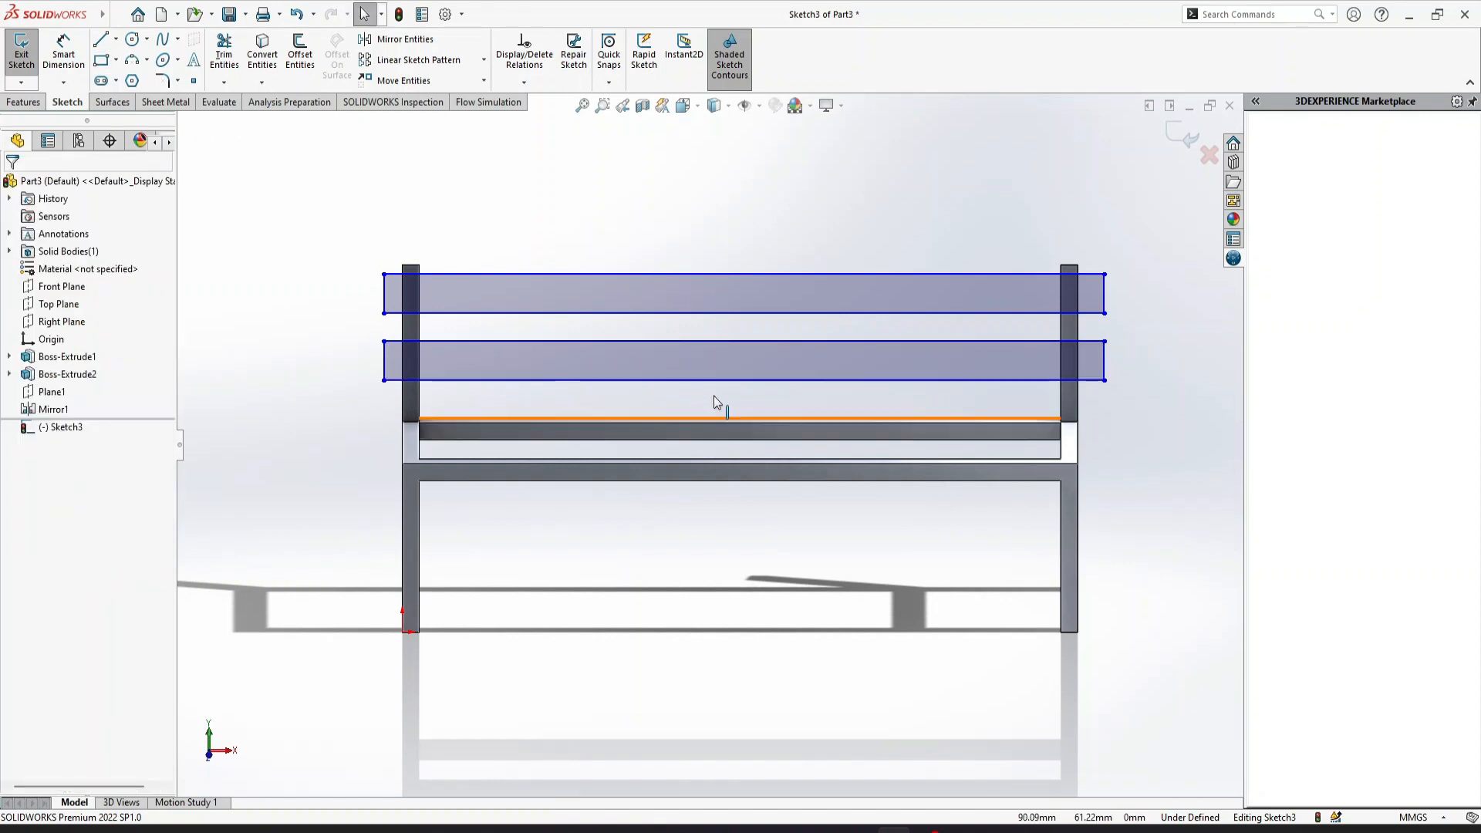
Step: Make the two slat rectangles equal in length and height with Equal relations between their lower edges and their end edges
click(730, 380)
ctrl+click(712, 314)
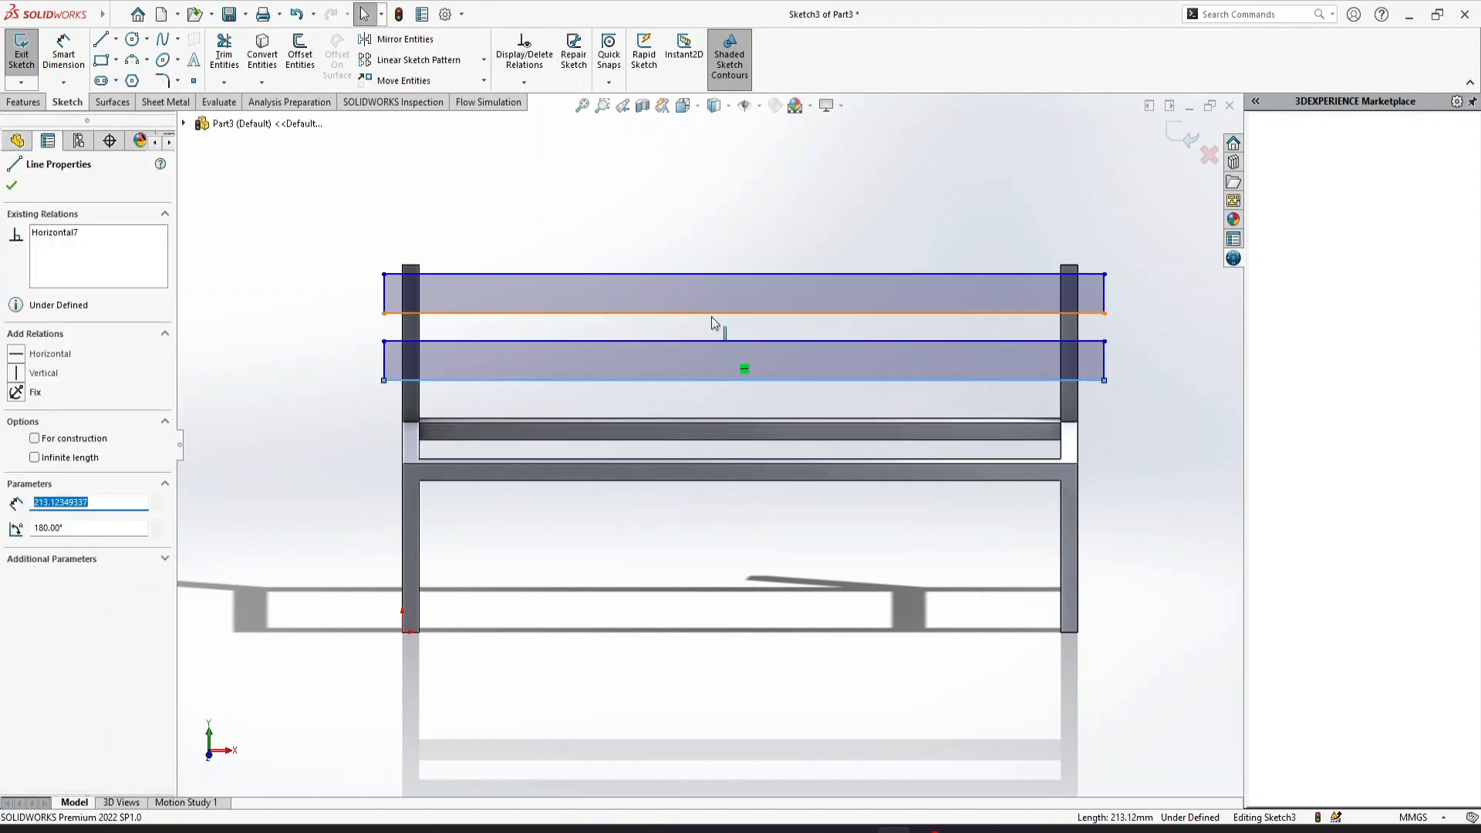
click(20, 539)
click(243, 485)
click(383, 361)
ctrl+click(382, 299)
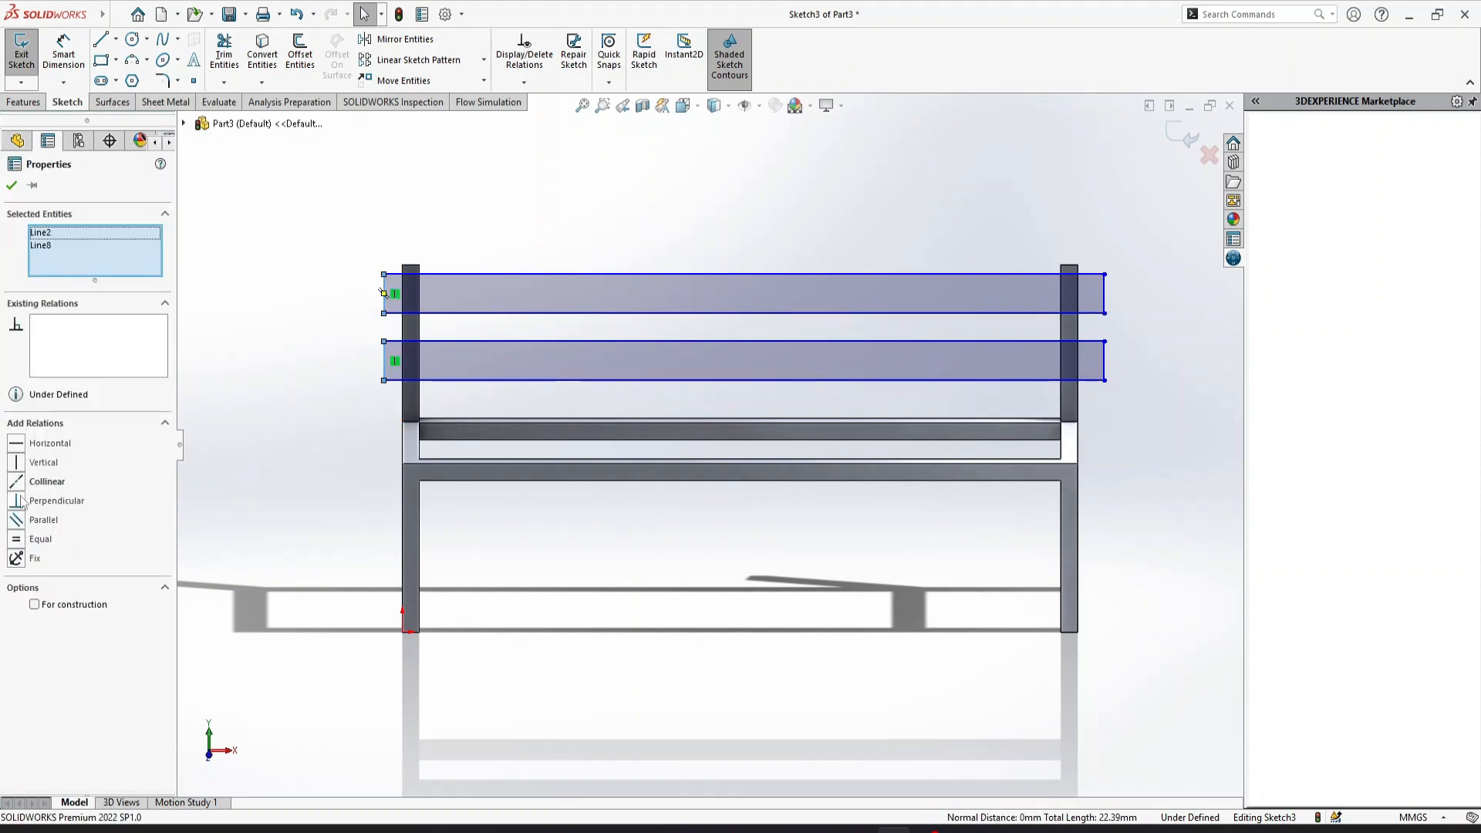
click(20, 539)
click(252, 492)
Step: Dimension the upper slat's top edge 3 mm below the top of the backrest post
click(63, 50)
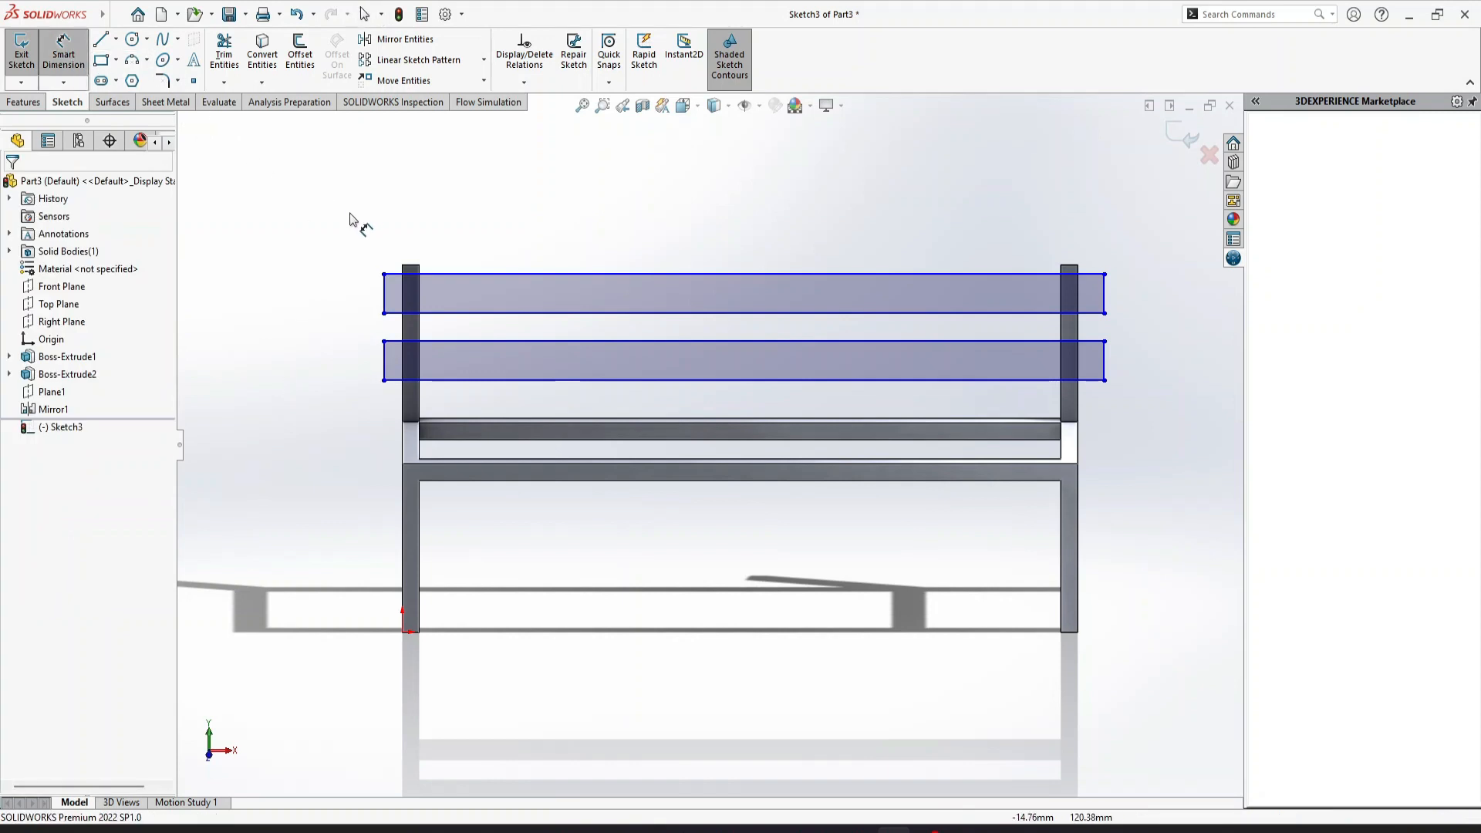
click(444, 274)
click(412, 266)
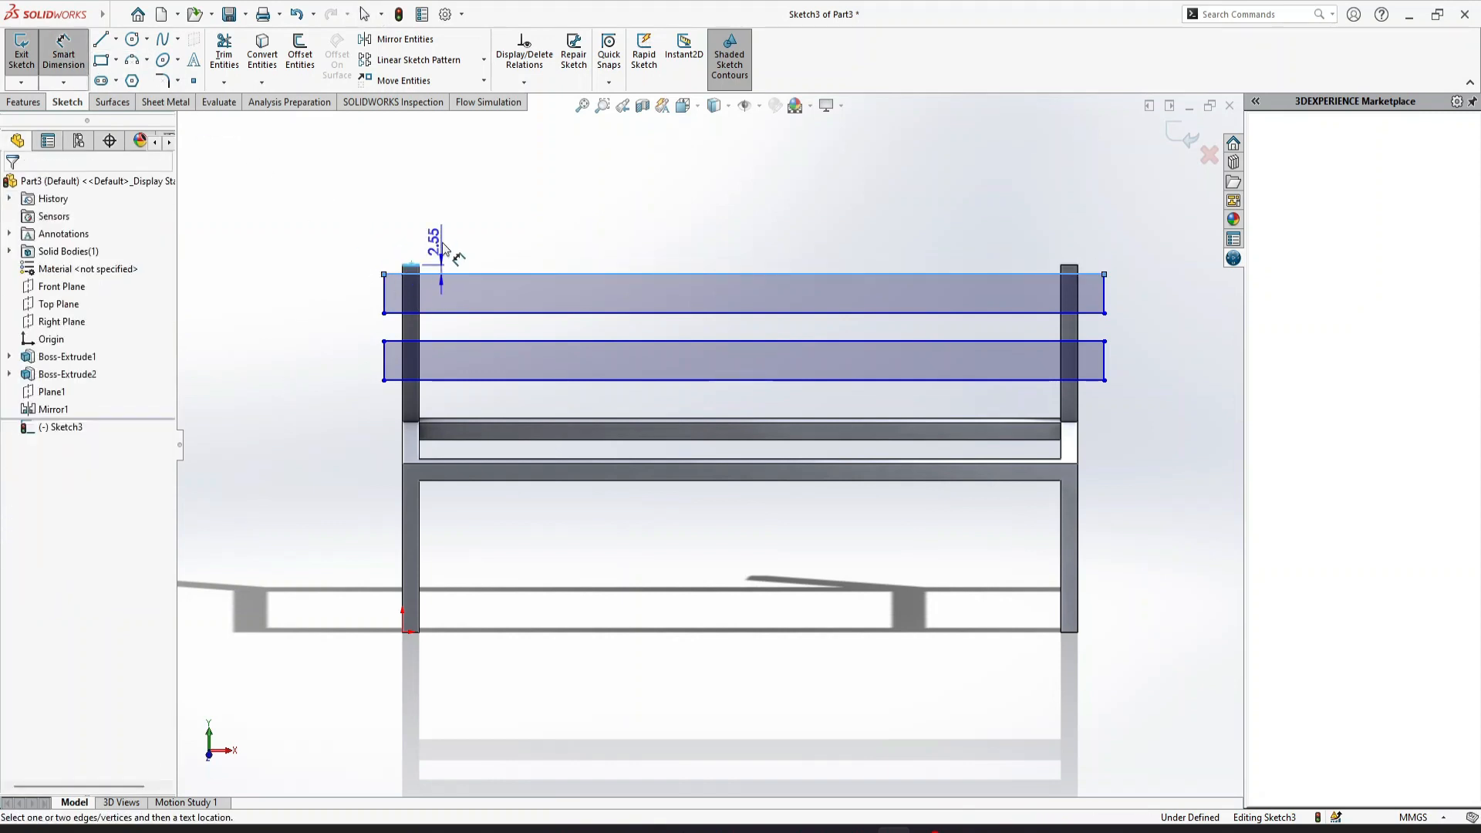
click(444, 246)
text(3)
key(Return)
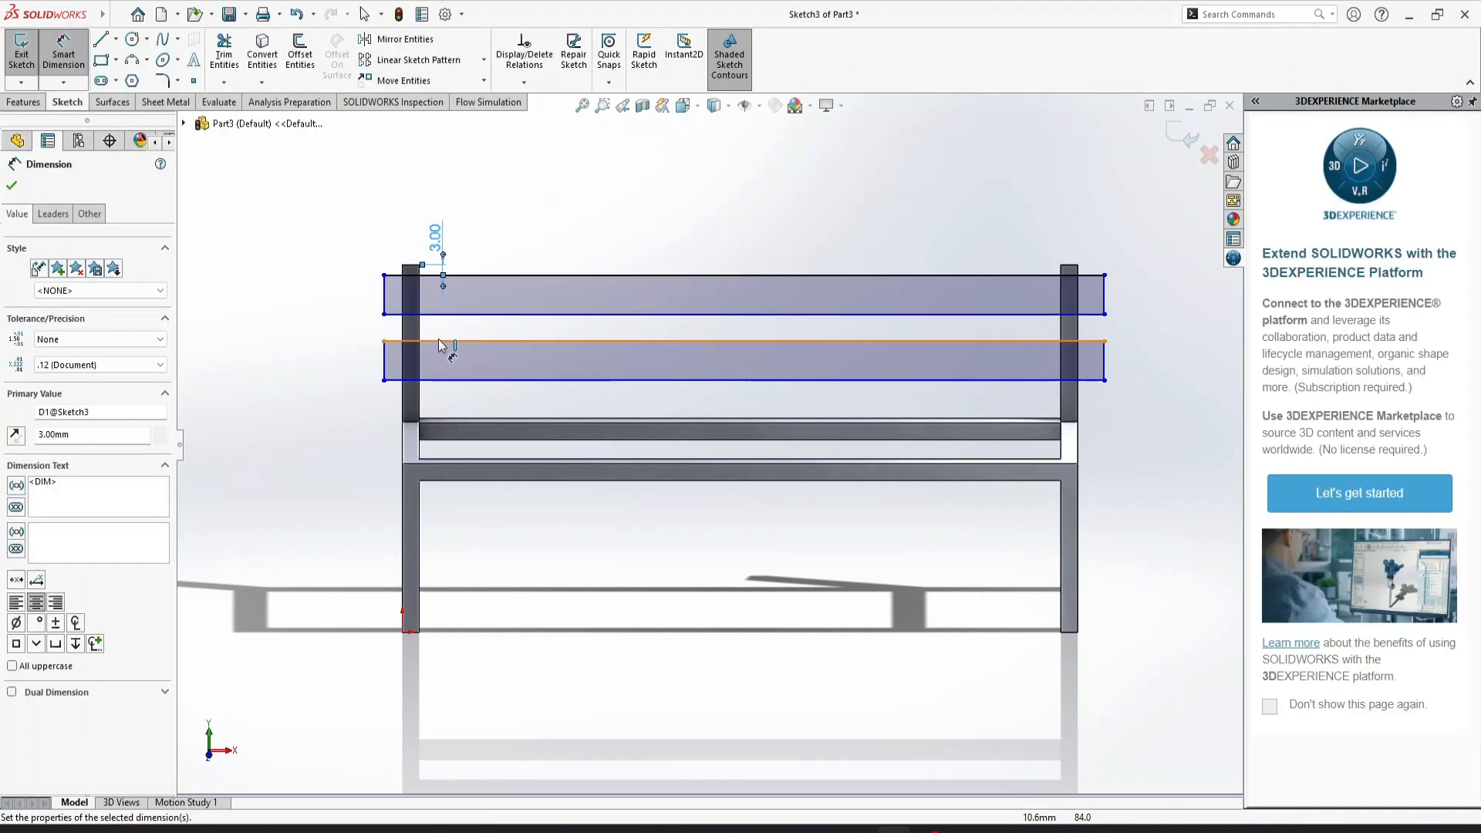
Step: Dimension the gap between the two backrest slats at 5 mm
click(447, 340)
click(446, 315)
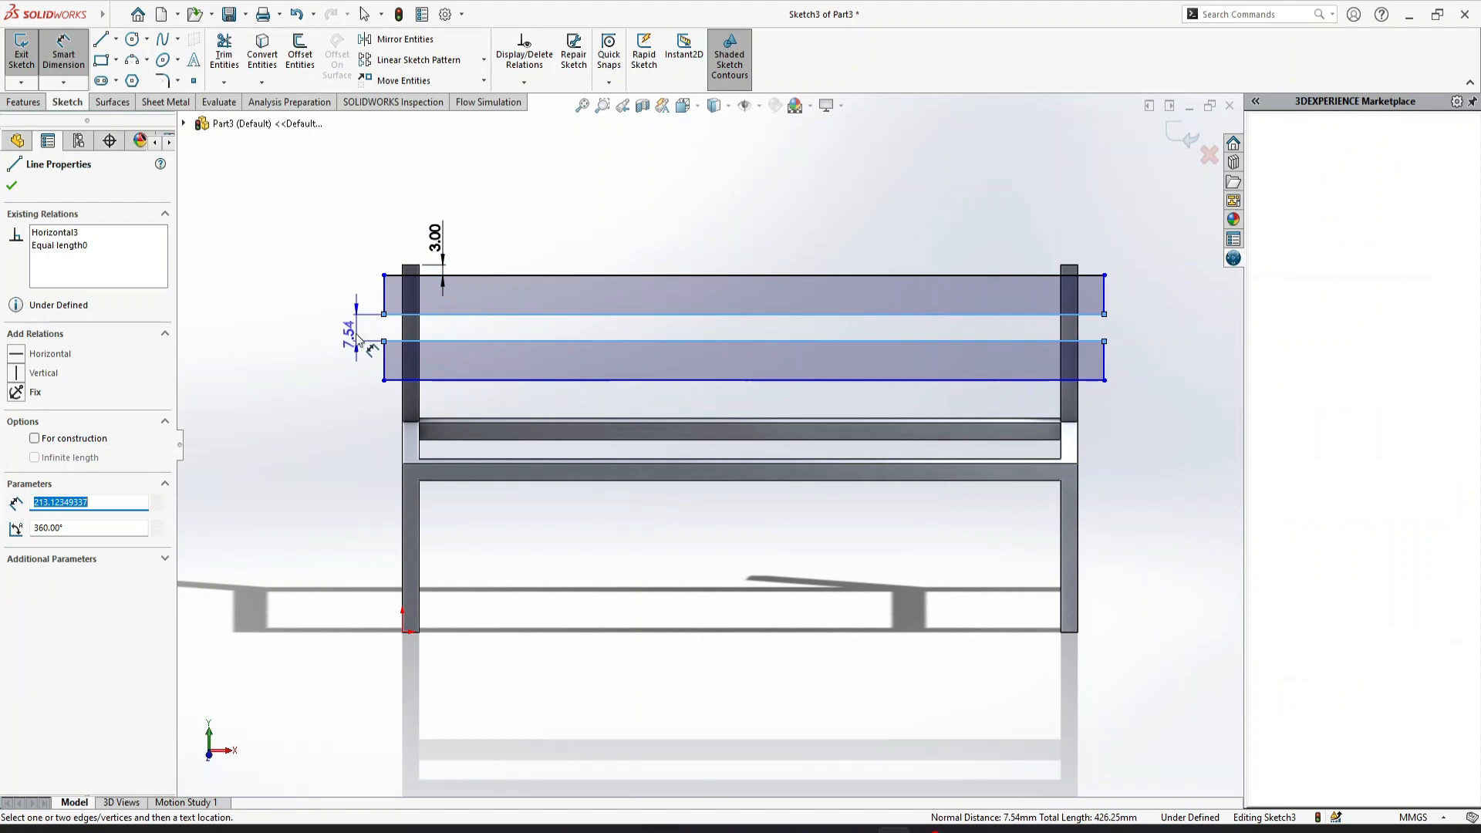
click(356, 332)
text(5)
key(Return)
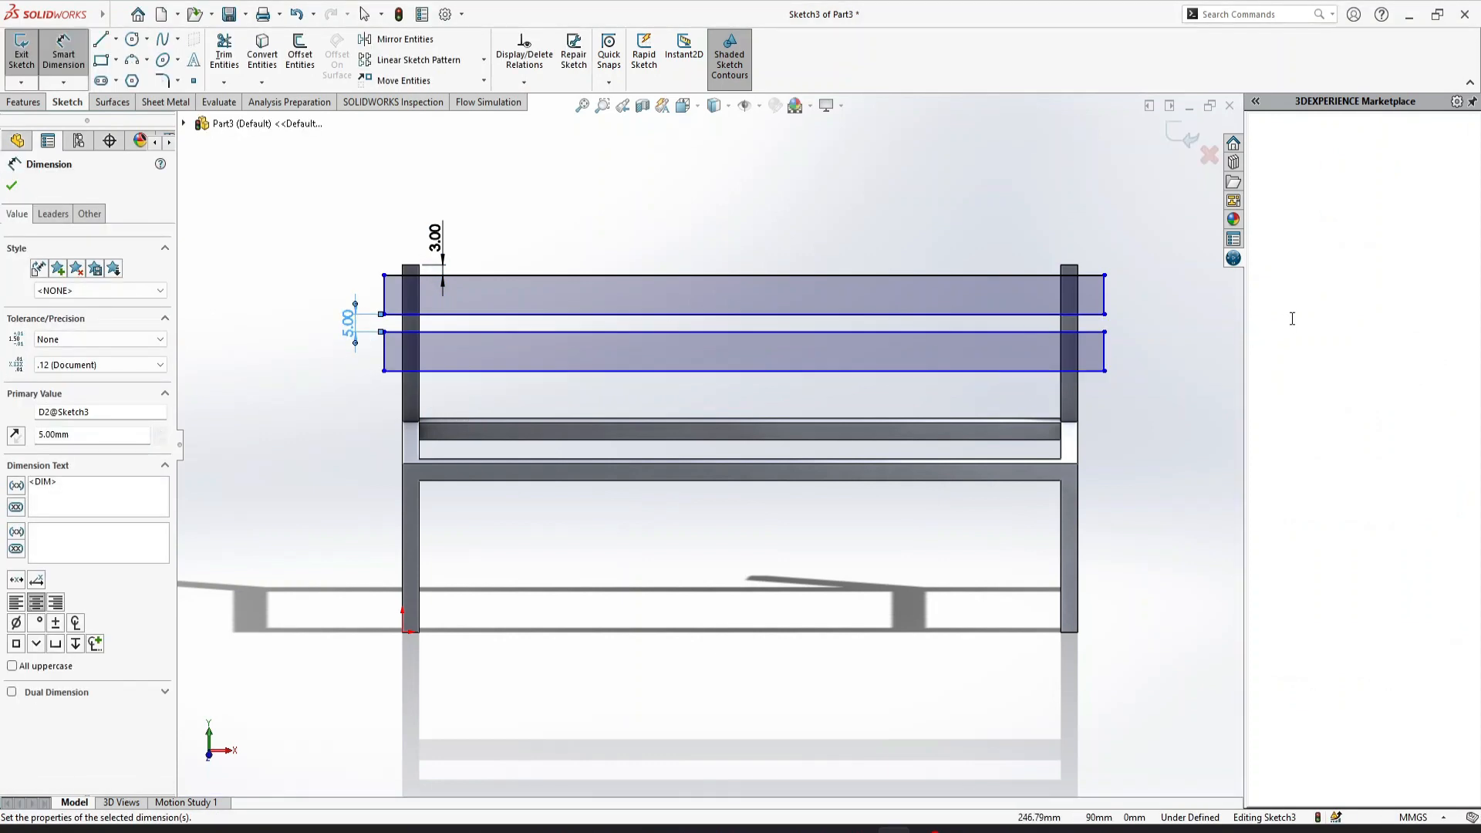
Step: Dimension the height of the upper backrest slat at 16 mm
click(1111, 303)
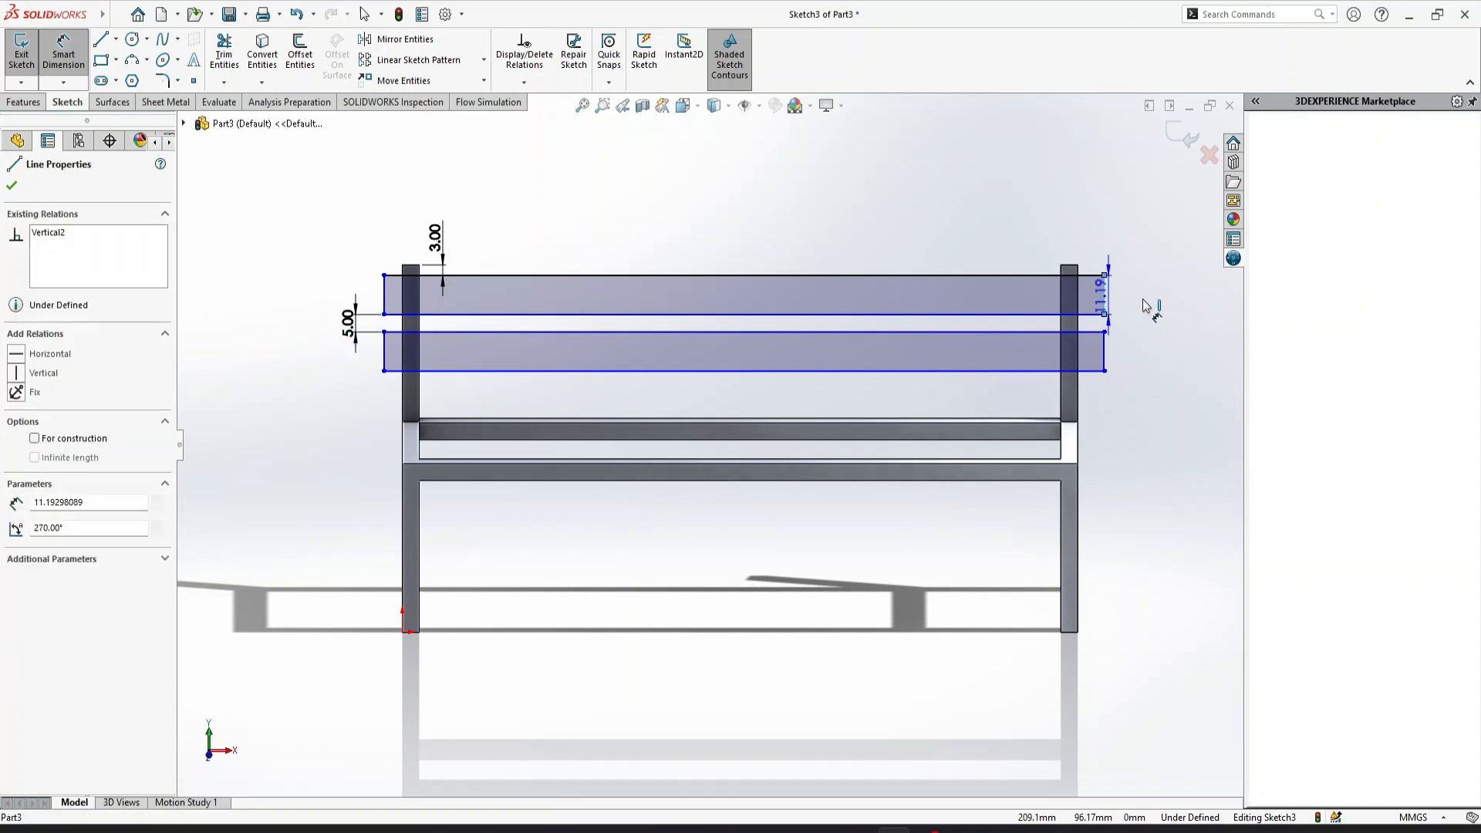
click(1149, 347)
text(15)
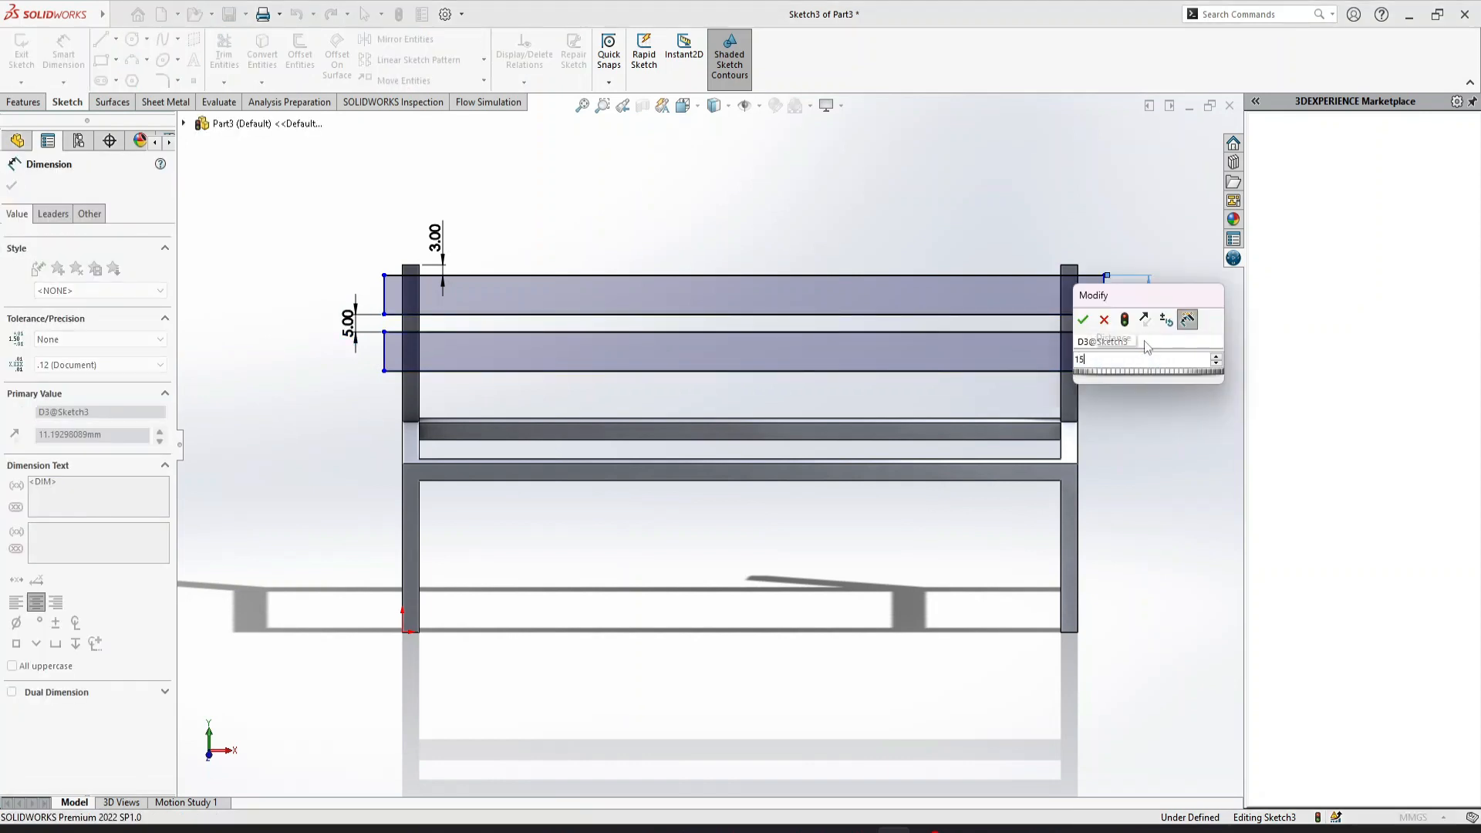
key(Return)
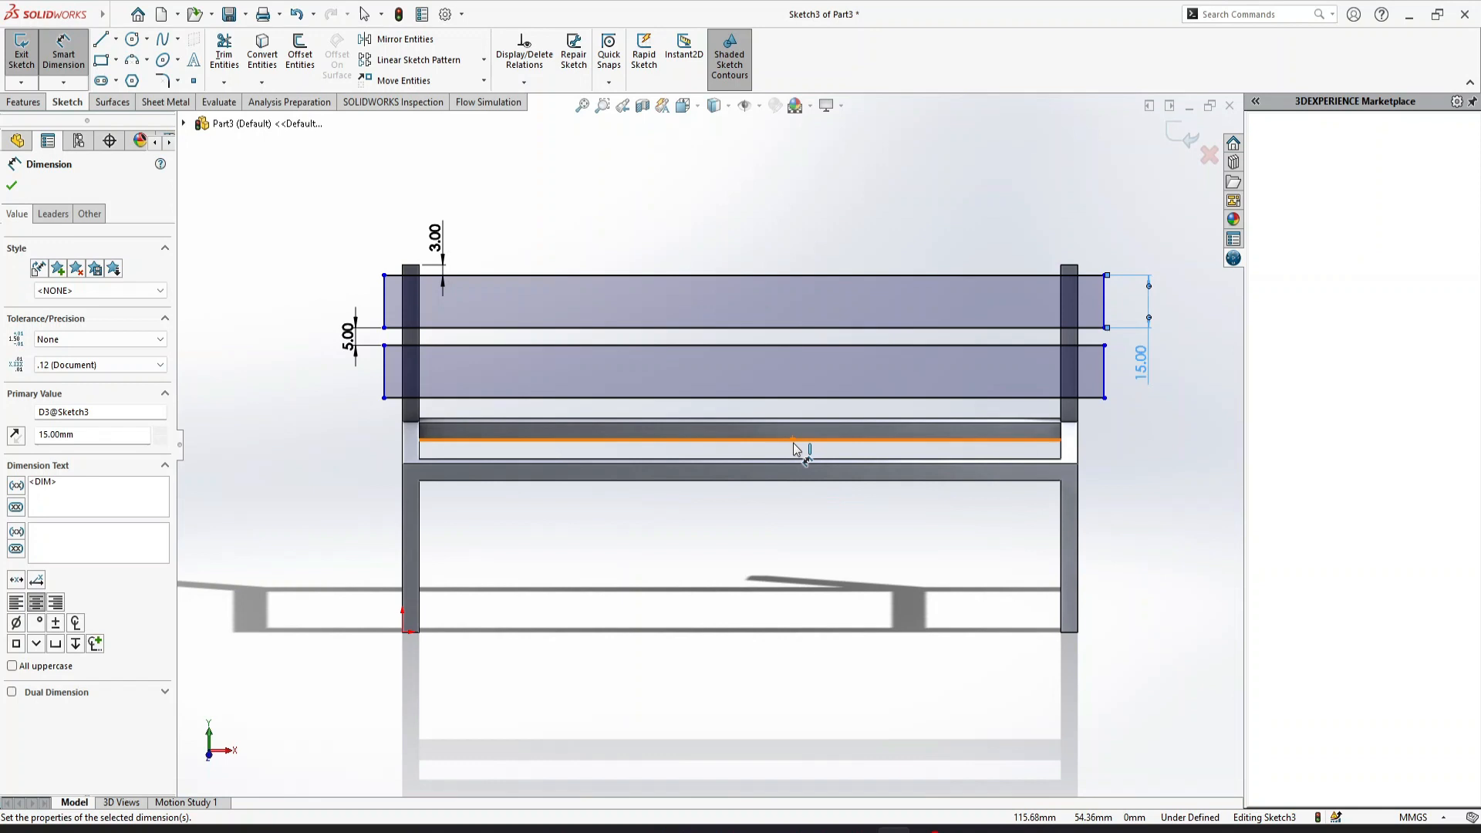
double_click(1140, 363)
text(16)
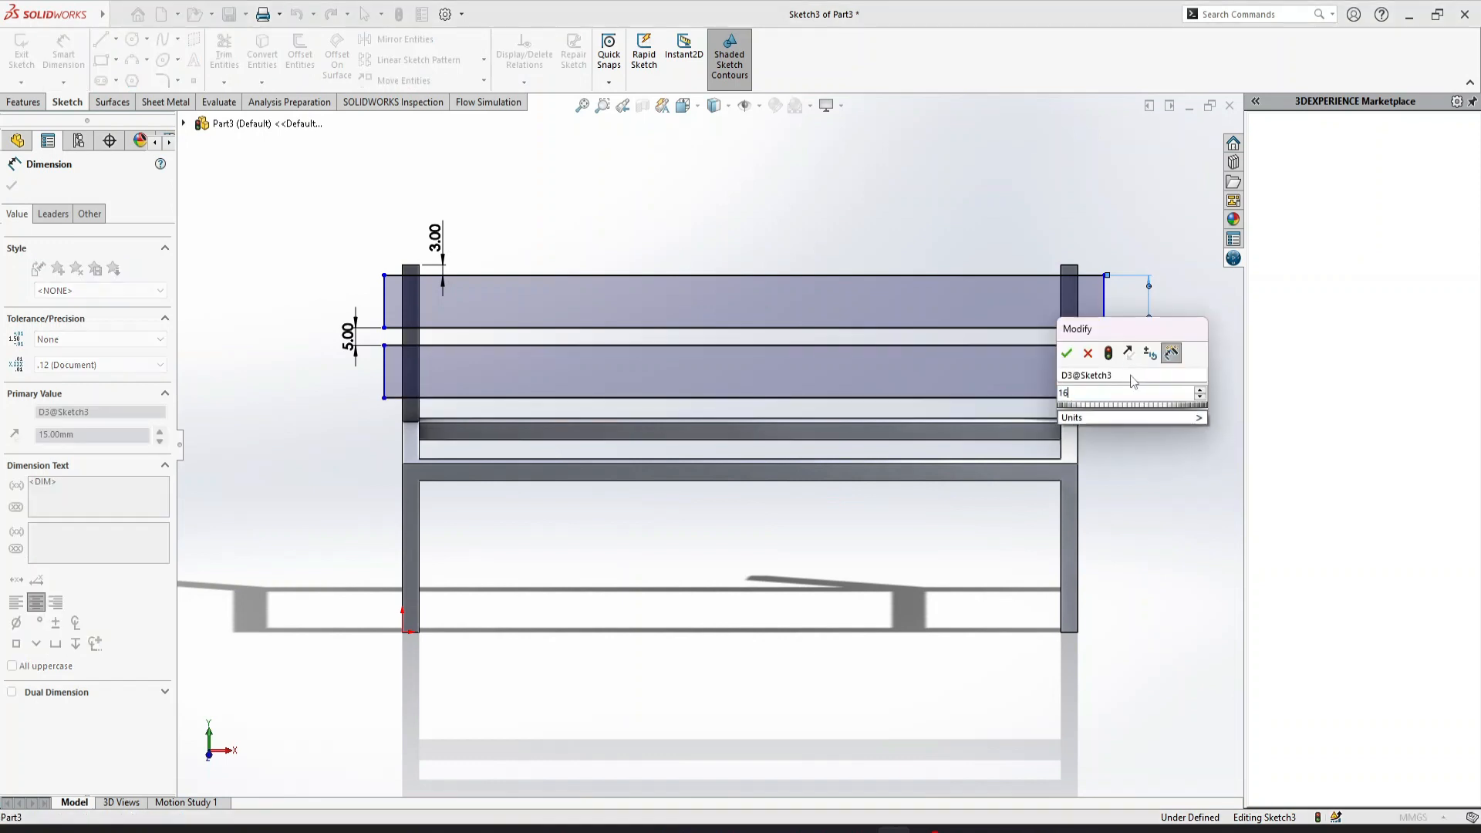
key(Return)
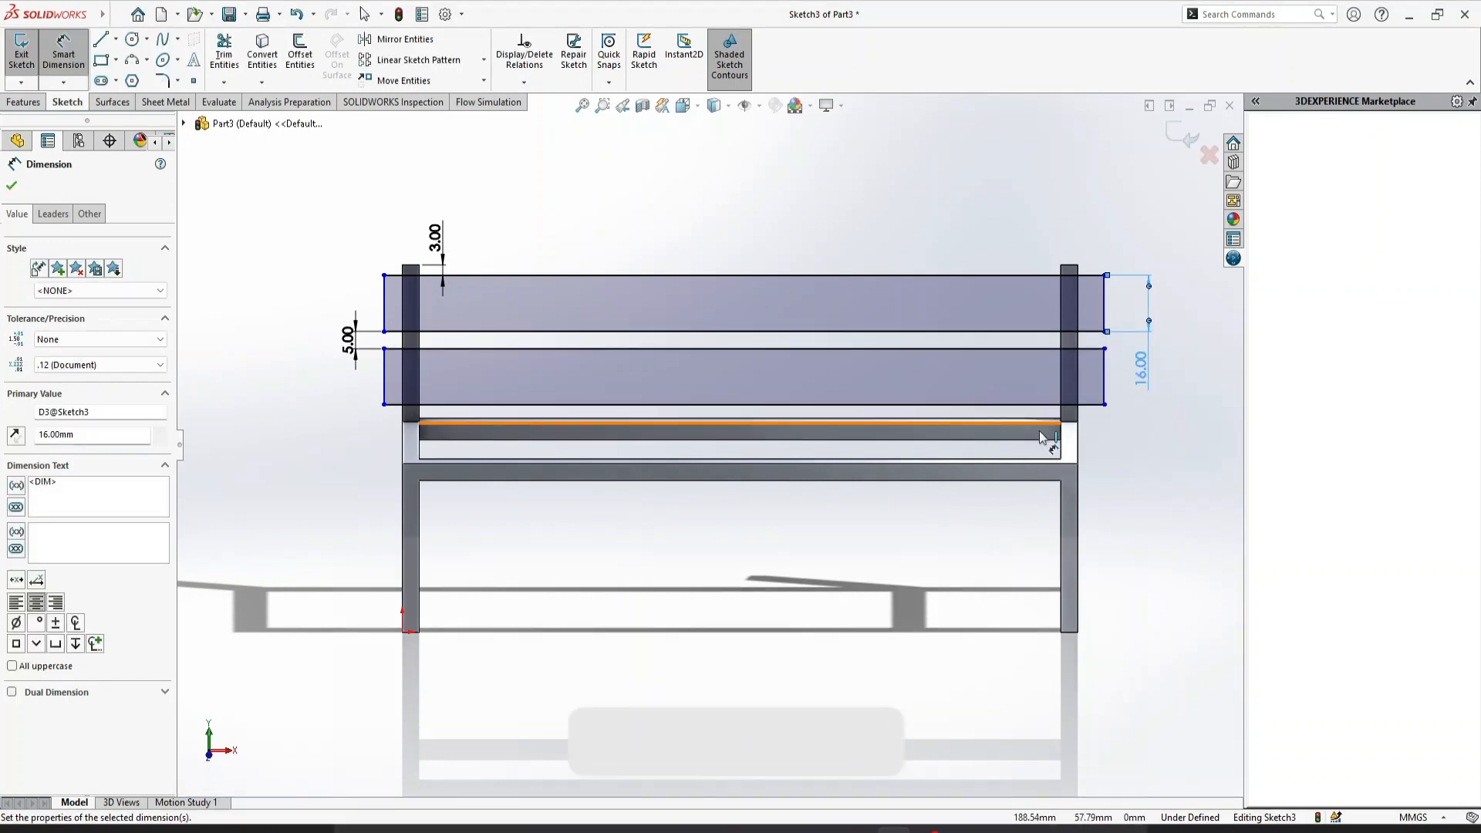
Step: Dimension the upper slat's overhang beyond the outer edge of the right backrest post at 5 mm
click(1104, 297)
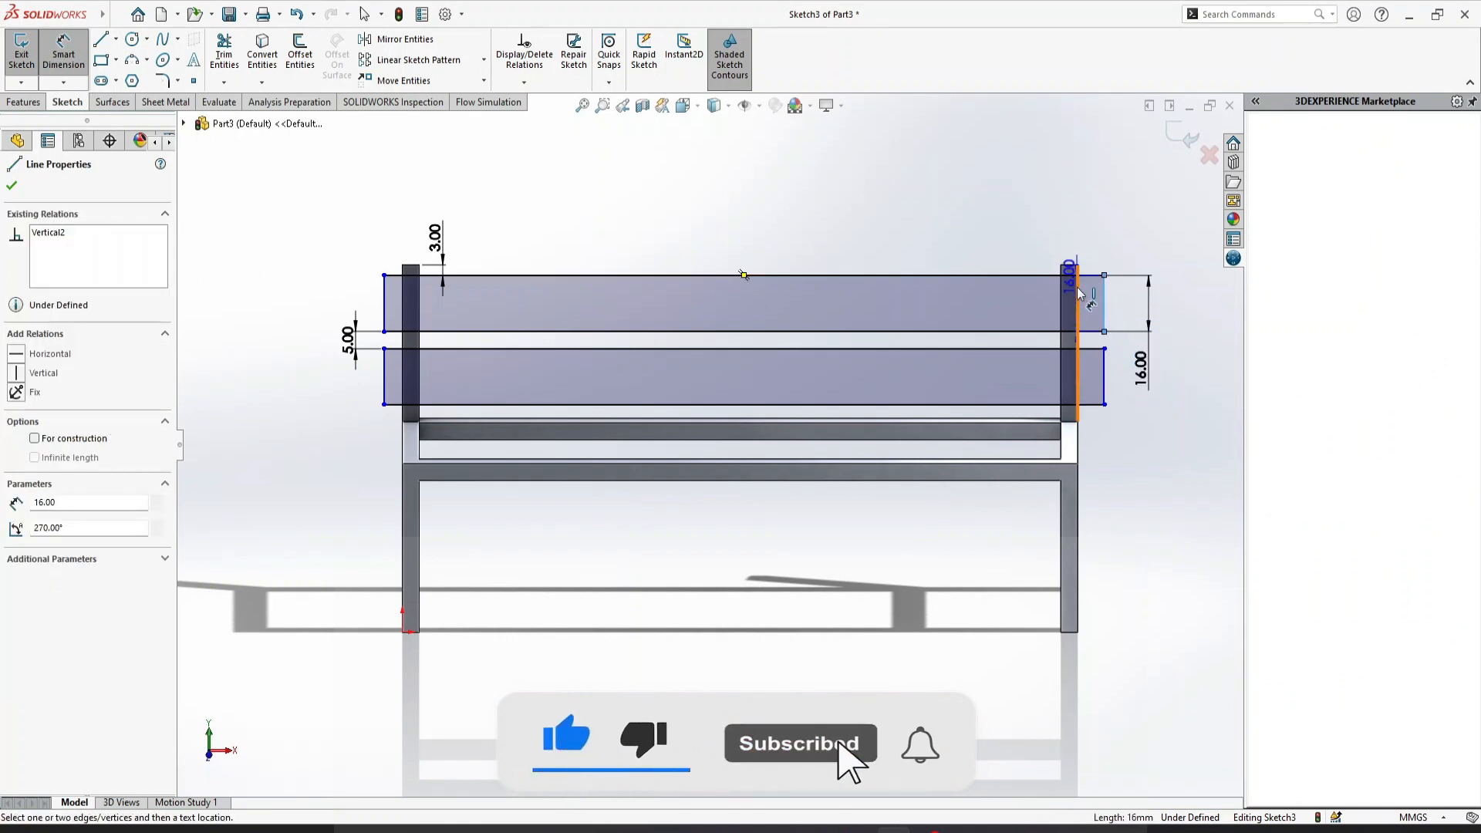
click(1079, 282)
click(1101, 249)
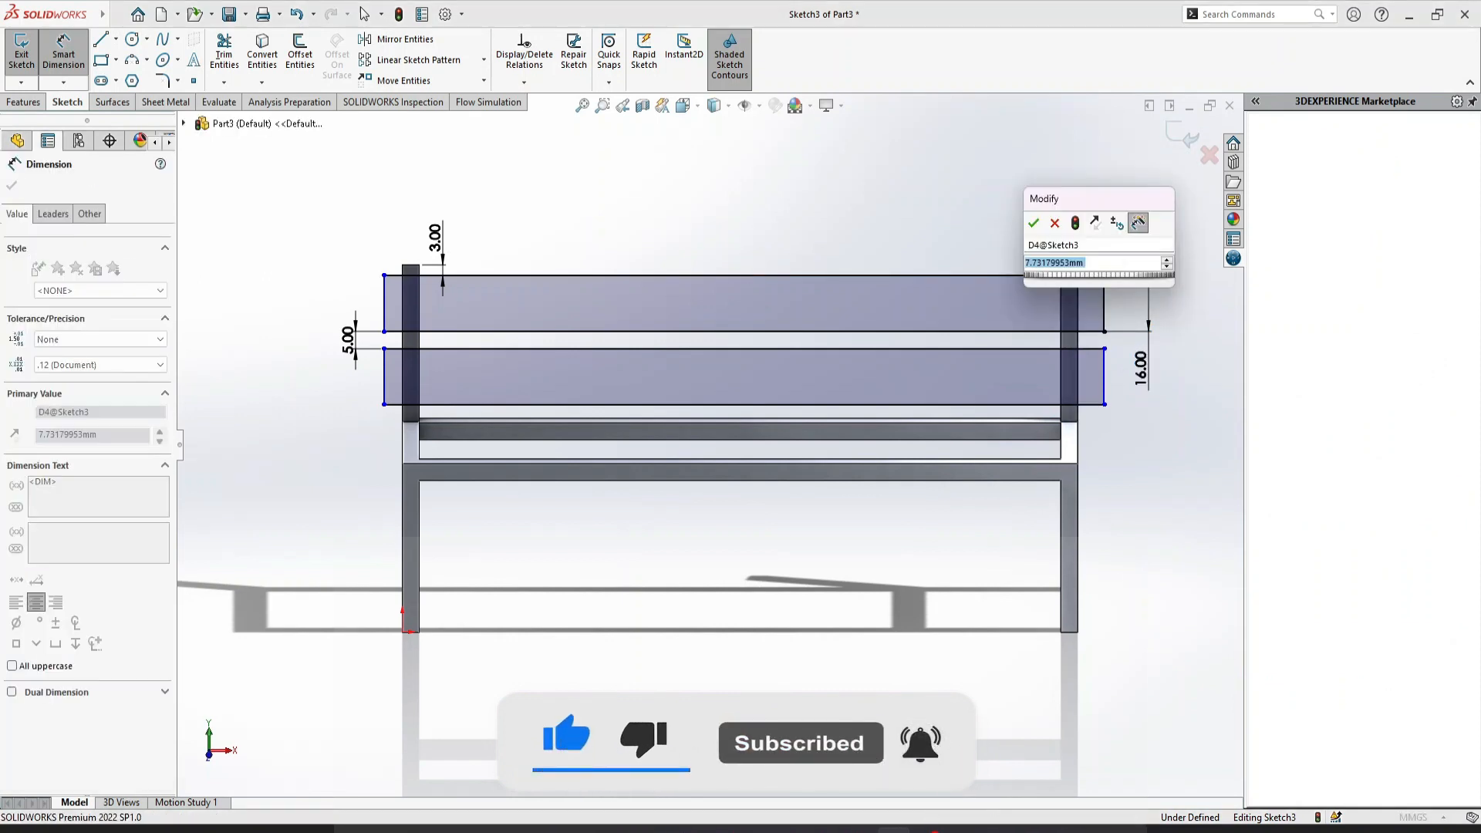
text(85)
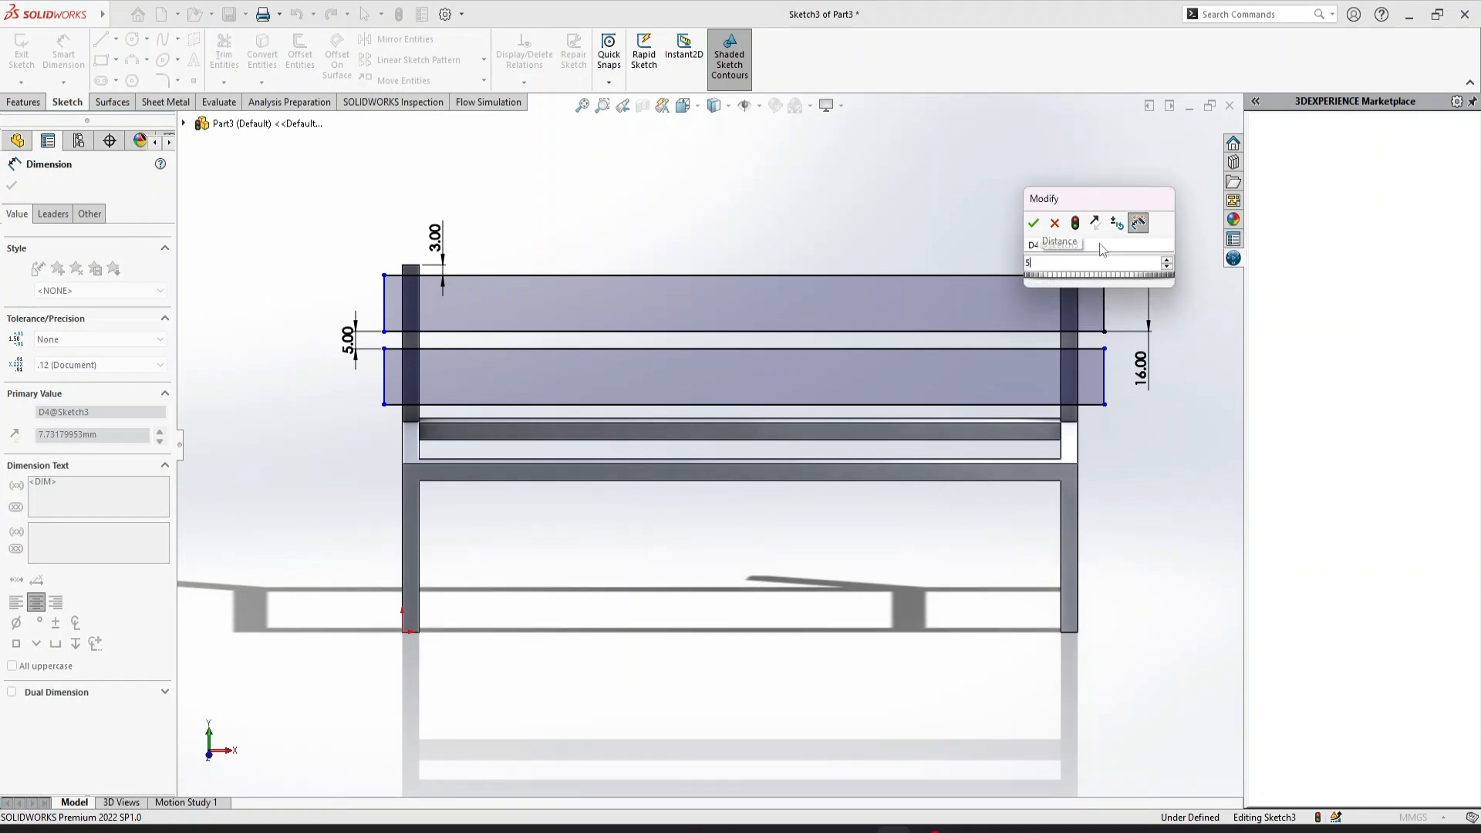
key(Return)
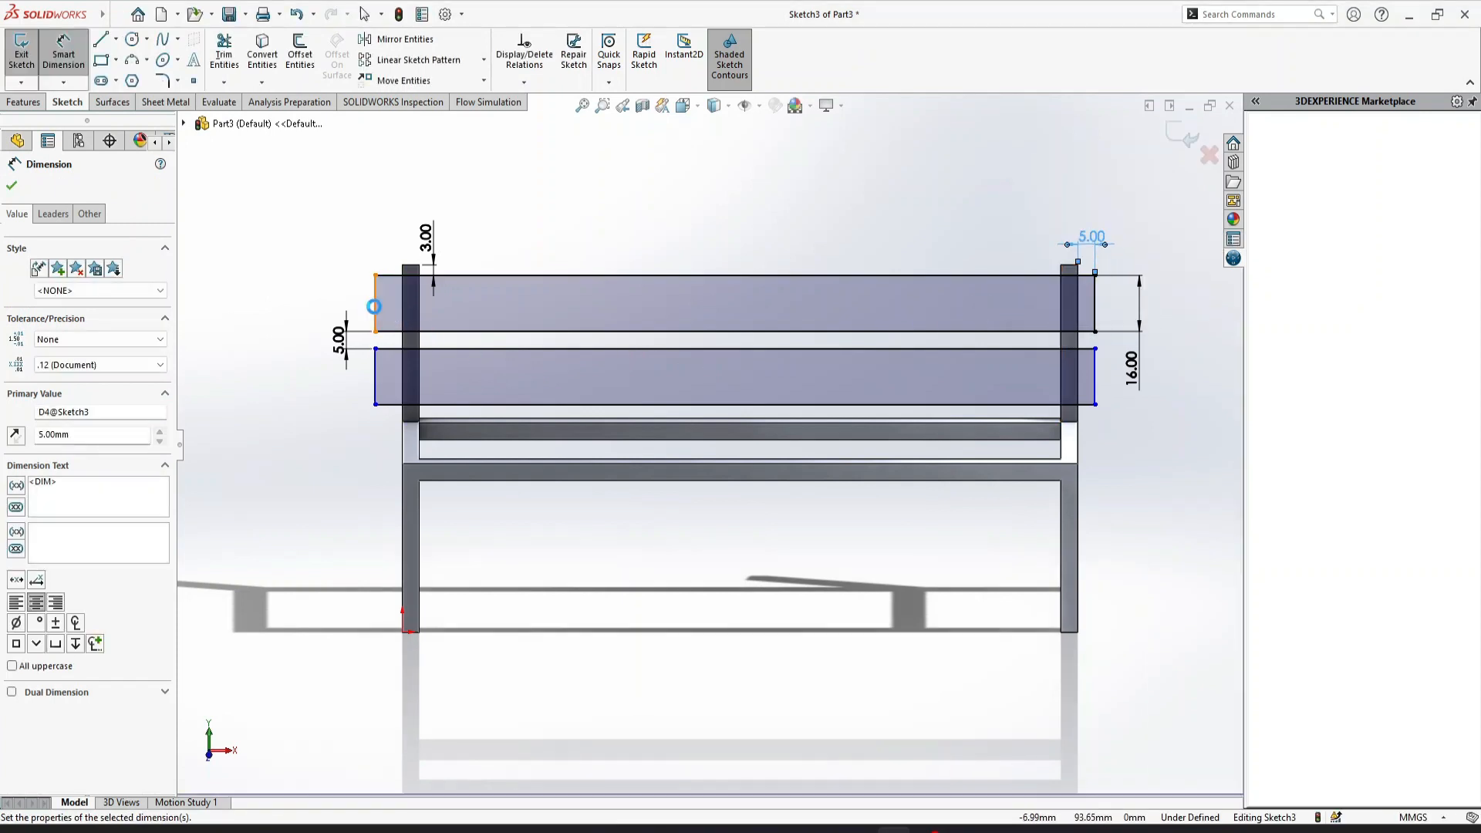
Step: Dimension the upper slat's overhang beyond the outer edge of the left backrest post at 5 mm
click(375, 305)
click(404, 305)
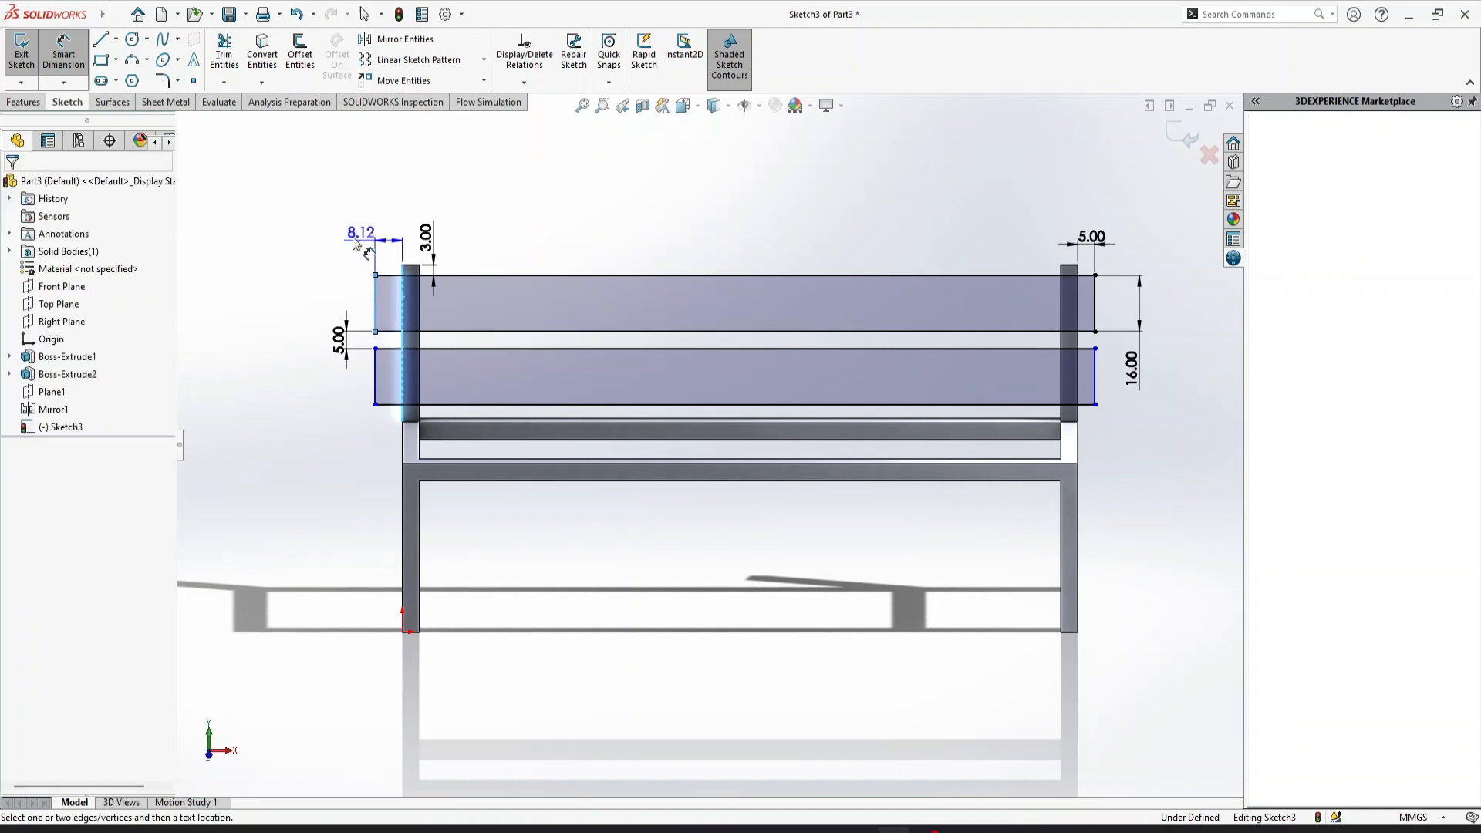
click(354, 244)
text(5)
key(Return)
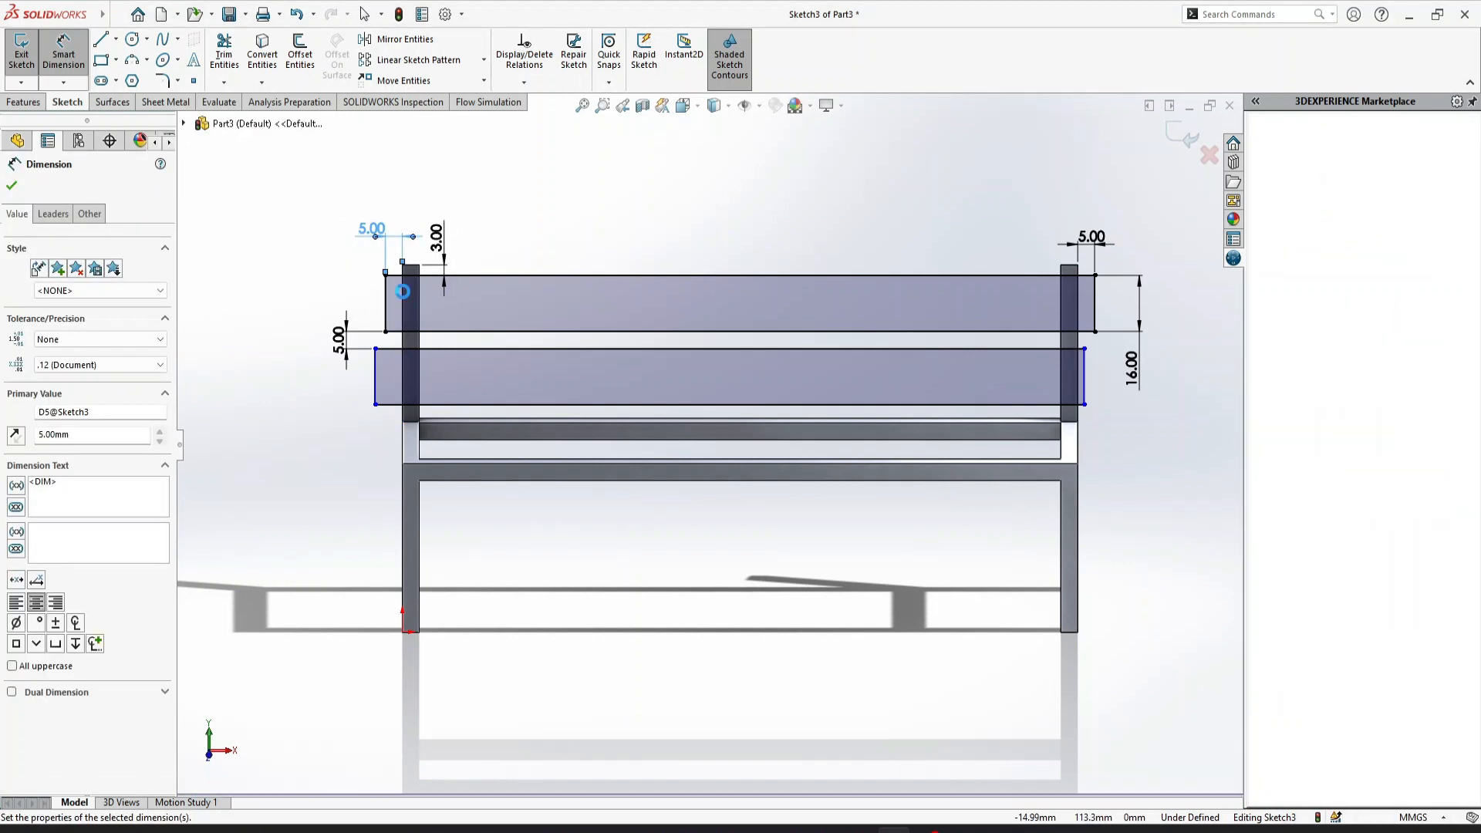
key(Escape)
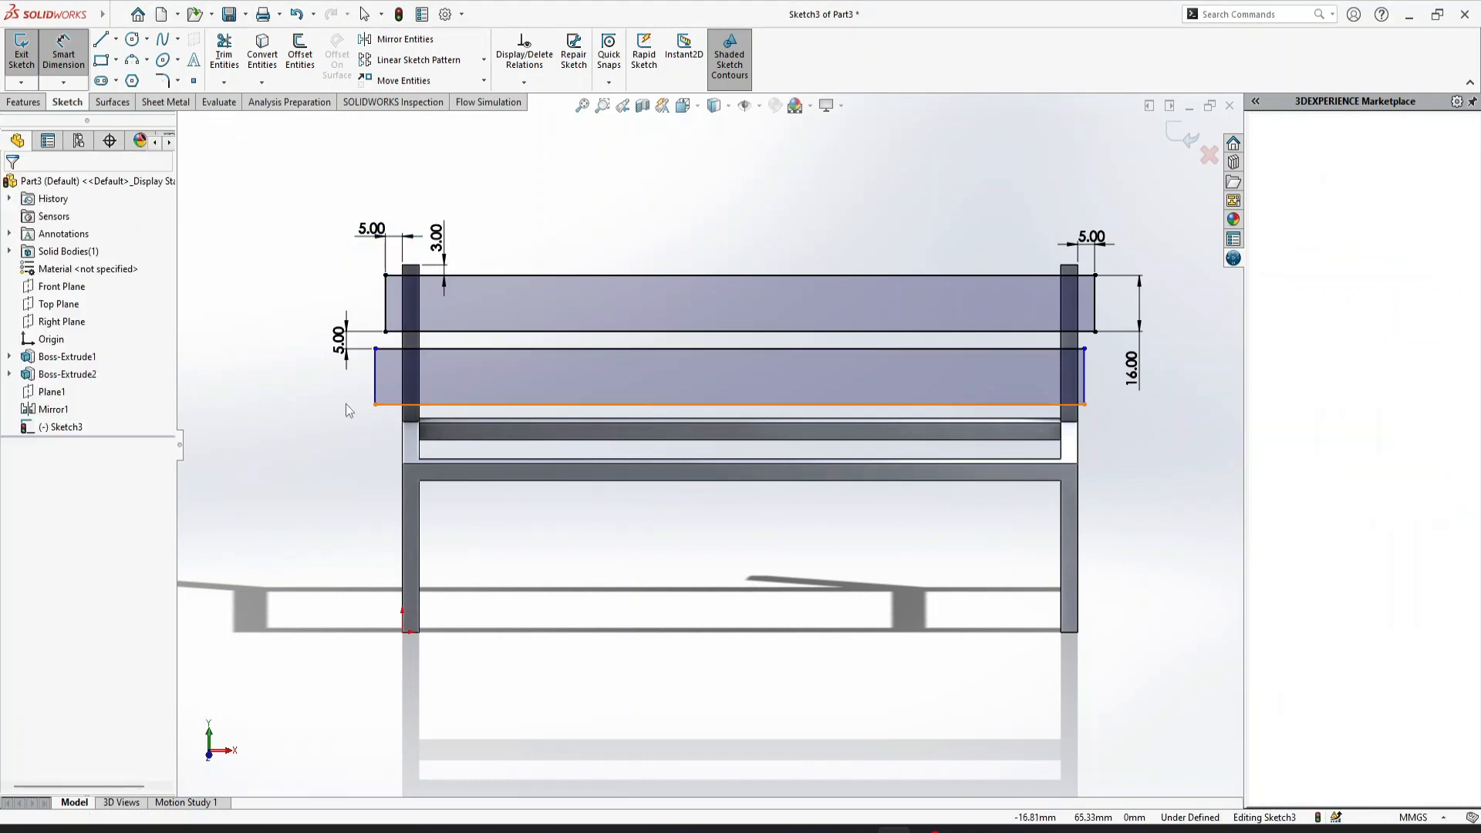
key(Escape)
Step: Align the left end edges of the two backrest slats with a Collinear relation
click(375, 378)
ctrl+click(385, 305)
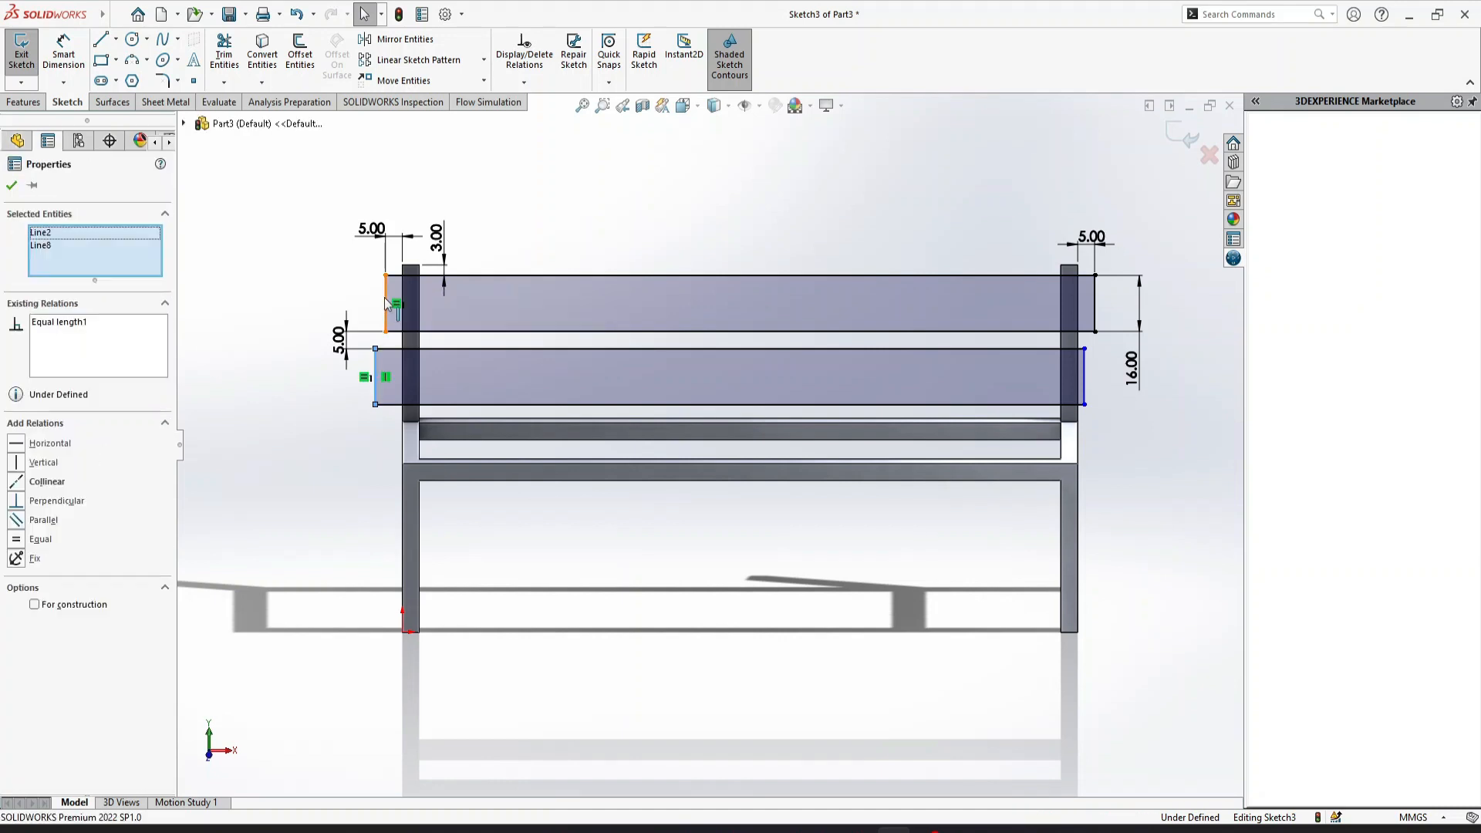
click(17, 485)
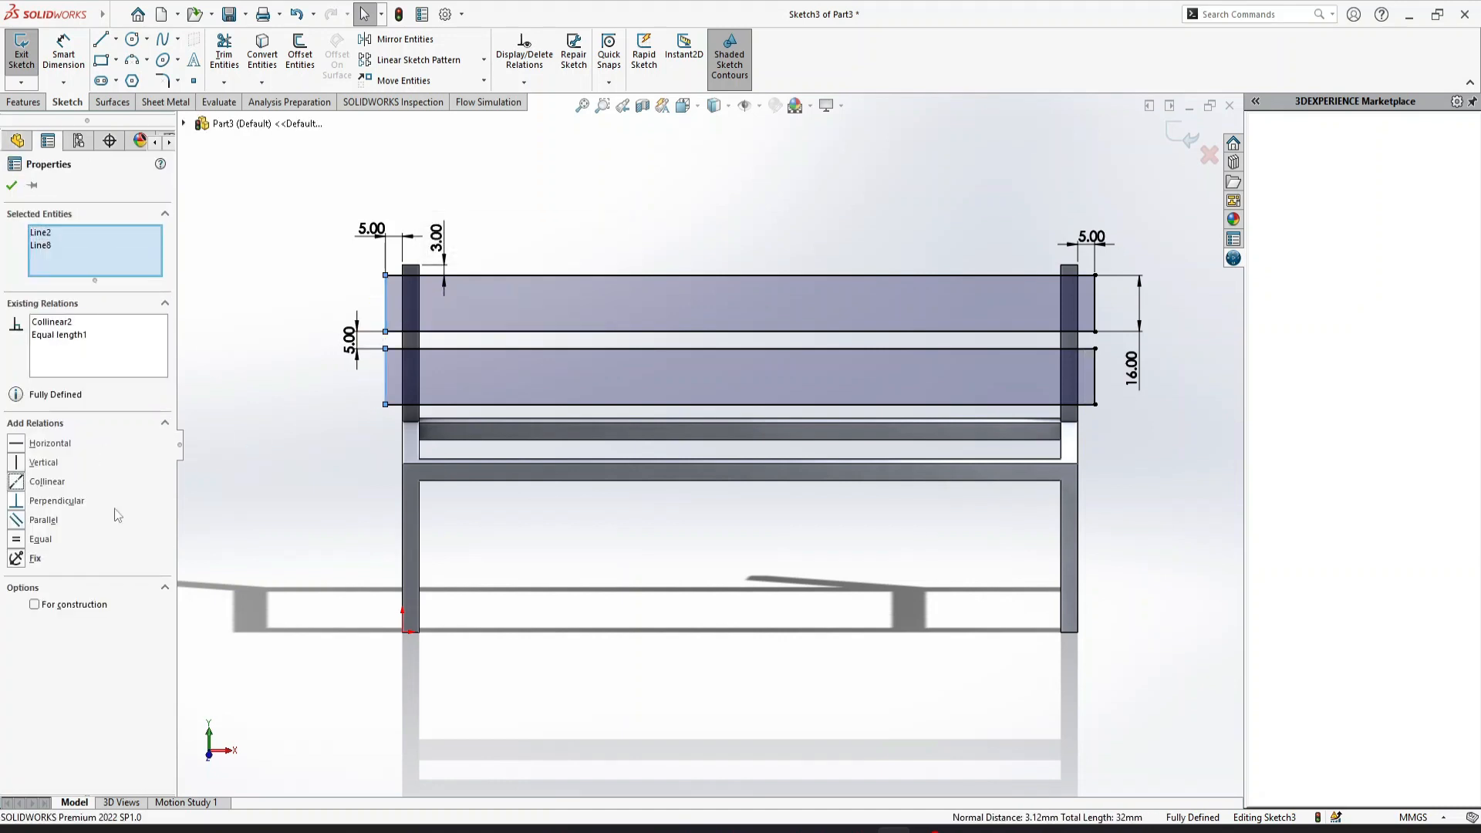
click(244, 516)
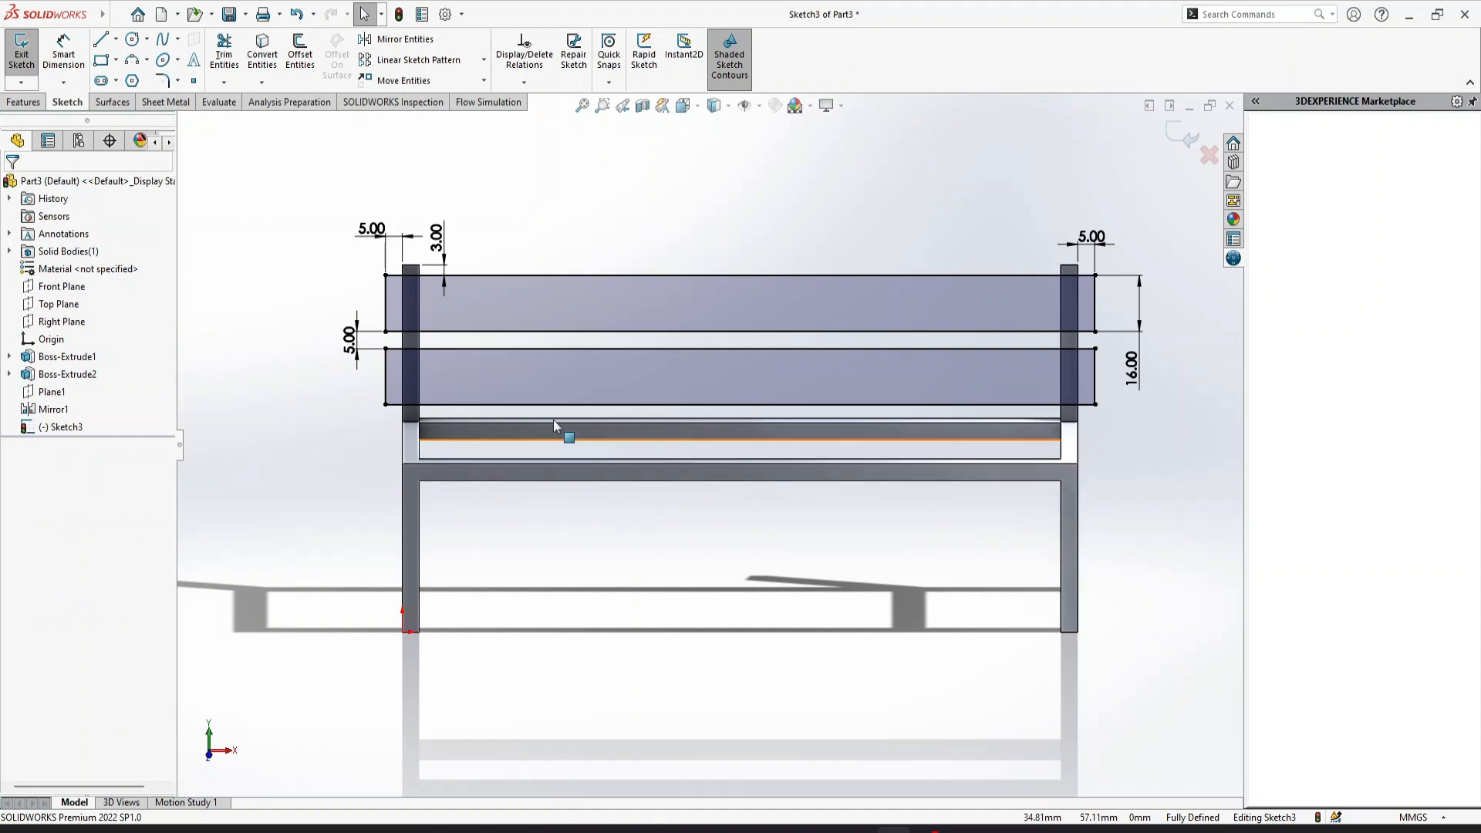
Step: Extrude the two backrest slat profiles with a blind depth of 5 mm
click(36, 105)
click(22, 56)
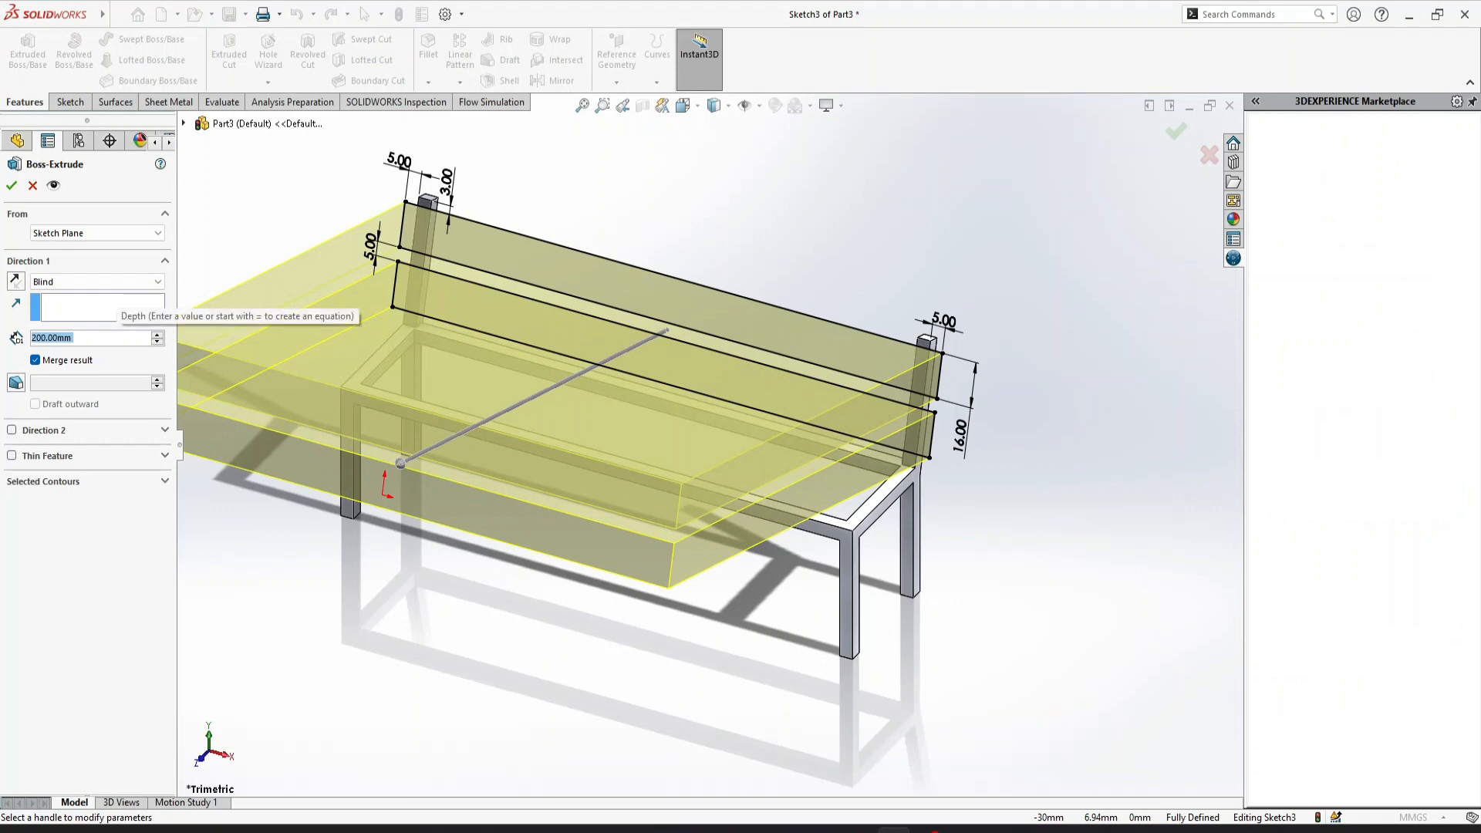
text(5)
key(Return)
click(11, 186)
click(316, 291)
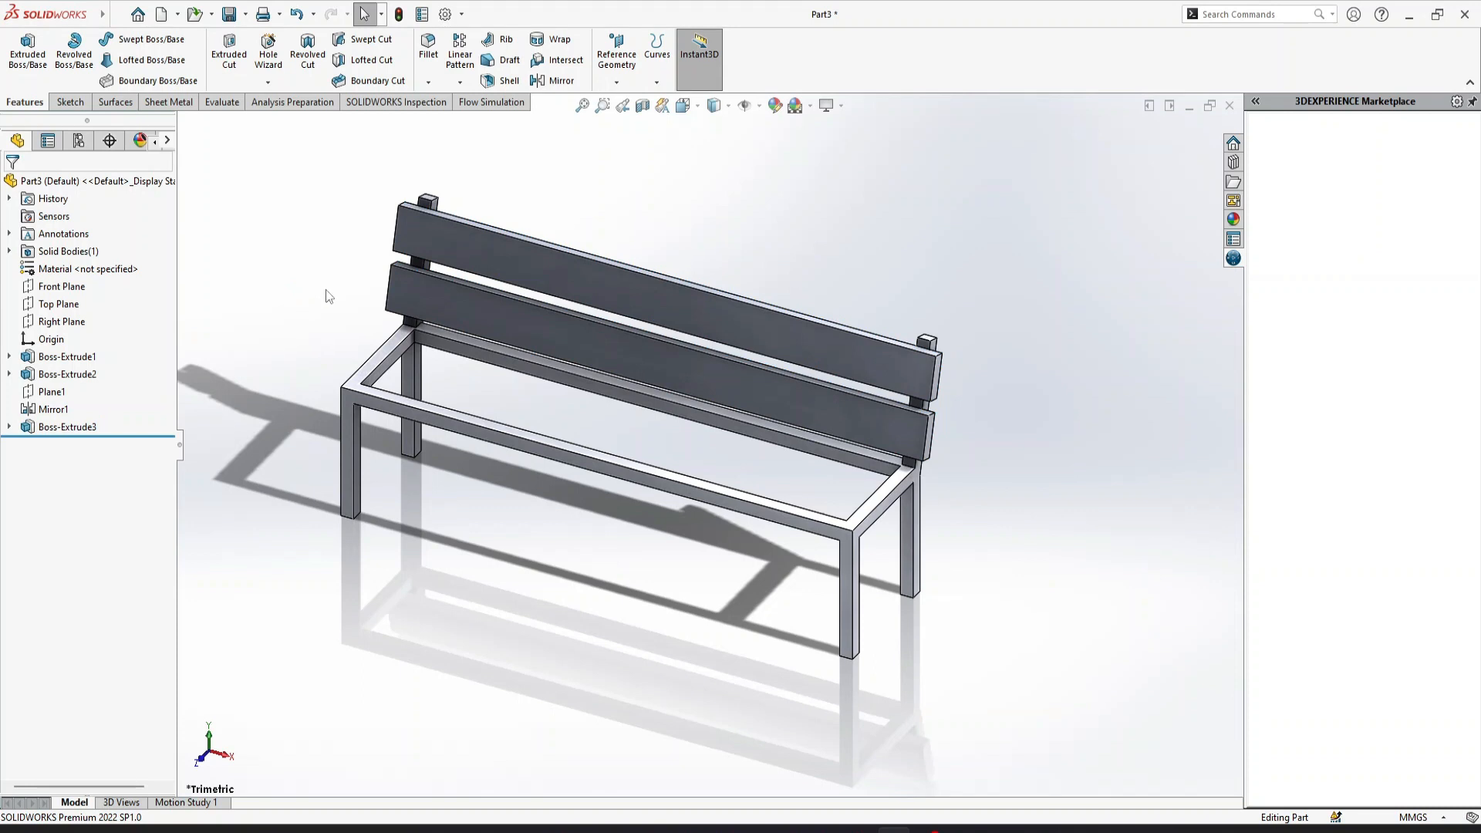
Step: Start a sketch on the seat frame's top face and draw three parallel slat rectangles, each about 209 mm long and 9 to 12 mm wide
click(356, 383)
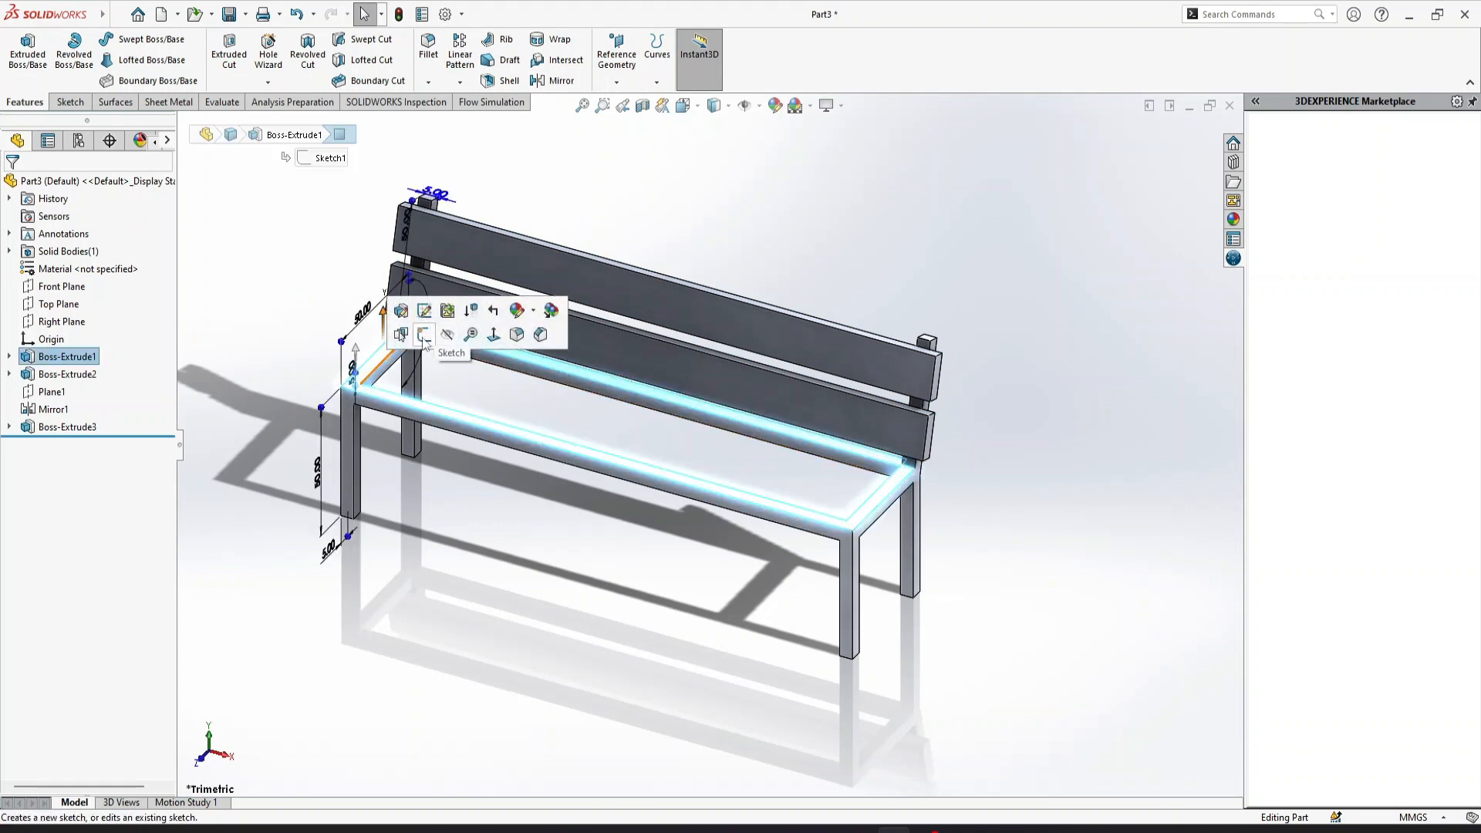
click(422, 335)
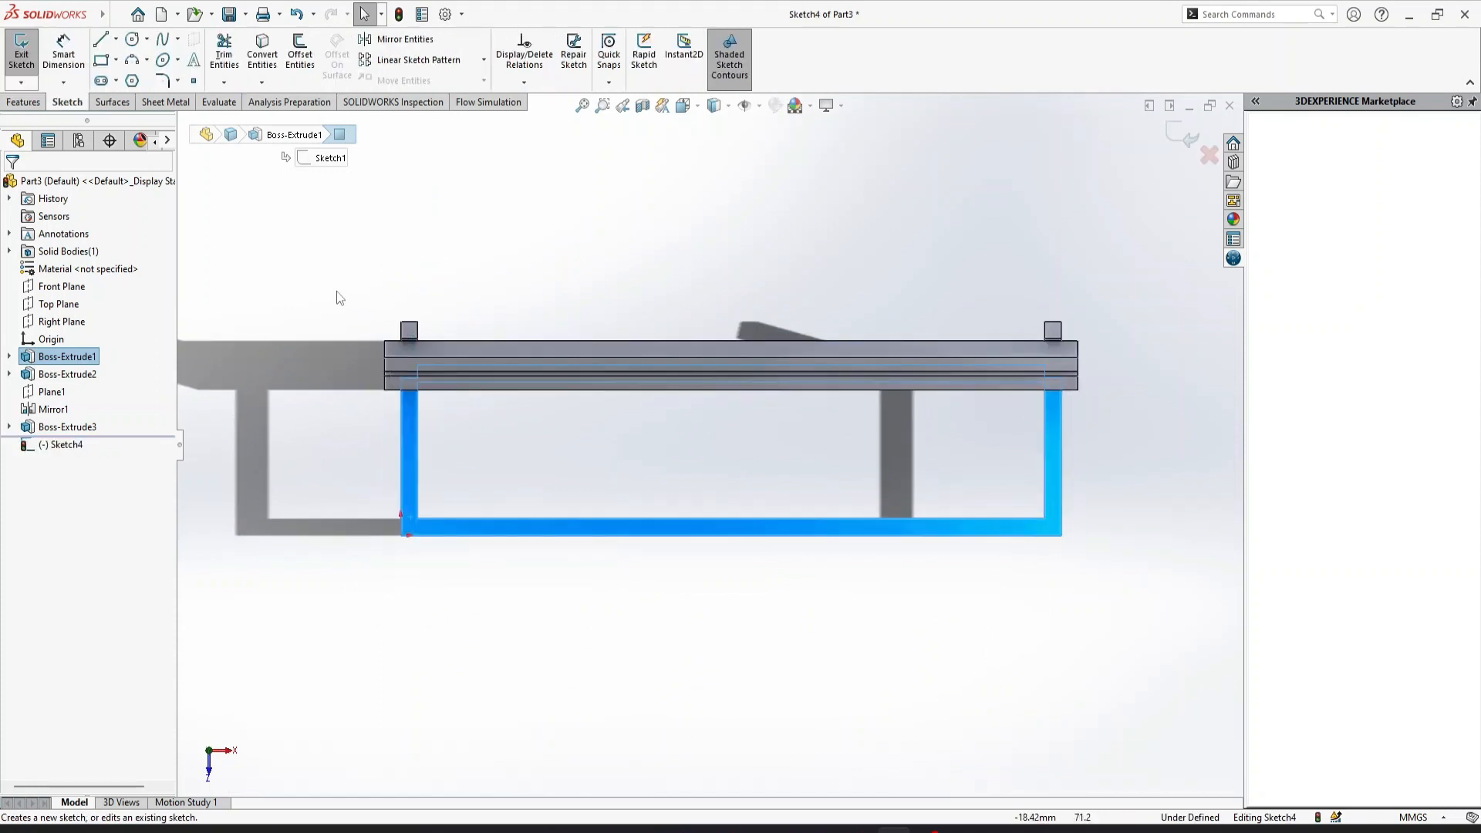
click(101, 61)
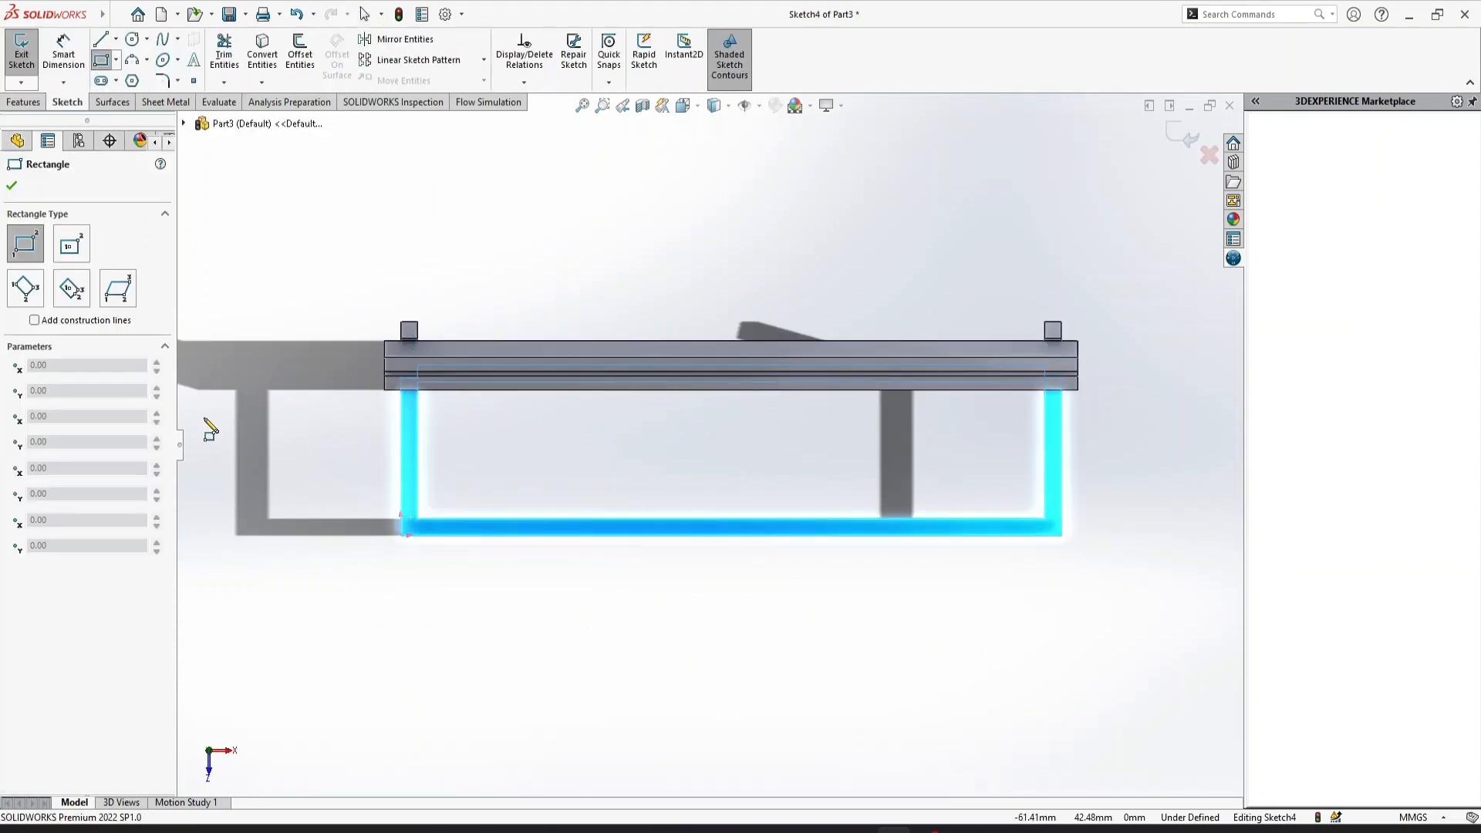
click(386, 554)
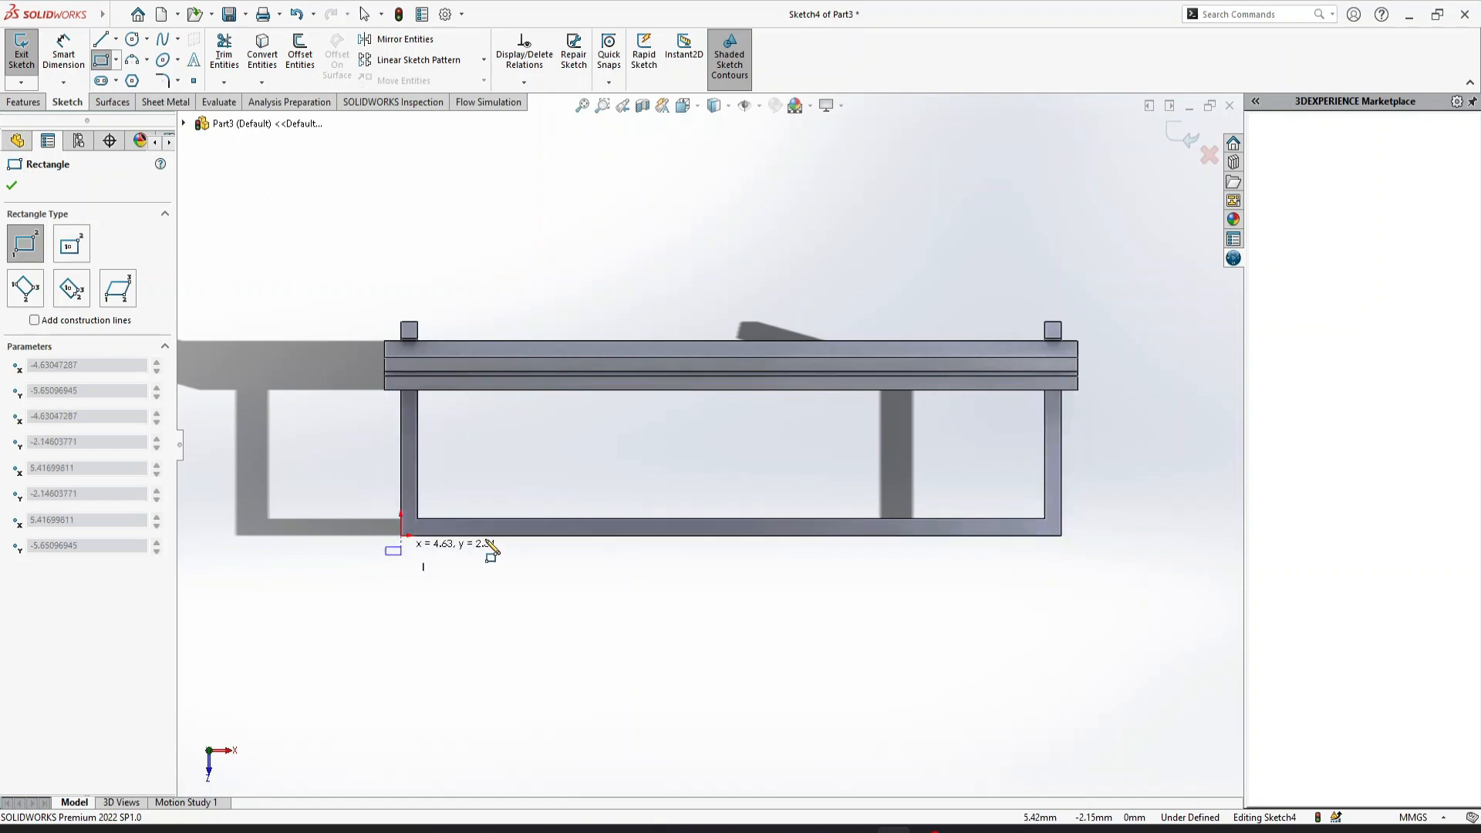
click(1076, 514)
click(1074, 494)
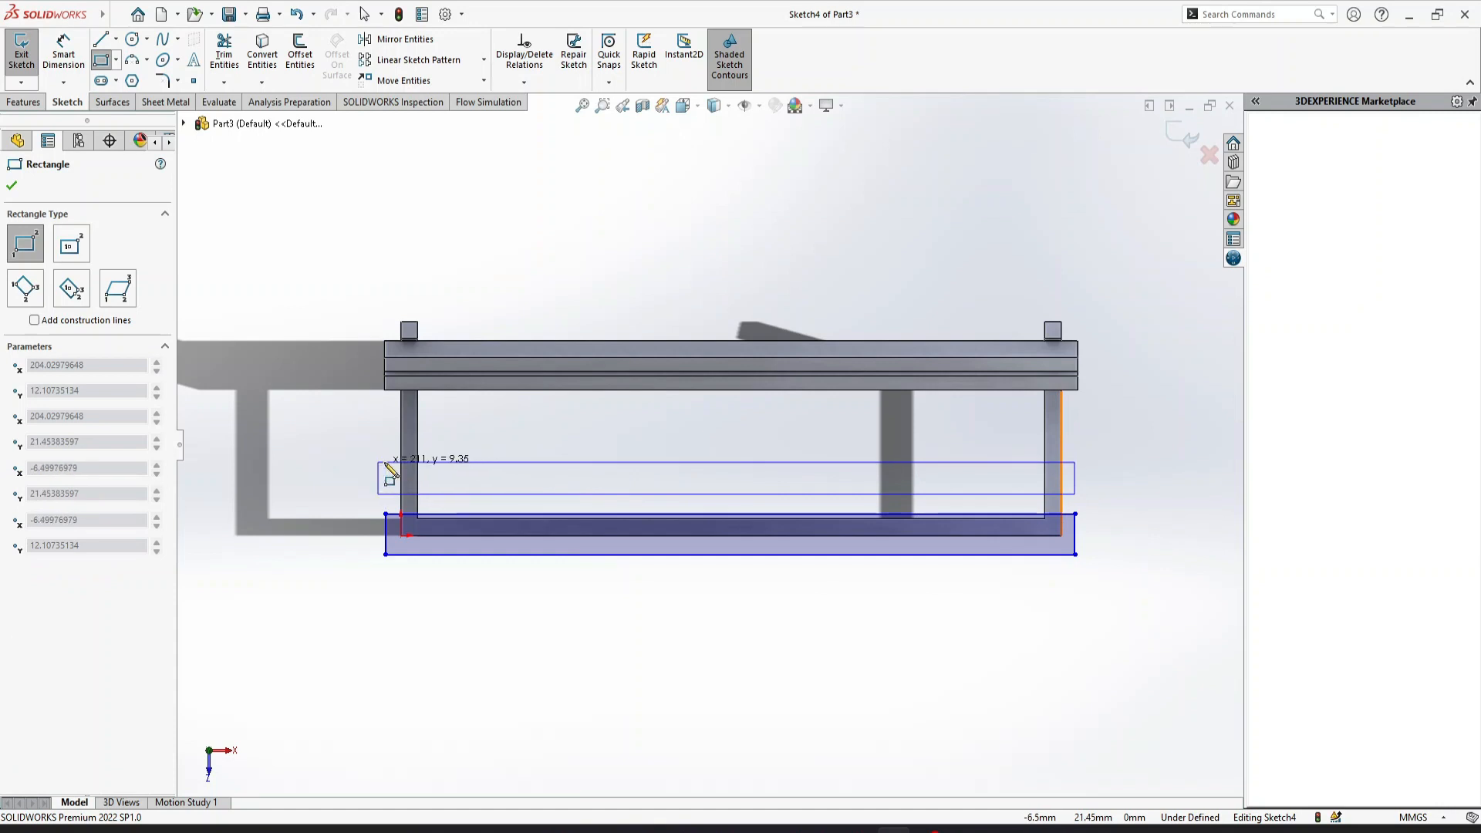
click(385, 462)
click(1075, 441)
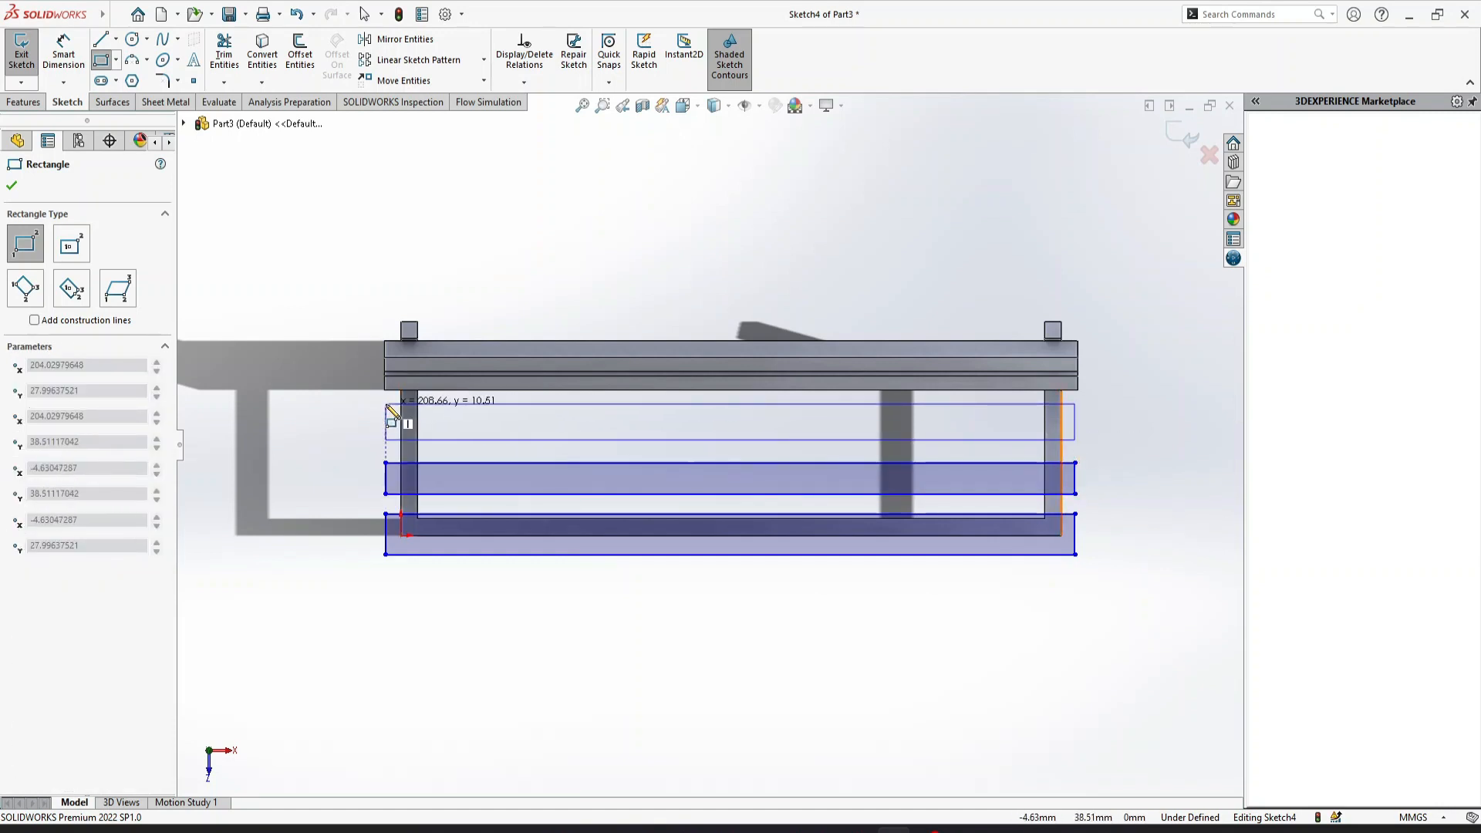
click(385, 404)
key(Escape)
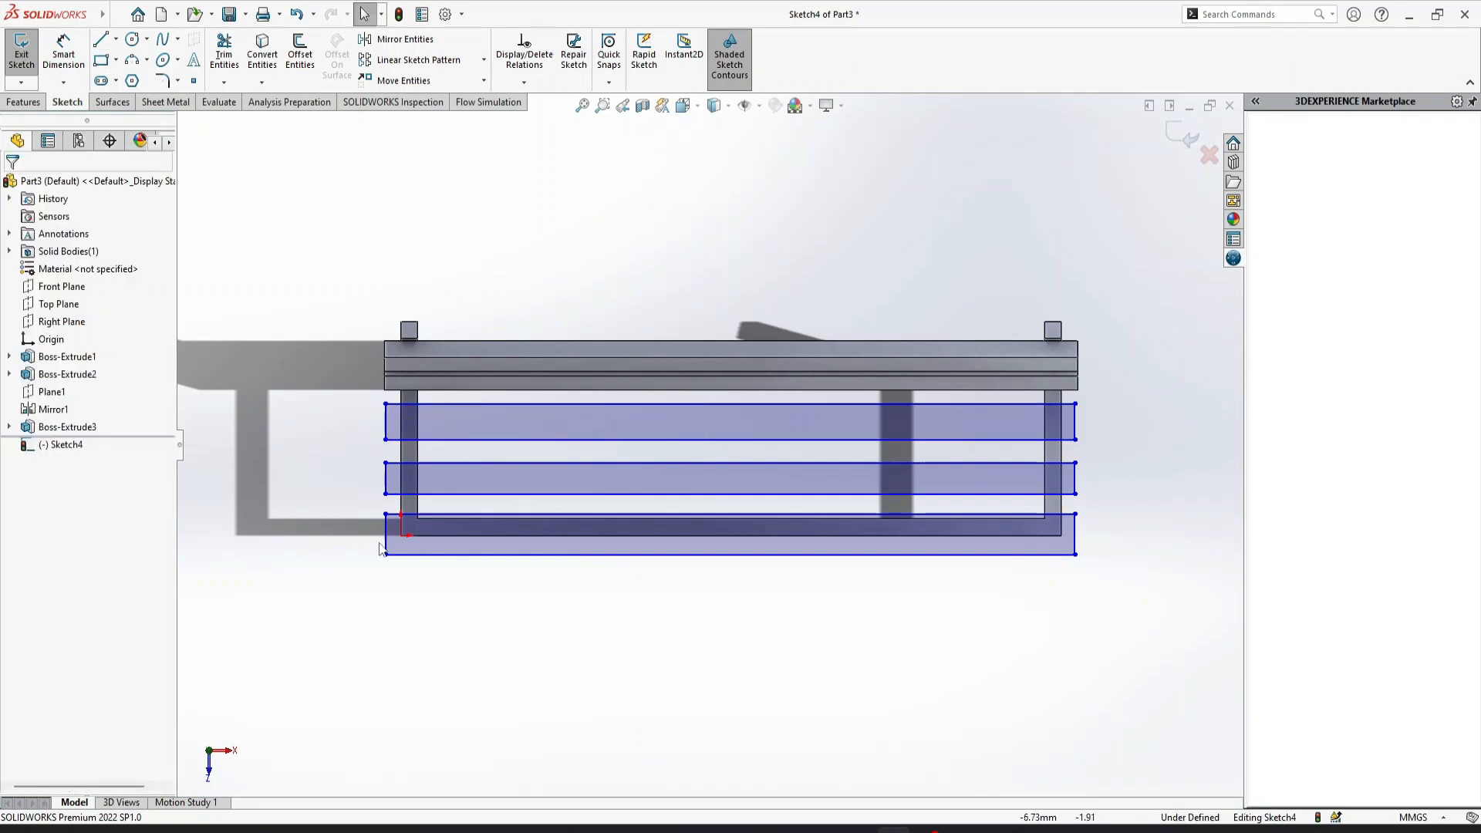
Step: Make the three seat slats equal in width and length with Equal relations among their left end edges and among their front edges
click(387, 540)
ctrl+click(386, 484)
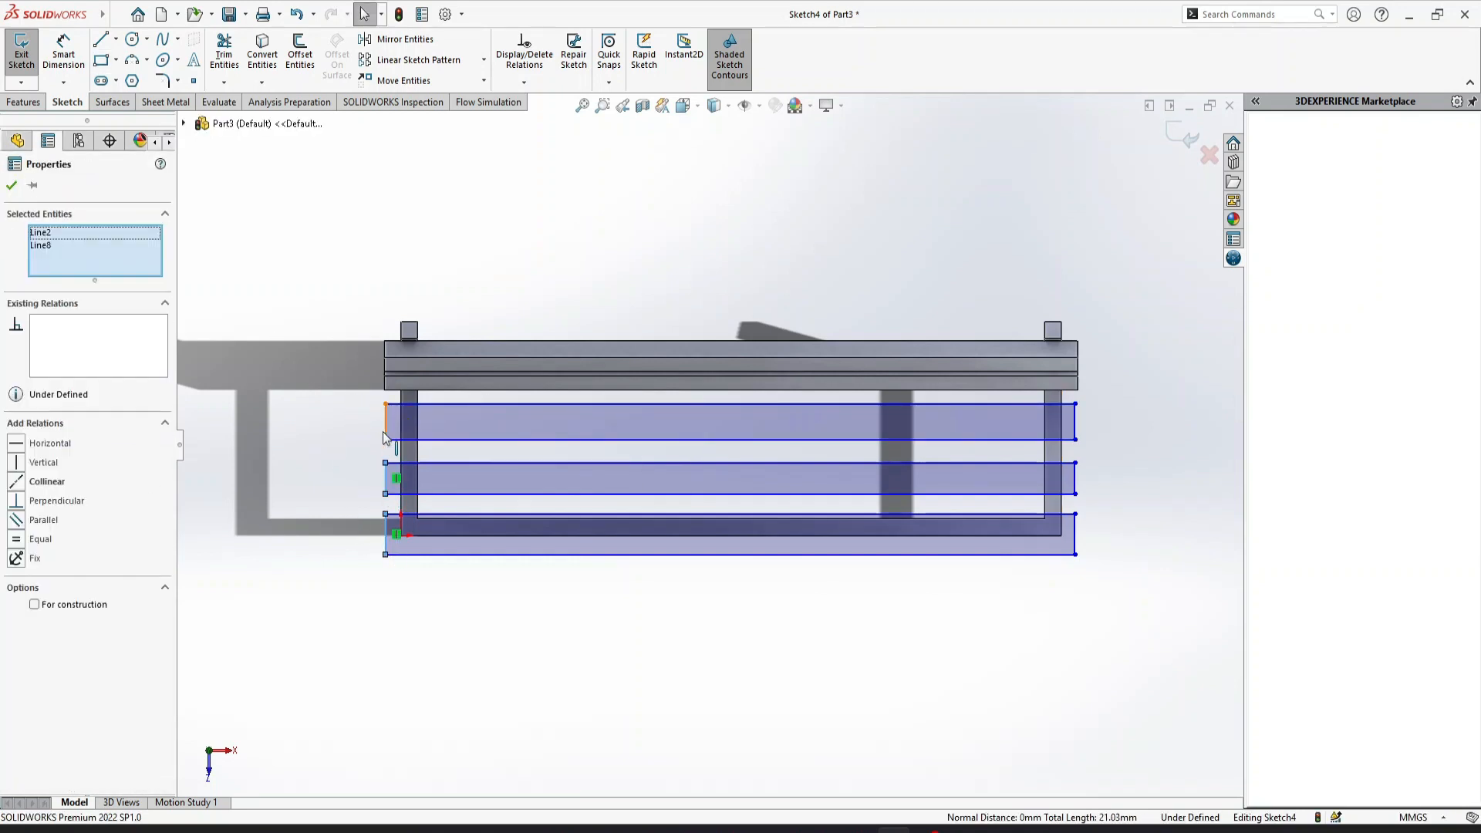
ctrl+click(384, 431)
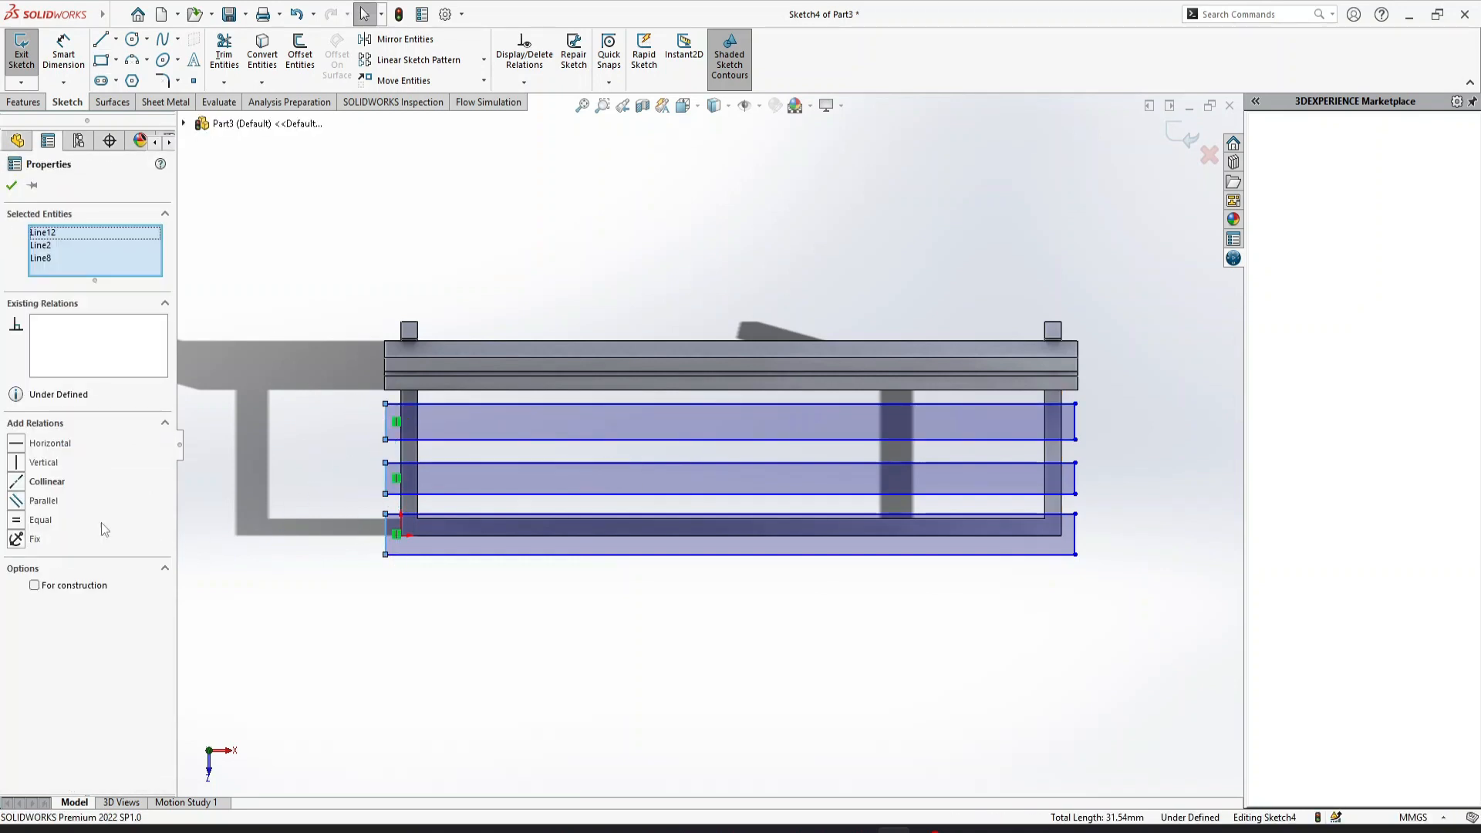
click(16, 522)
click(250, 540)
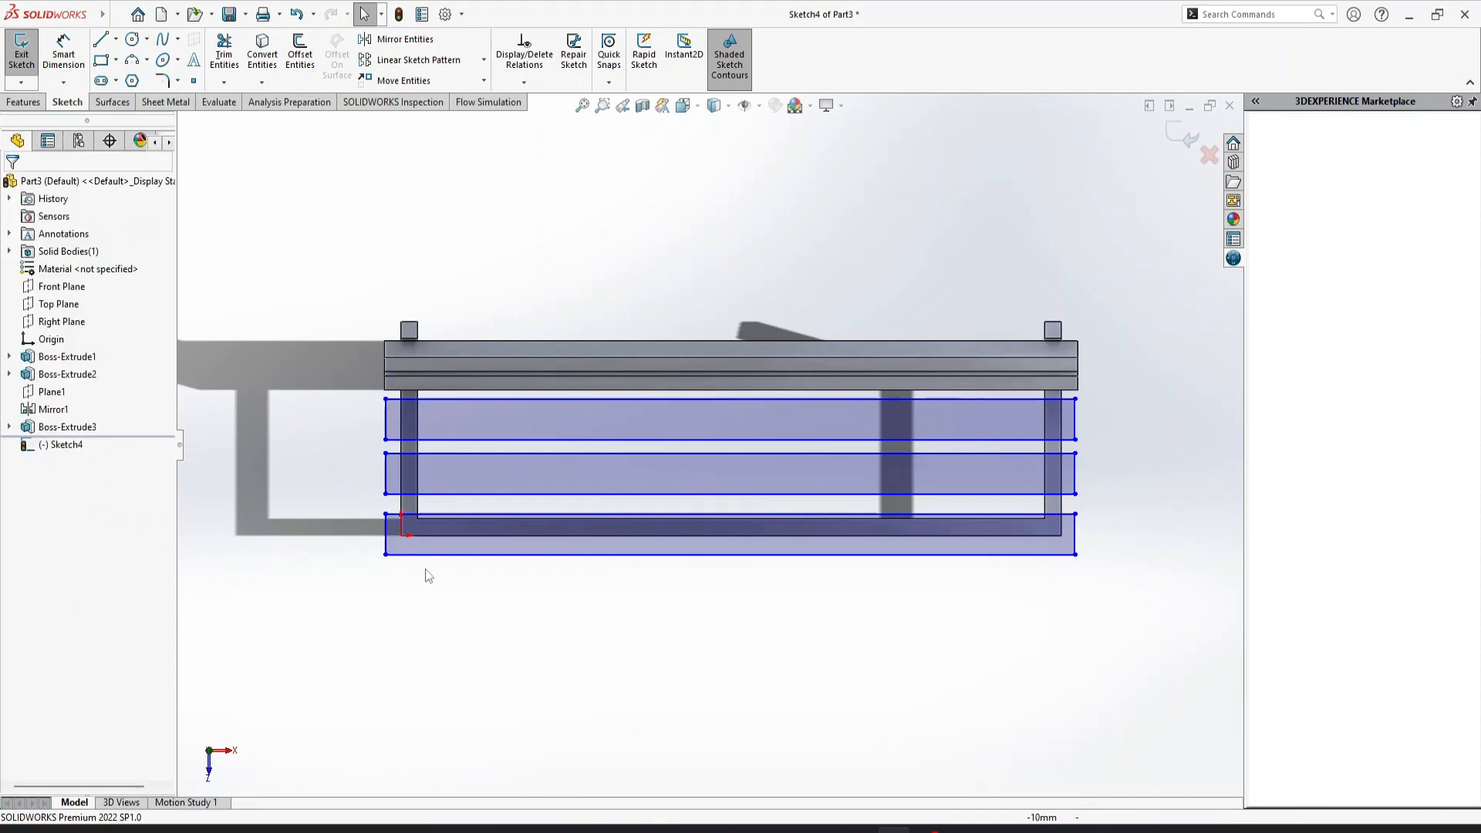
click(641, 560)
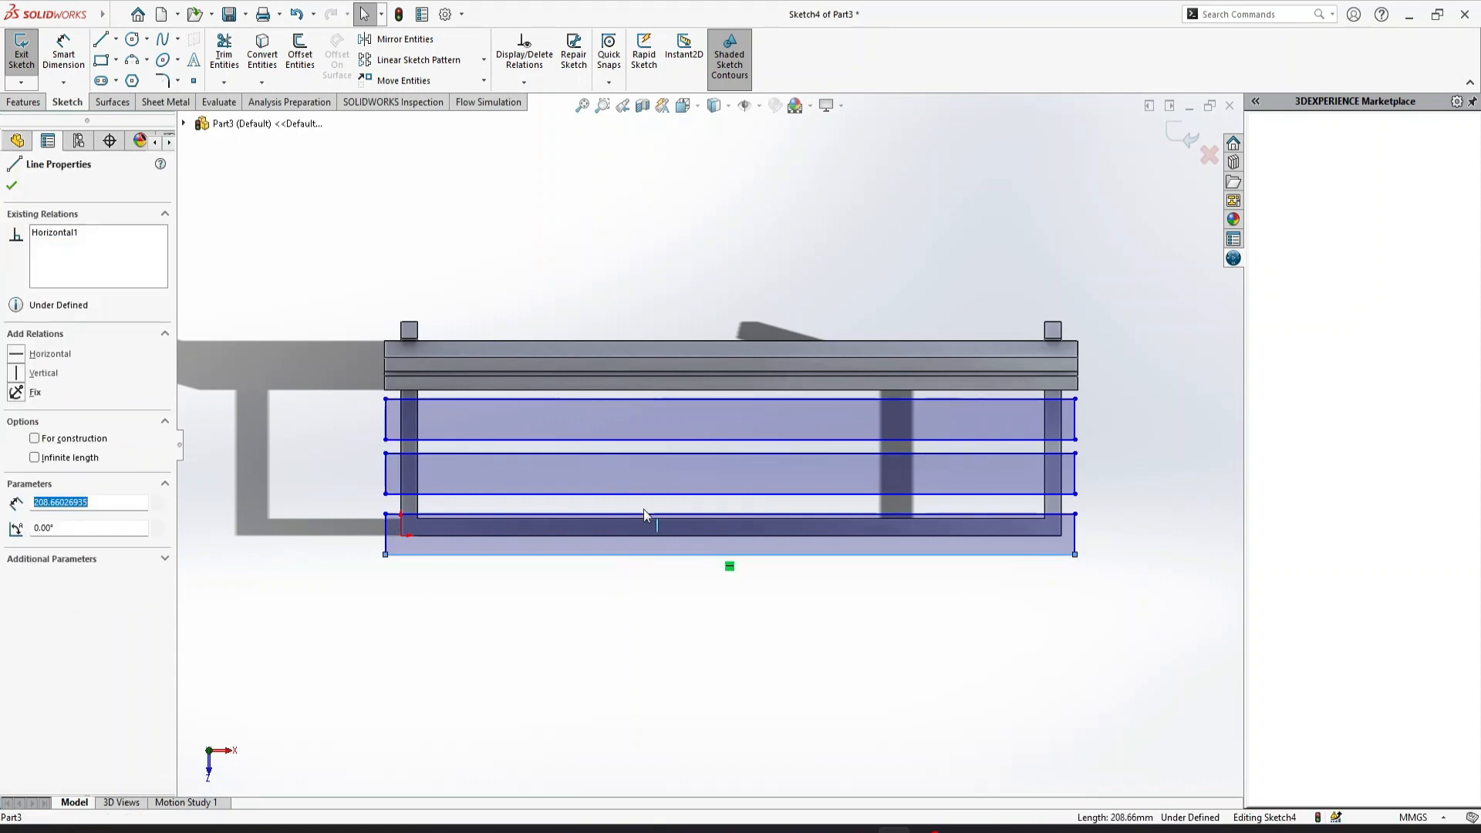
ctrl+click(647, 494)
ctrl+click(634, 441)
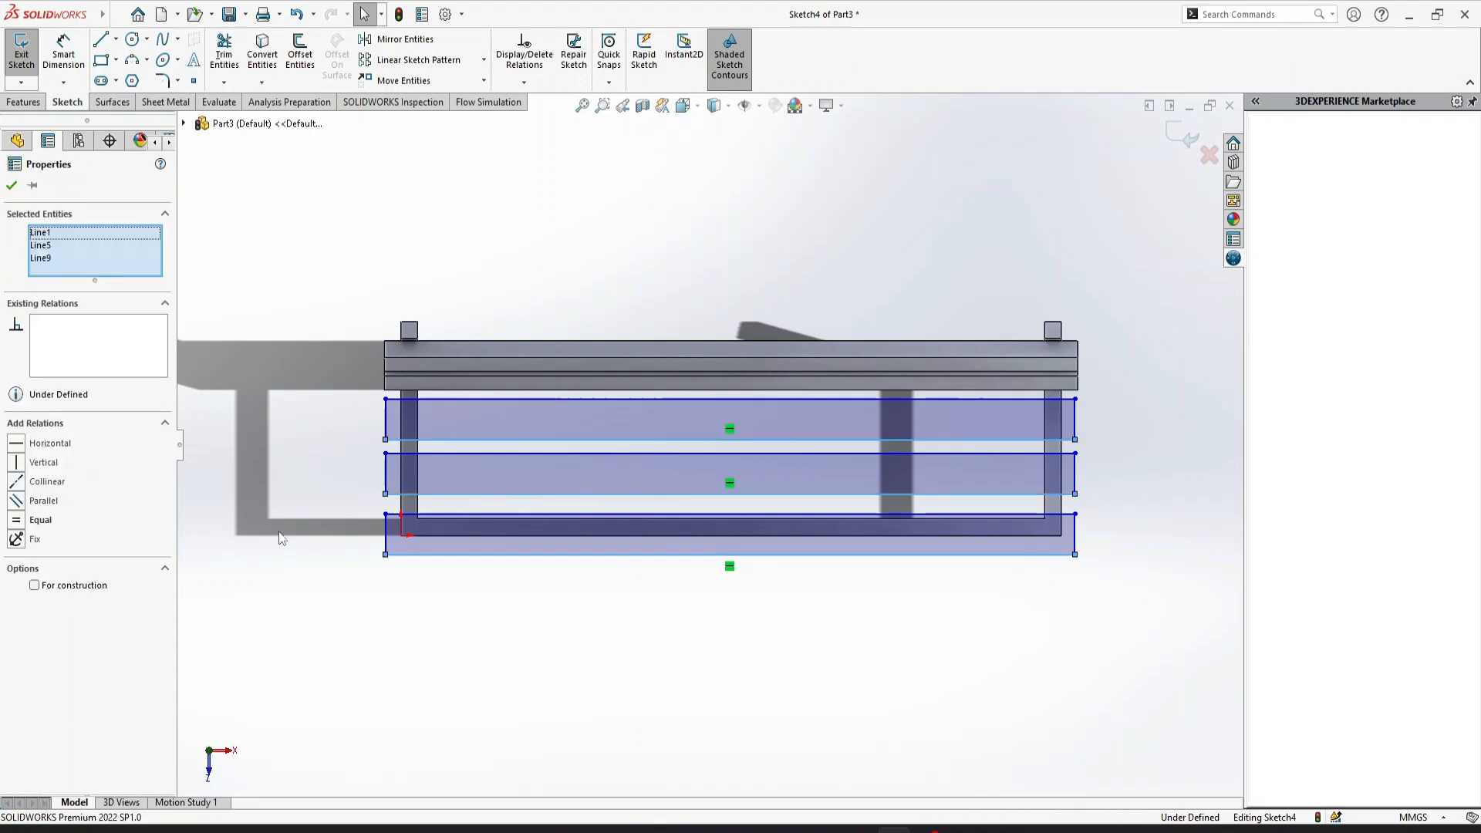
click(295, 623)
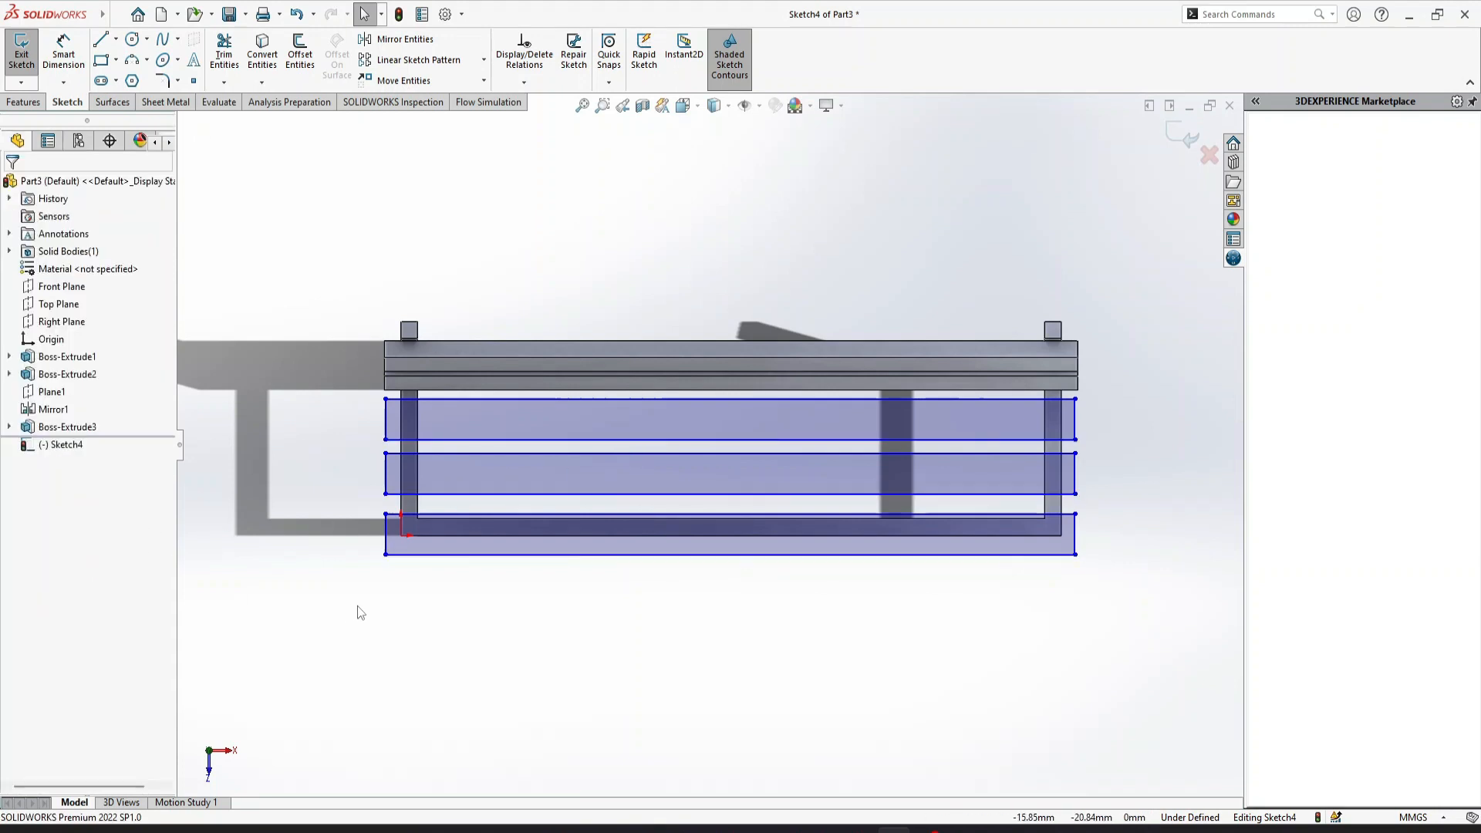
Step: Dimension the front seat slat's overhang beyond the front edge of the seat frame at 5 mm
click(64, 55)
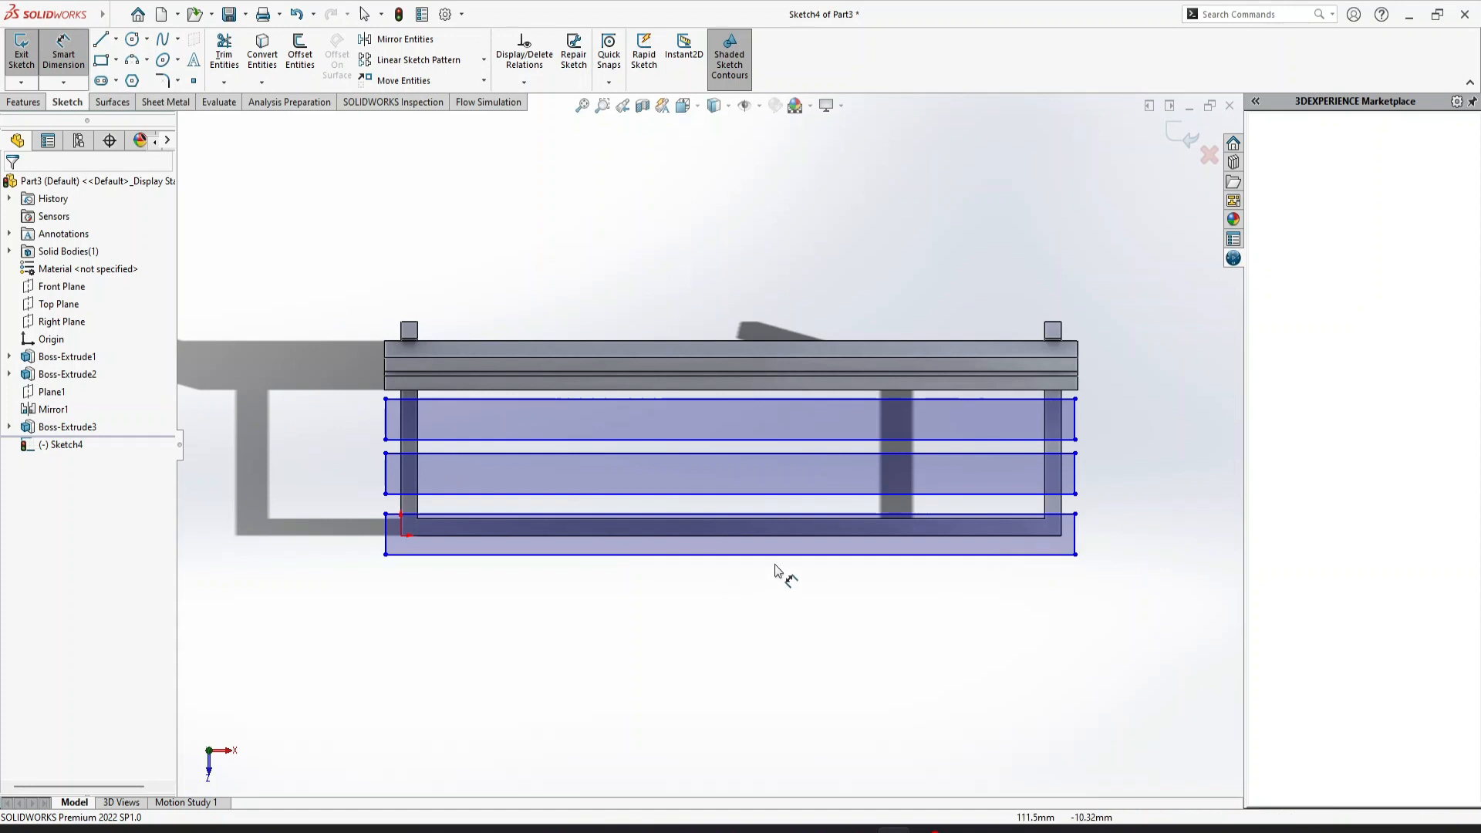
click(999, 554)
click(1001, 535)
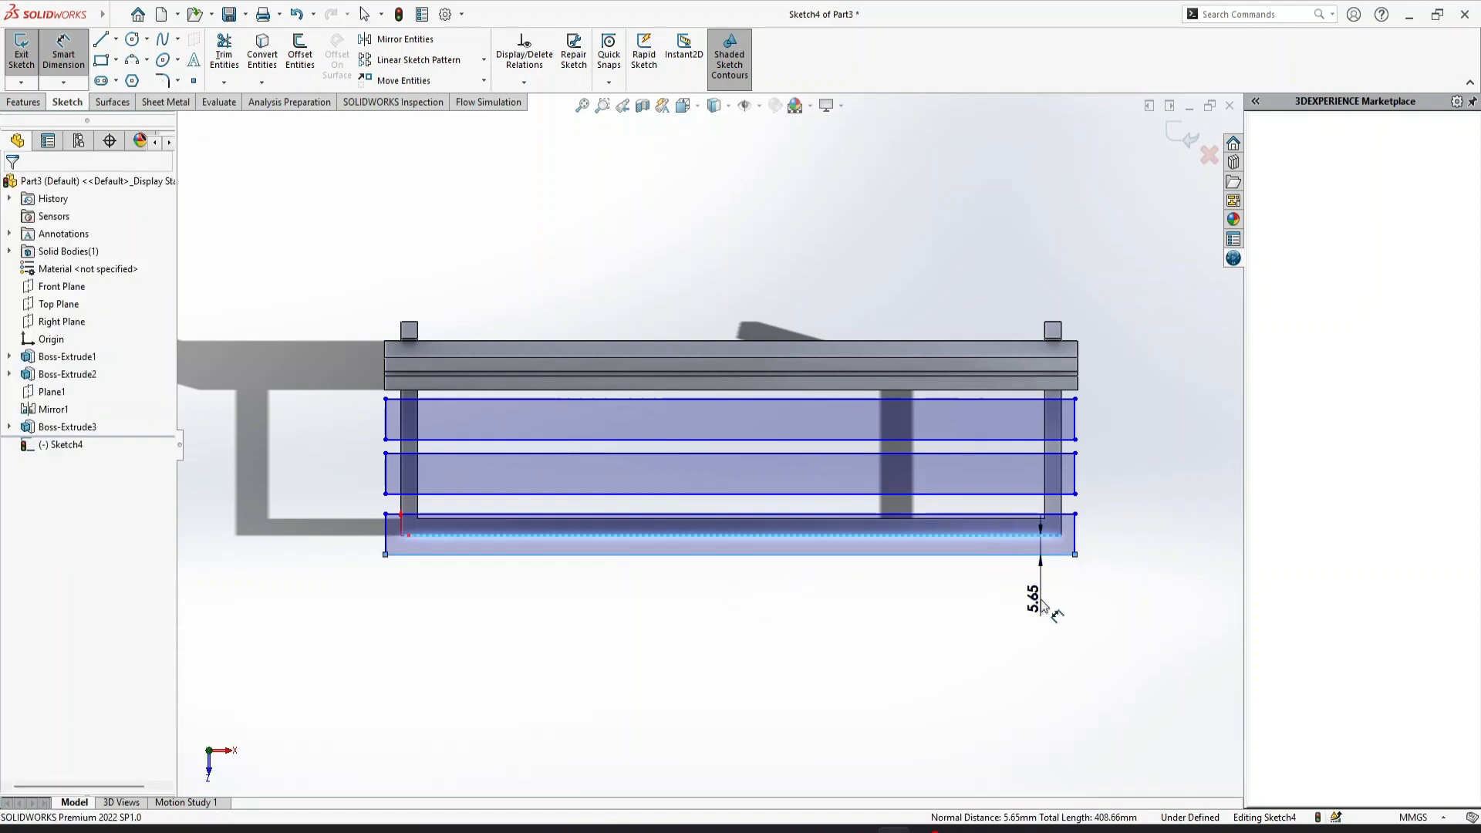
click(1043, 606)
text(5)
key(Return)
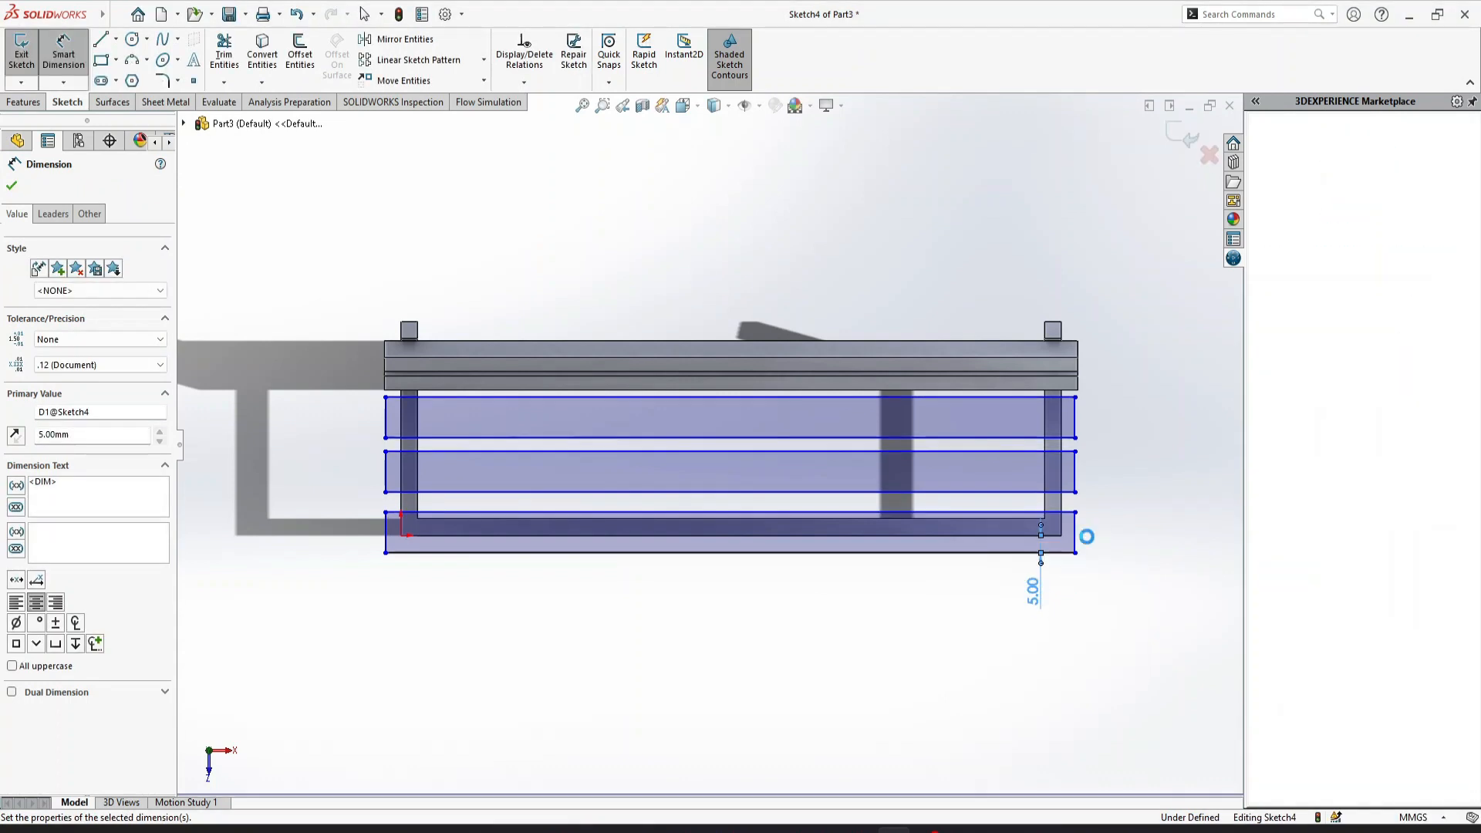
Step: Dimension the gap between the front and middle seat slats at 3 mm
click(1071, 511)
click(1071, 492)
click(1140, 551)
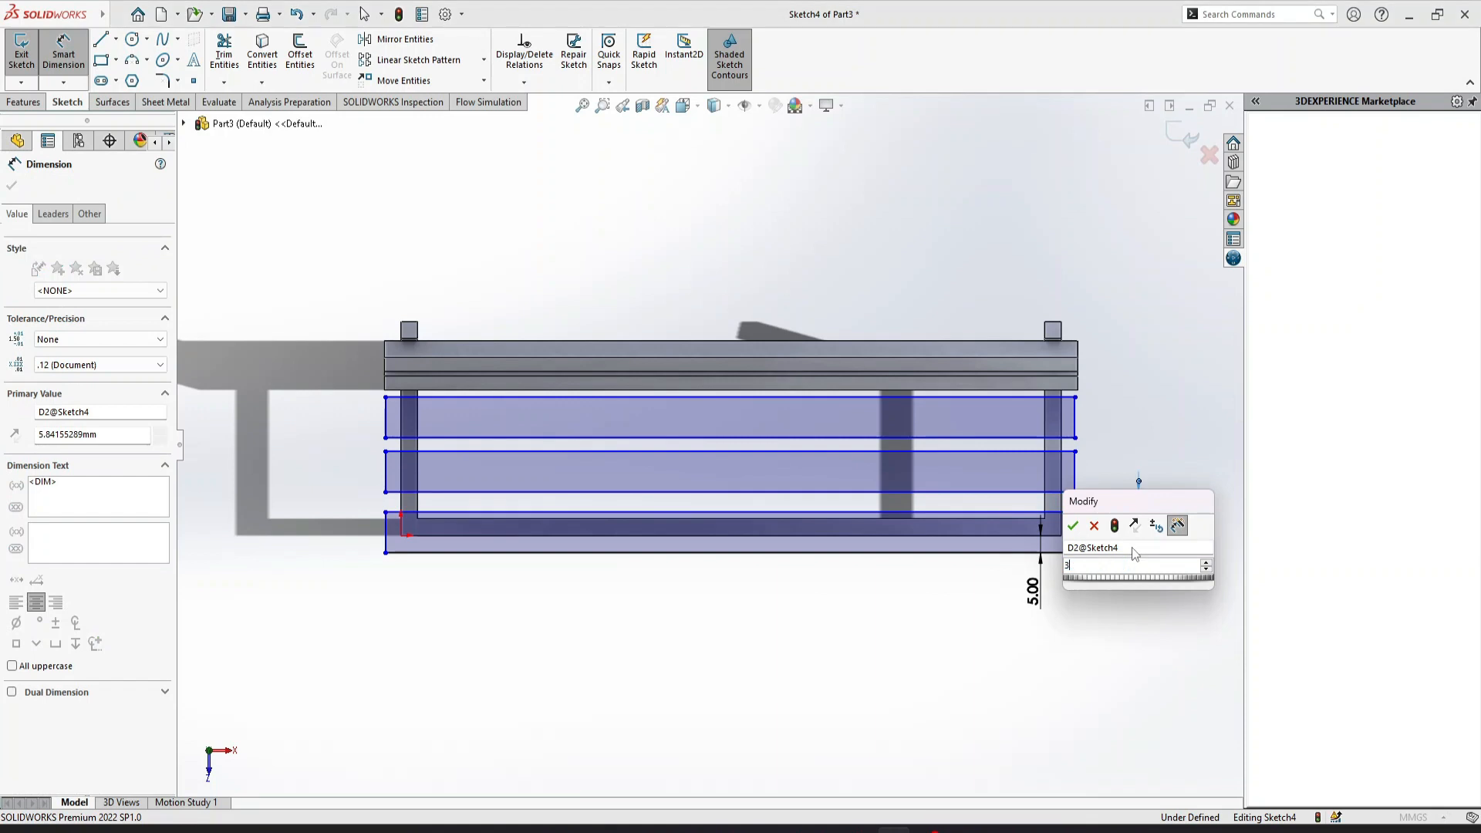
text(3)
key(Return)
Step: Dimension the gap between the middle and rear seat slats at 3 mm
click(1029, 459)
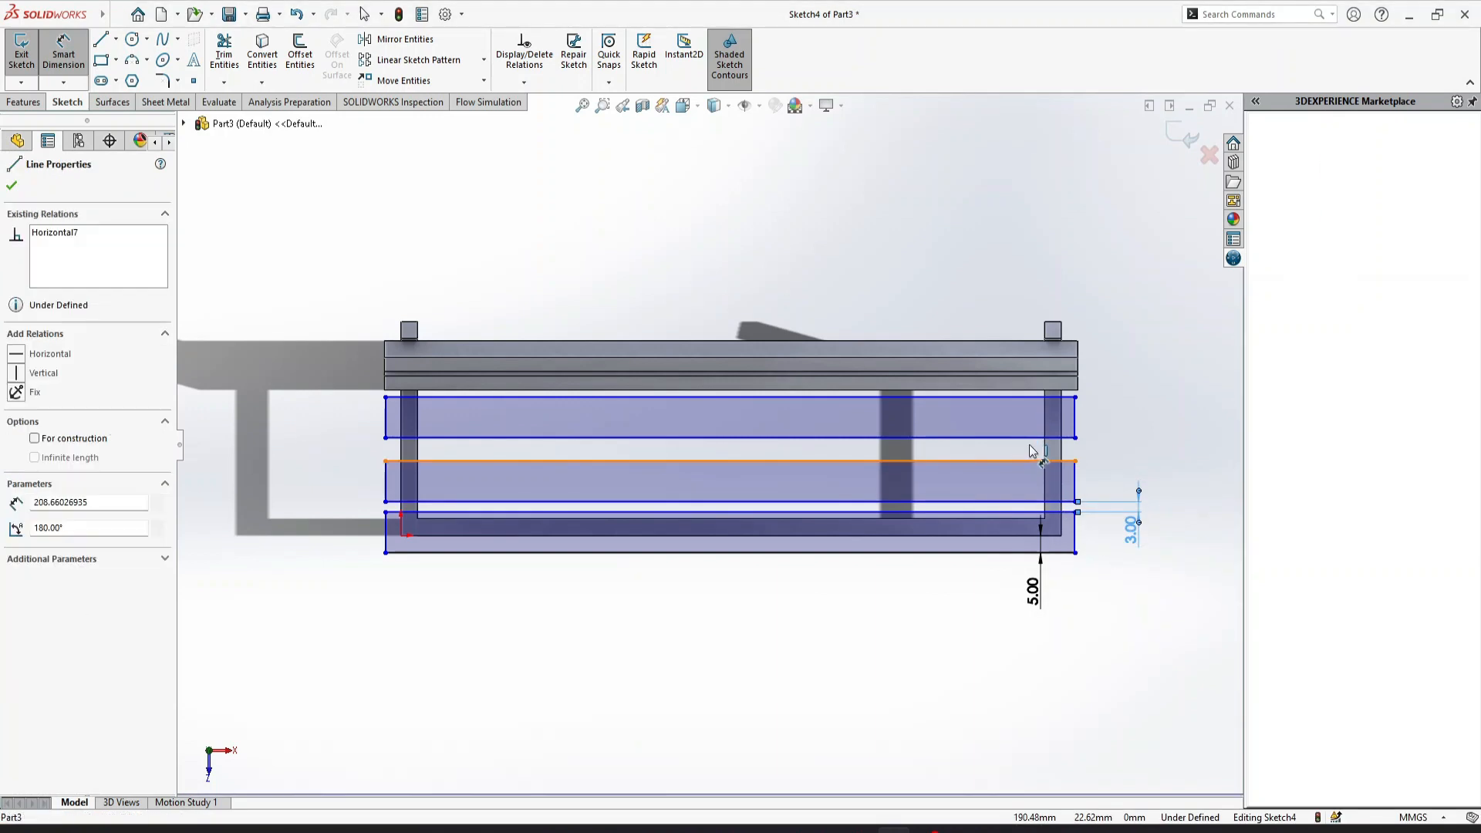
click(1032, 438)
click(1163, 461)
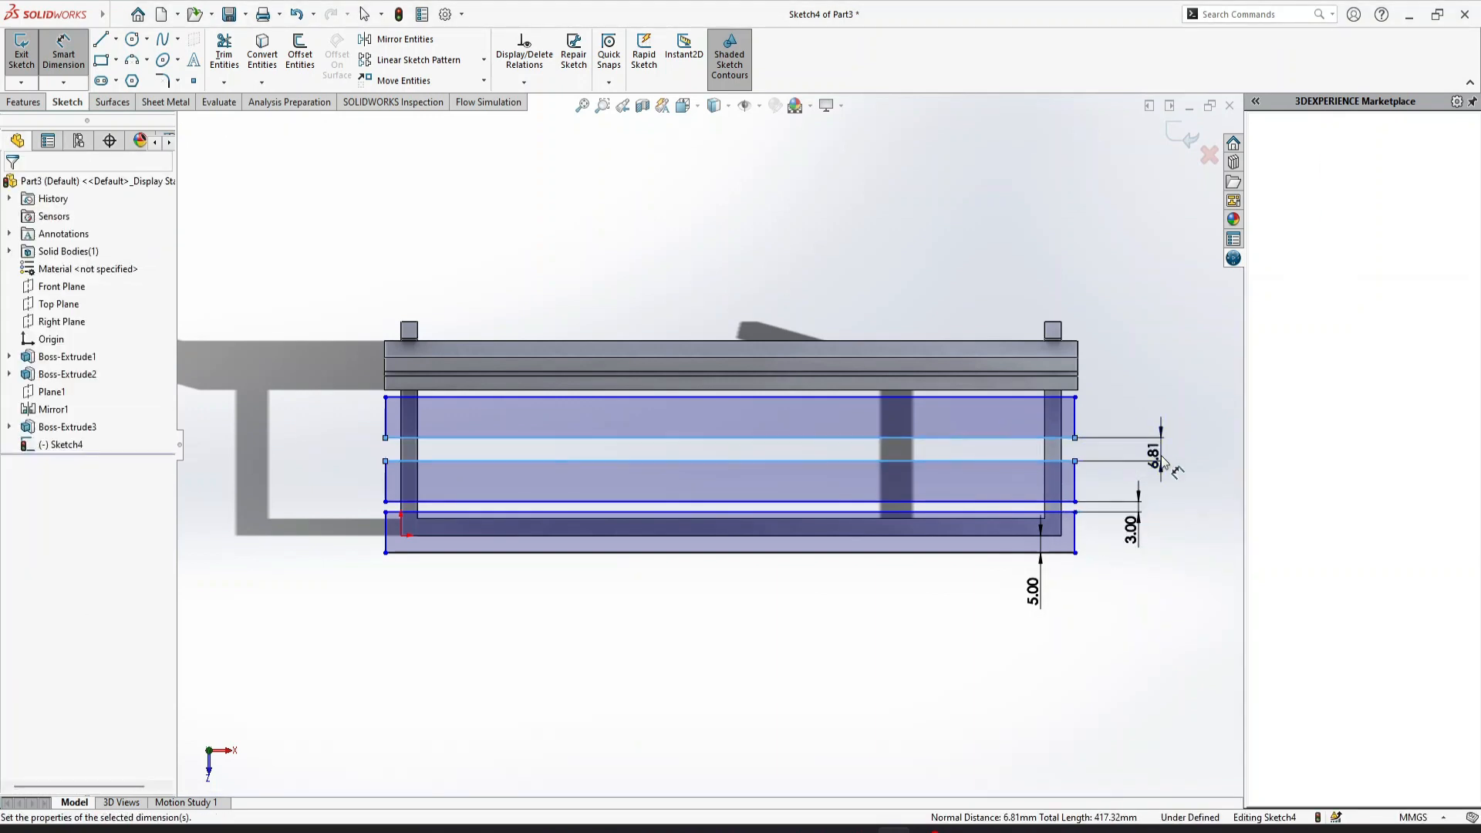
text(3)
key(Return)
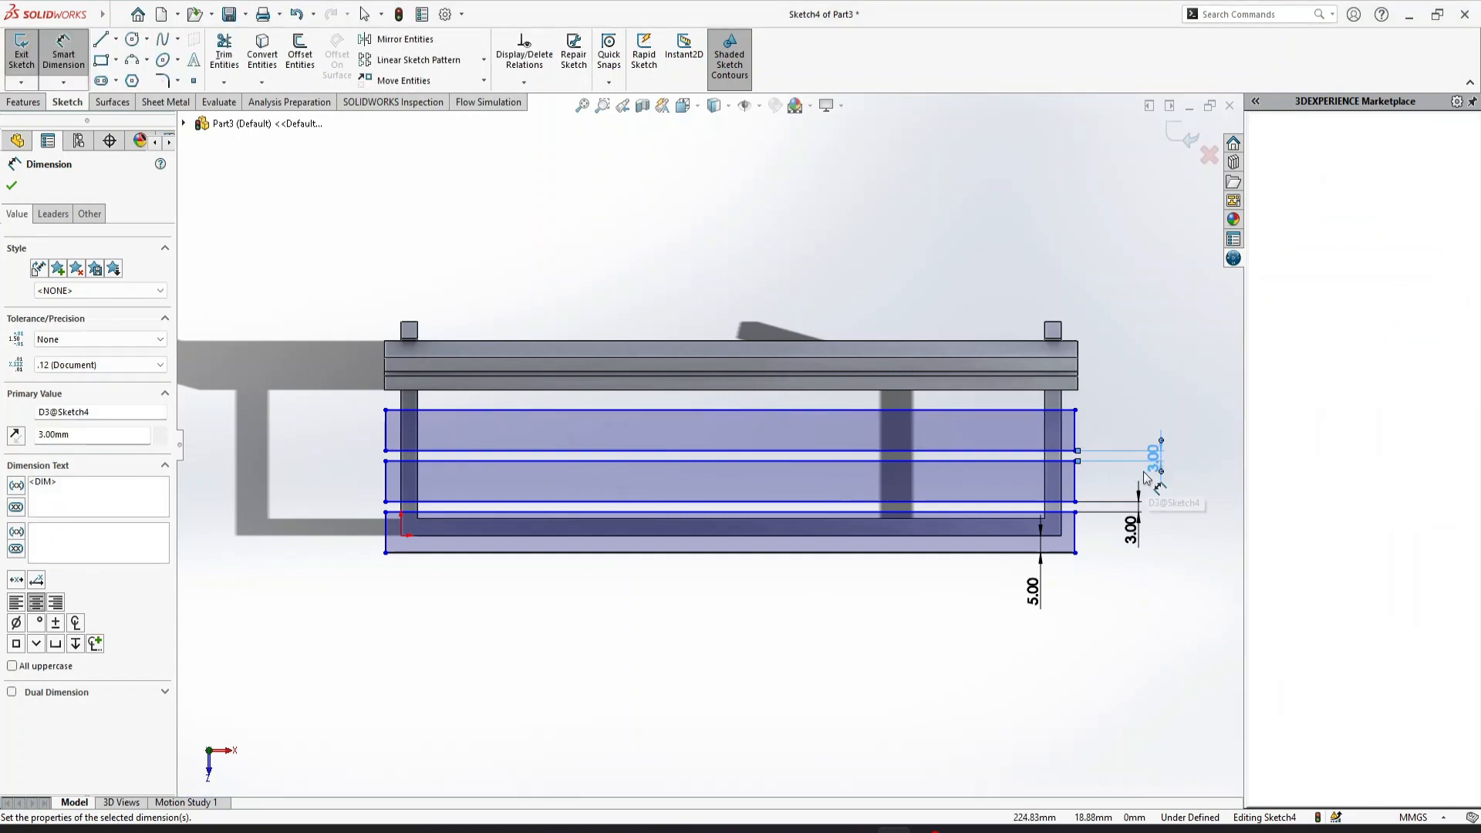
key(Escape)
Step: Dimension the rear seat slat's width along its right end edge at 15 mm
key(ctrl+7)
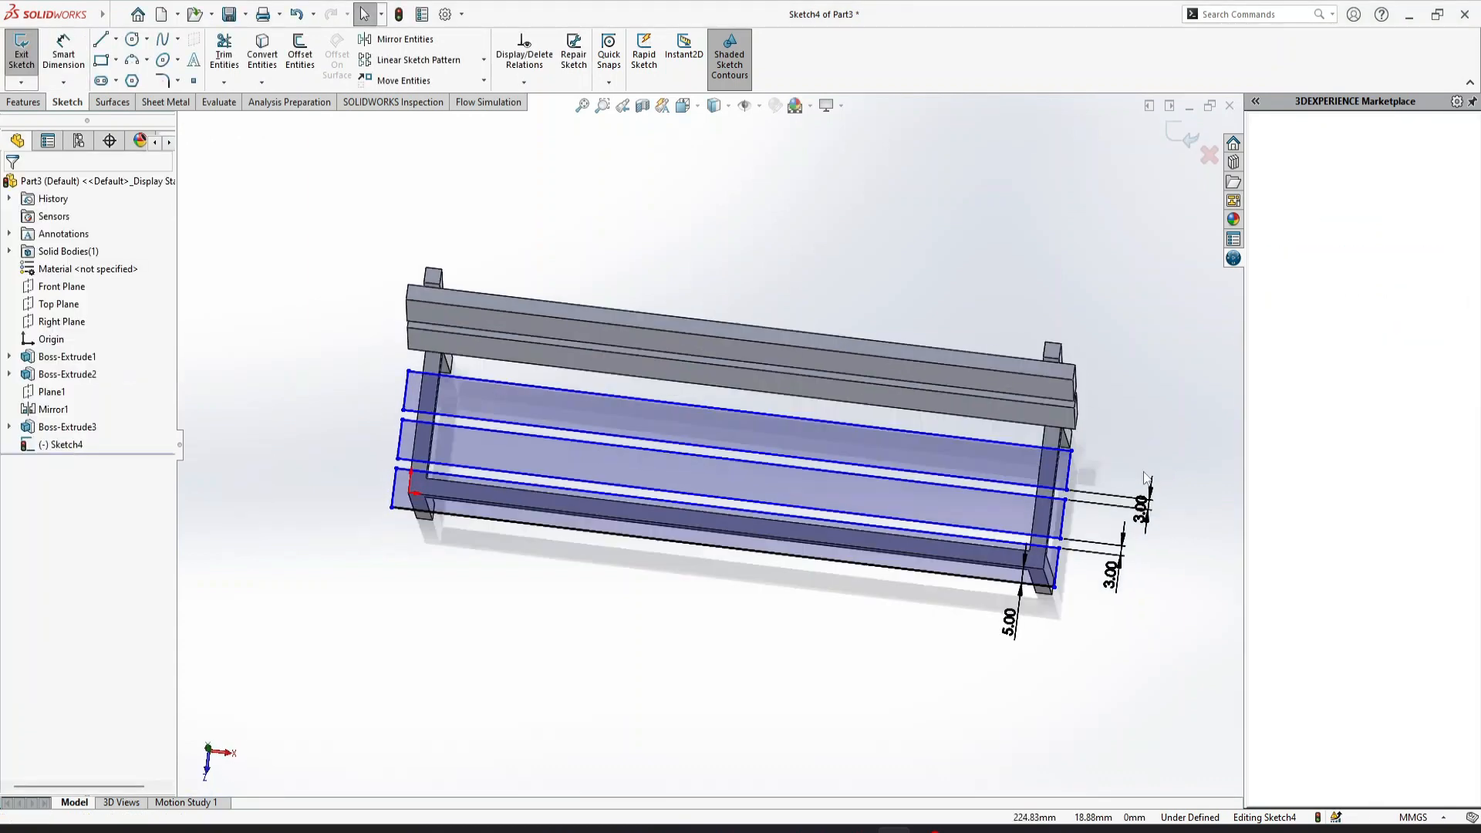
click(44, 66)
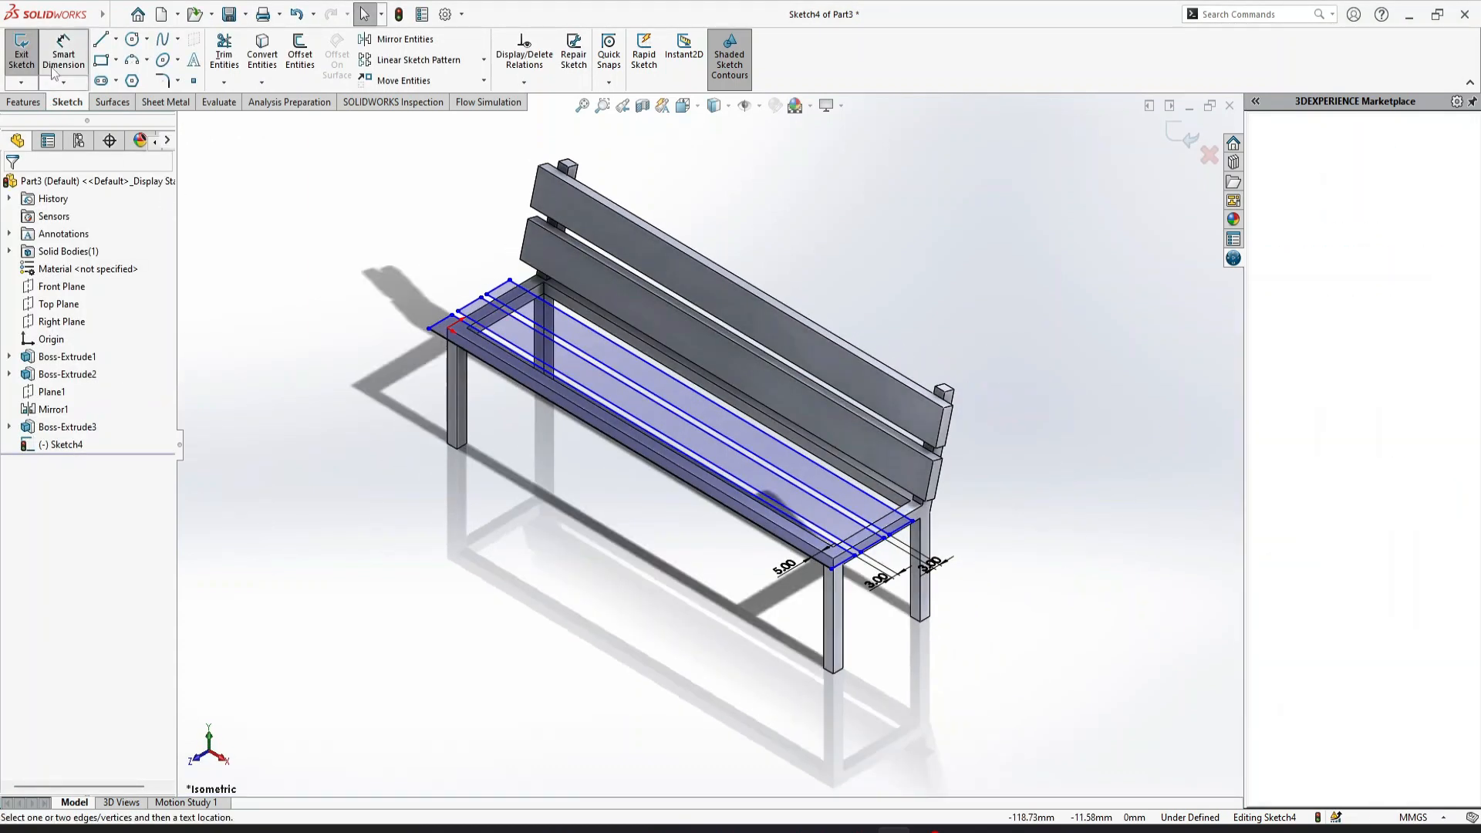
click(602, 105)
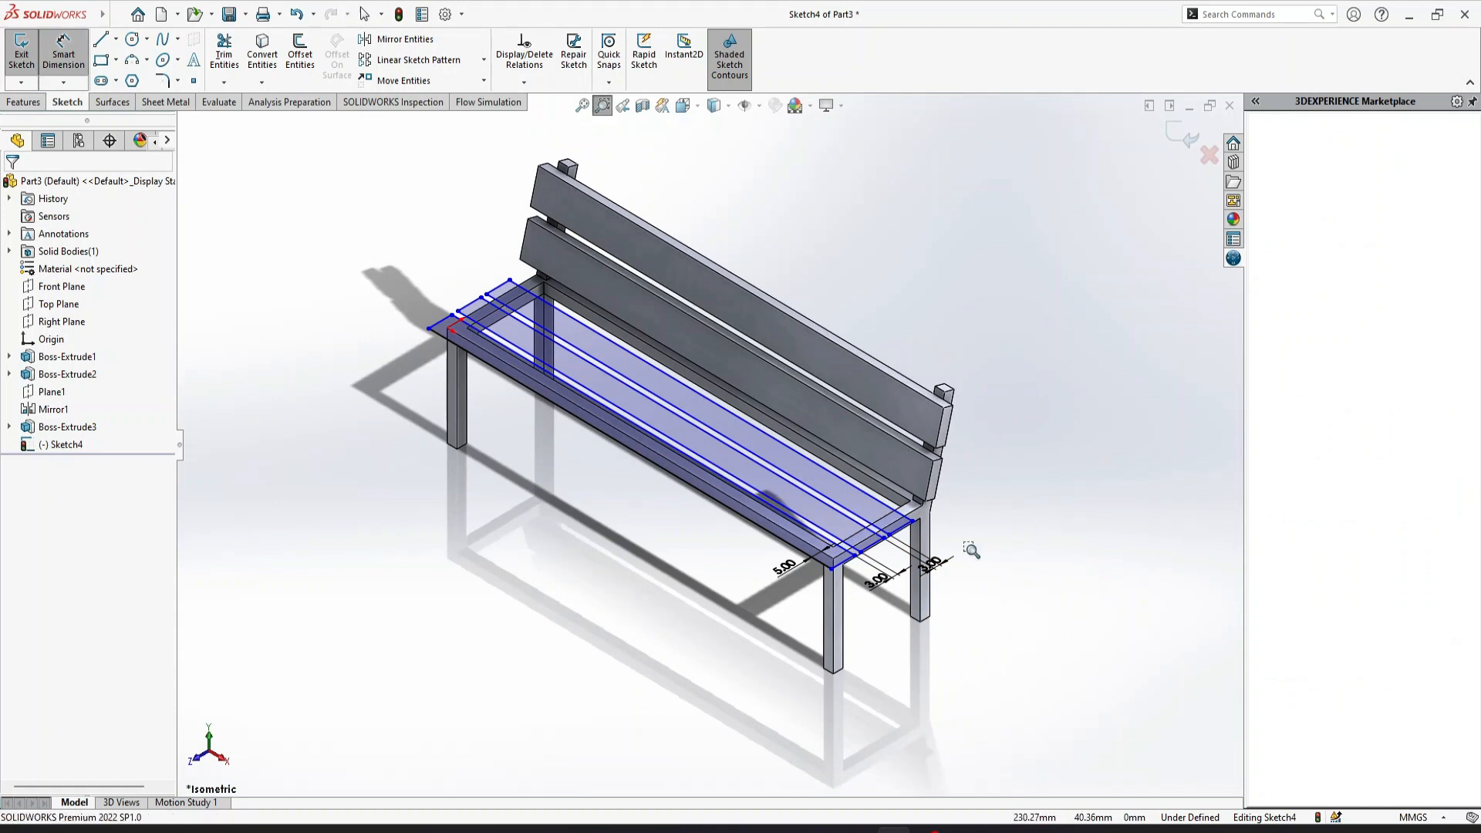
drag(1007, 686, 662, 395)
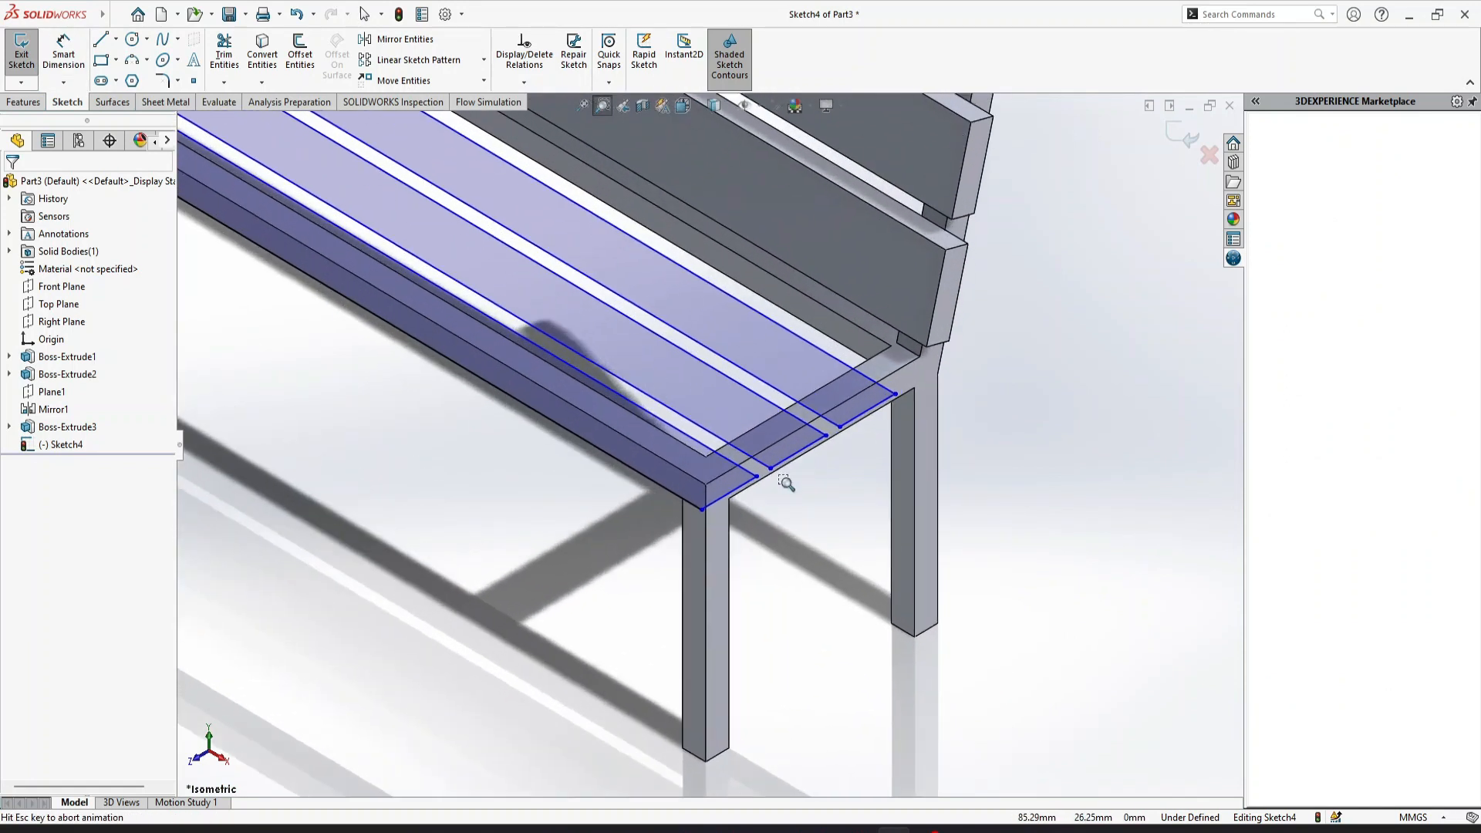
key(Escape)
click(870, 409)
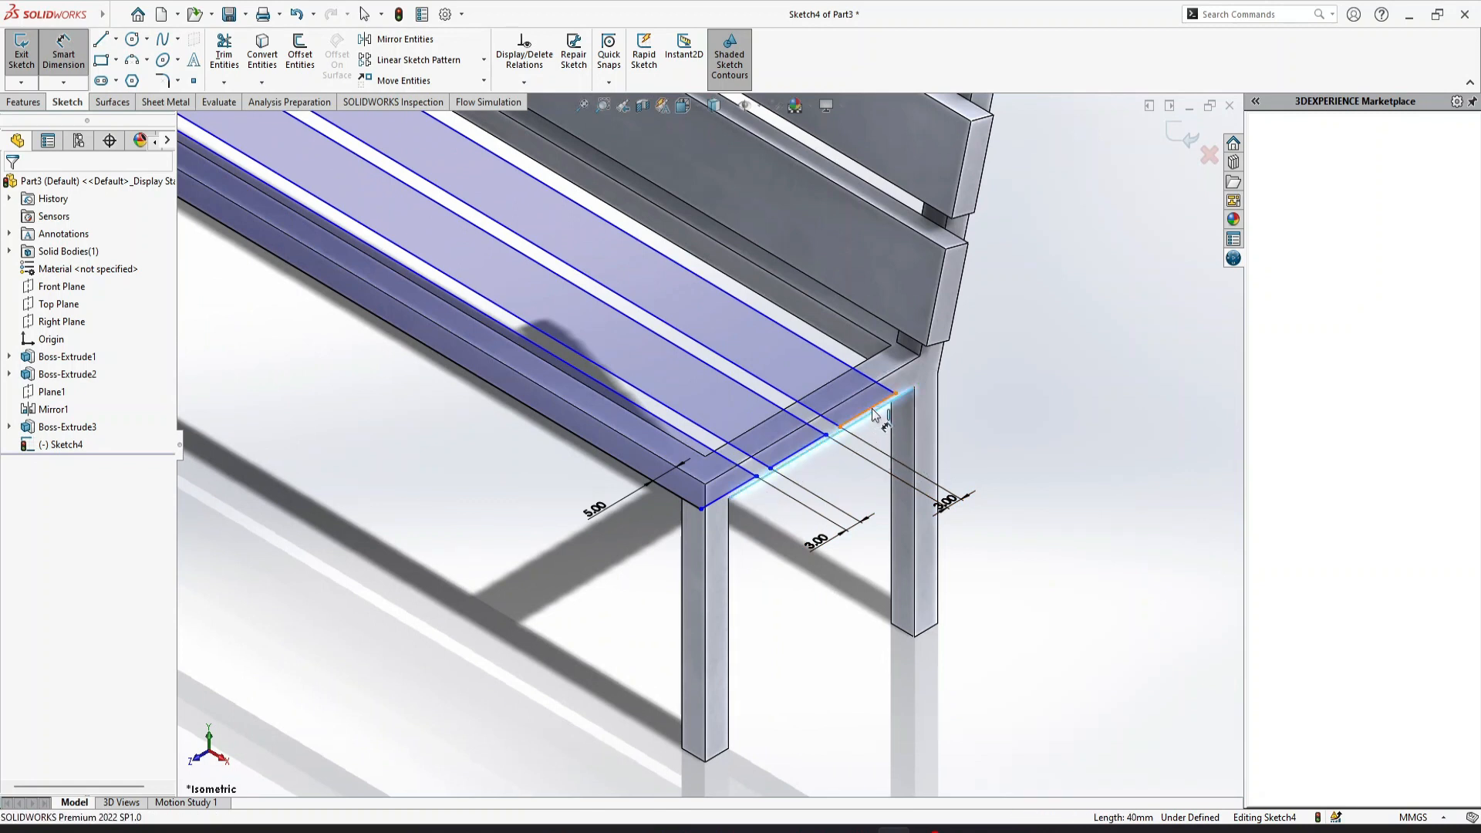
click(872, 414)
click(956, 497)
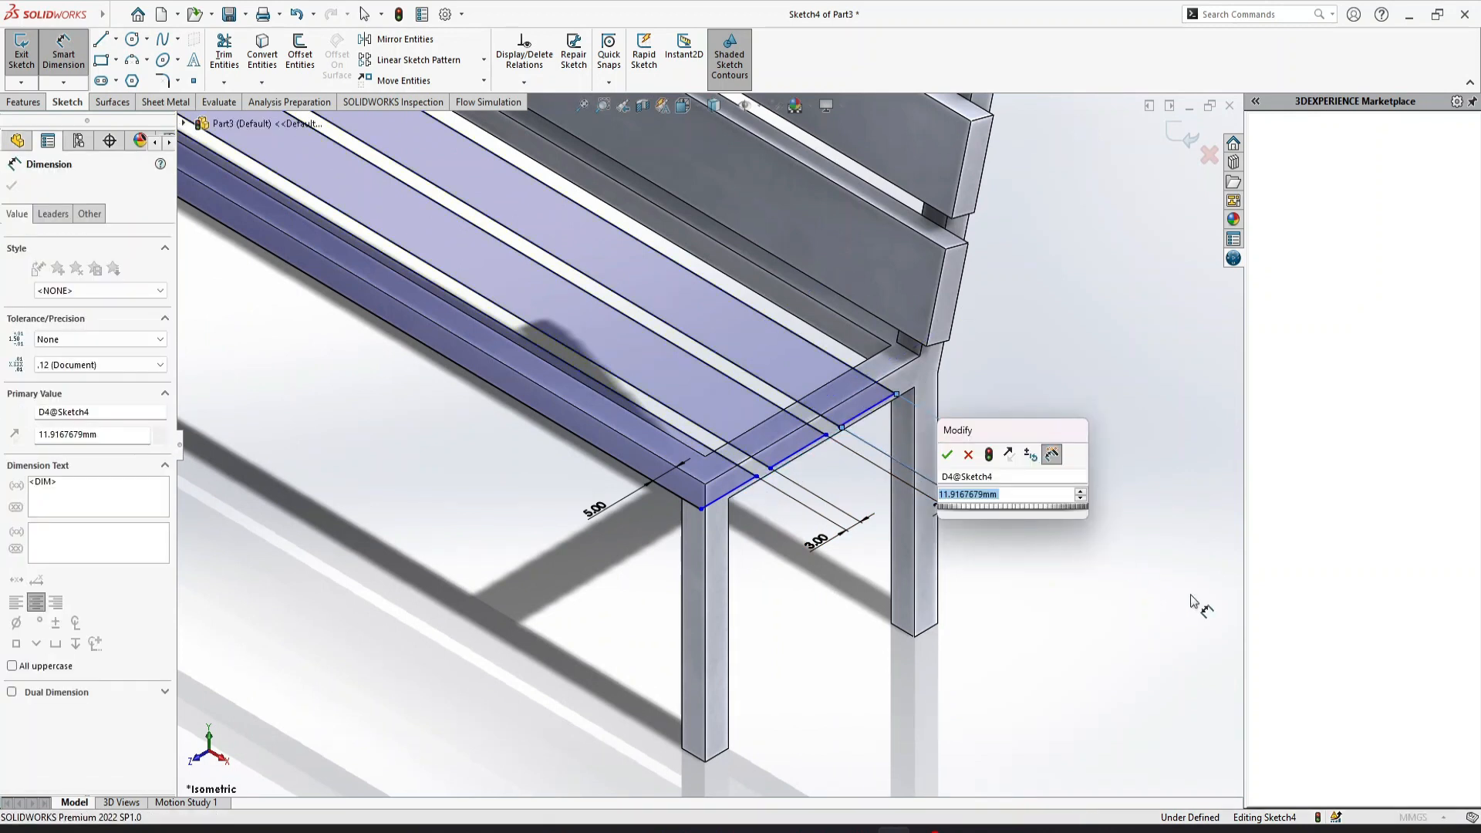
text(15)
key(Return)
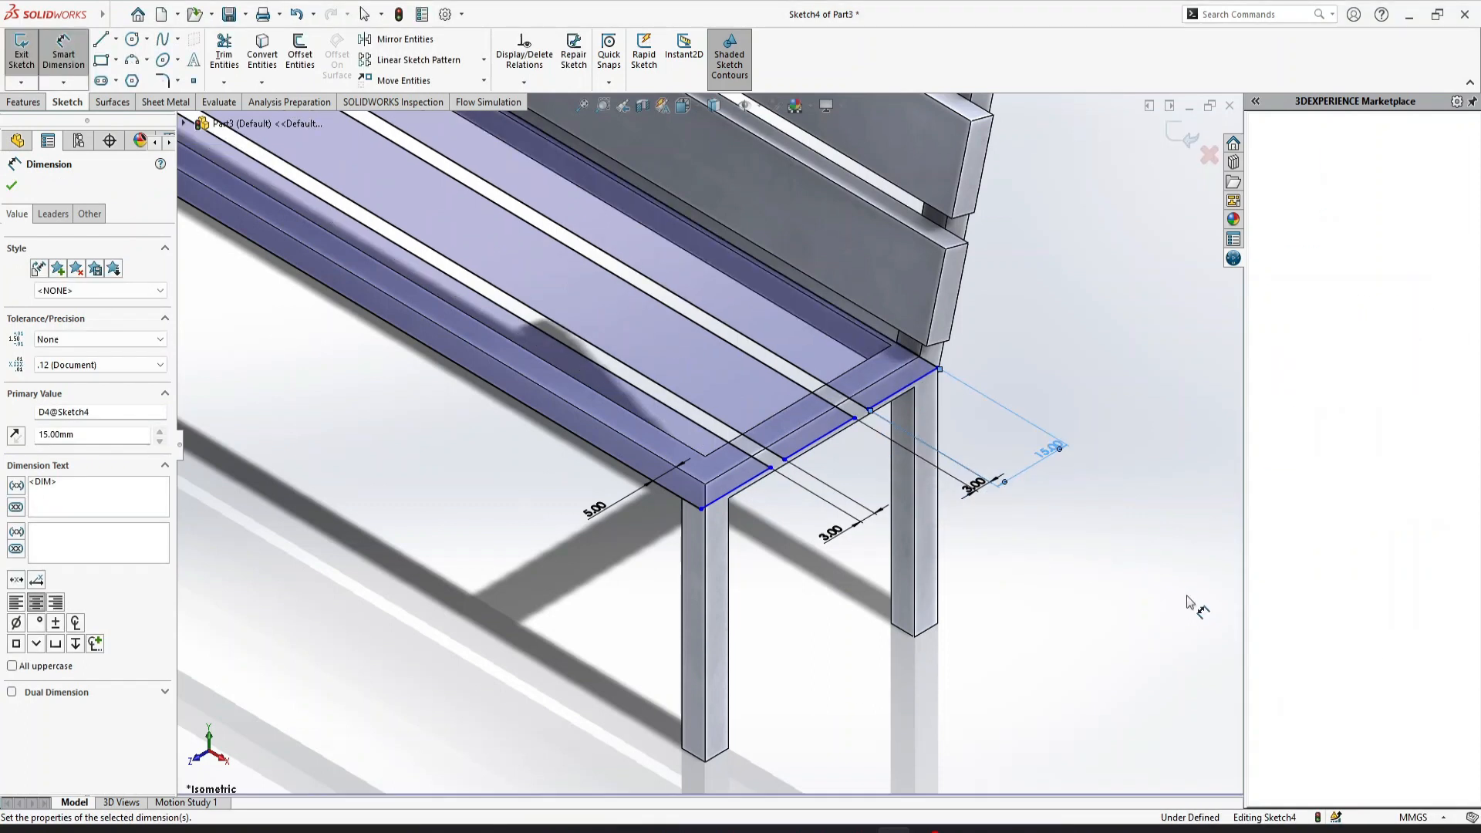
middle_drag(1062, 386, 1055, 411)
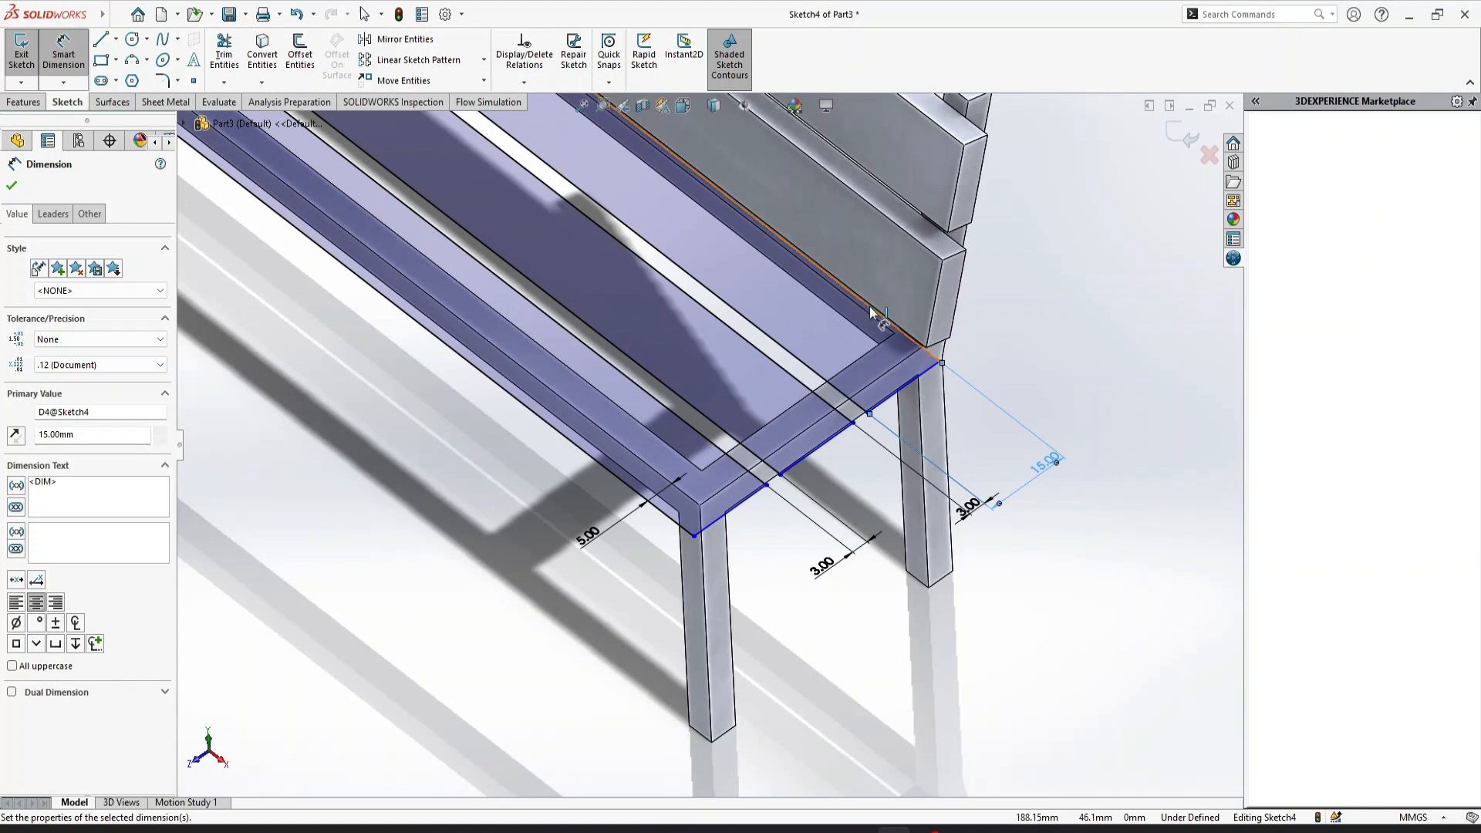
click(12, 187)
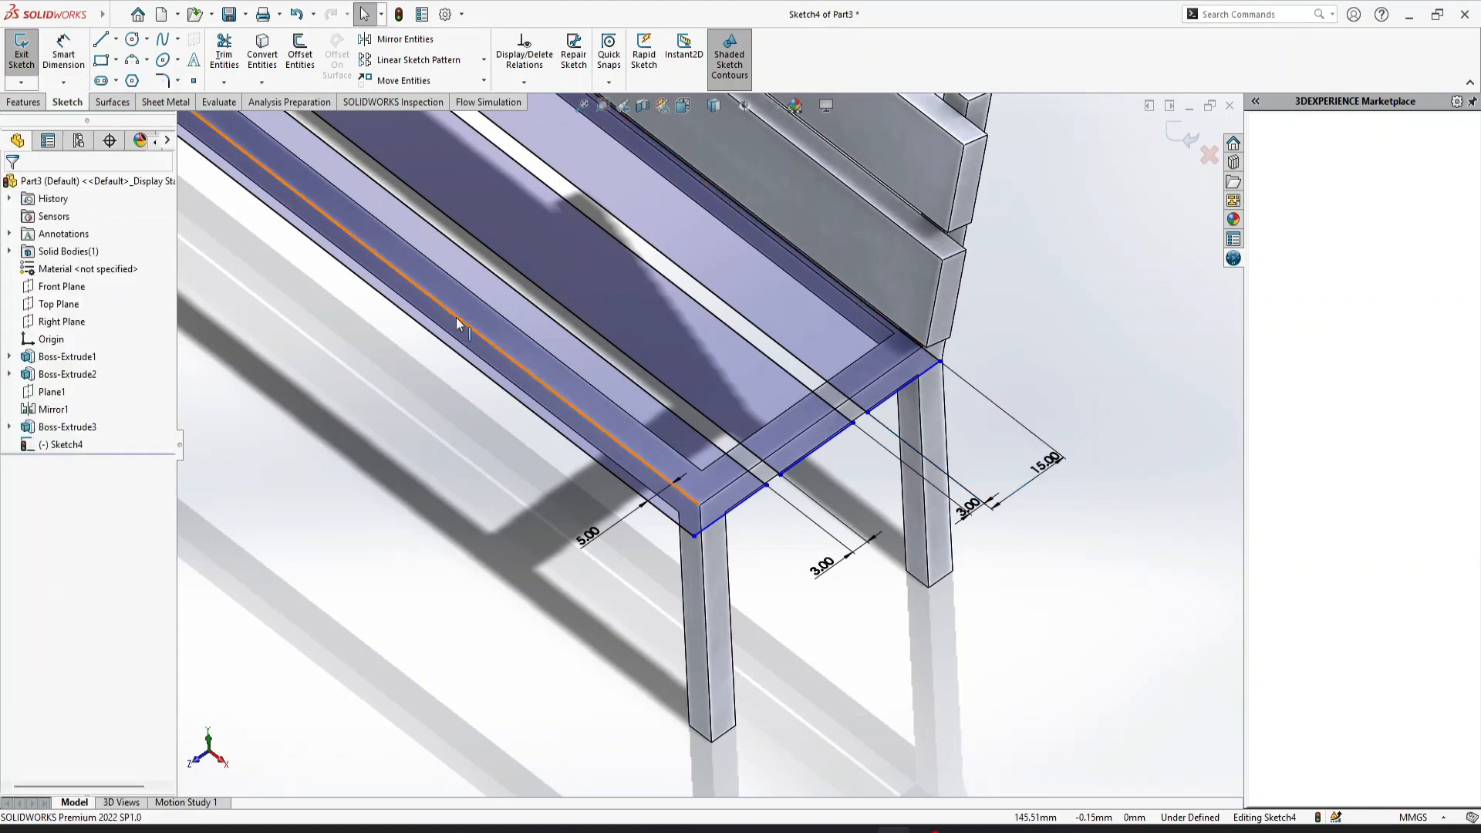
Step: Set the front seat slat's overhang beyond the front edge of the frame to 7 mm
key(ctrl+7)
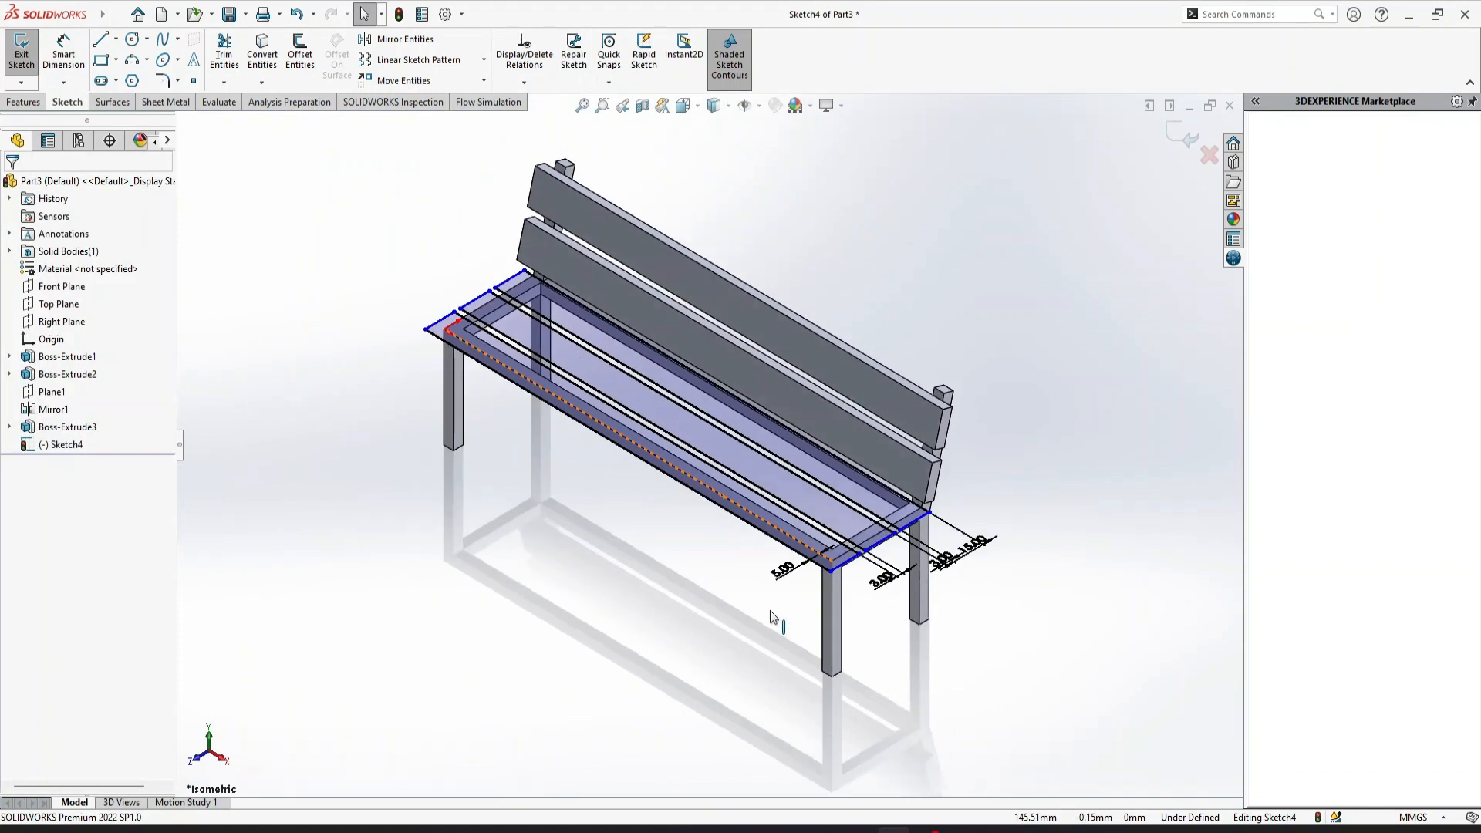
double_click(778, 573)
text(7)
key(Return)
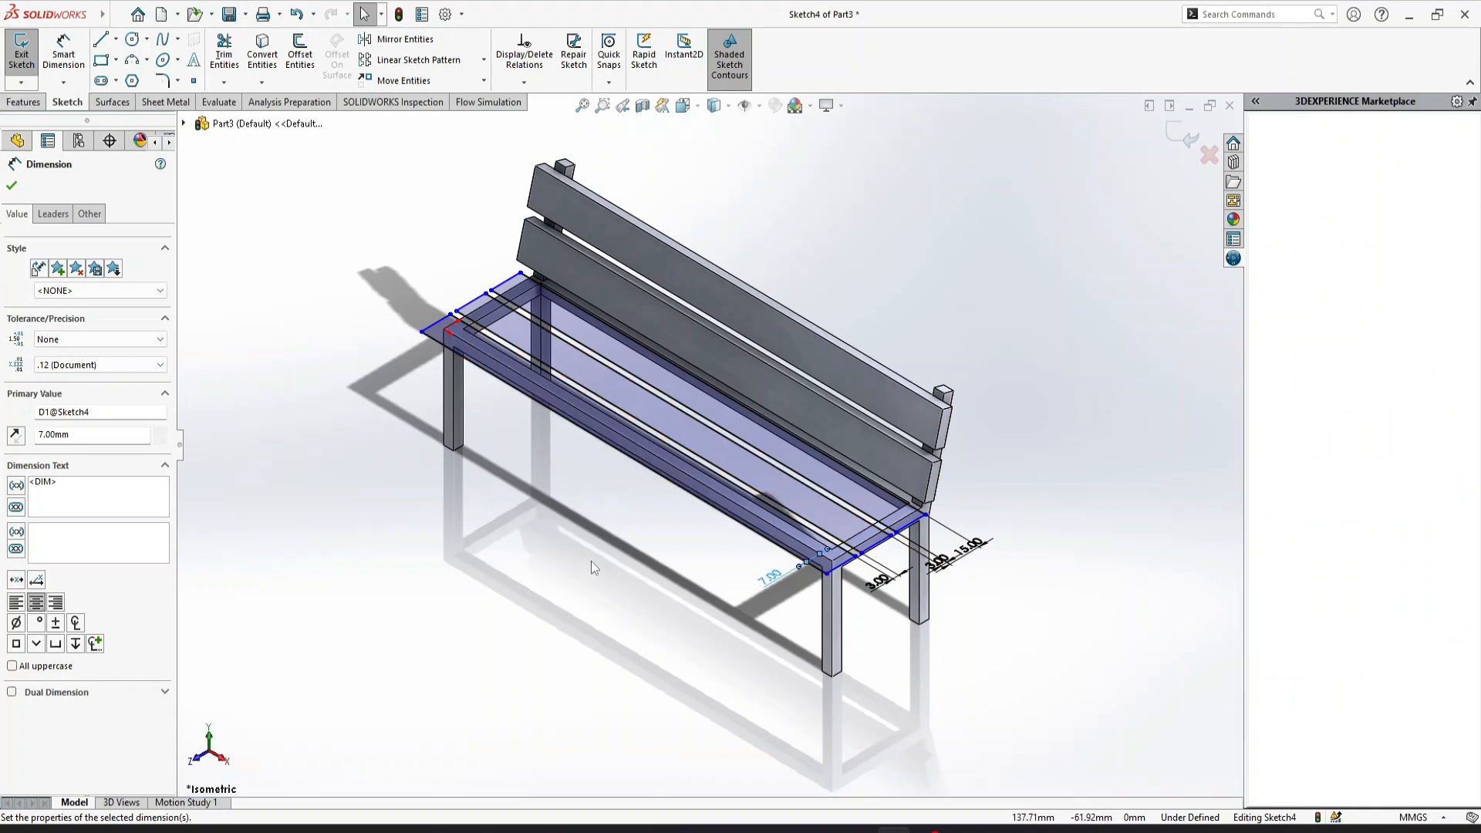
Step: Dimension the seat slats' overhang beyond the left outer edge of the seat frame at 5 mm
key(ctrl+8)
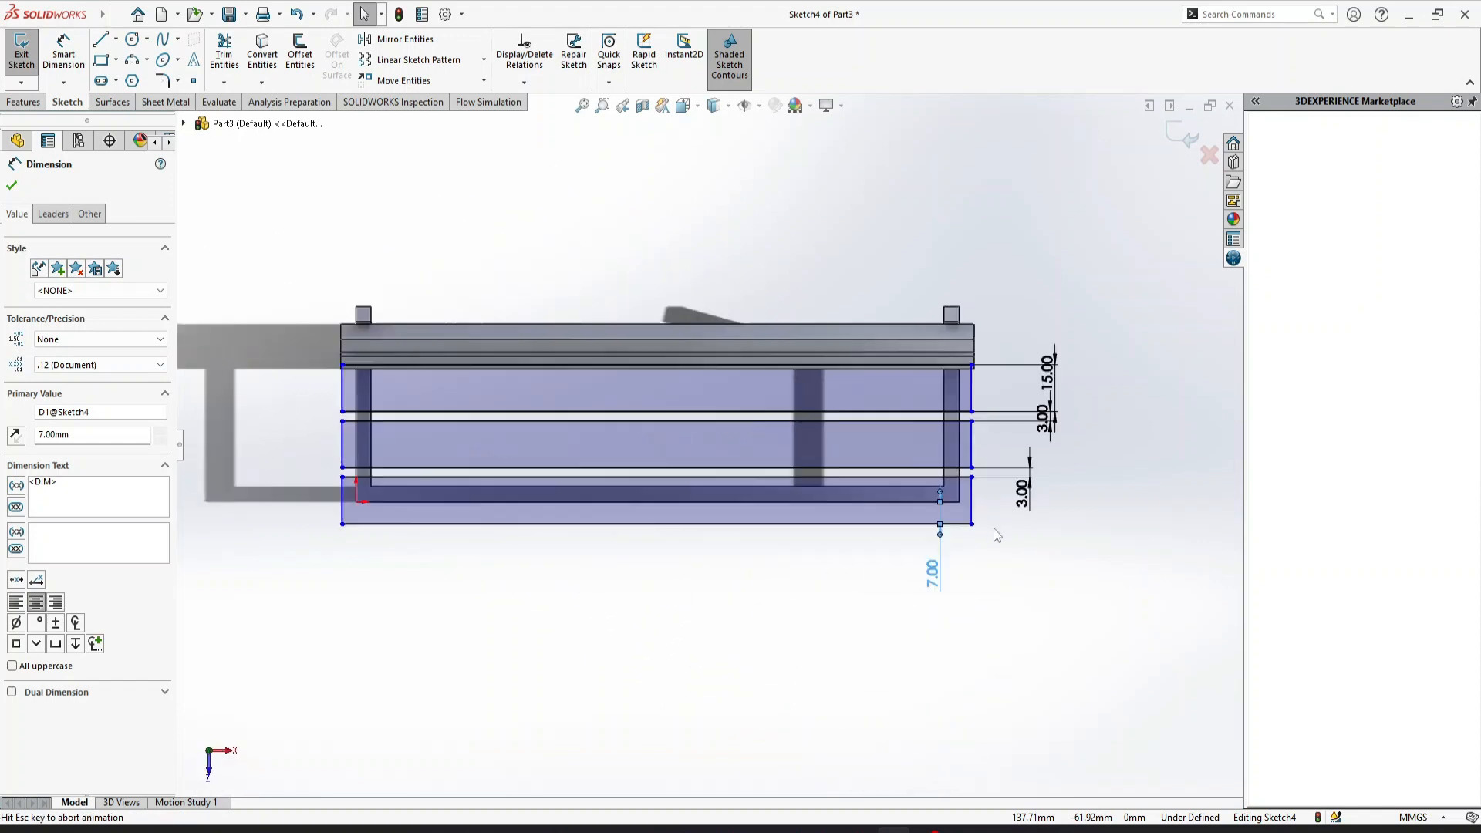
click(63, 52)
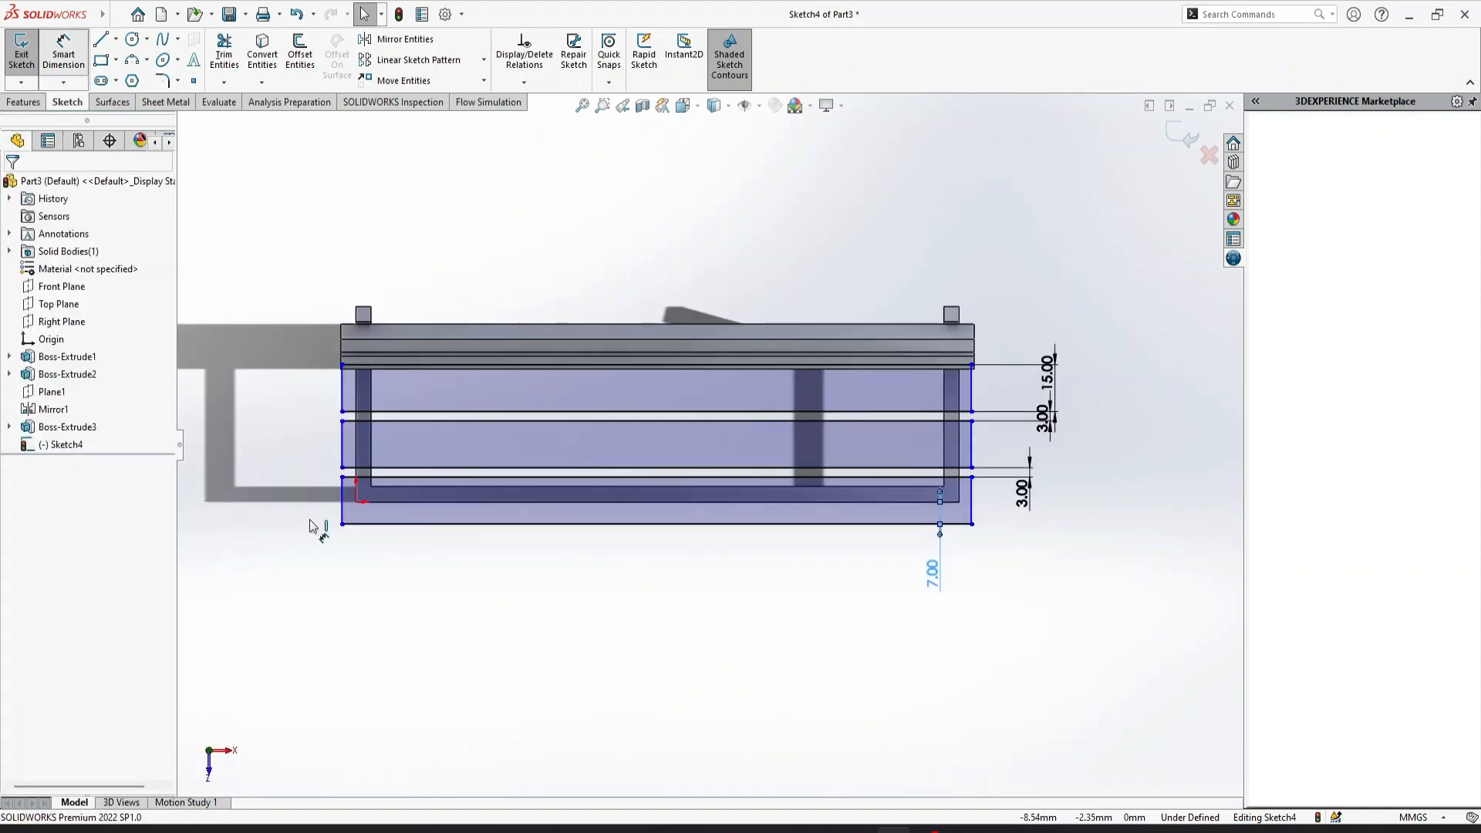
click(355, 454)
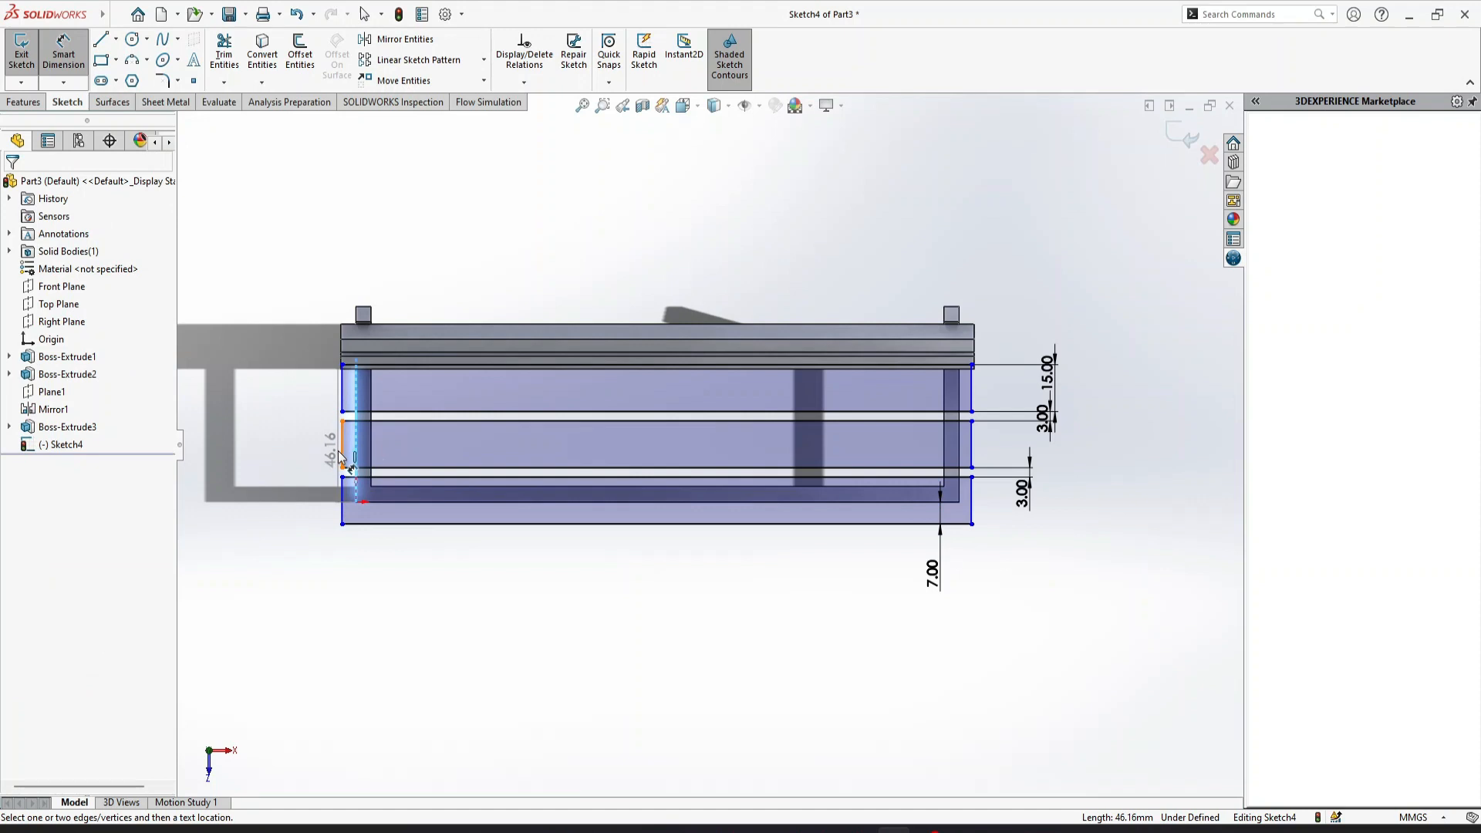
click(341, 453)
click(350, 580)
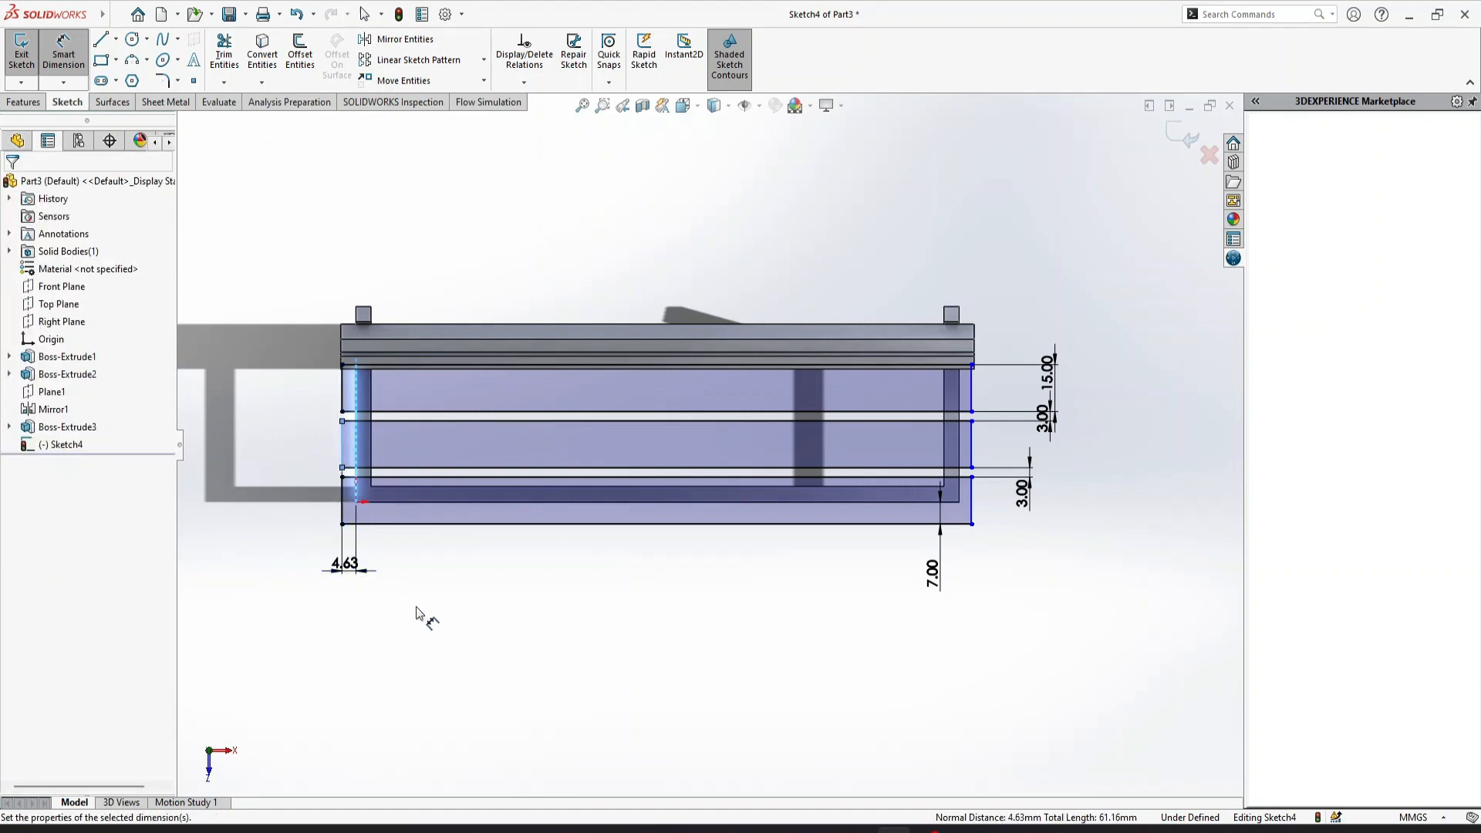
text(5)
key(Return)
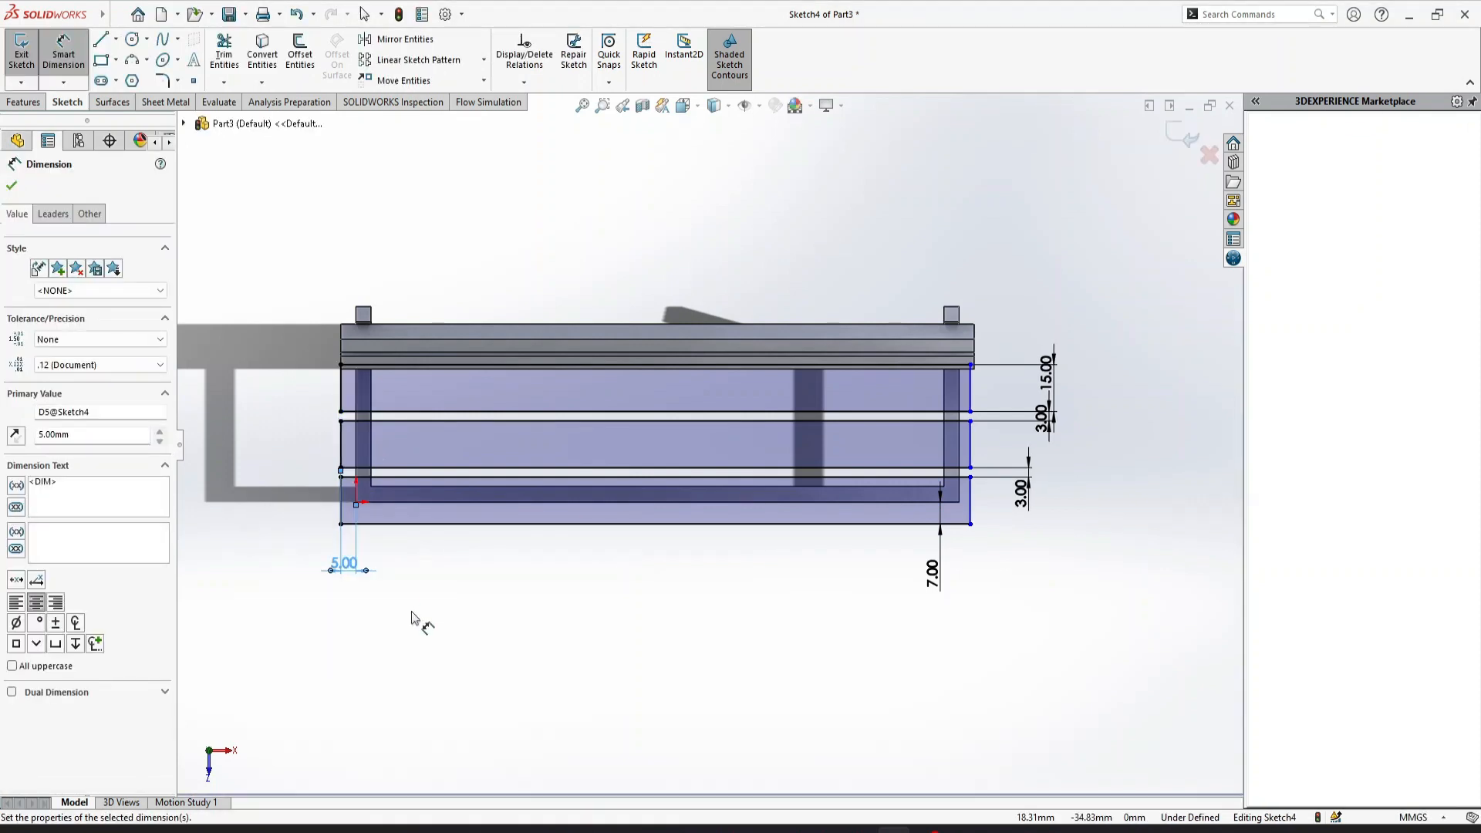
Step: Dimension the seat slats' overhang beyond the right outer edge of the seat frame at 5 mm
click(969, 503)
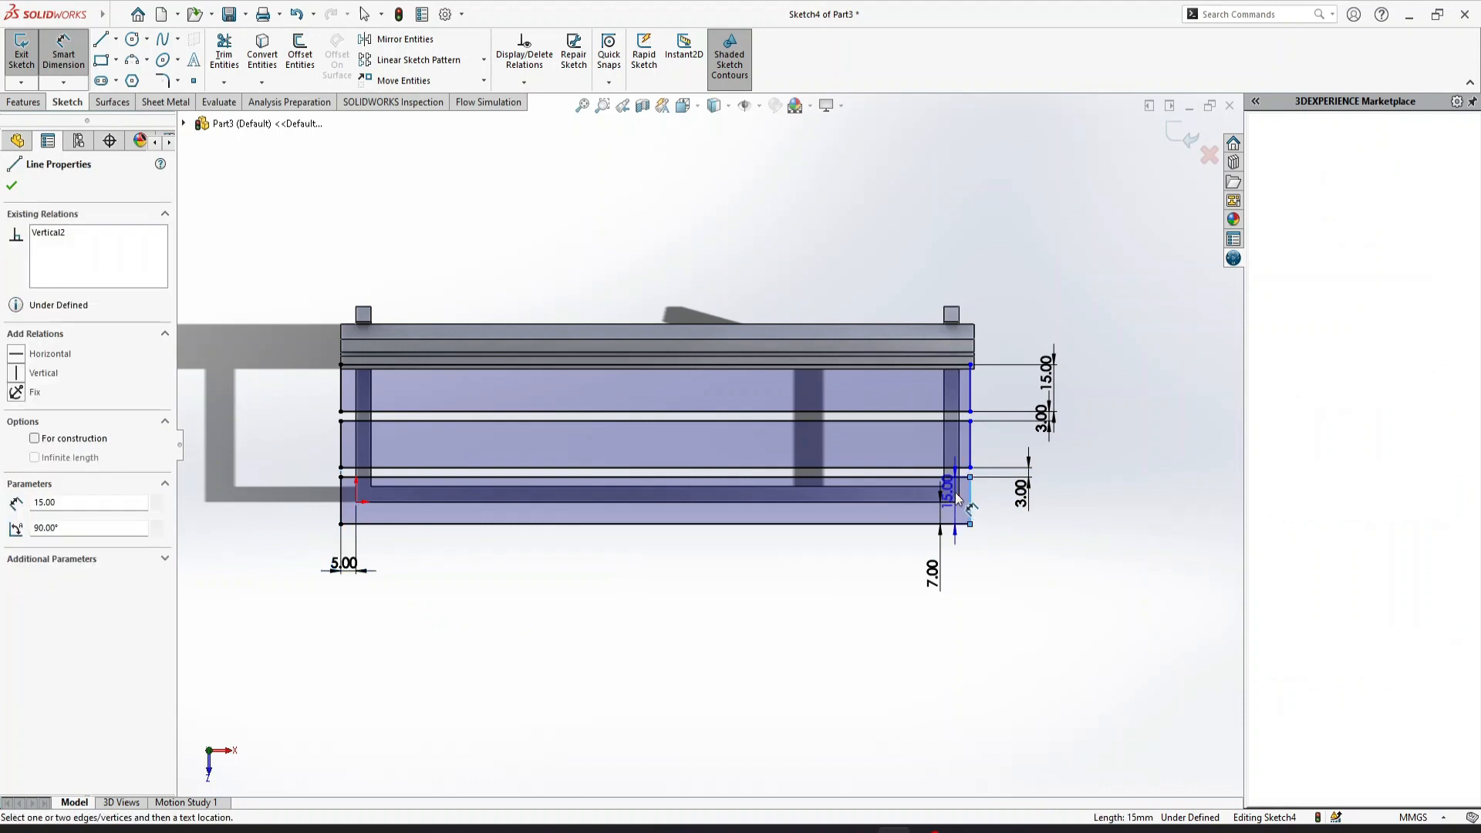
click(959, 502)
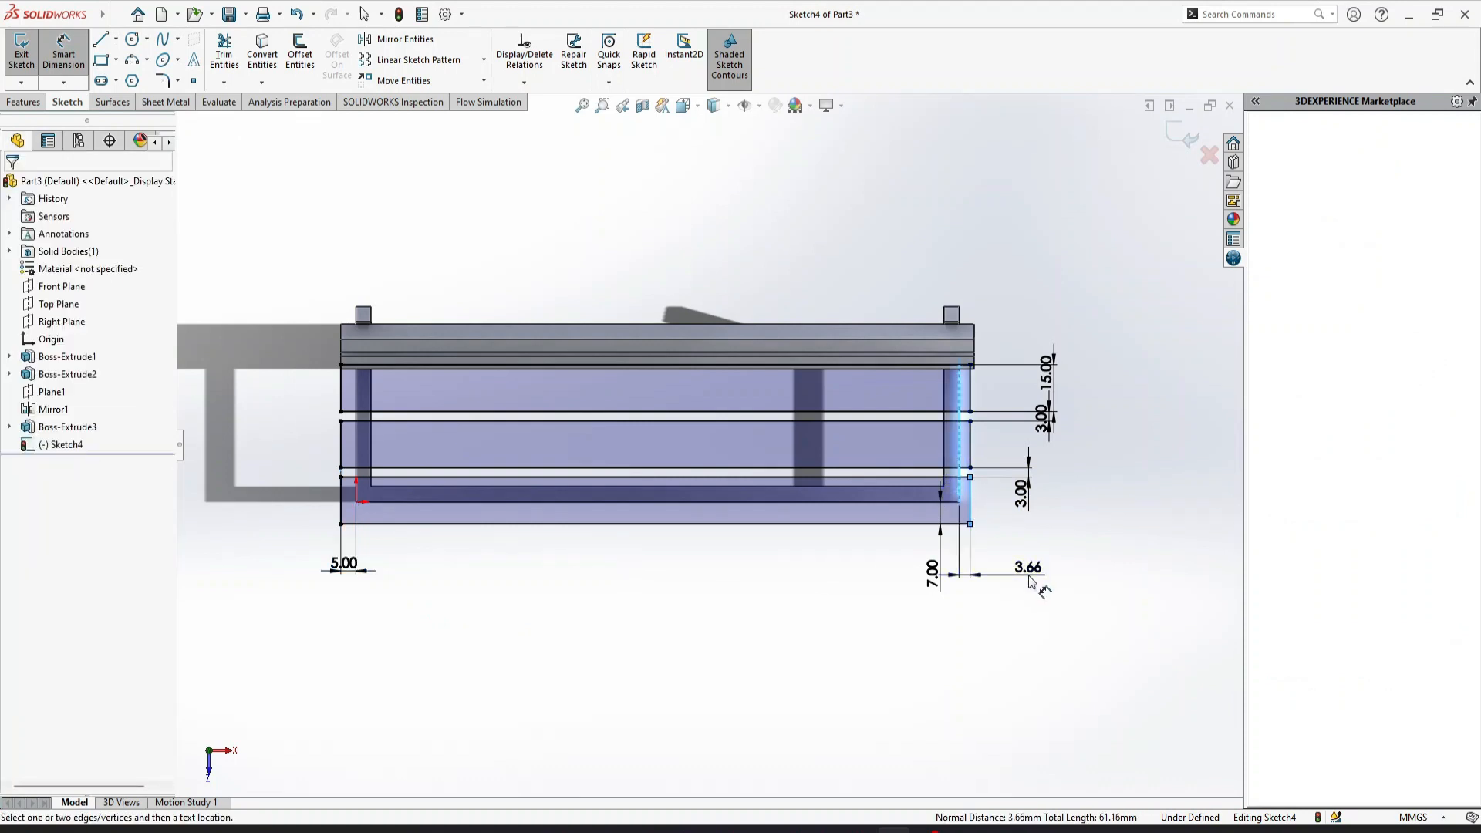
click(988, 571)
text(5)
key(Return)
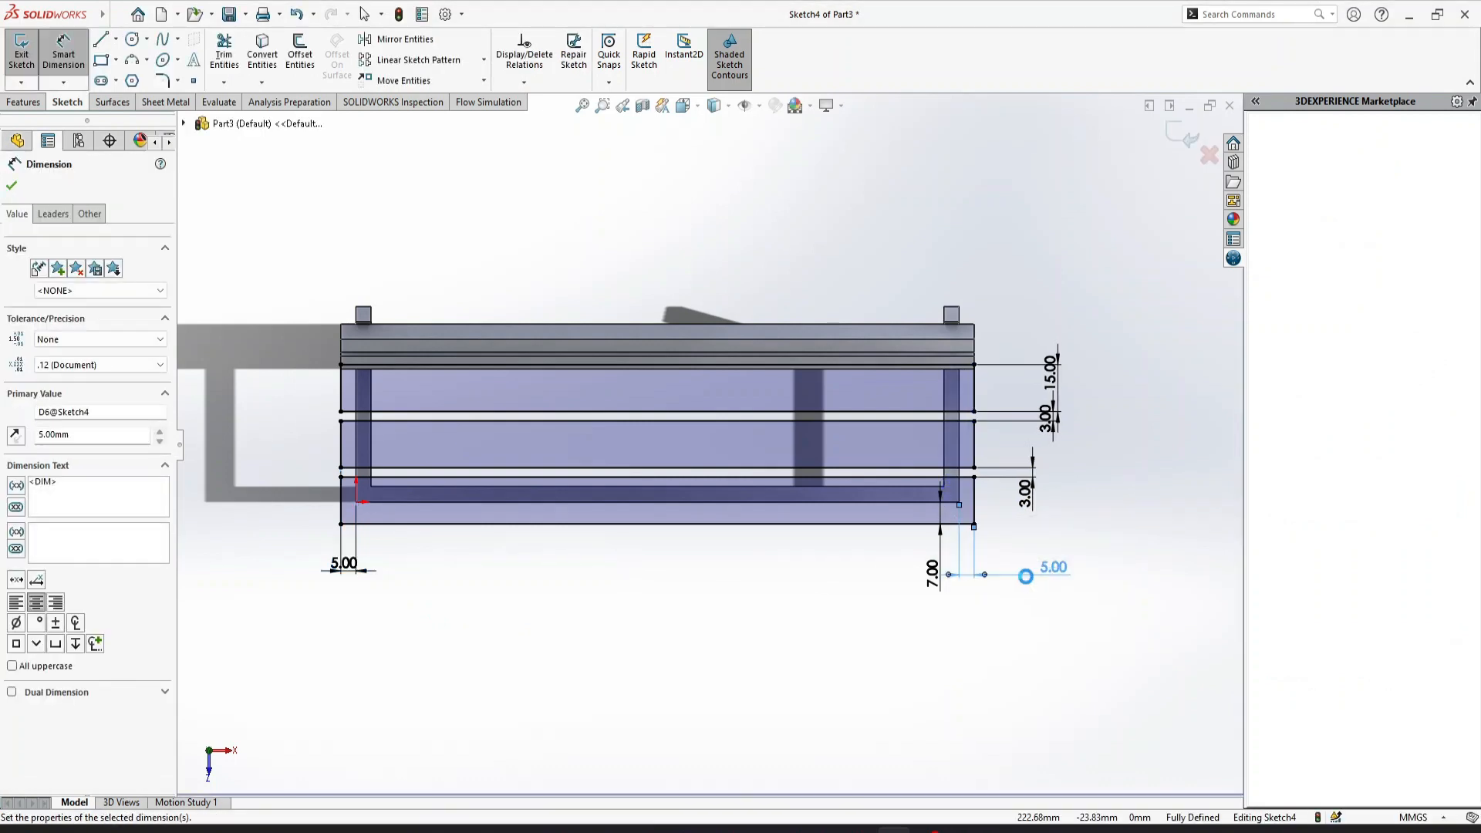
click(12, 187)
Step: Extrude the three seat slat rectangles upward as a blind boss with a depth of 5 mm
click(23, 102)
click(28, 52)
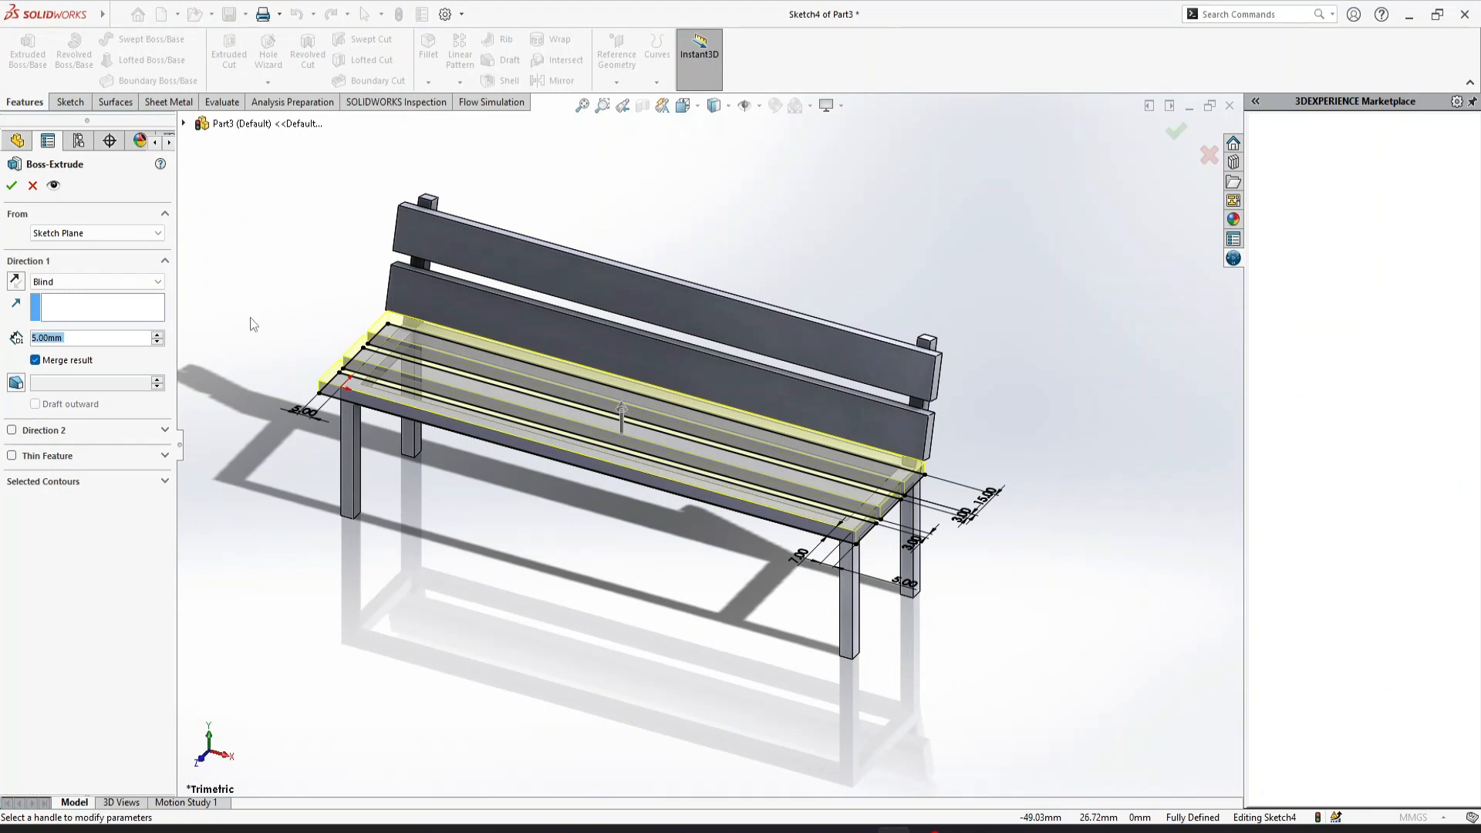
text(3)
key(BackSpace)
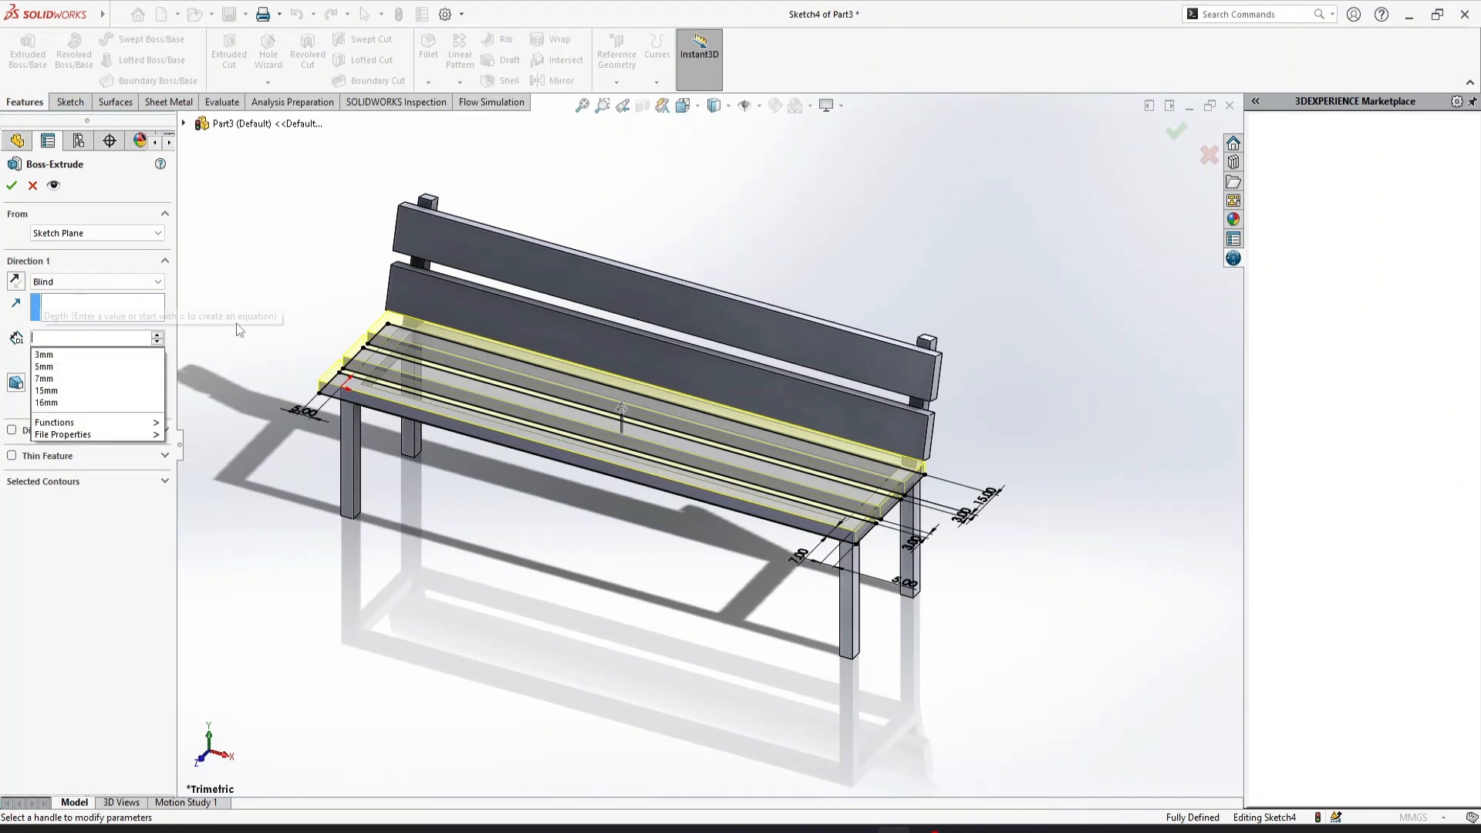
text(5)
key(Return)
right_click(236, 332)
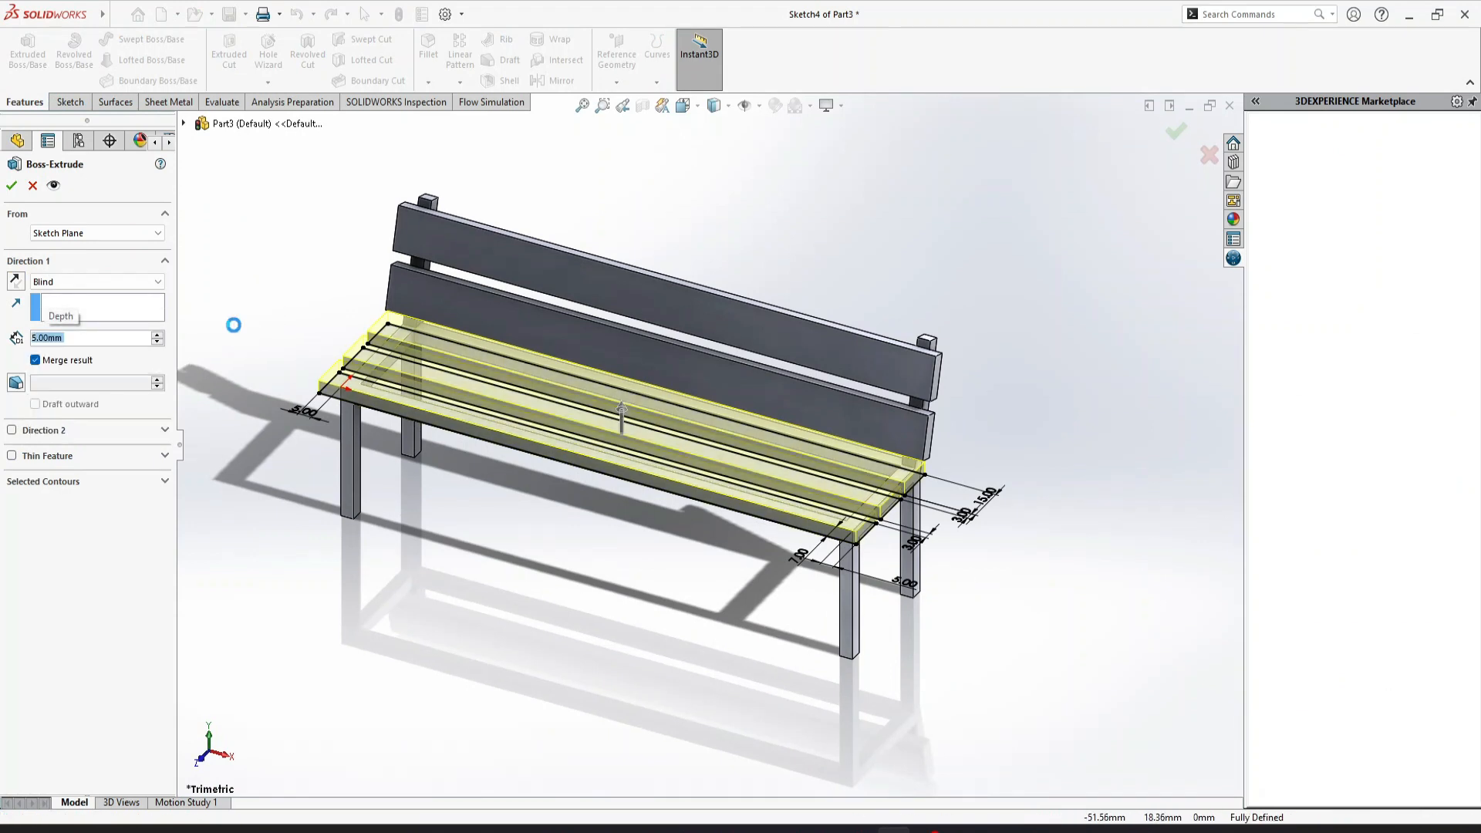
Step: Start a constant-size Fillet on the bench and set its radius to 1 mm
middle_drag(990, 472, 914, 526)
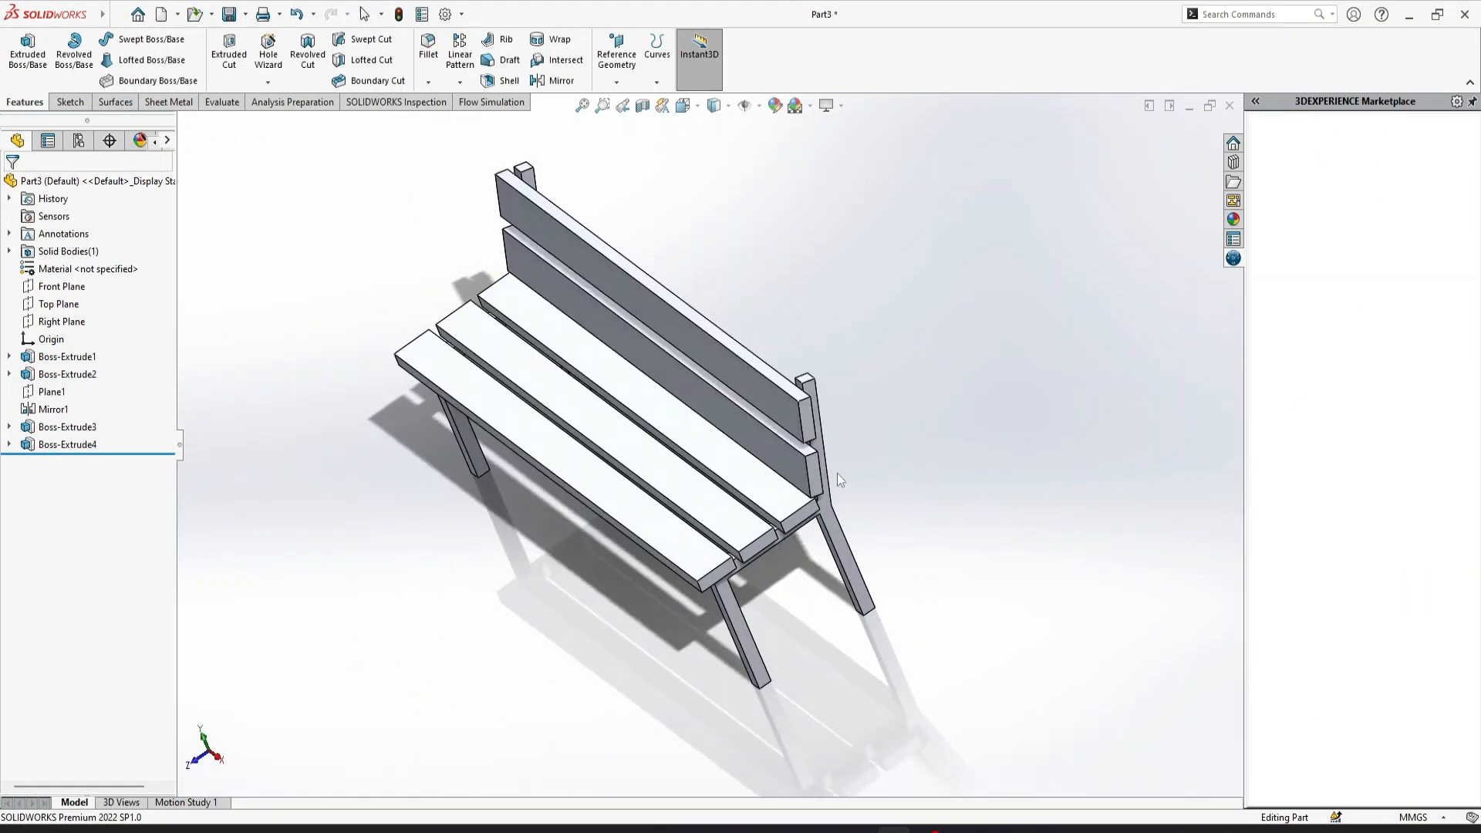
key(ctrl+7)
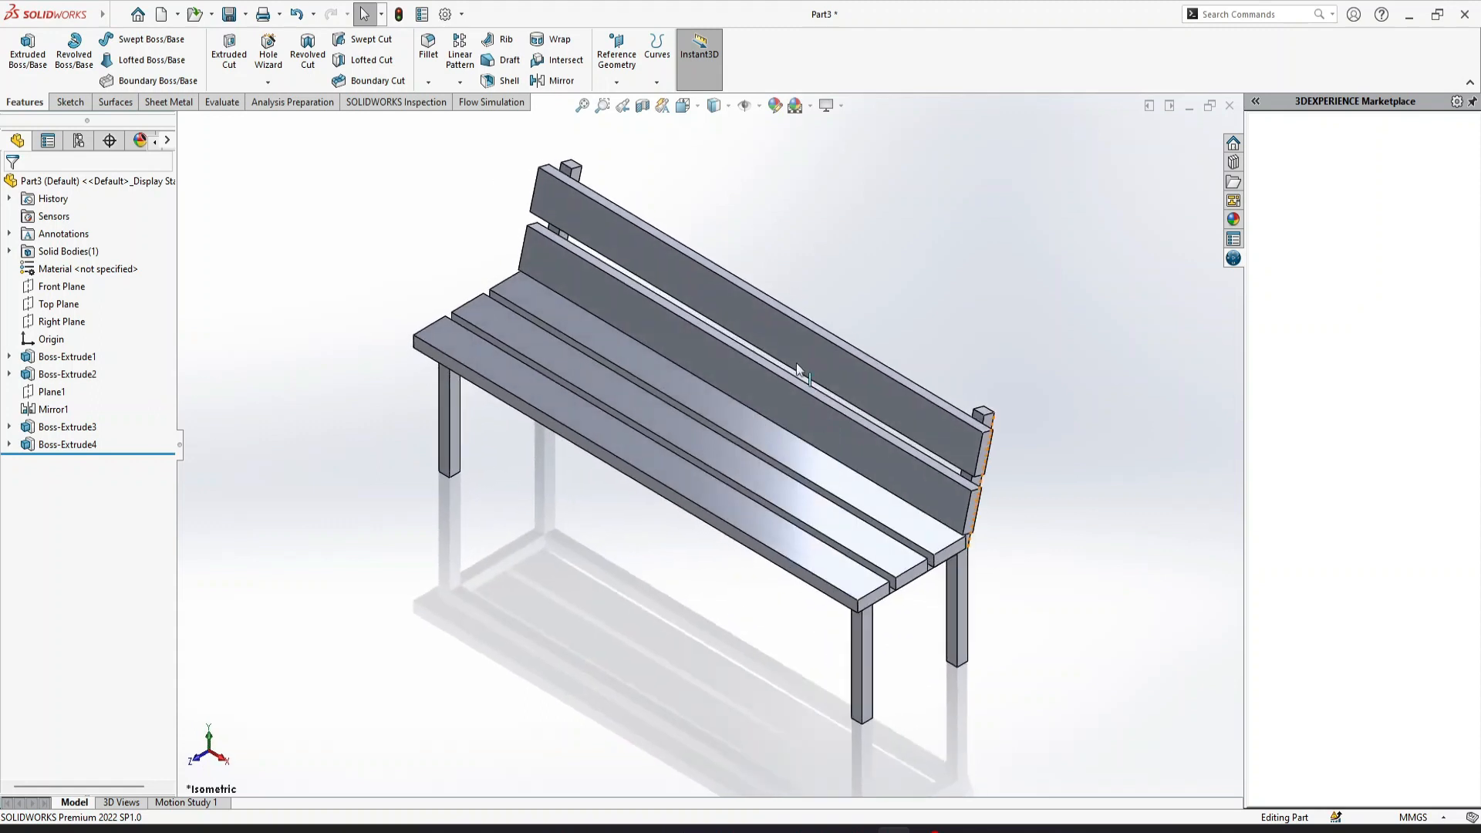
click(428, 82)
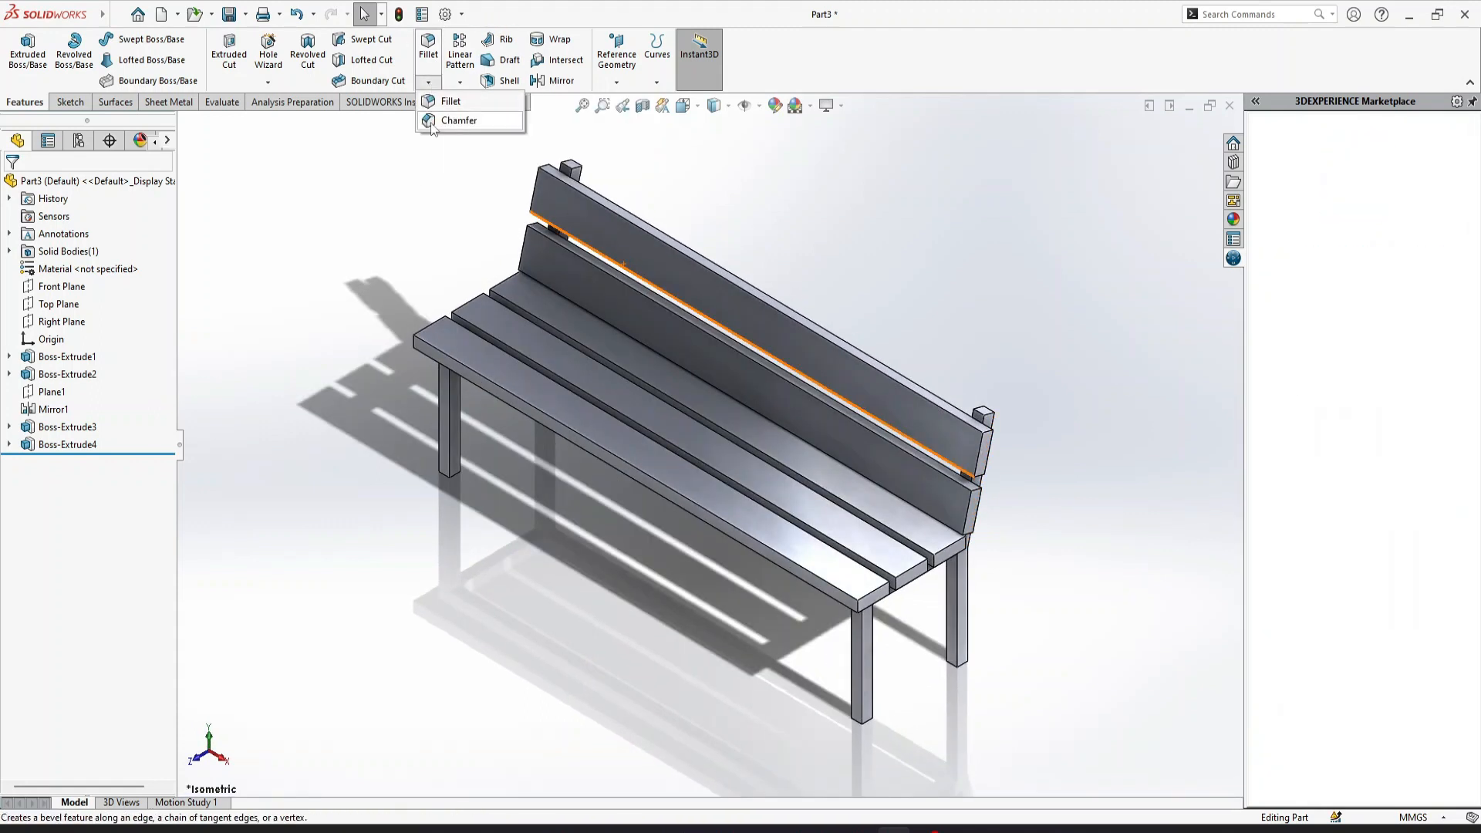
click(450, 101)
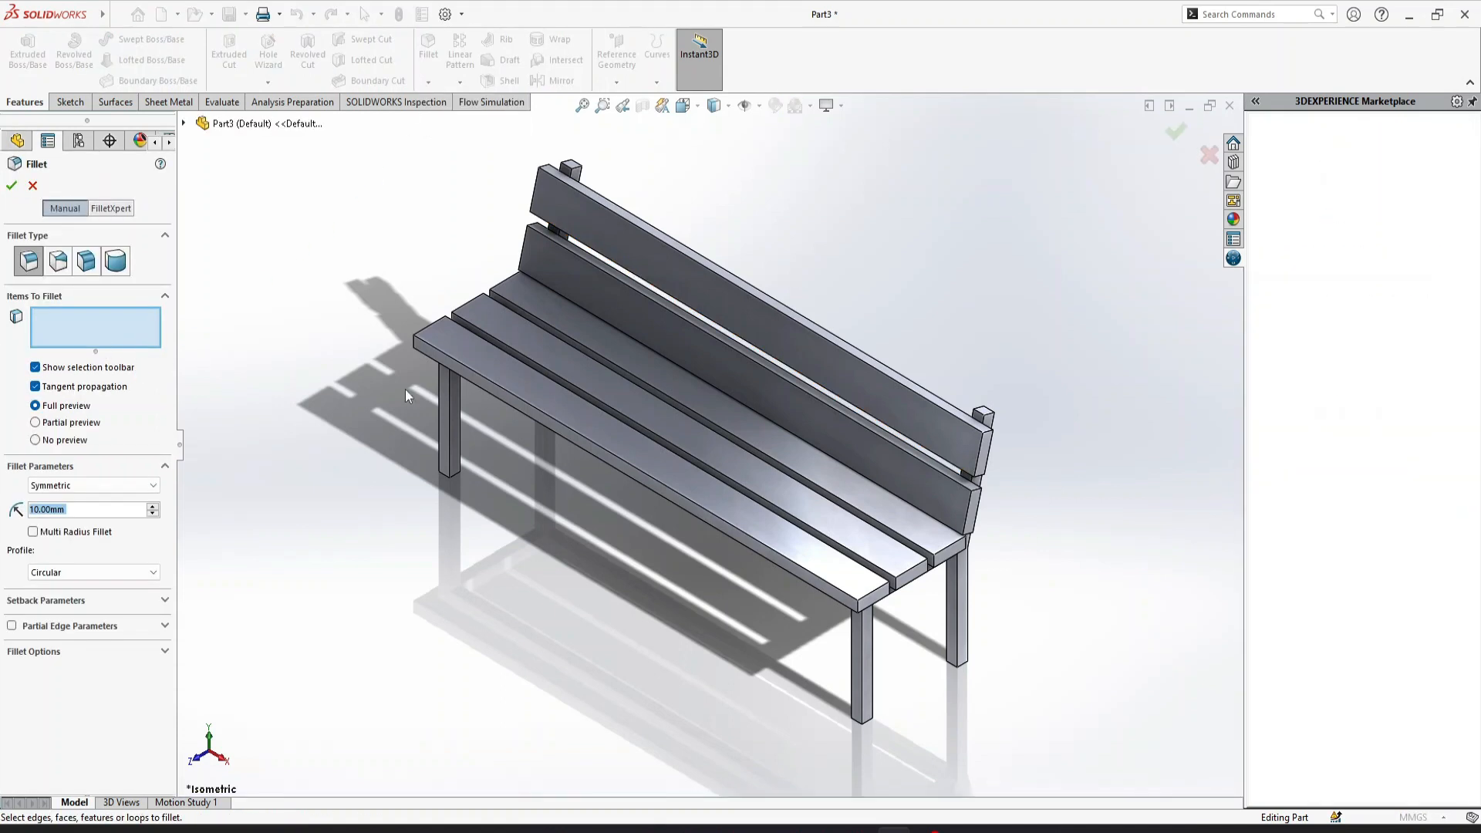
click(650, 465)
click(650, 465)
text(1)
key(Return)
click(184, 124)
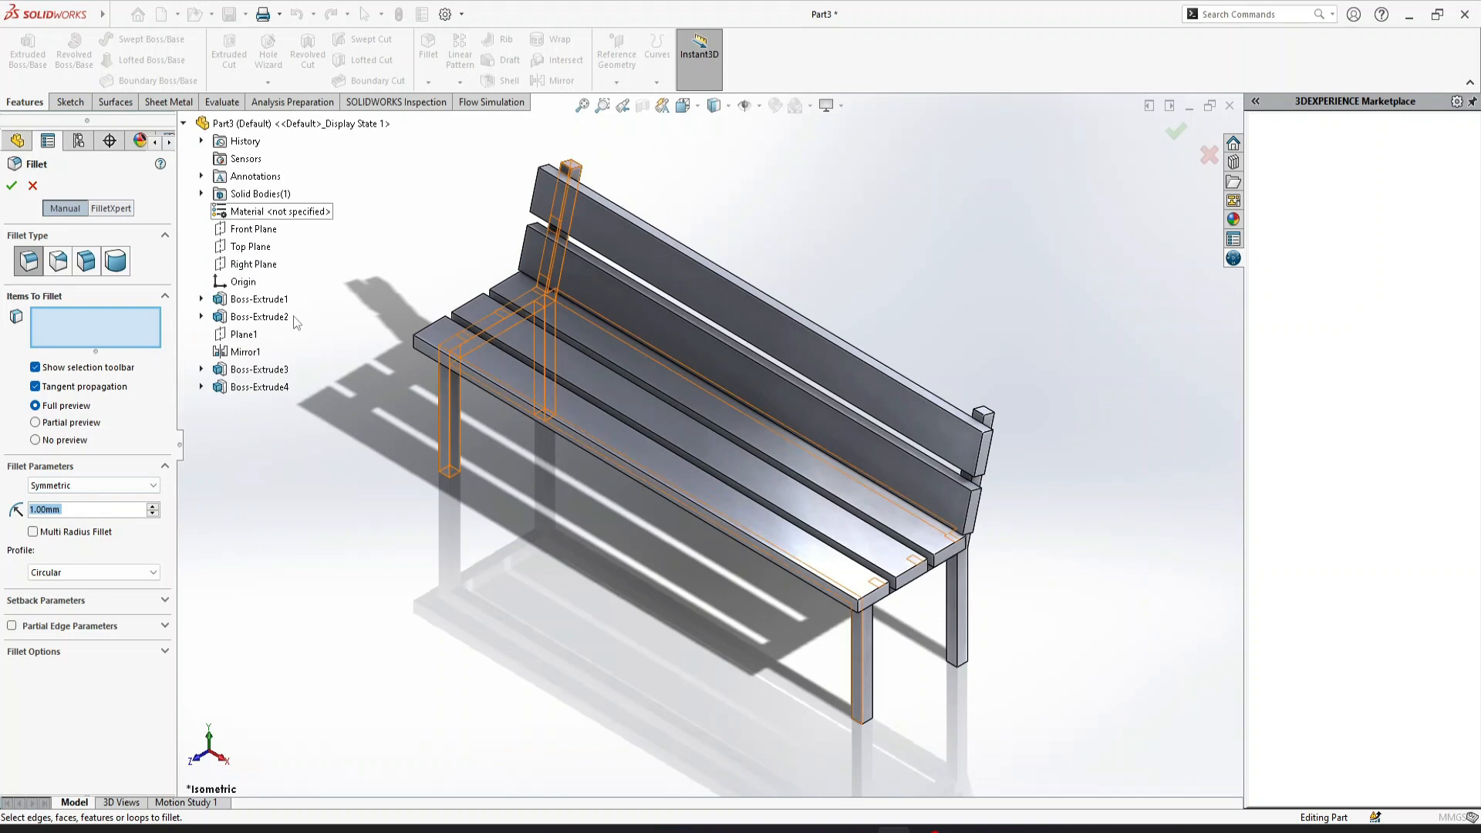
click(245, 385)
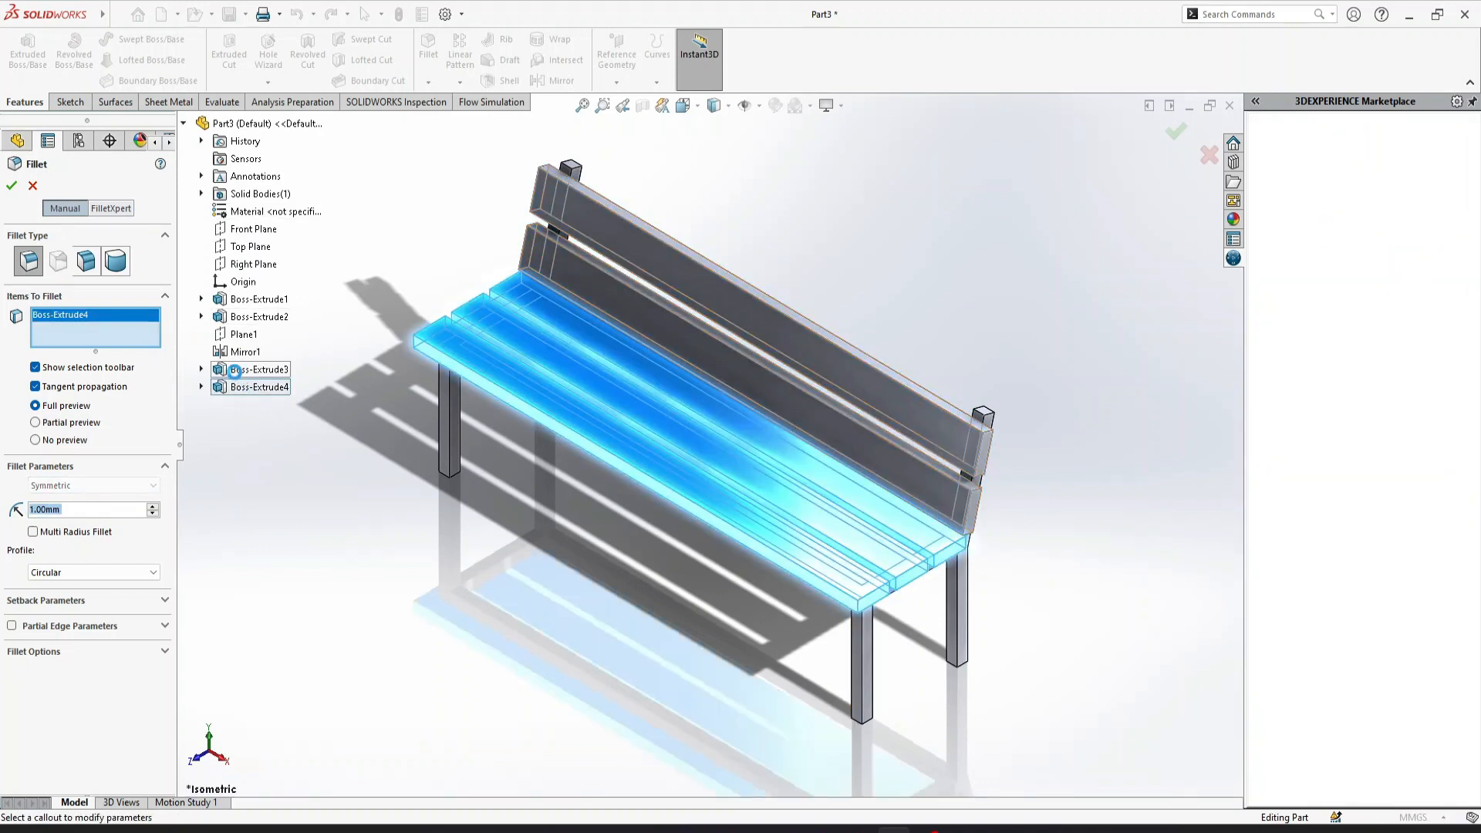
click(236, 370)
click(236, 370)
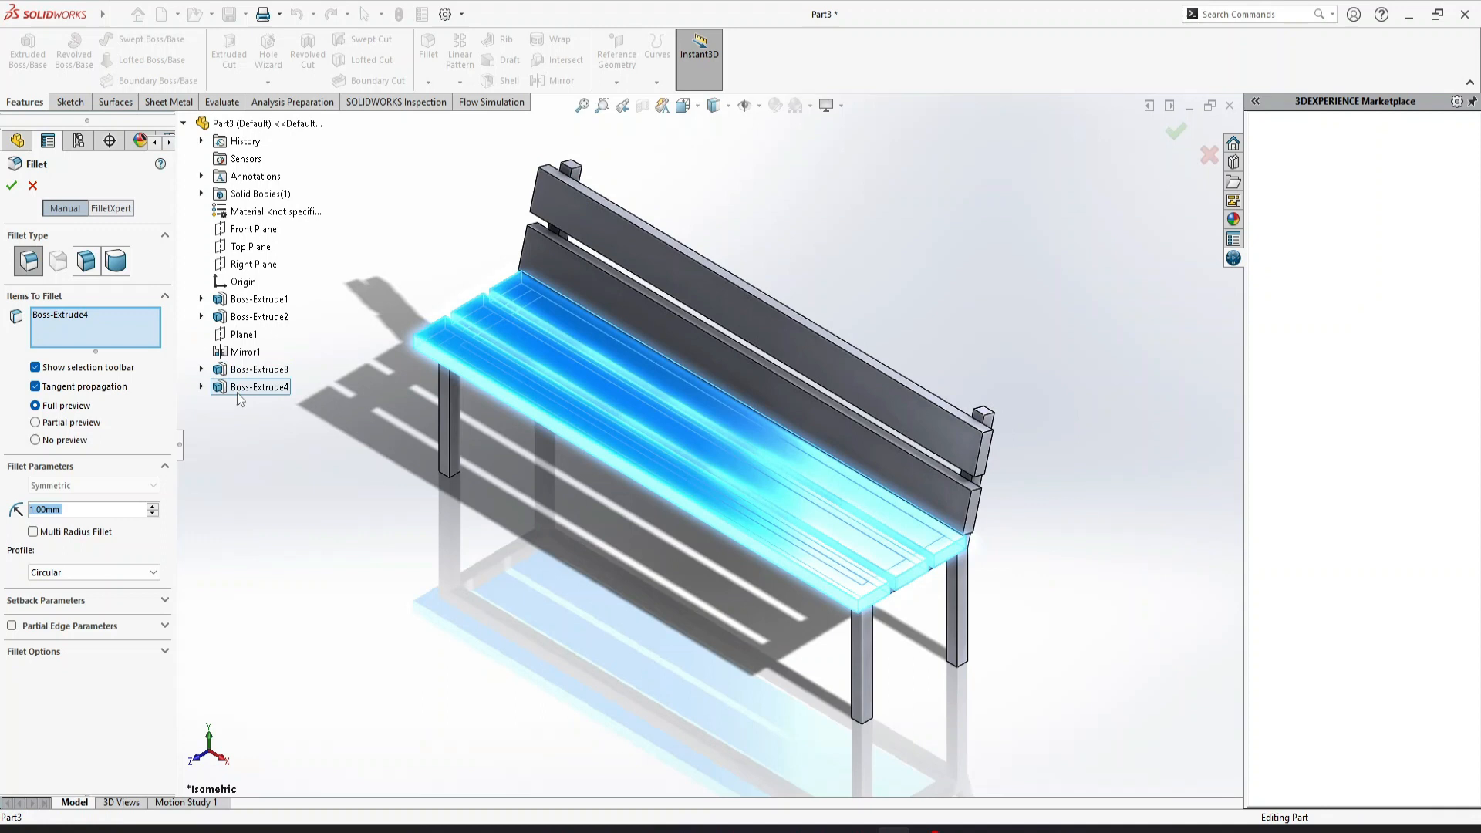
click(237, 388)
Step: Fillet the edges of the front faces of both backrest slats and the top faces of all three seat slats with a 2 mm radius
click(675, 264)
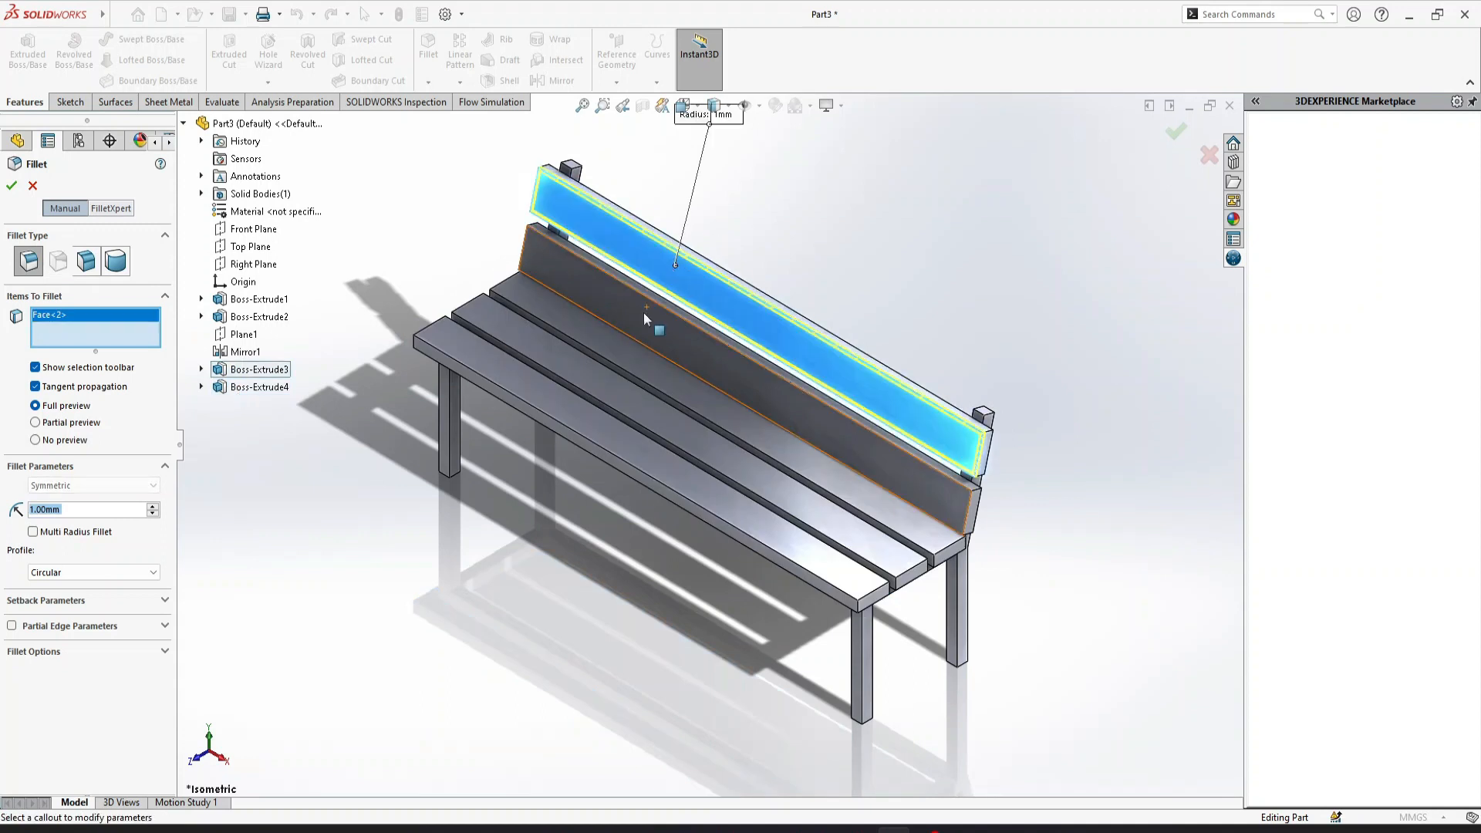
click(641, 357)
click(631, 380)
click(618, 408)
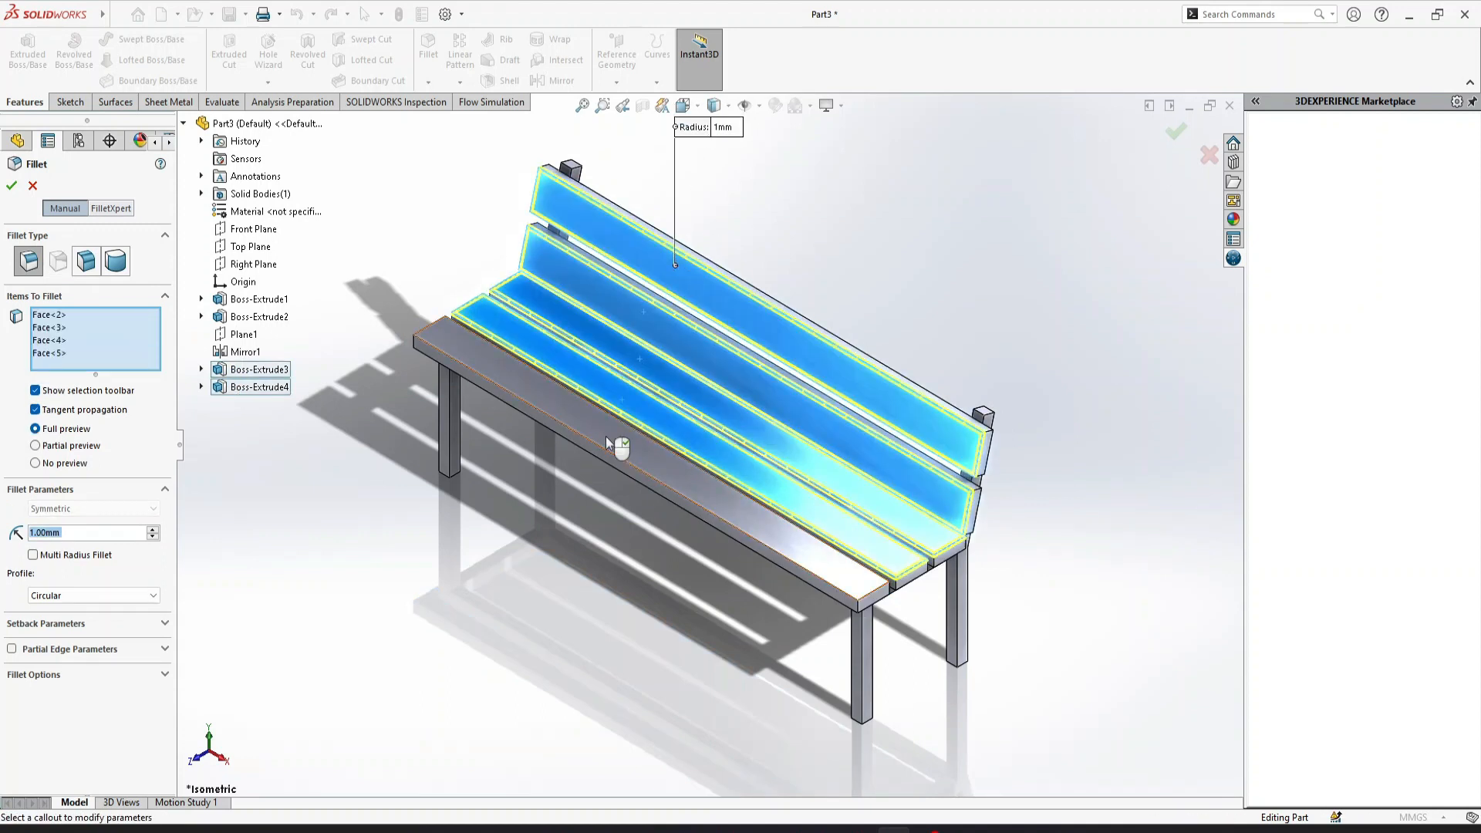
click(605, 437)
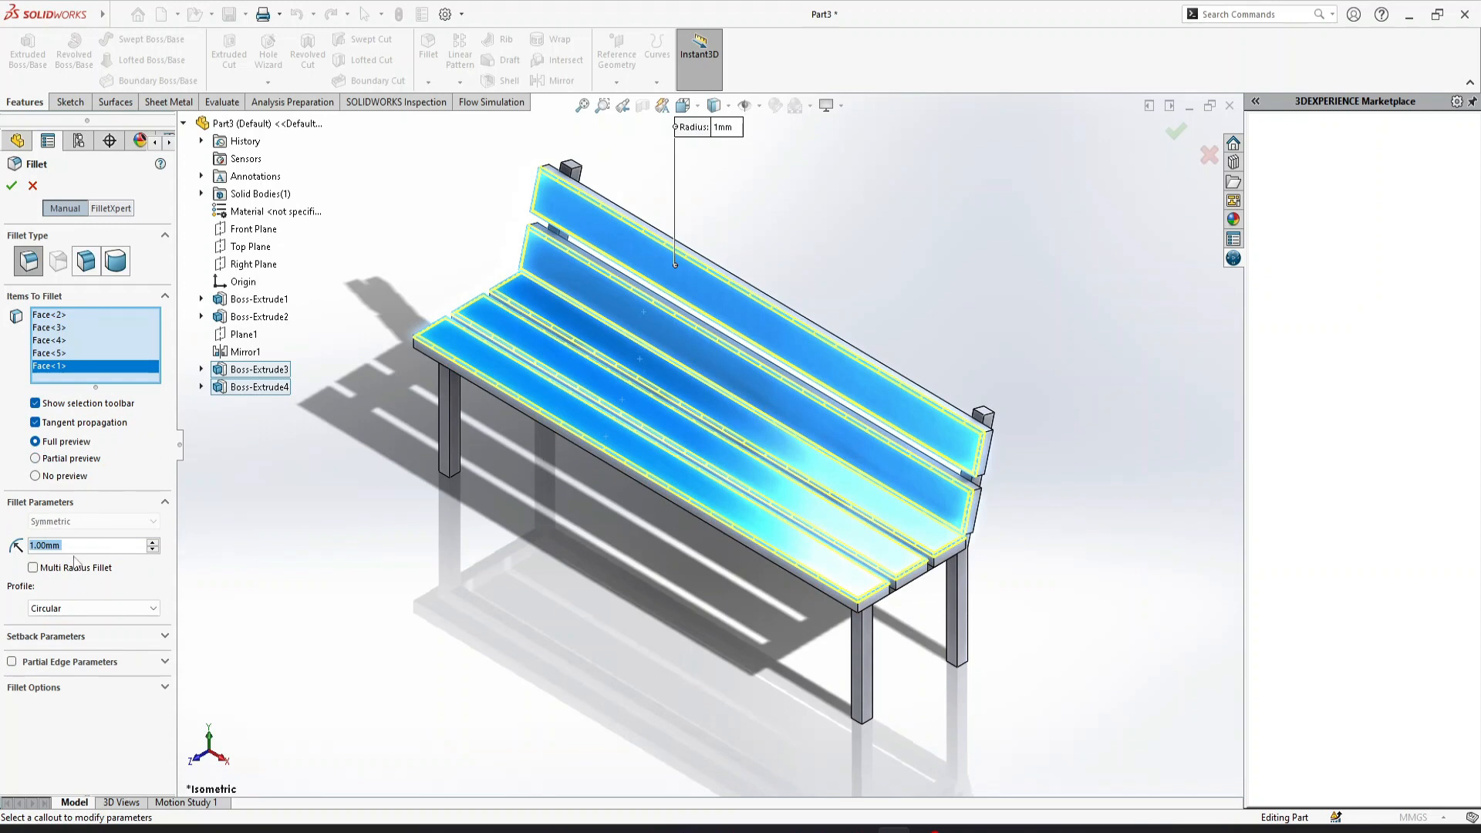
text(2)
key(Return)
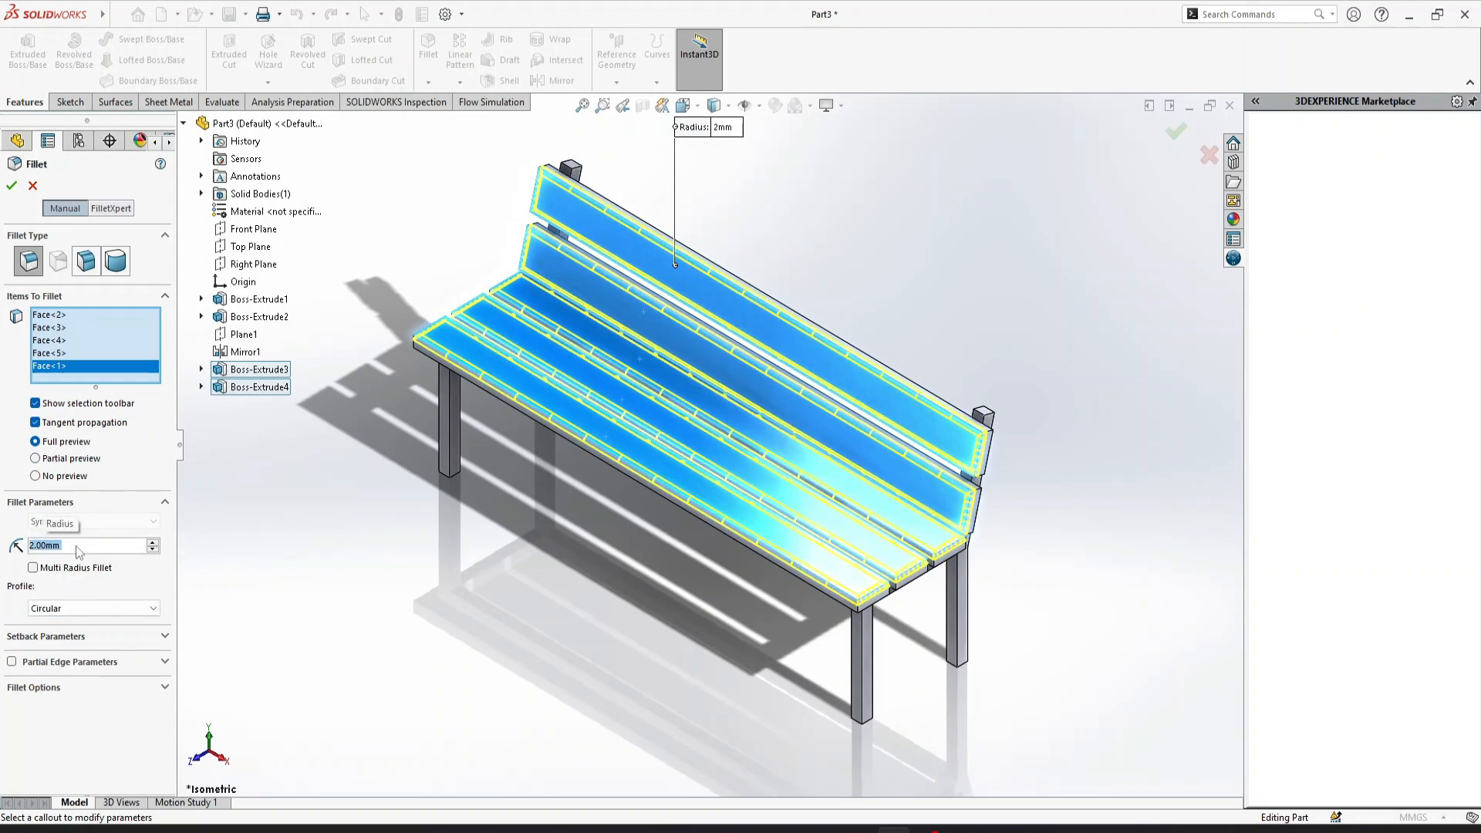
key(Return)
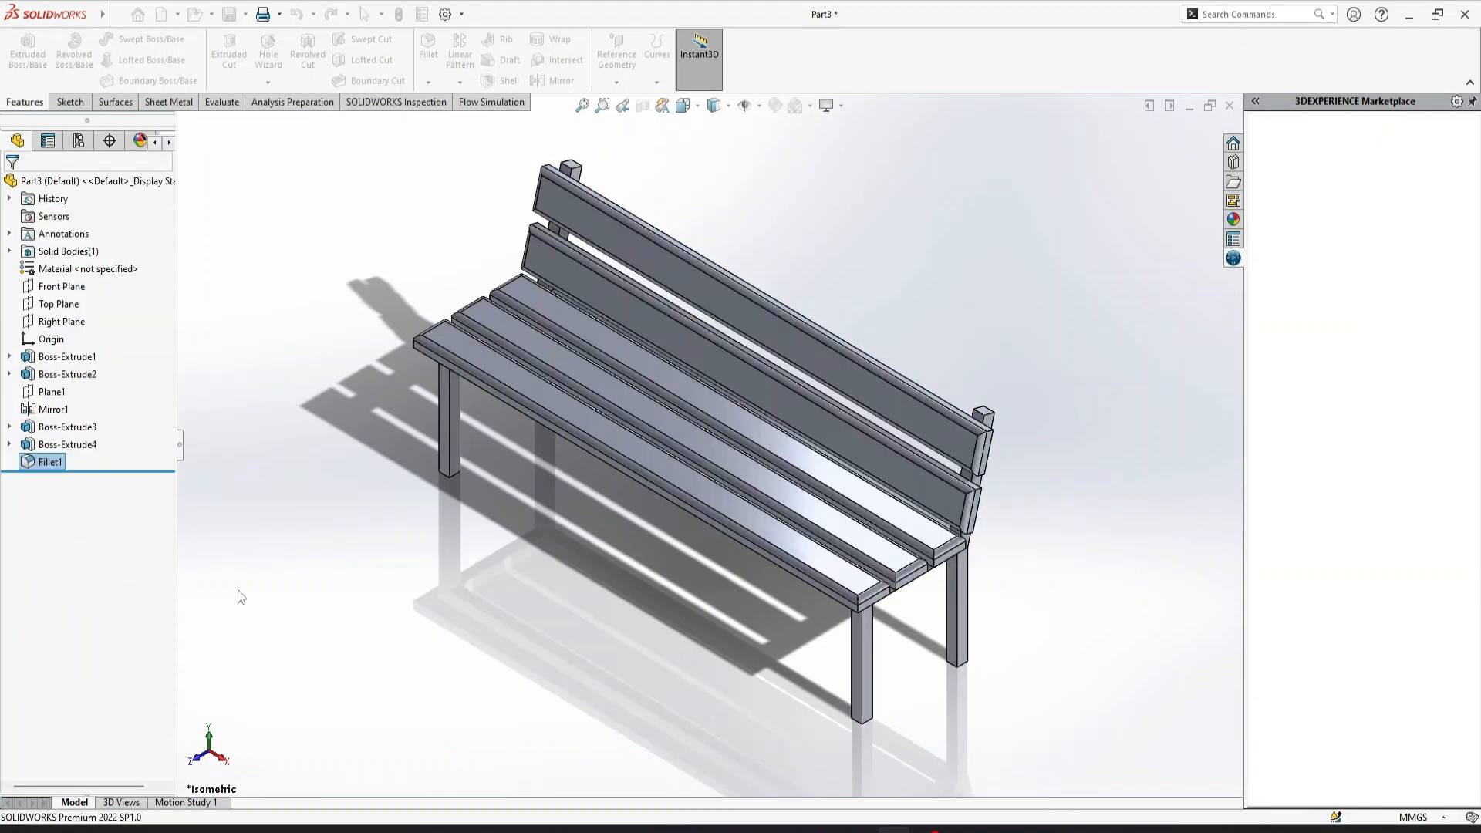
click(354, 663)
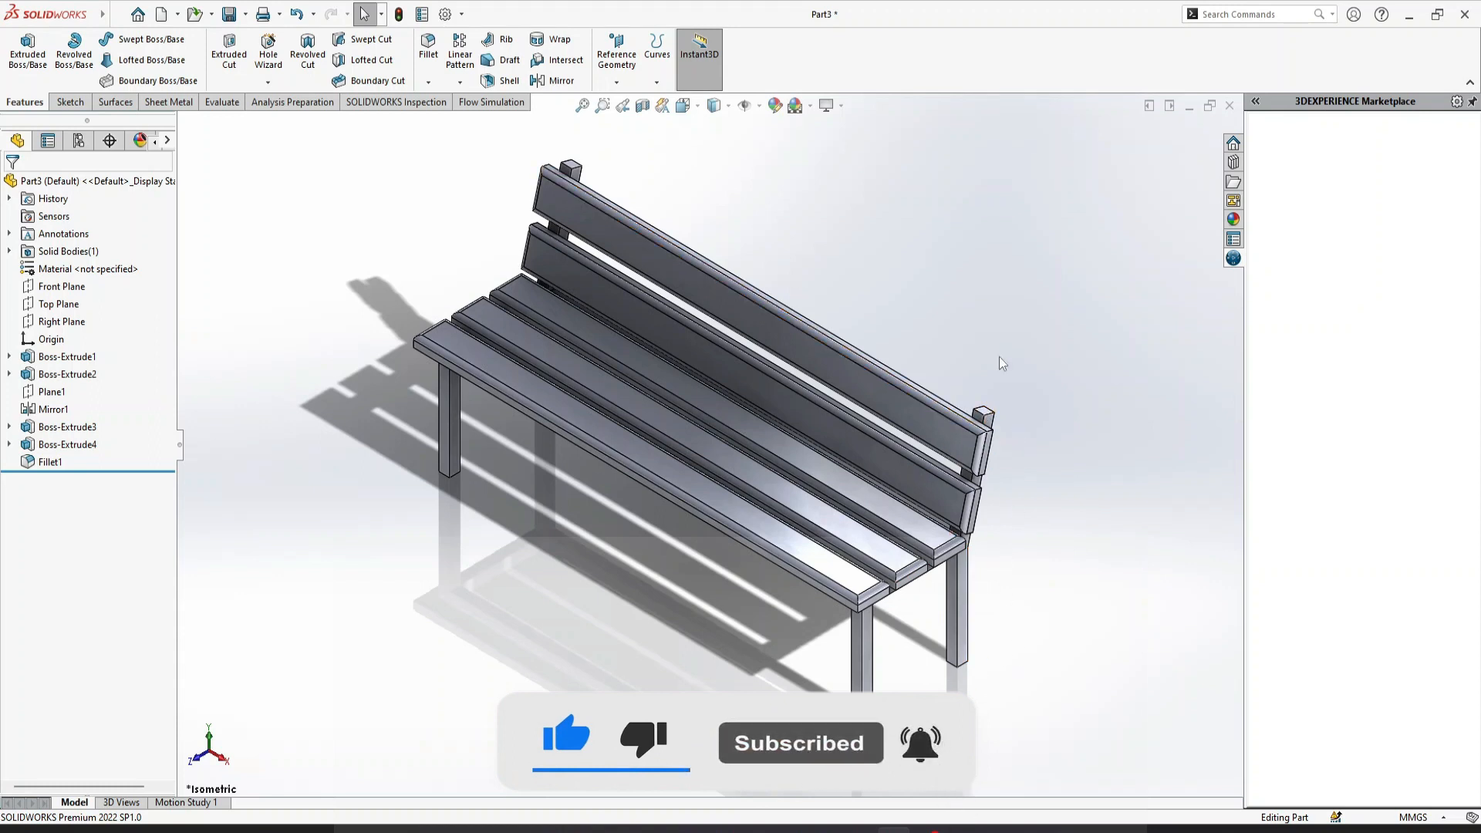
Step: Open part file 11 from the cad files folder as an appearance reference and return to Part3
click(775, 106)
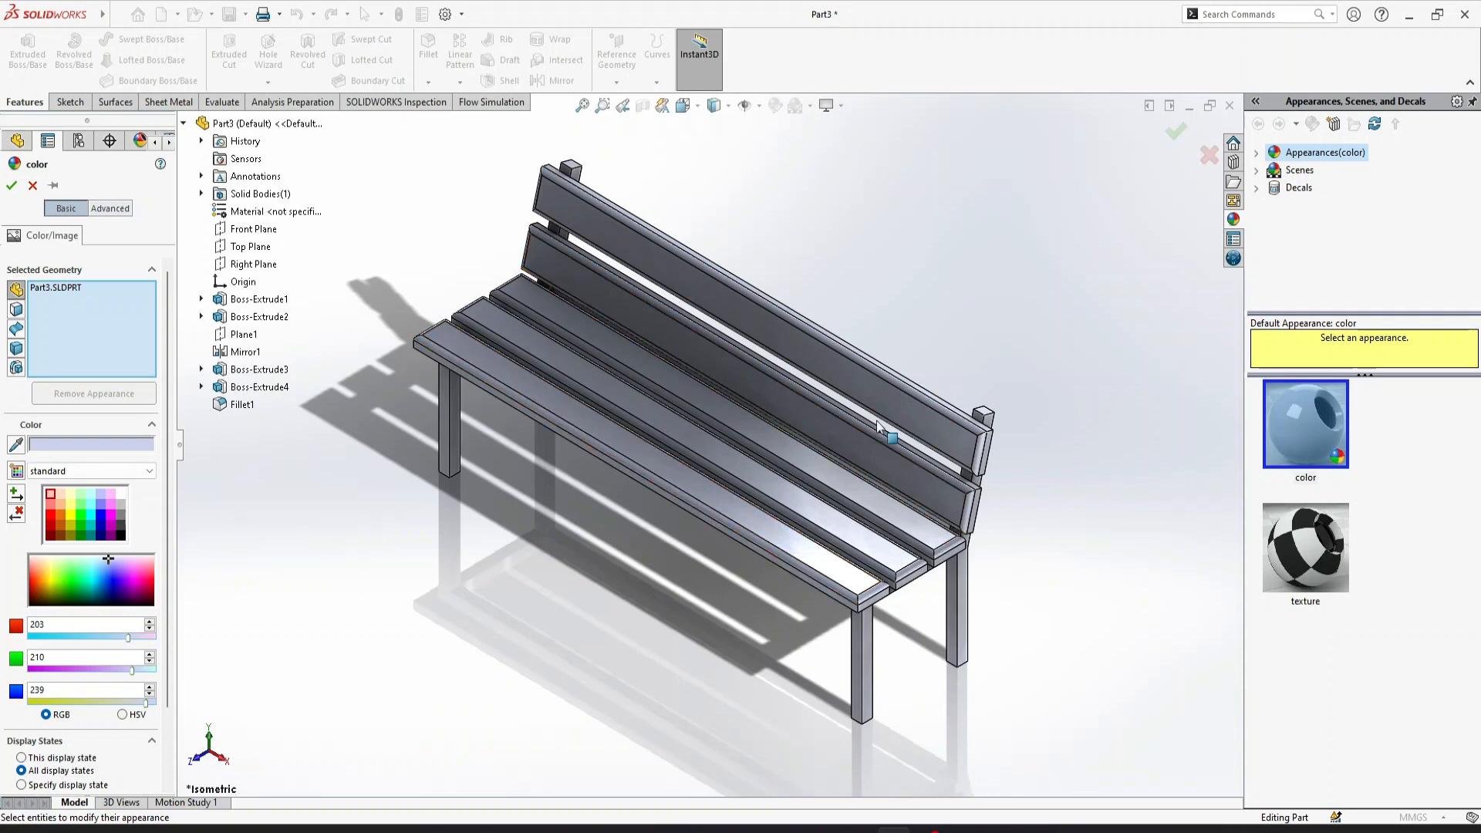
click(33, 186)
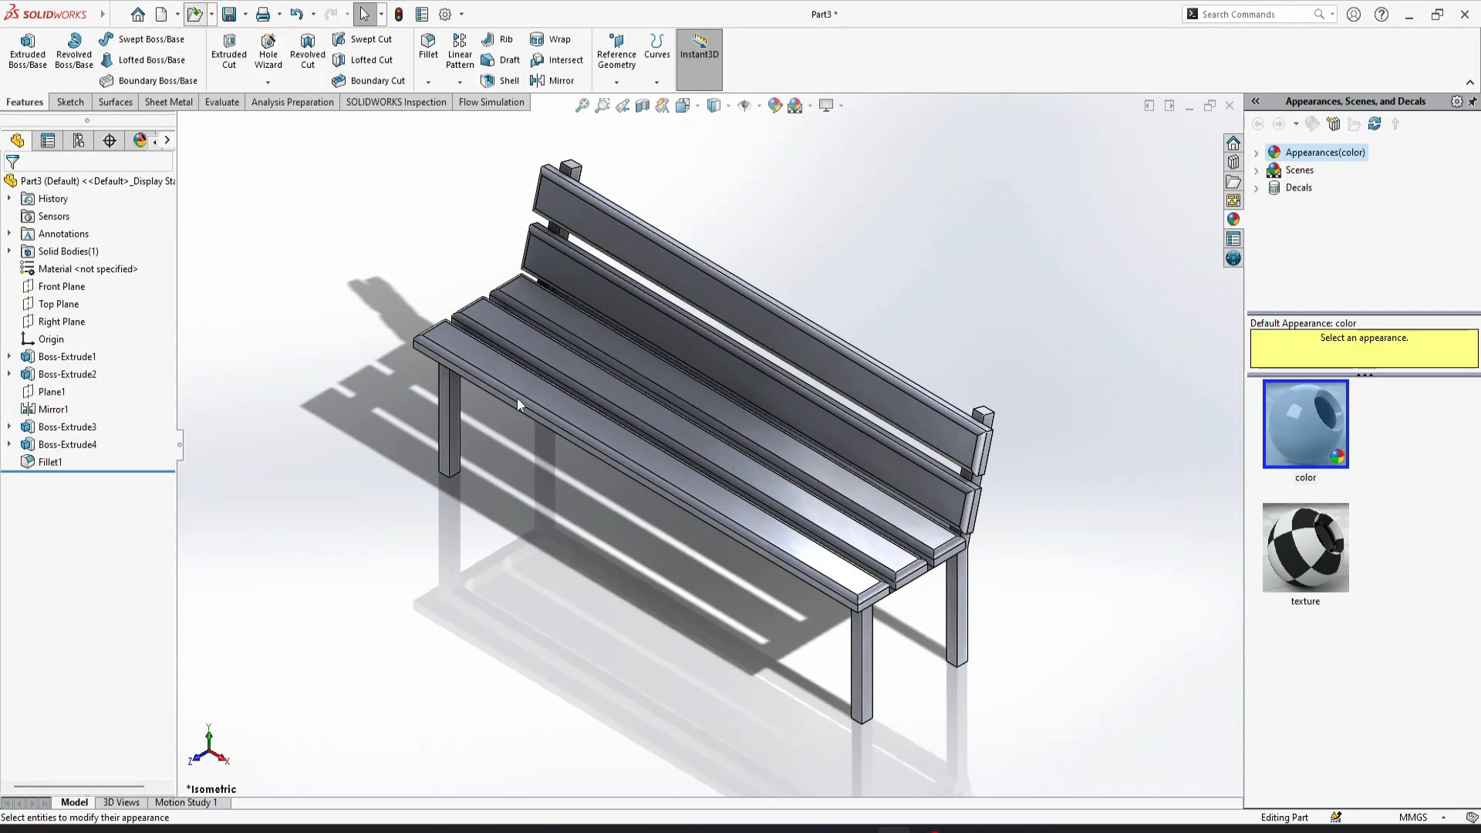
key(ctrl+o)
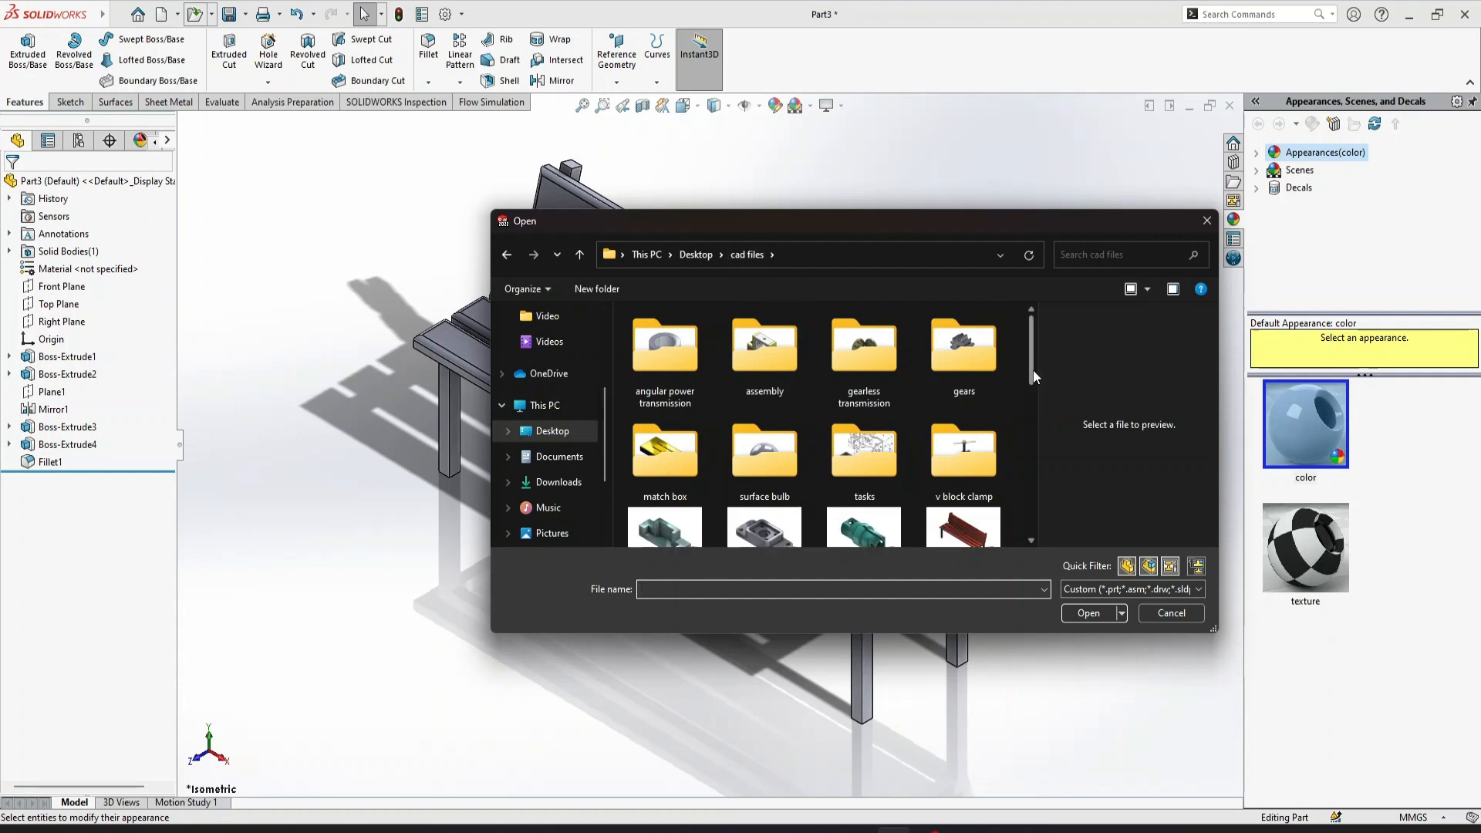
drag(1034, 361, 1032, 416)
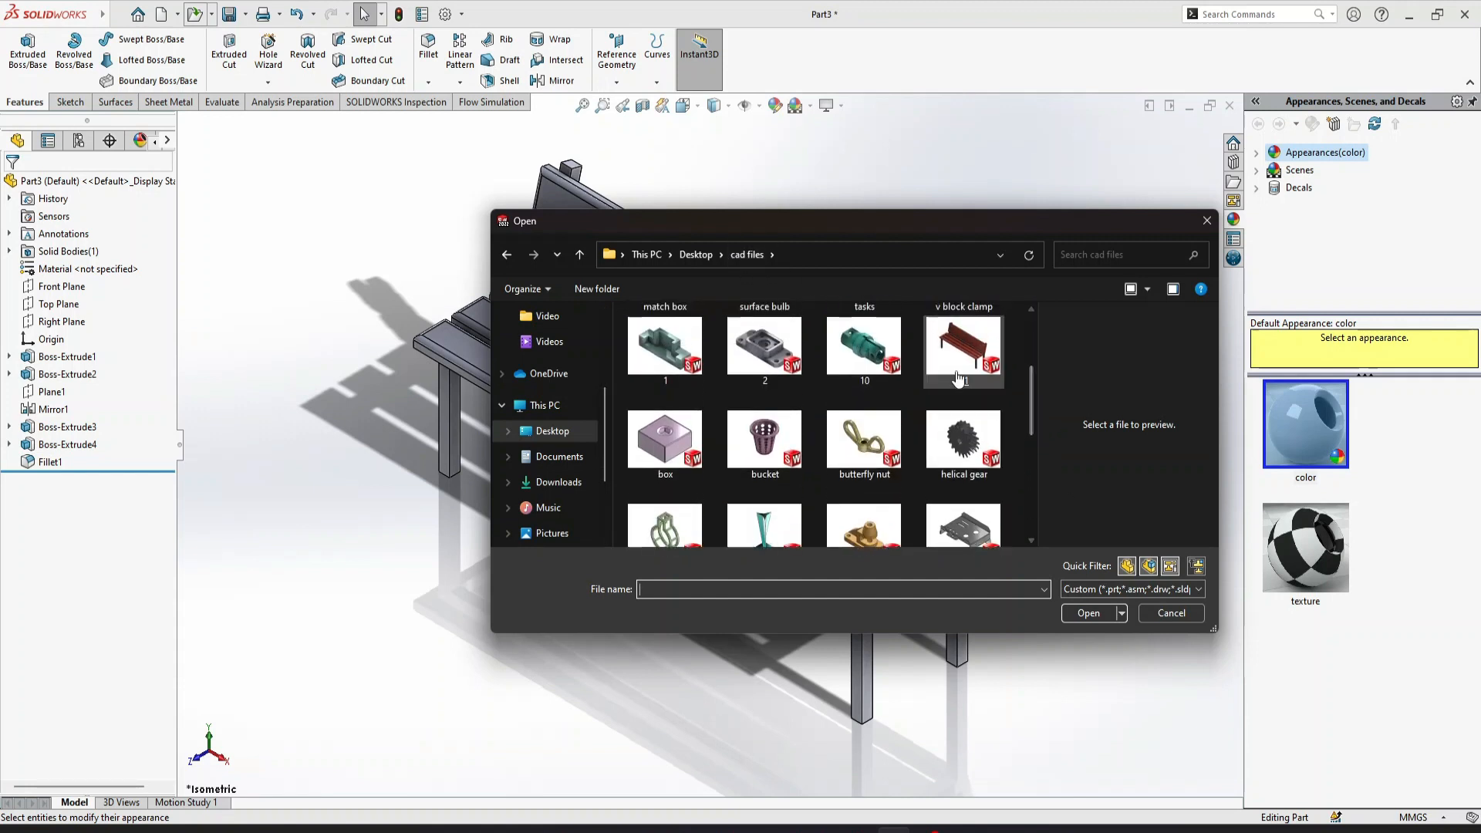
click(964, 347)
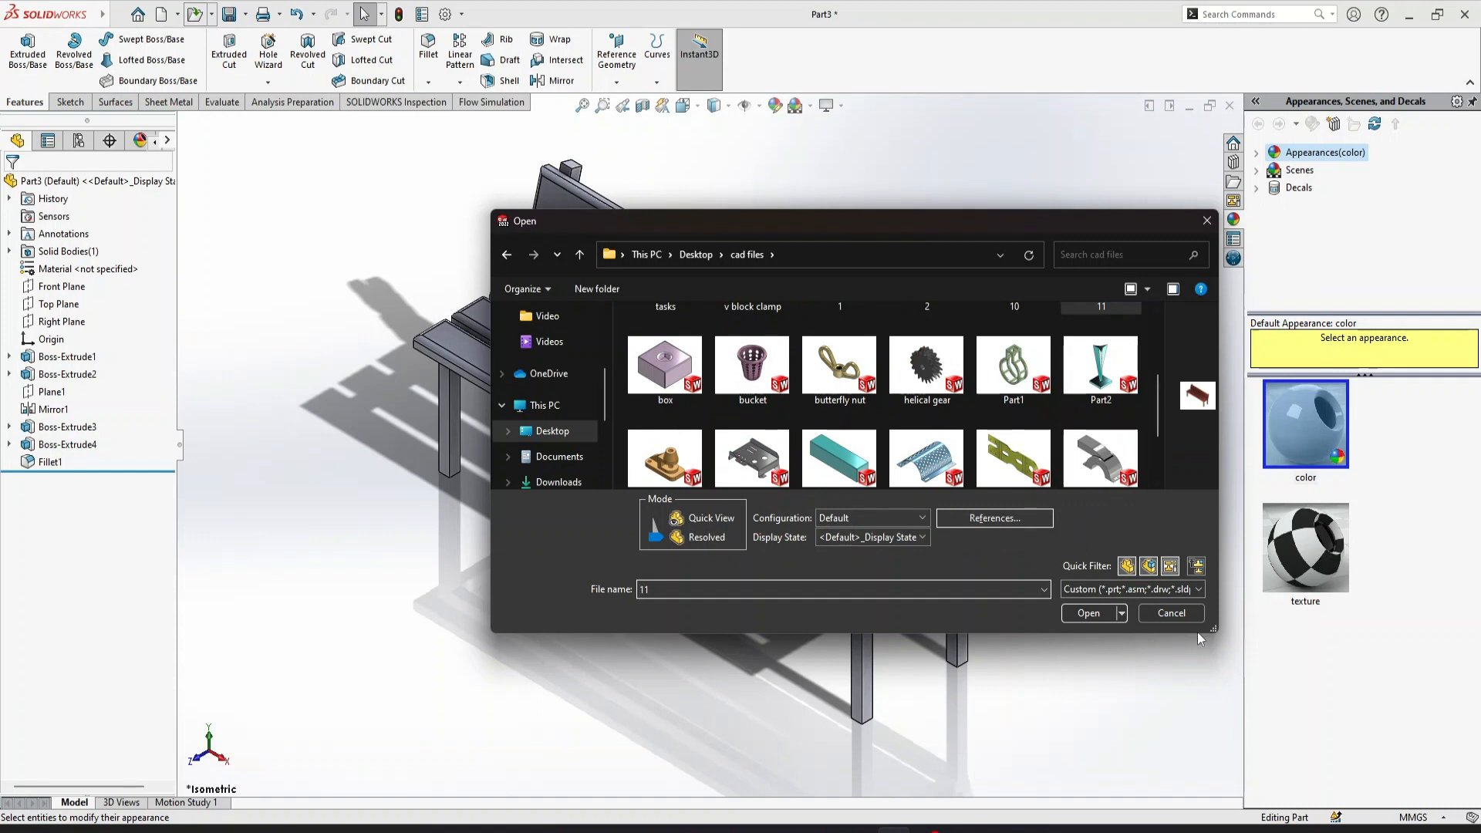
click(1084, 613)
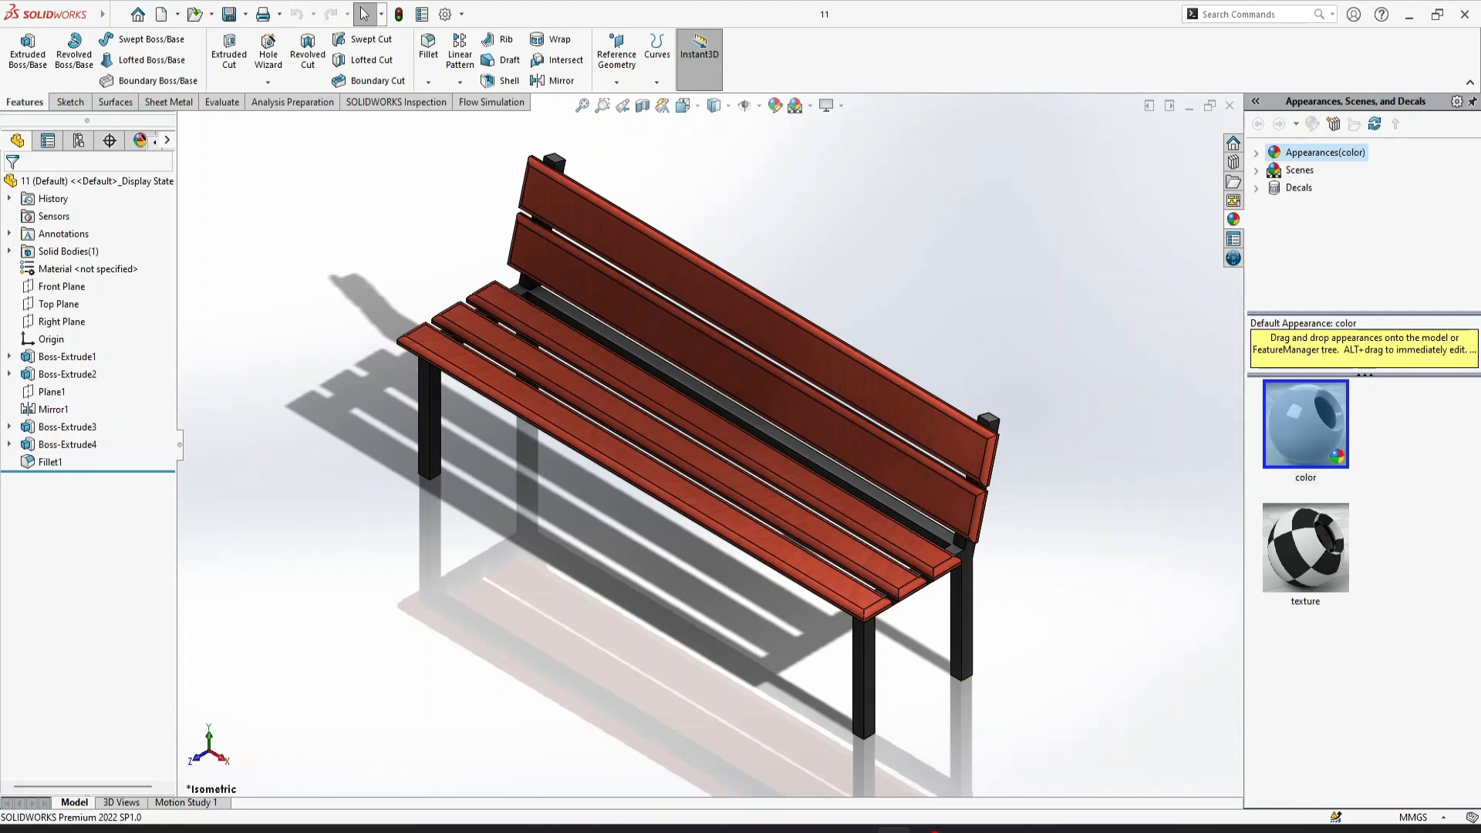
mouse_move(895, 829)
click(809, 760)
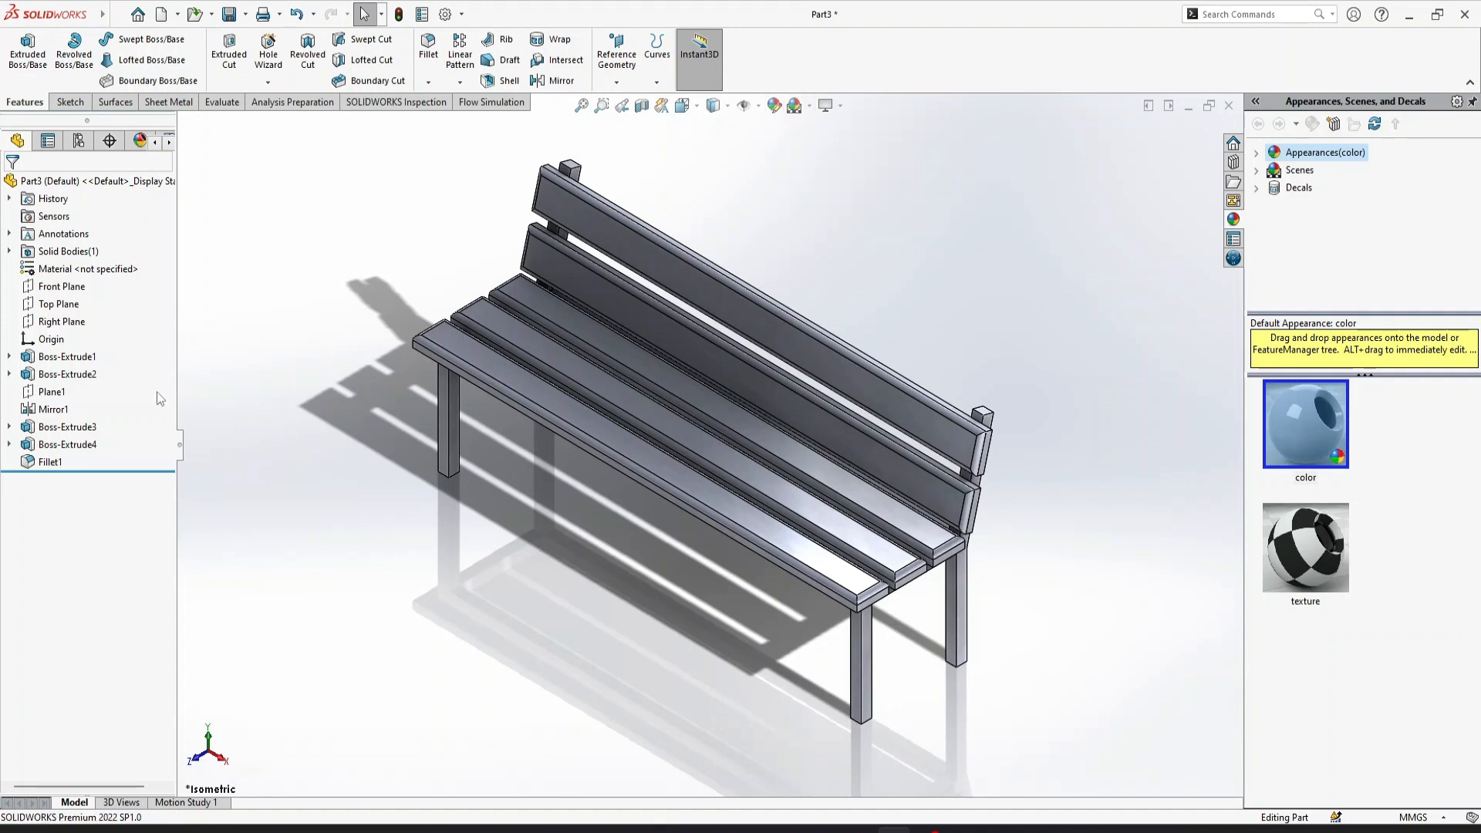
Step: Apply the cast iron appearance from the Metal Iron category to the side frame, the seat rails and the mirrored side frame
click(83, 359)
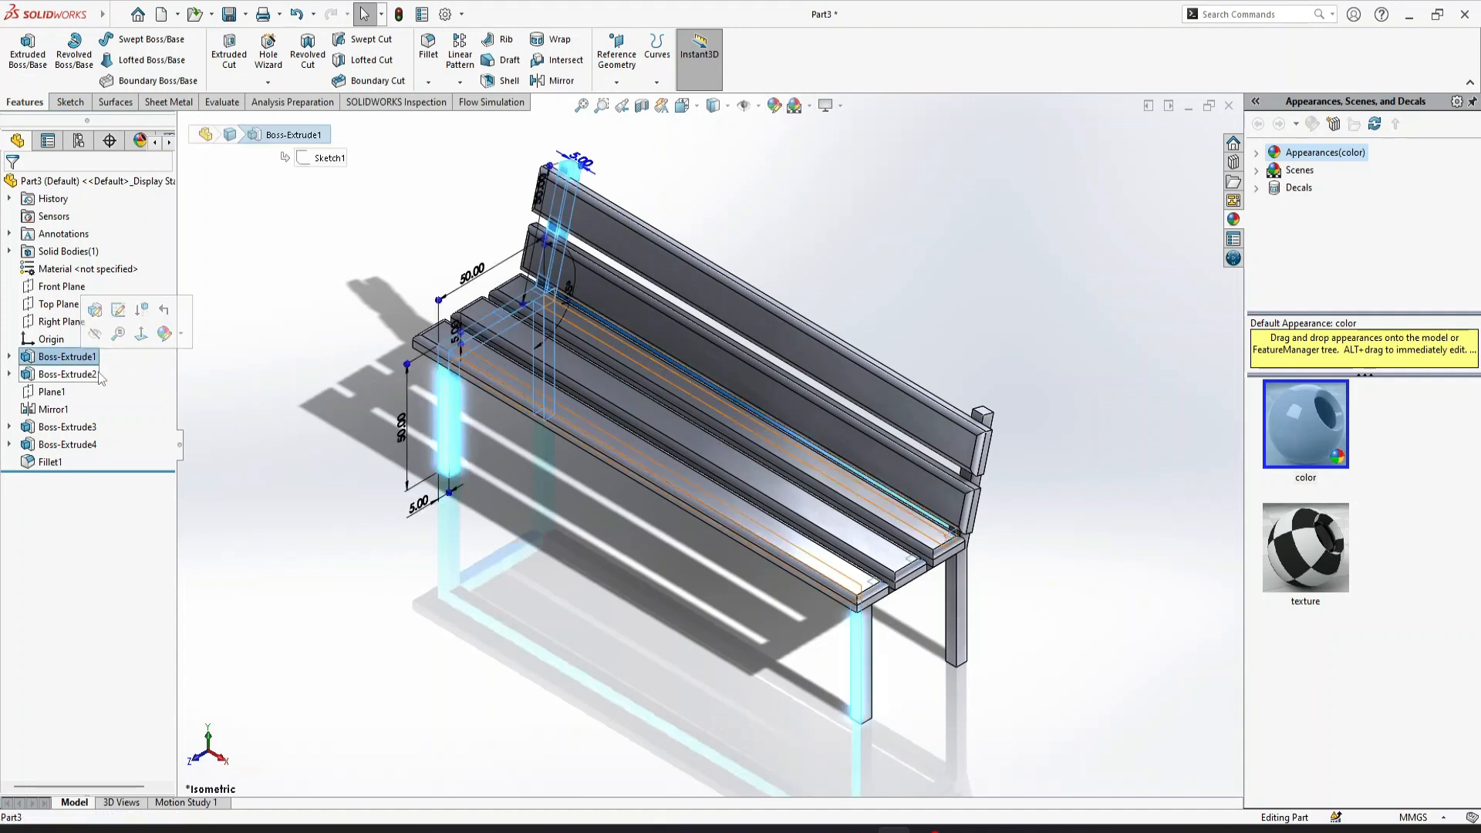
click(88, 376)
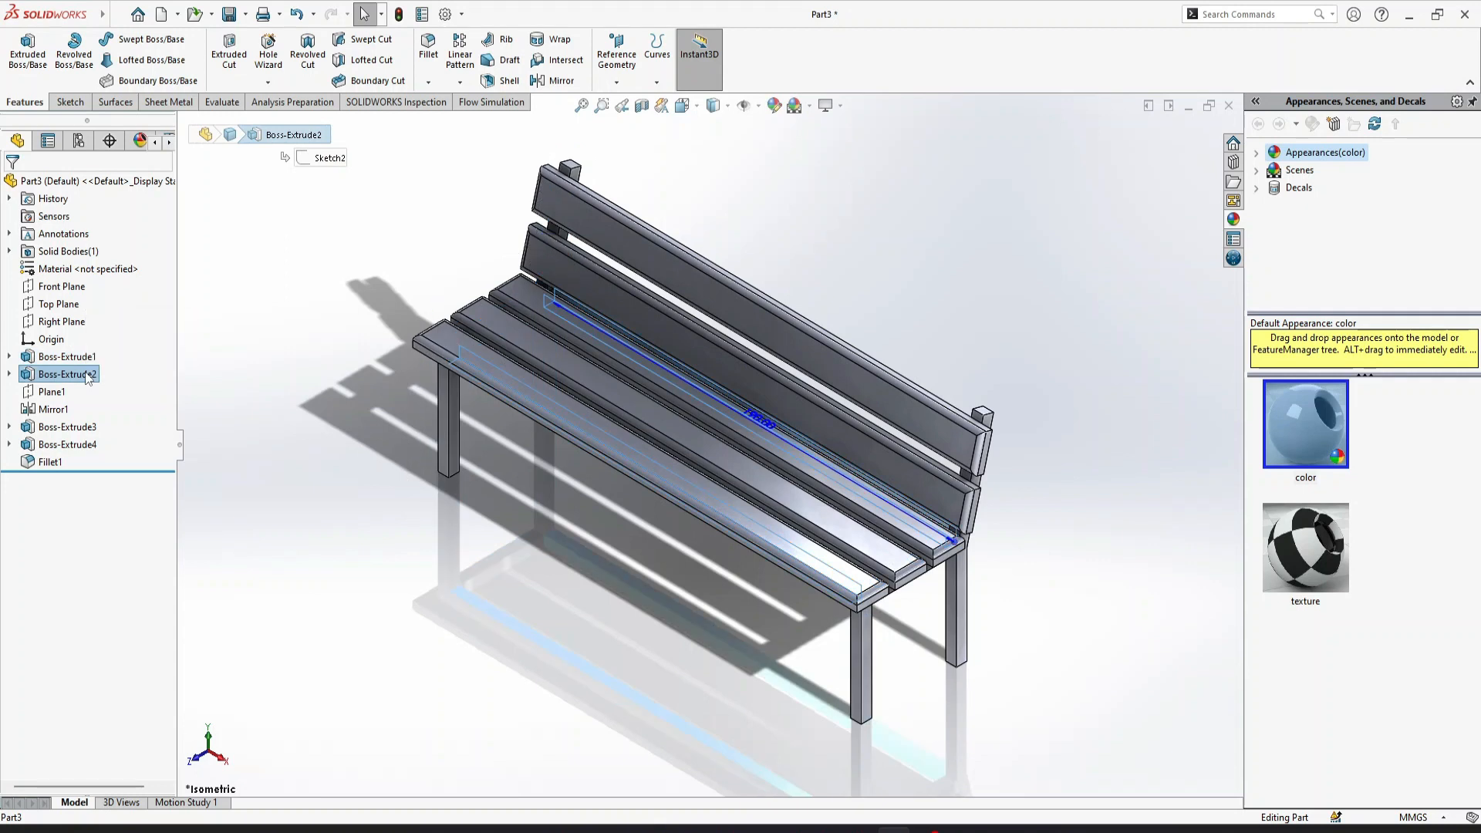
ctrl+click(70, 356)
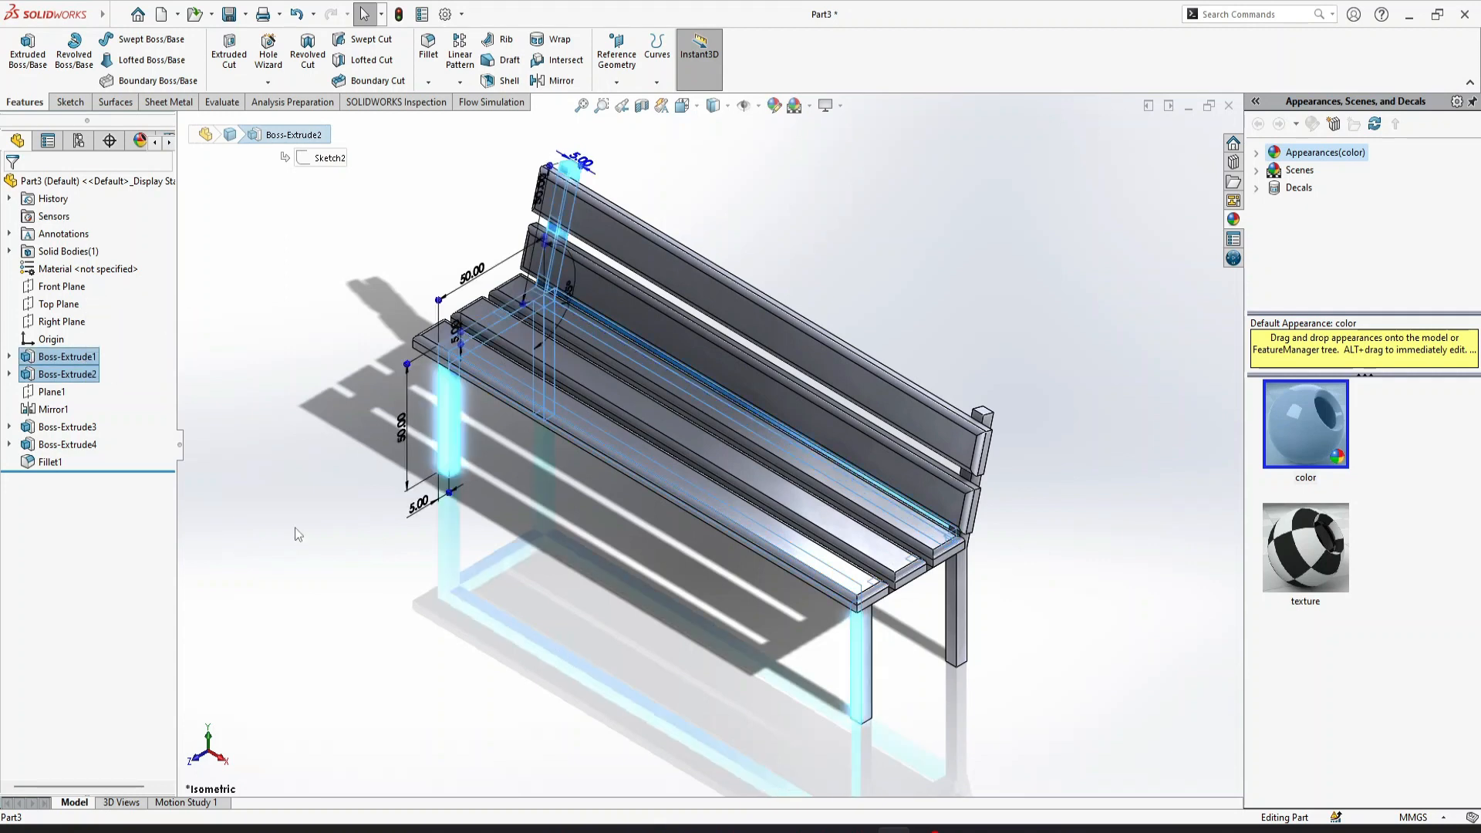
click(155, 364)
ctrl+click(77, 374)
ctrl+click(66, 409)
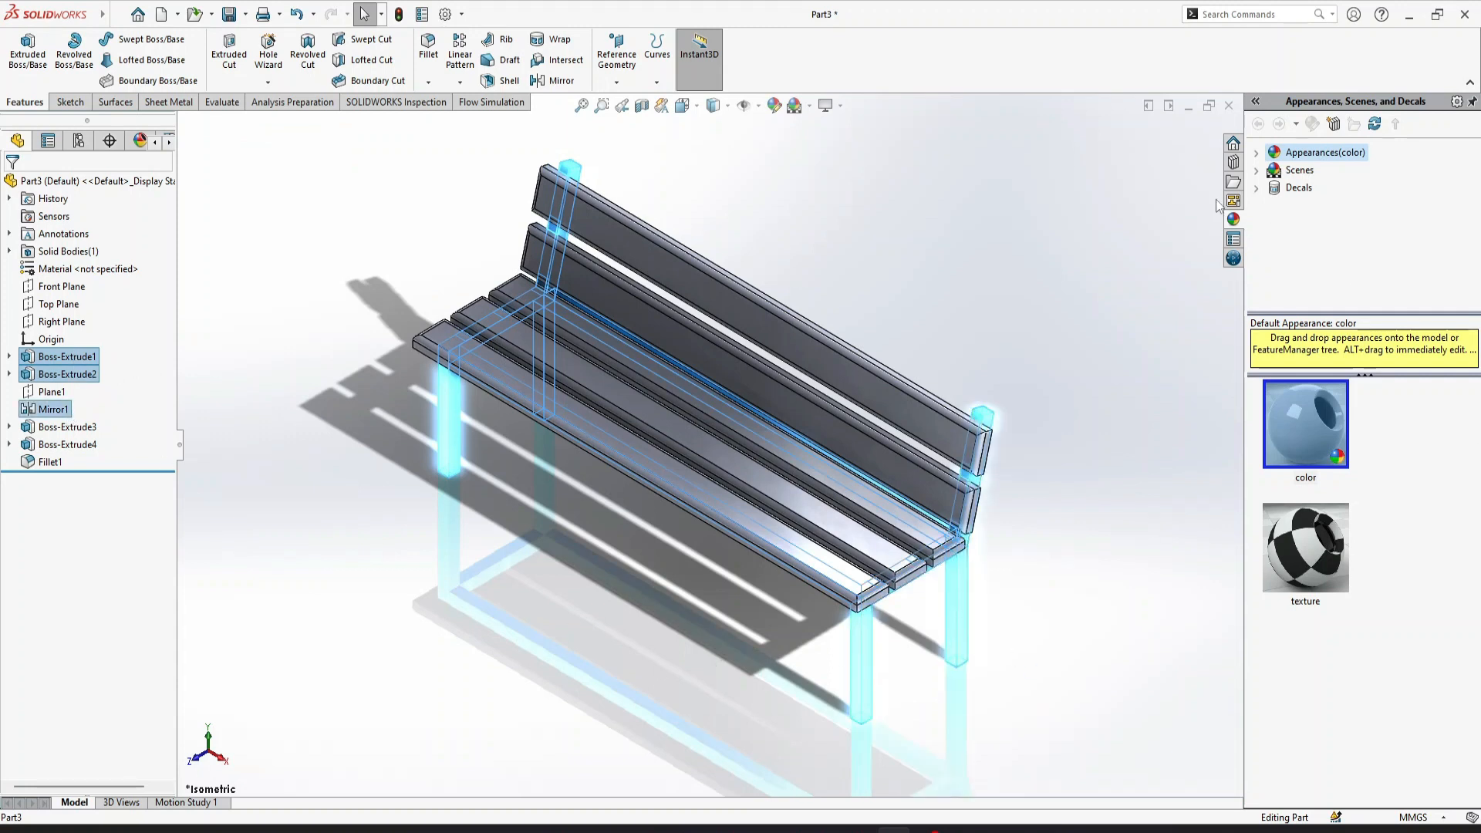
click(1256, 153)
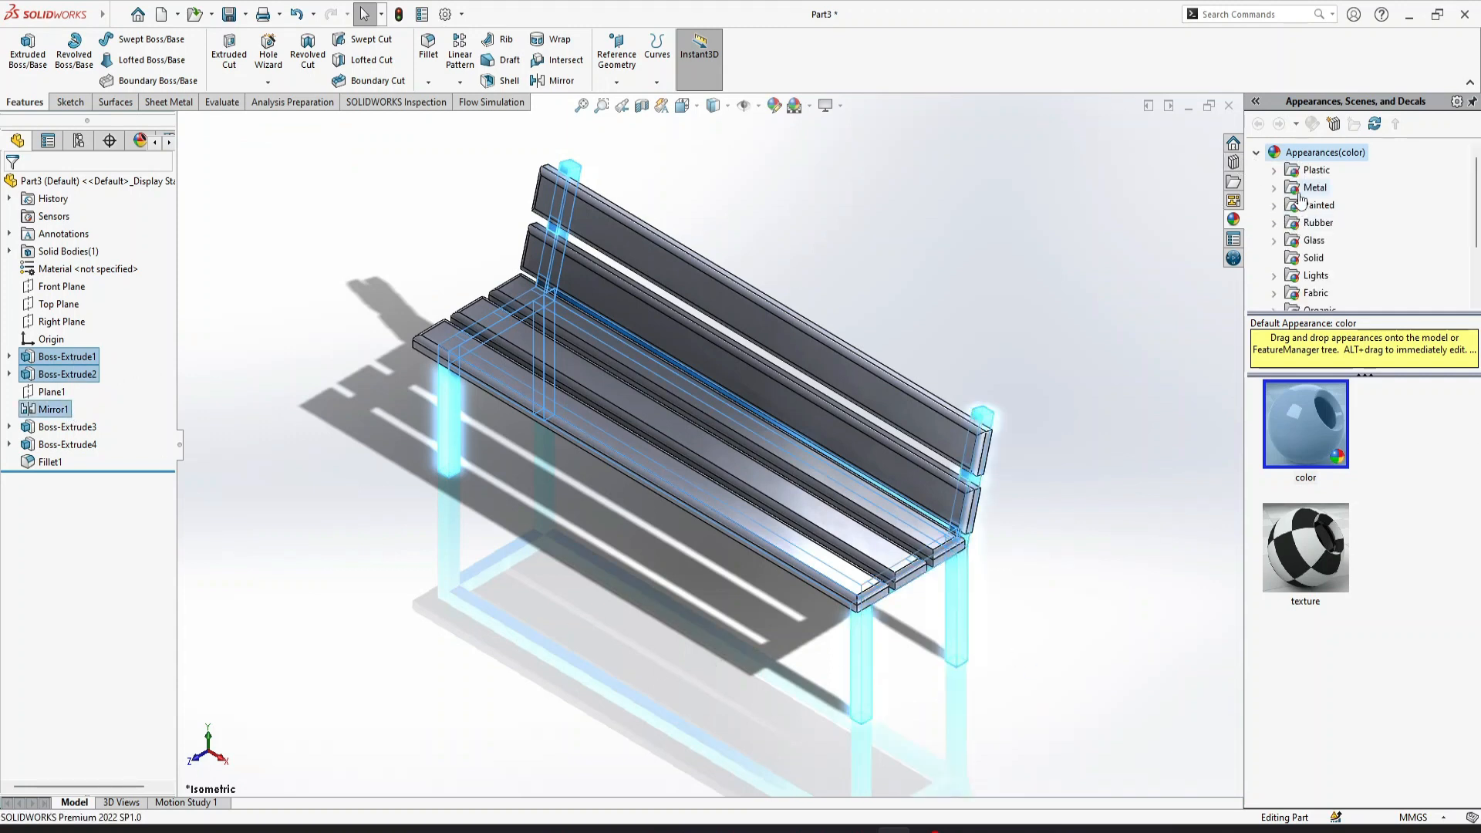
double_click(1304, 189)
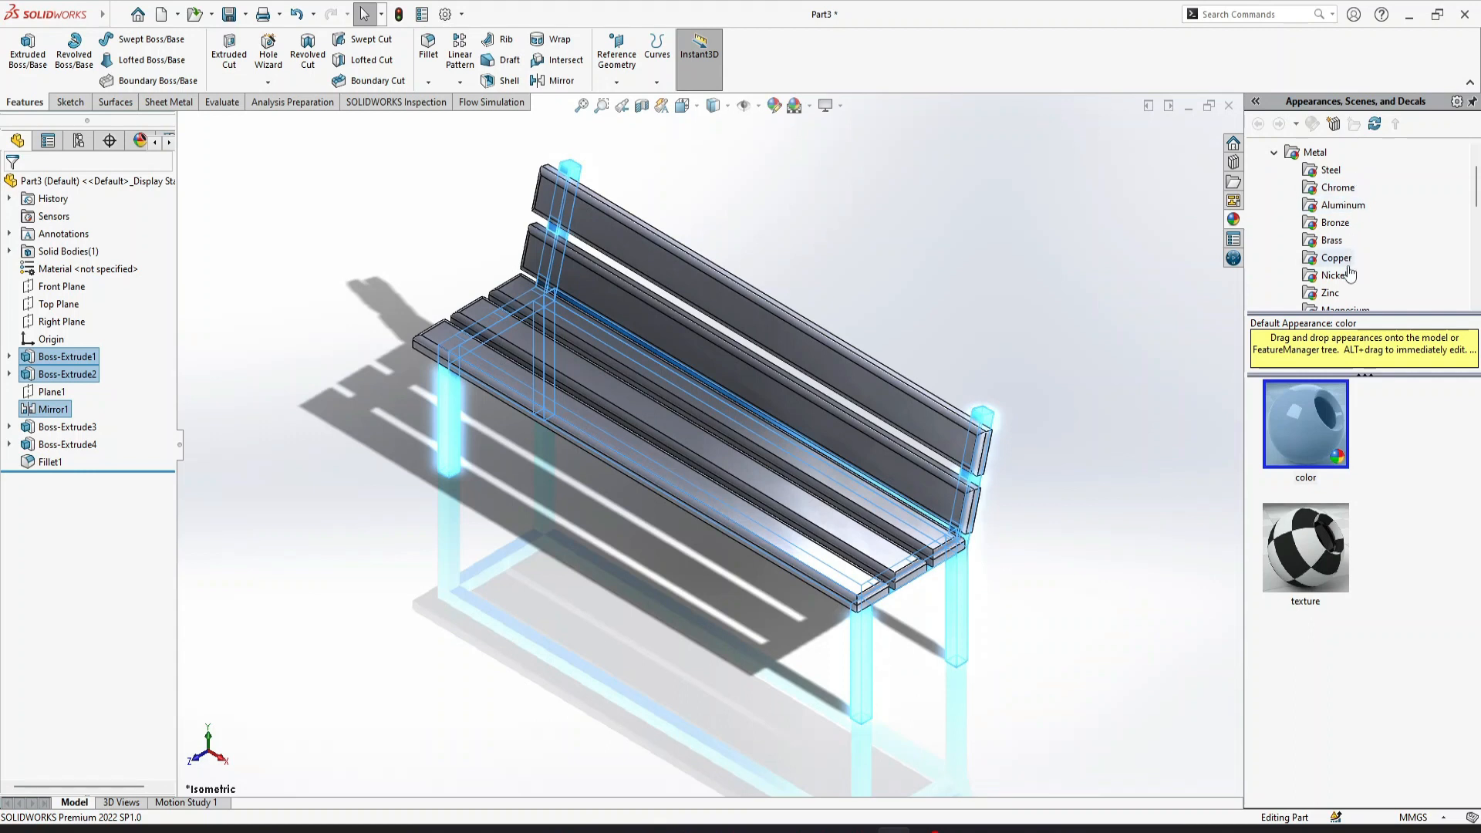
scroll(1478, 174, down, 2)
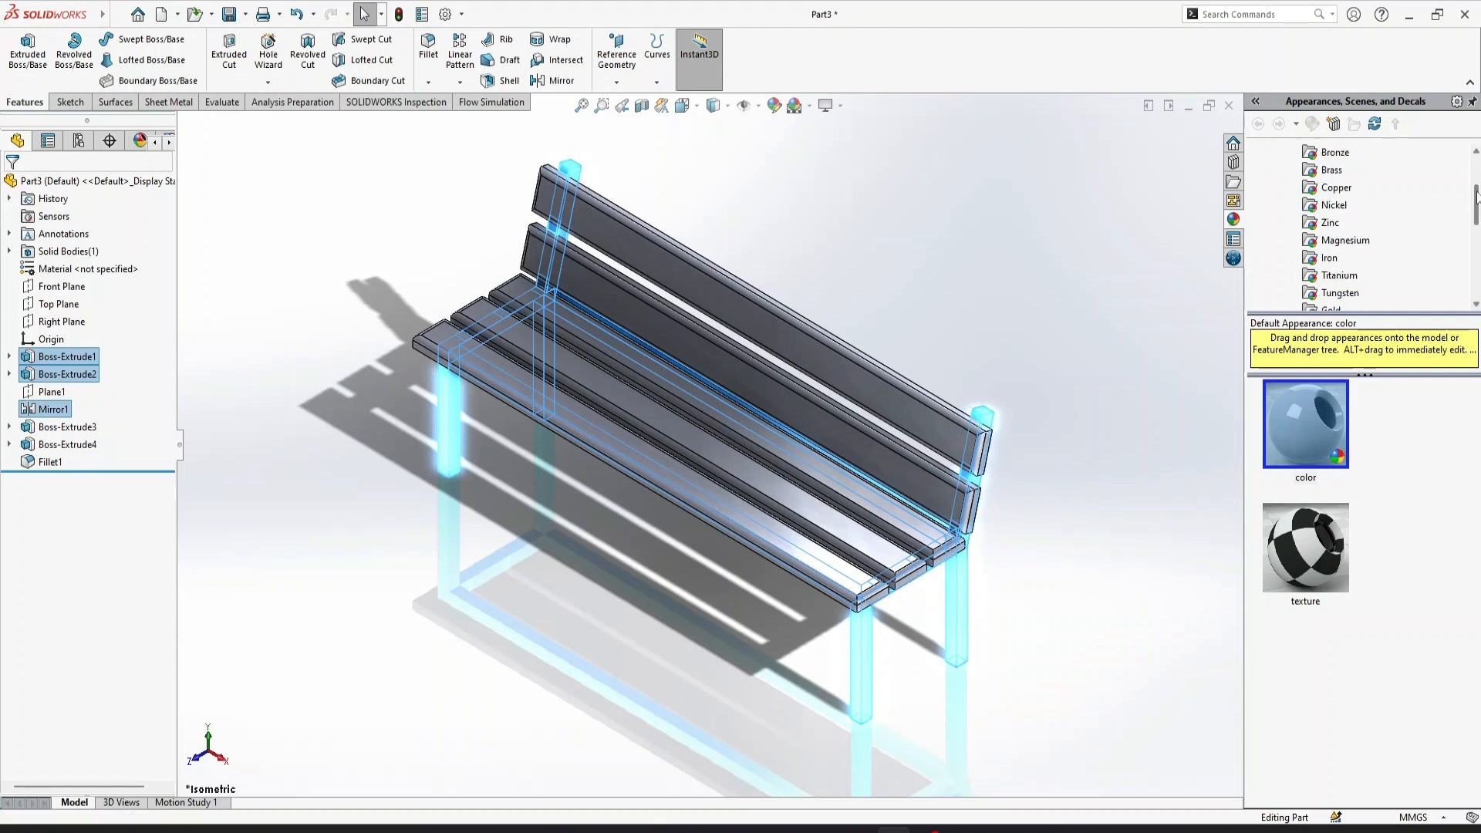
click(1327, 260)
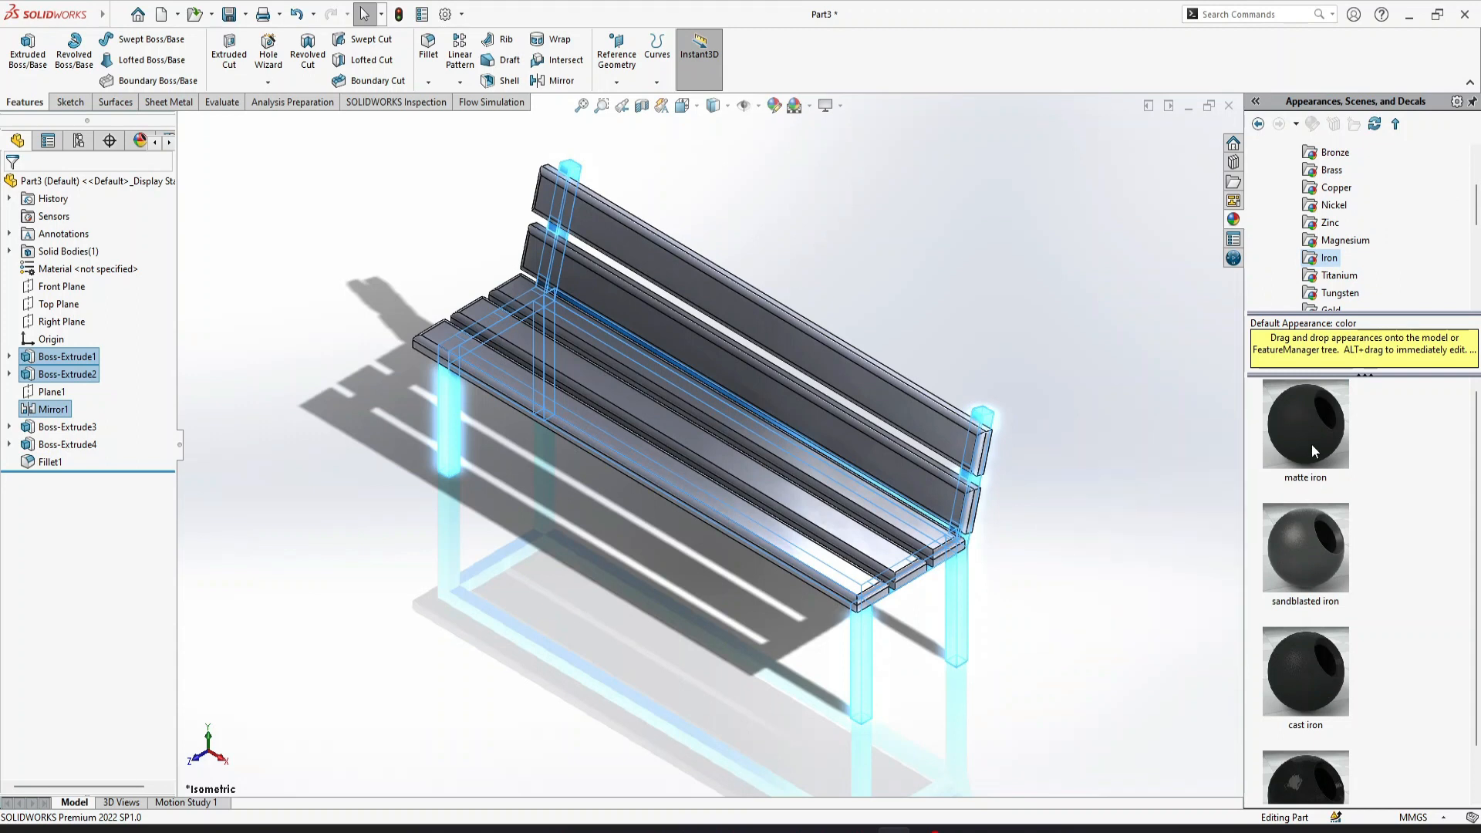
mouse_move(1314, 451)
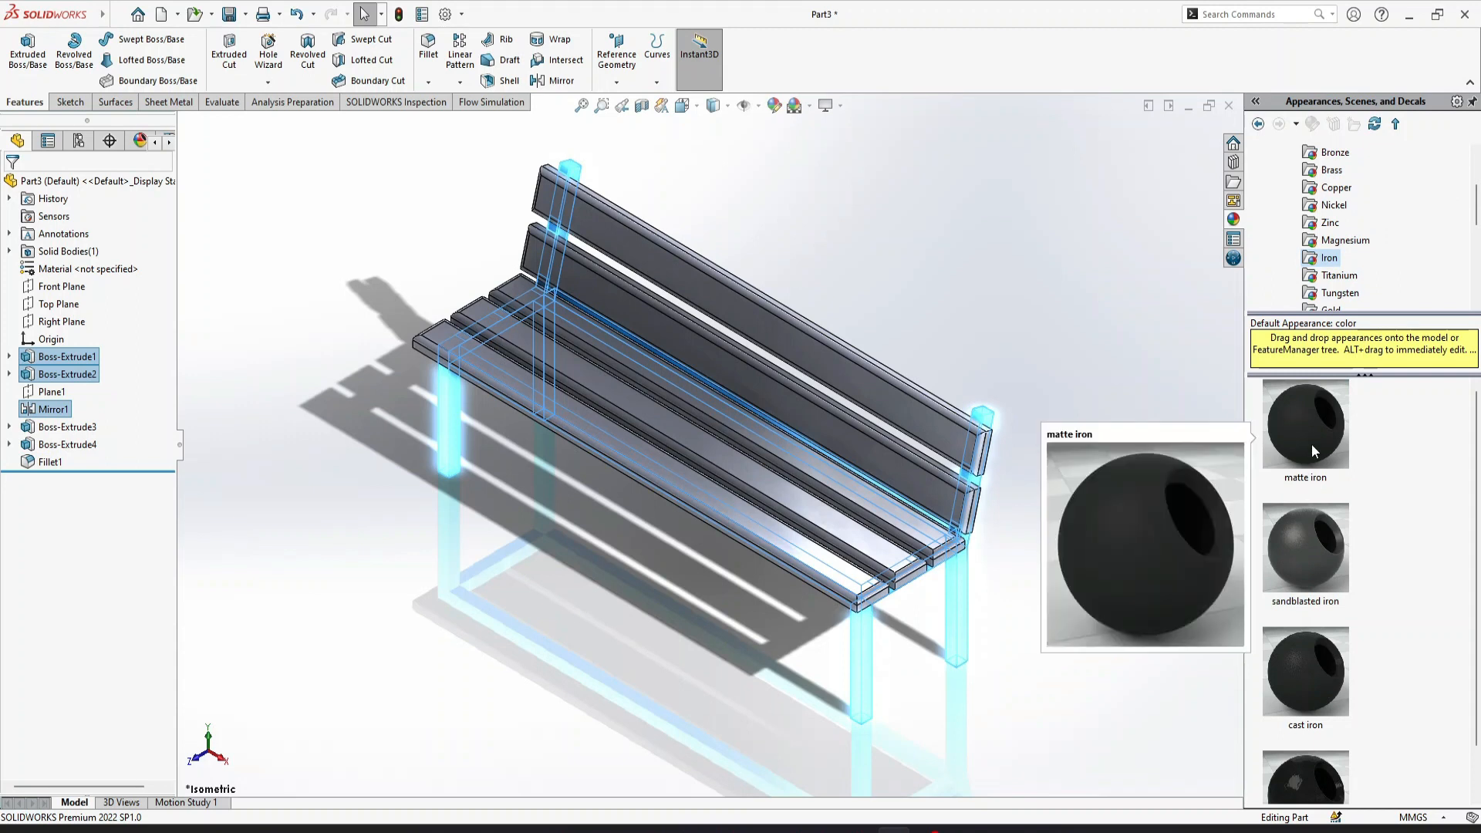
double_click(1301, 674)
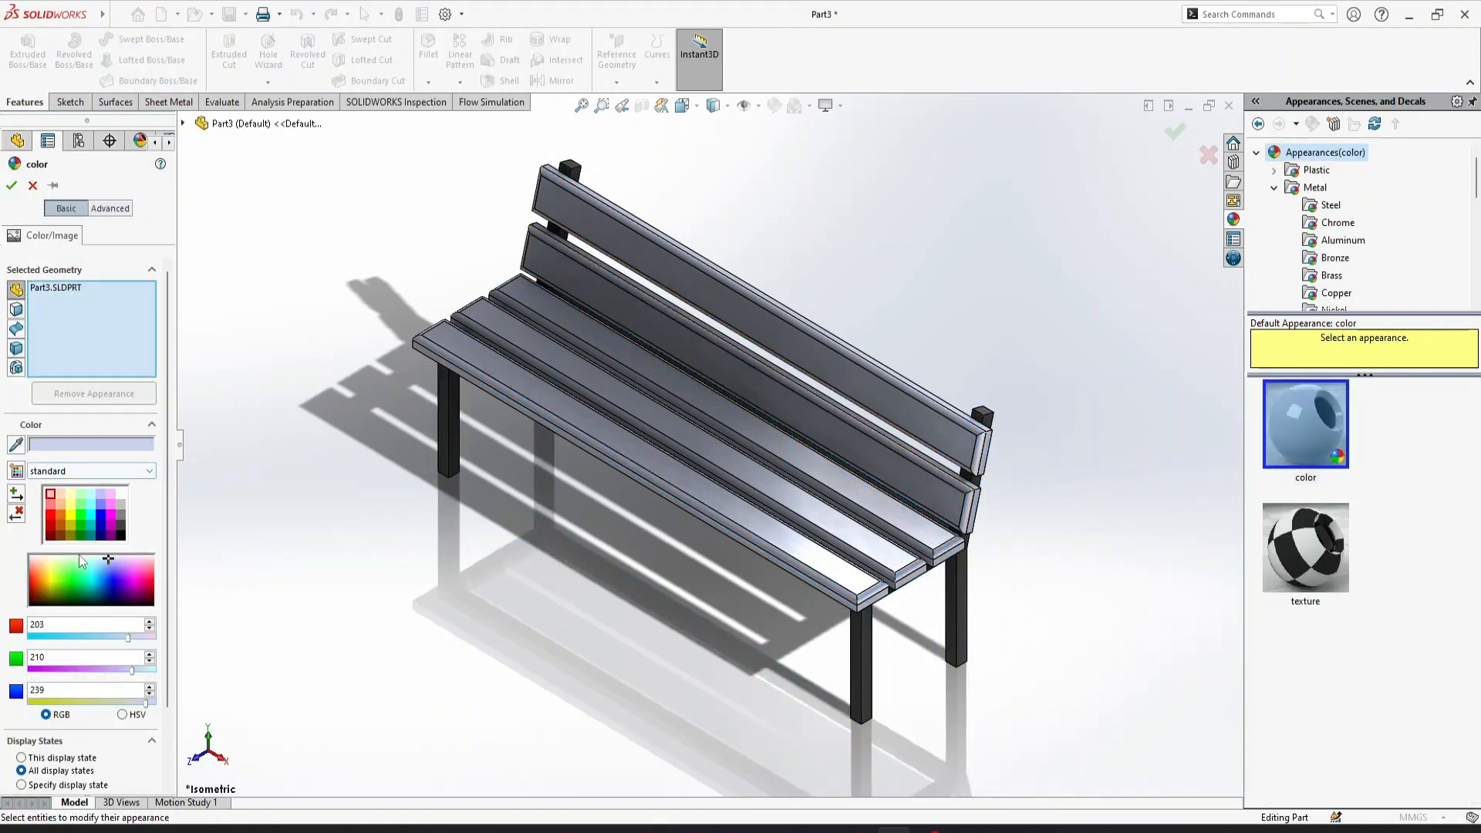
click(121, 535)
click(121, 527)
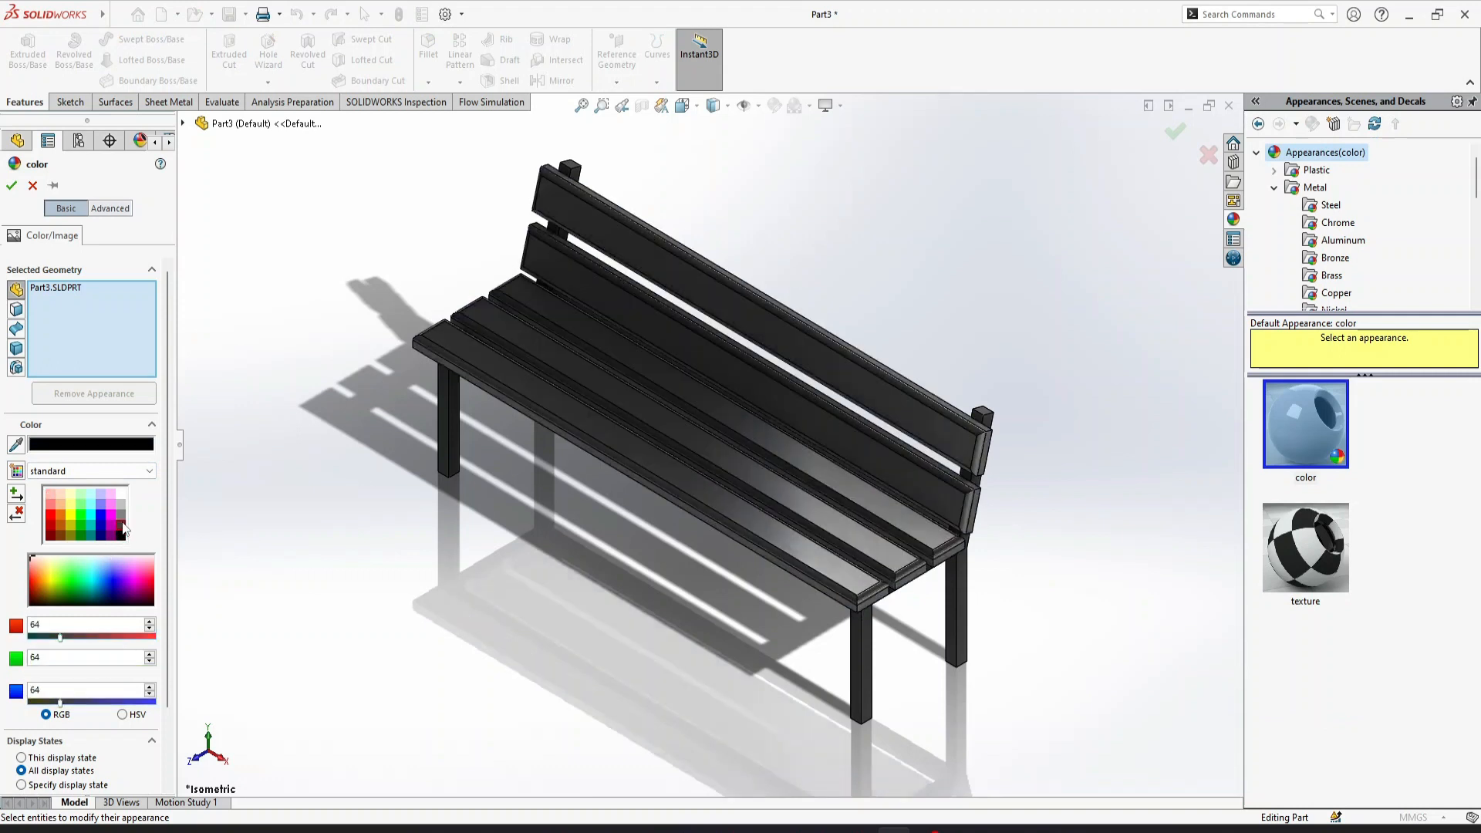
click(11, 185)
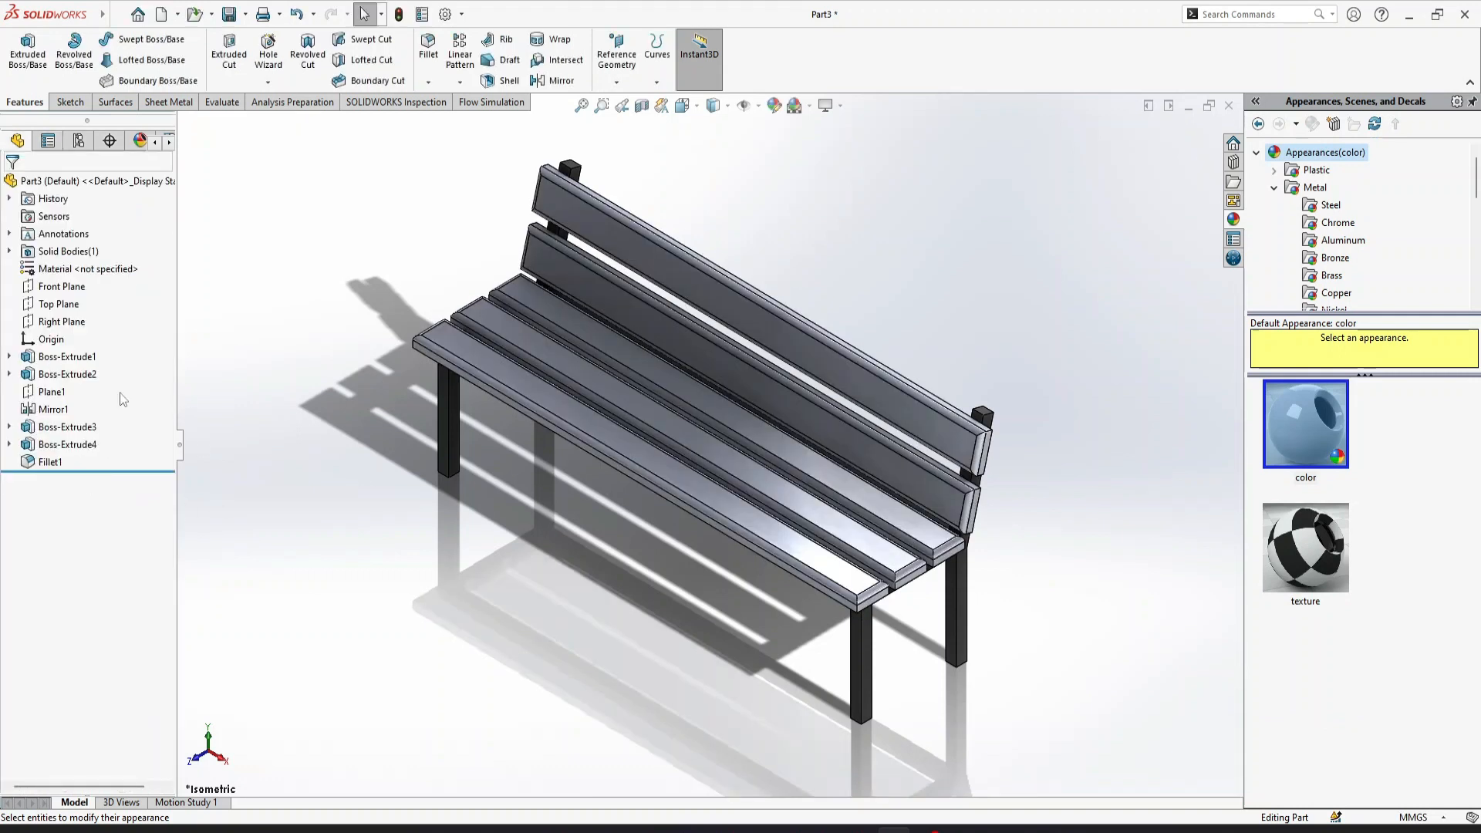
Step: Set the cast iron colour of the bench frame features from Boss-Extrude1 through Mirror1 to black (RGB 0, 0, 0)
drag(113, 420, 67, 360)
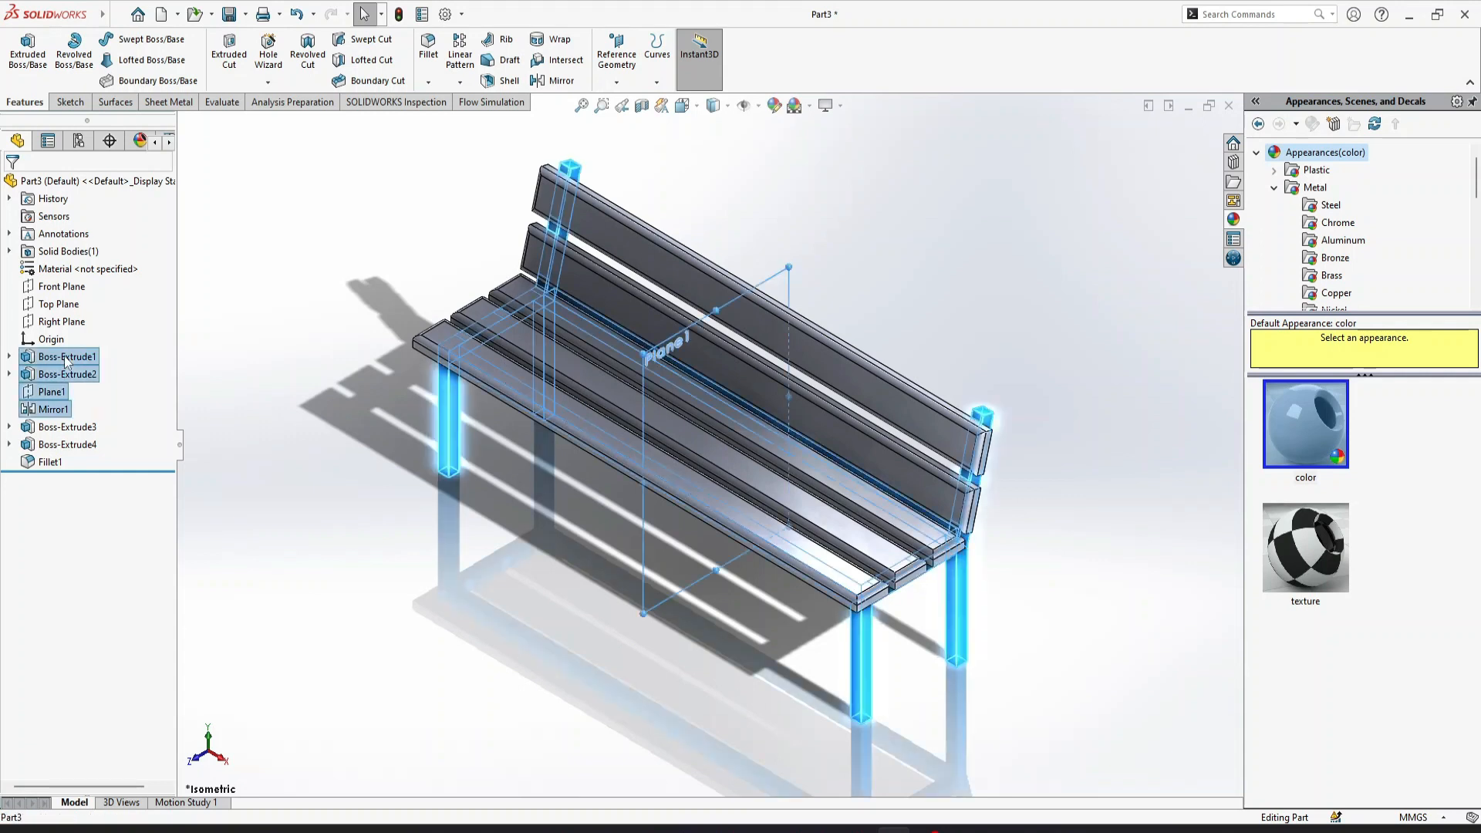
click(774, 106)
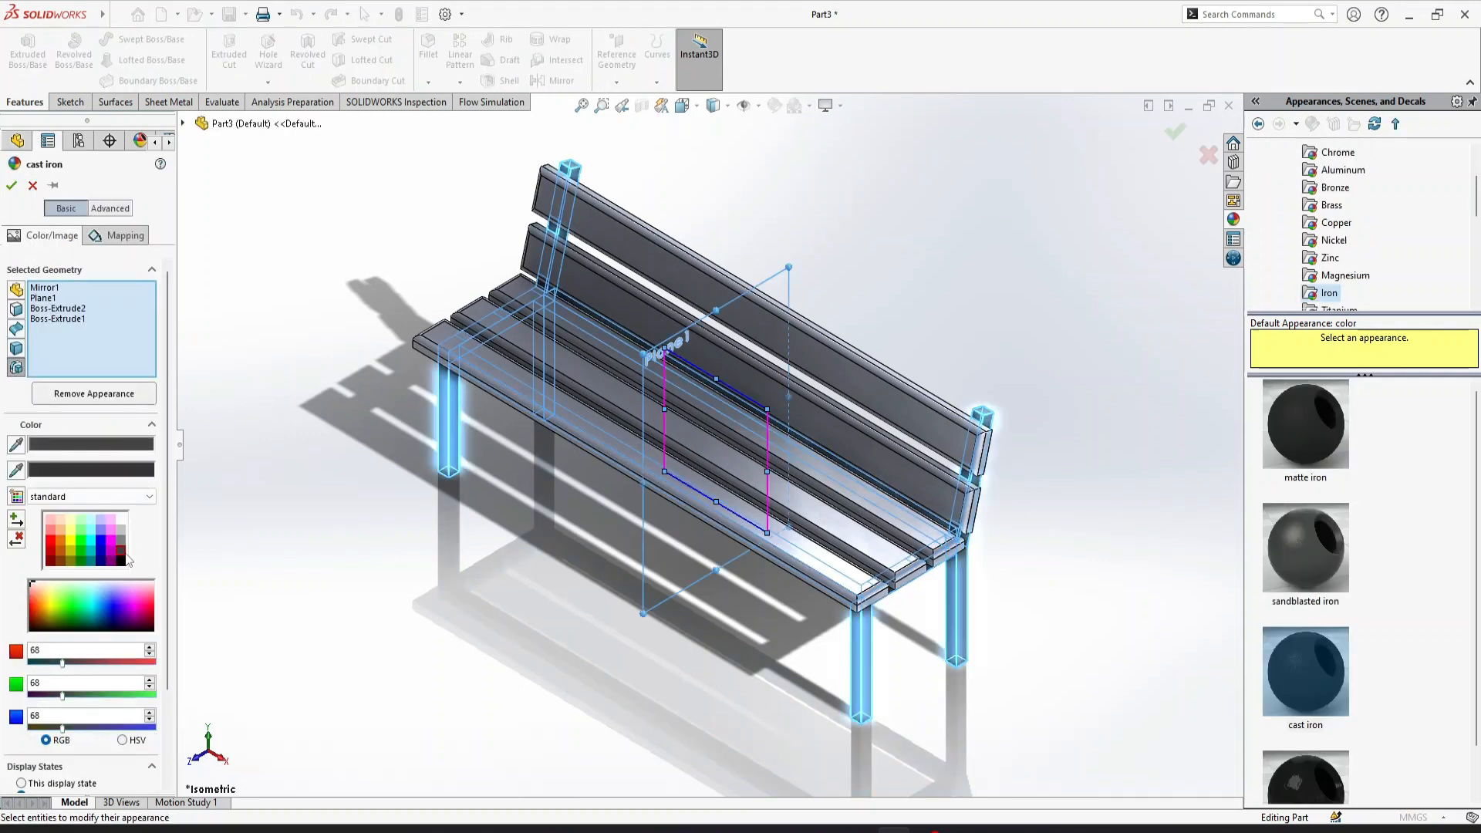
click(121, 557)
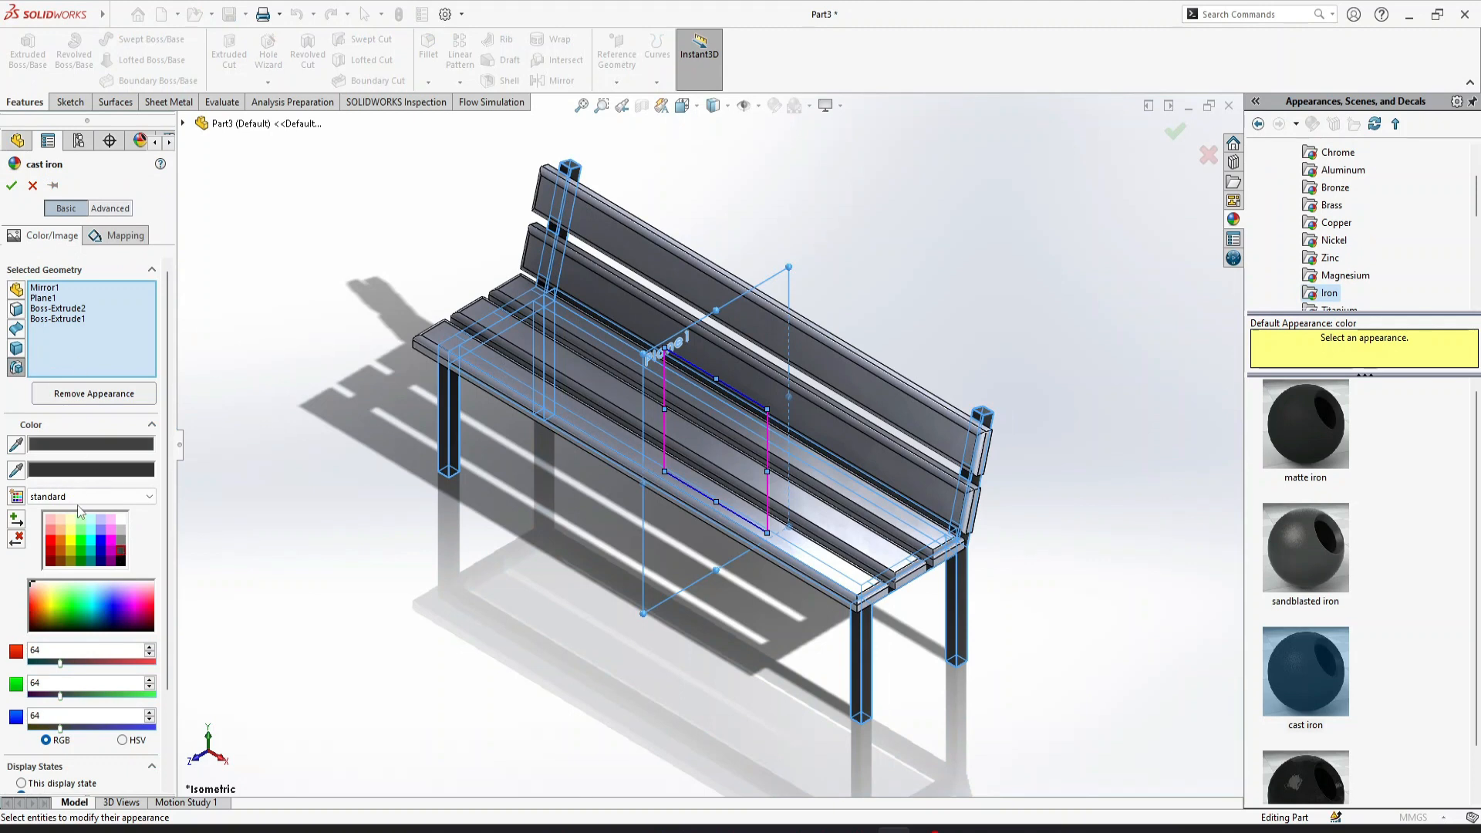
click(121, 562)
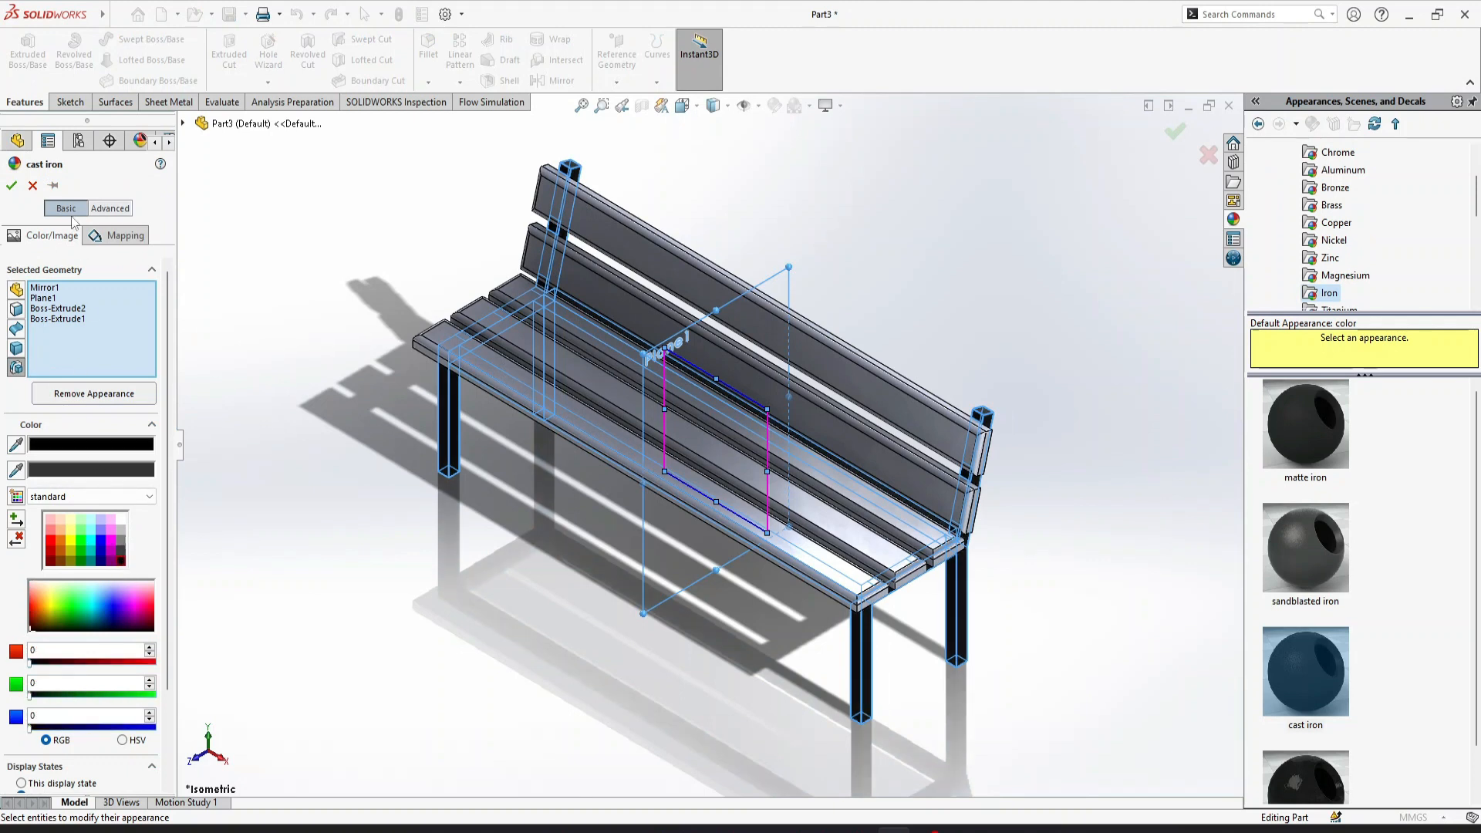
click(13, 185)
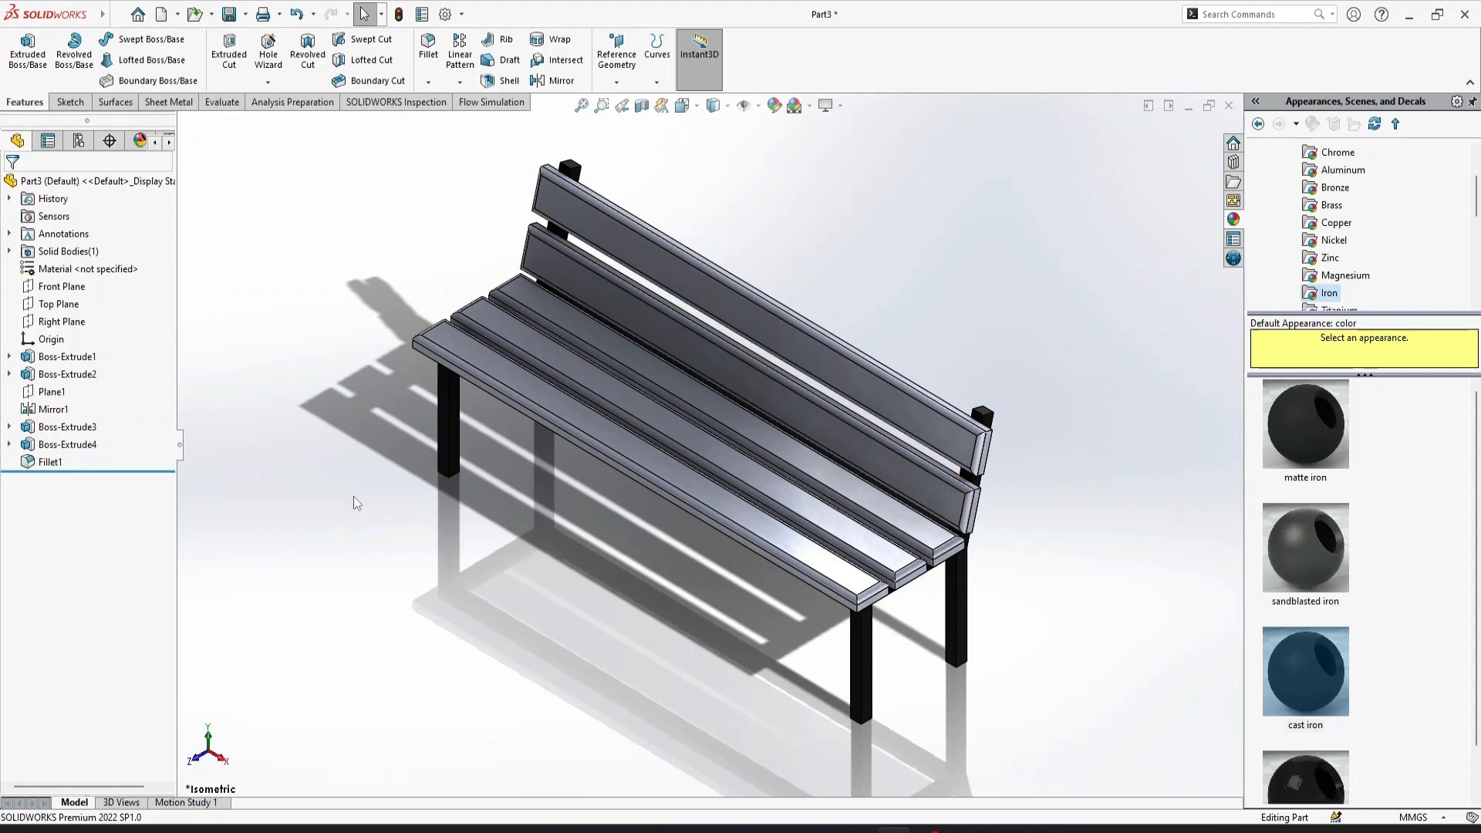
Step: Apply the polished oak 2d appearance from the Organic Wood category to the slat features Boss-Extrude3, Boss-Extrude4 and Fillet1
drag(114, 425, 59, 472)
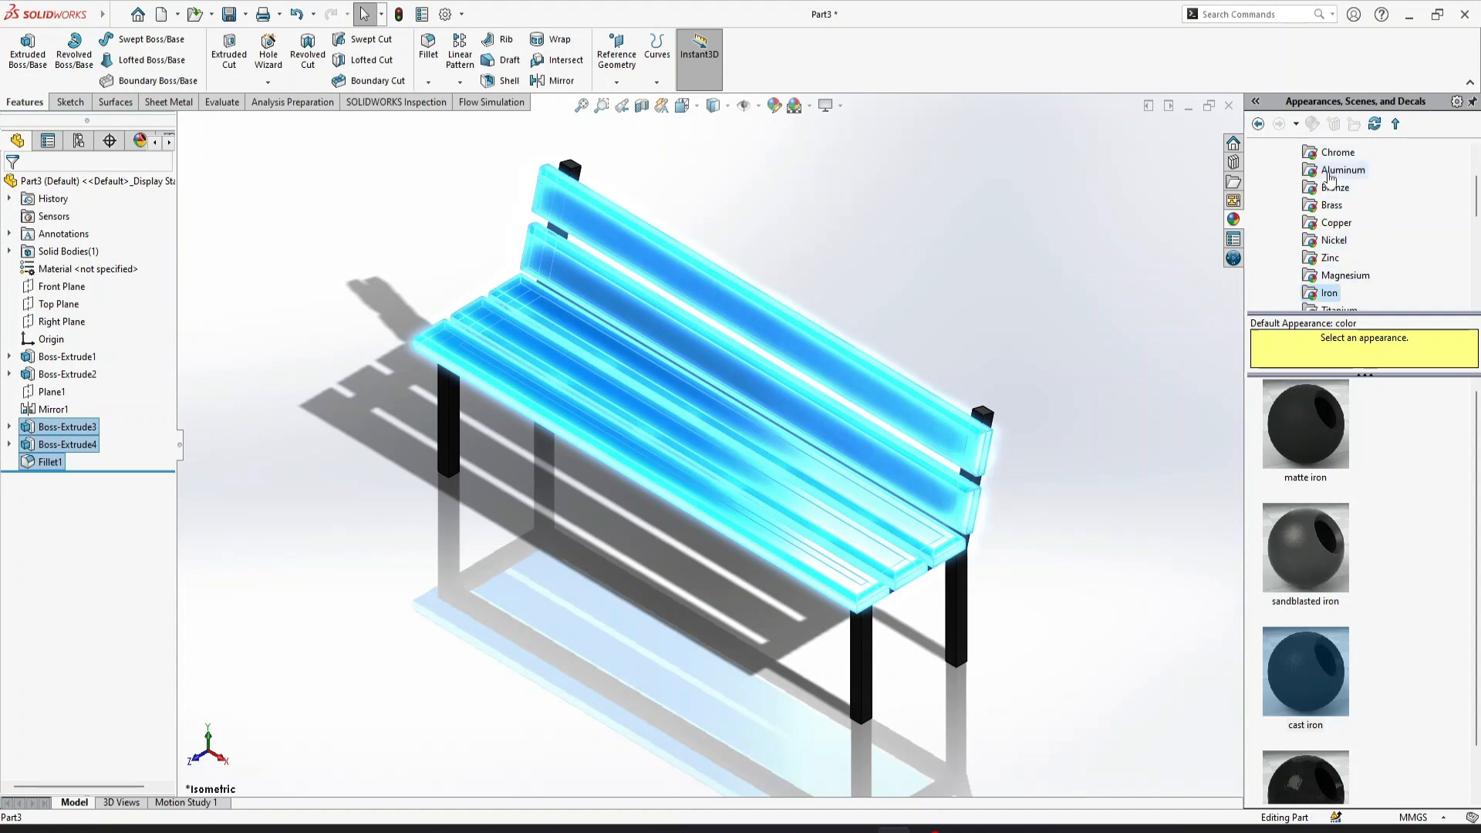
scroll(1477, 213, down, 1)
scroll(1478, 213, up, 3)
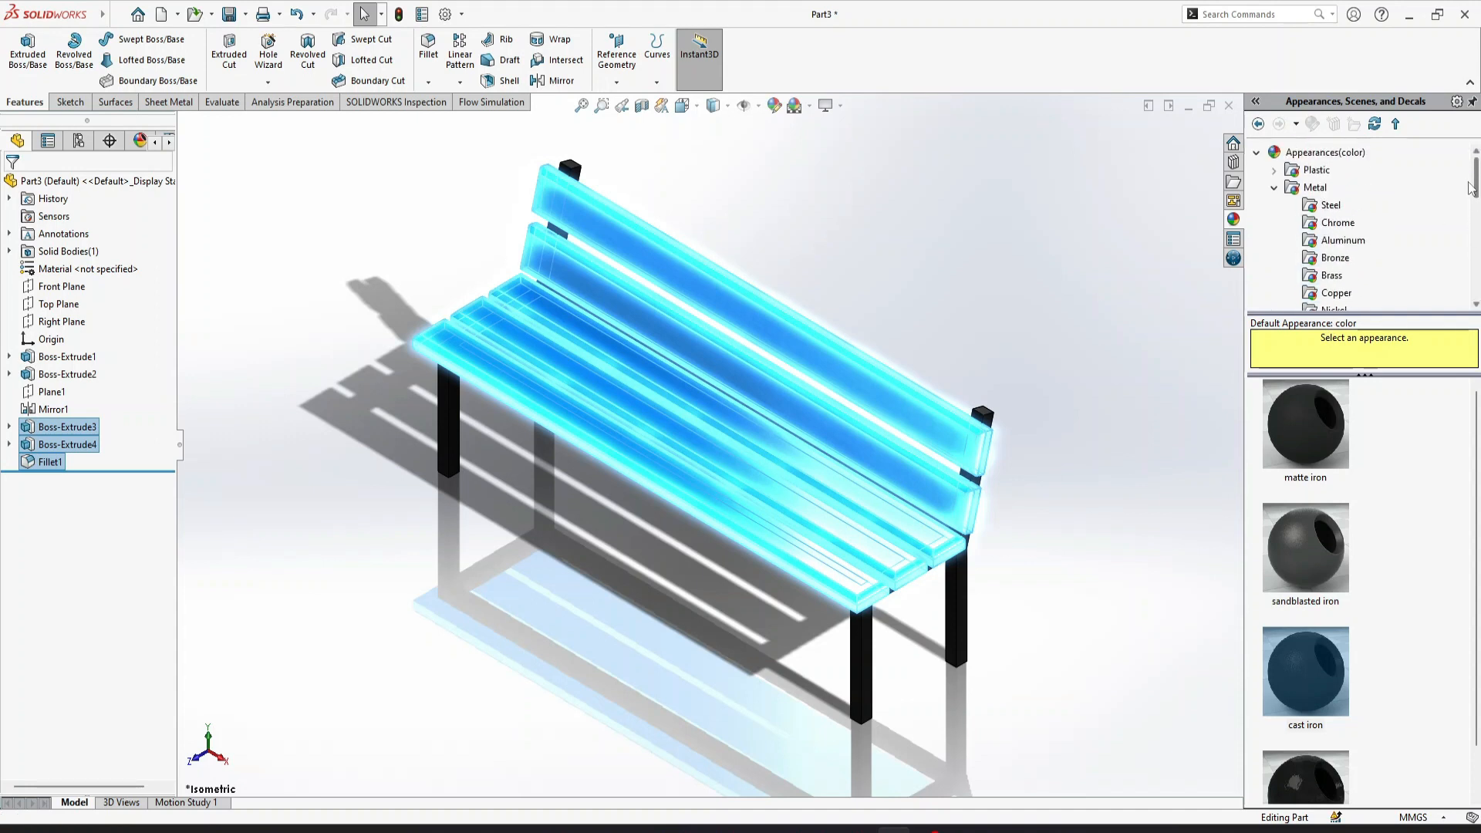
click(1273, 189)
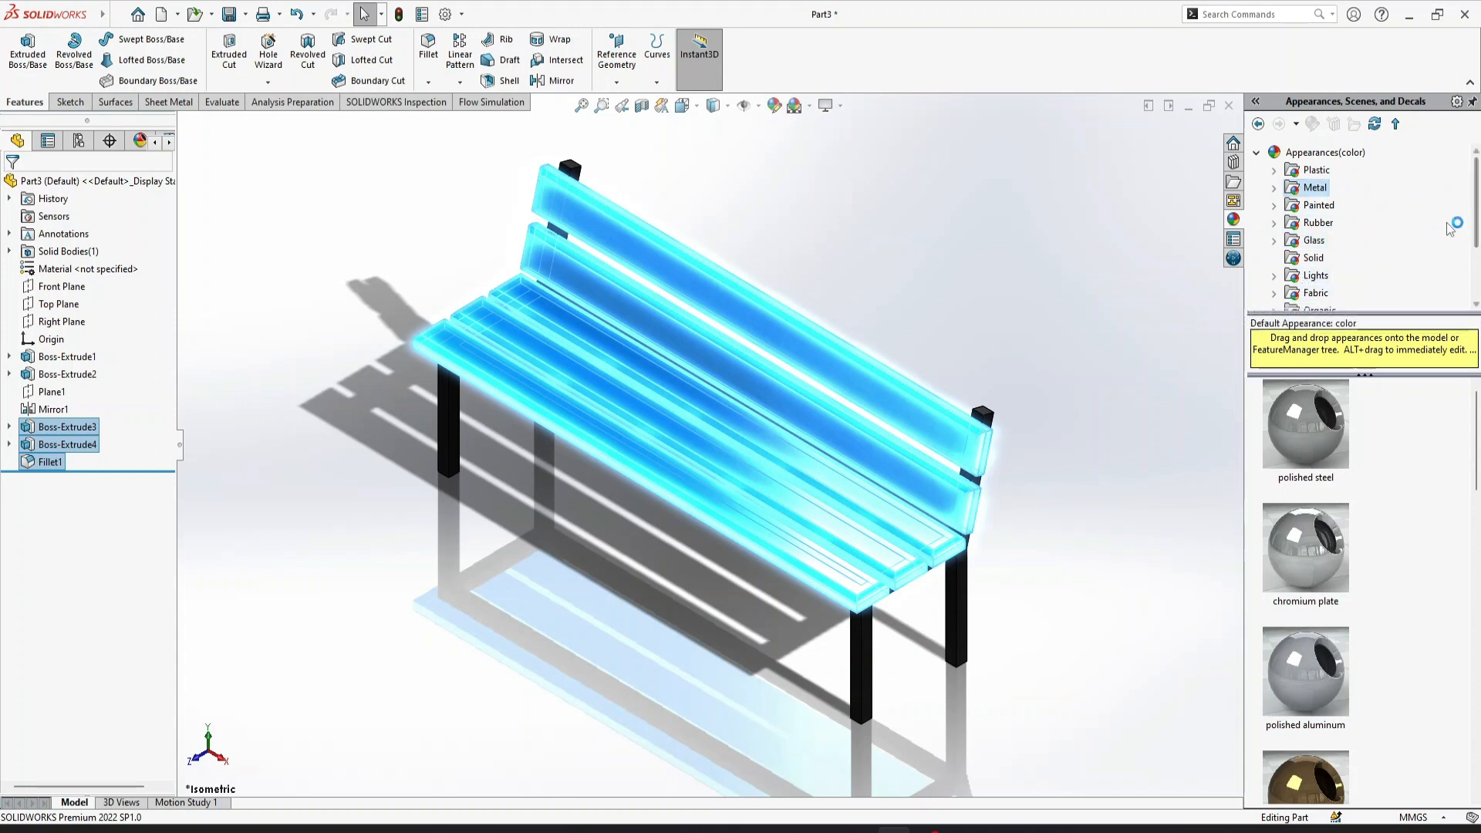
drag(1478, 210, 1478, 246)
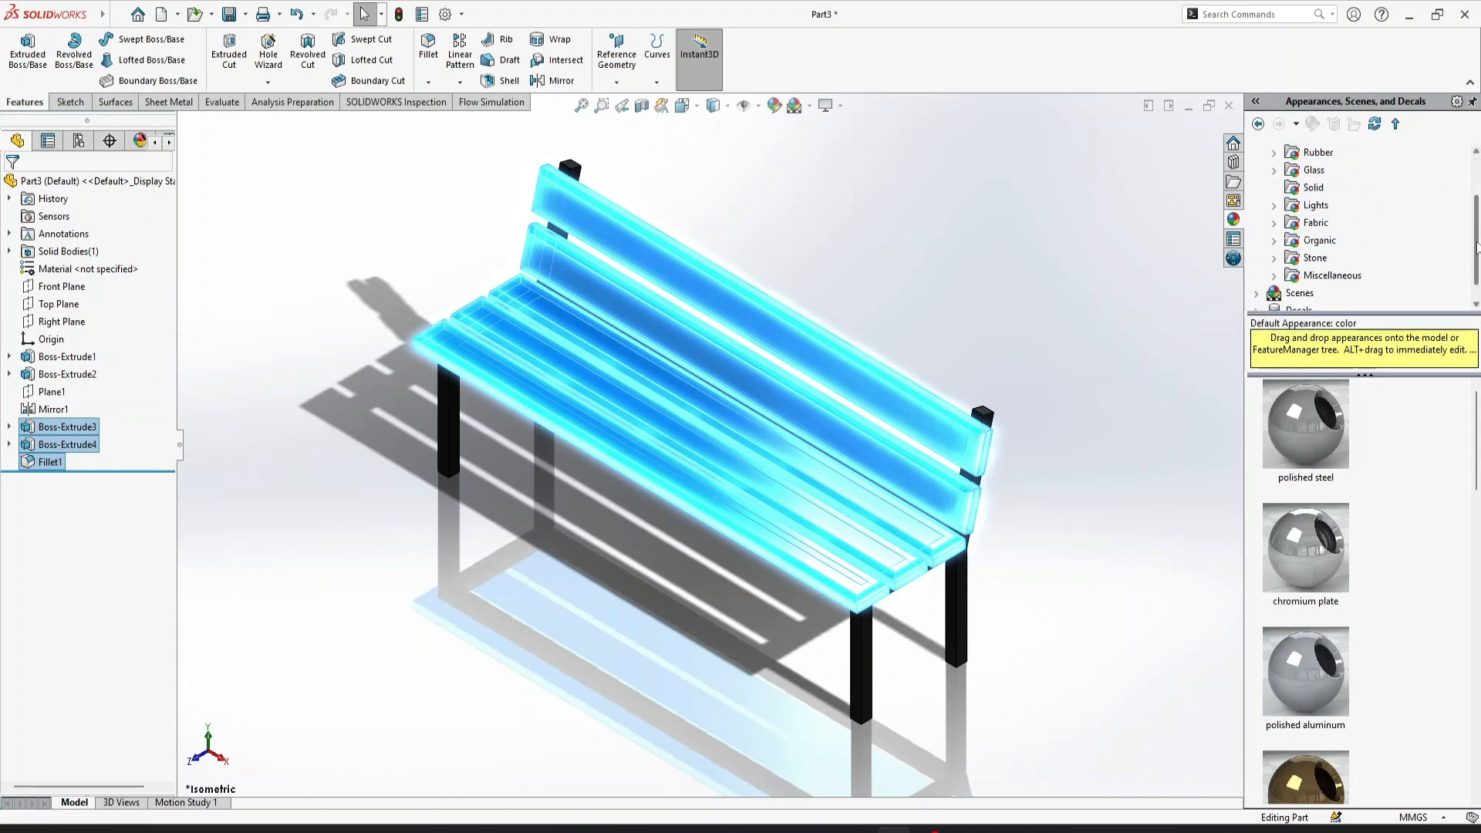
click(1274, 240)
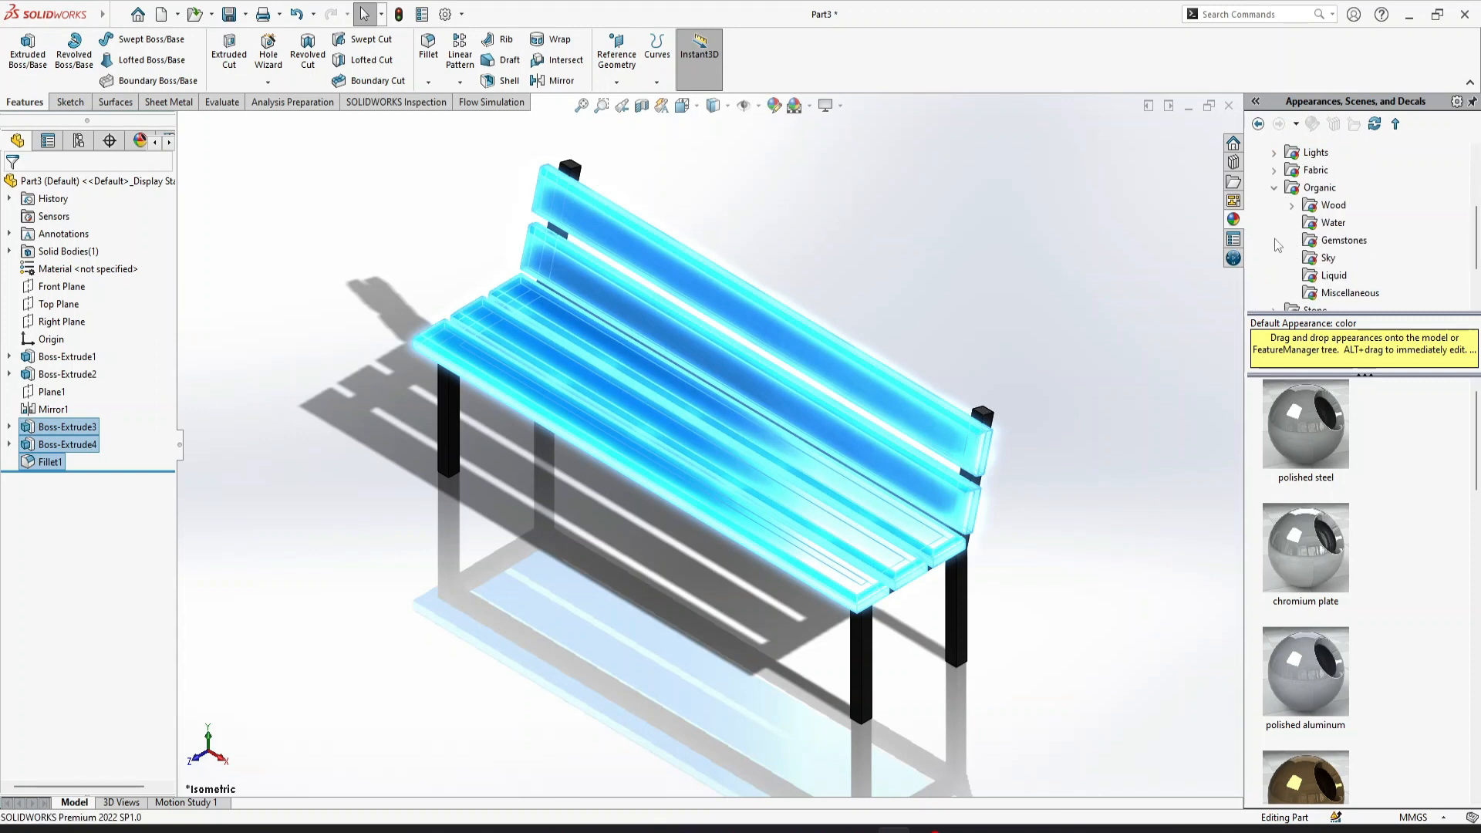
click(1336, 208)
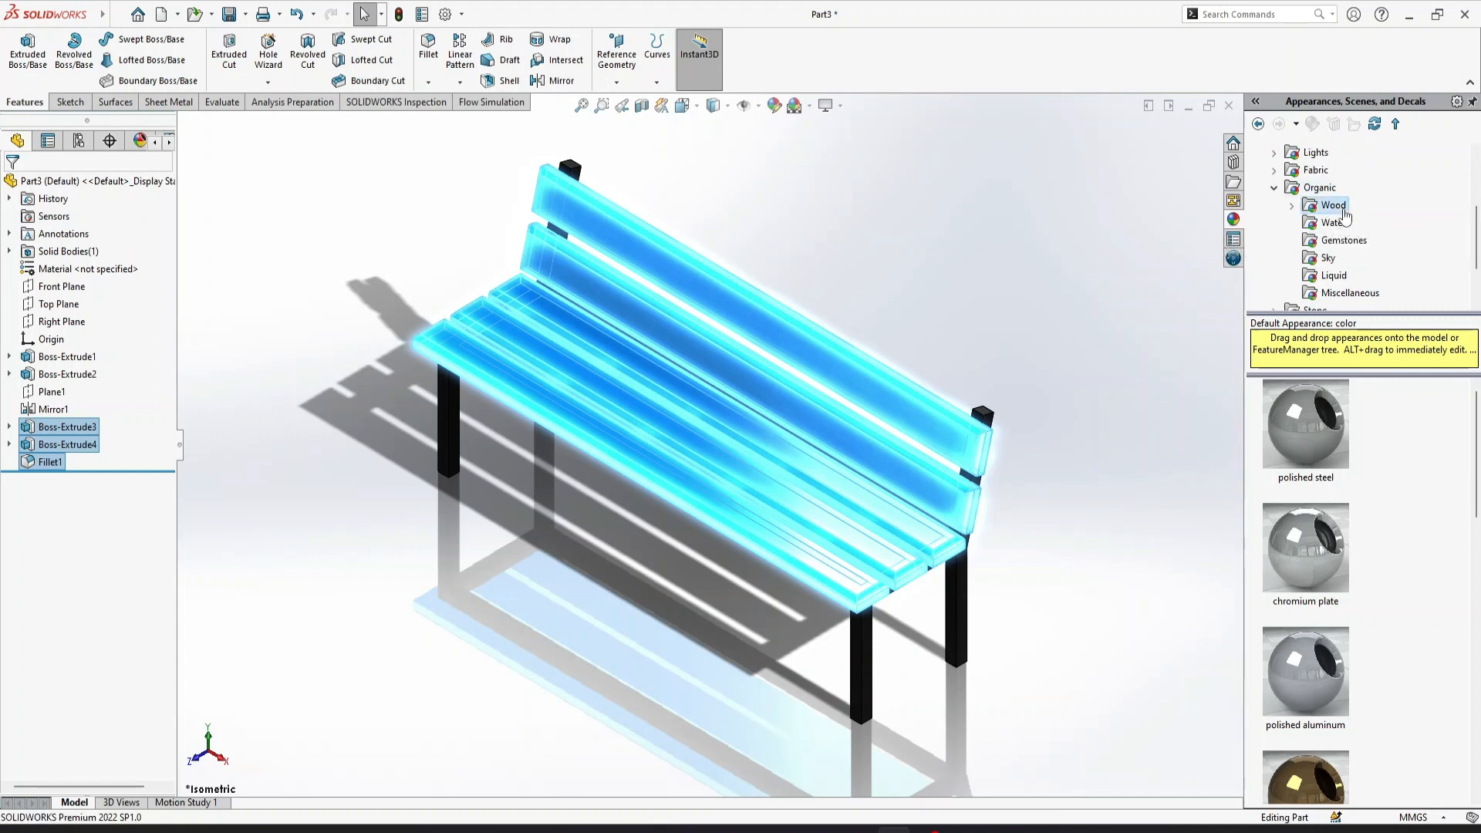
scroll(1478, 247, down, 2)
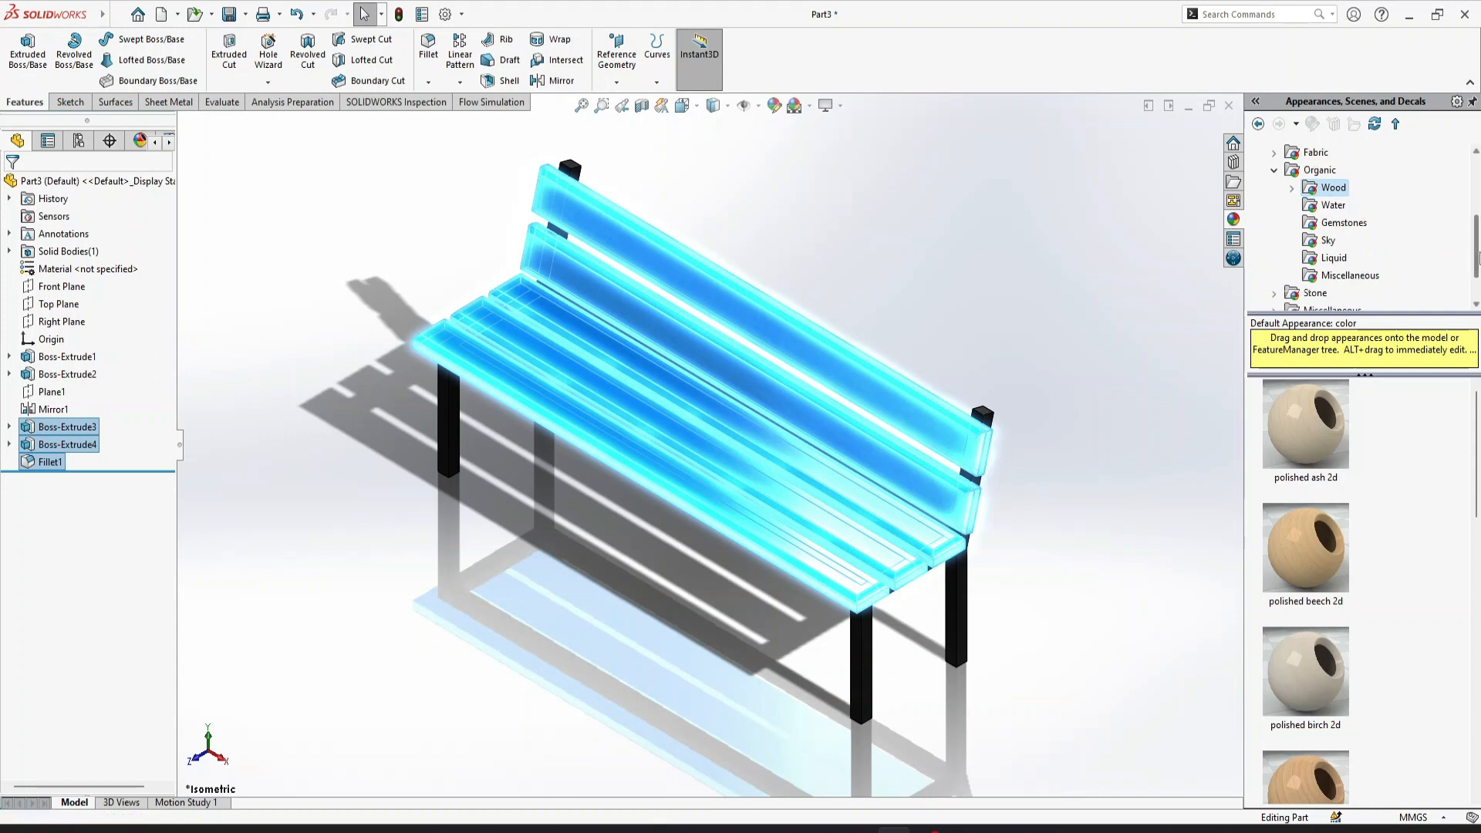
scroll(1478, 493, down, 1)
drag(1478, 493, 1475, 664)
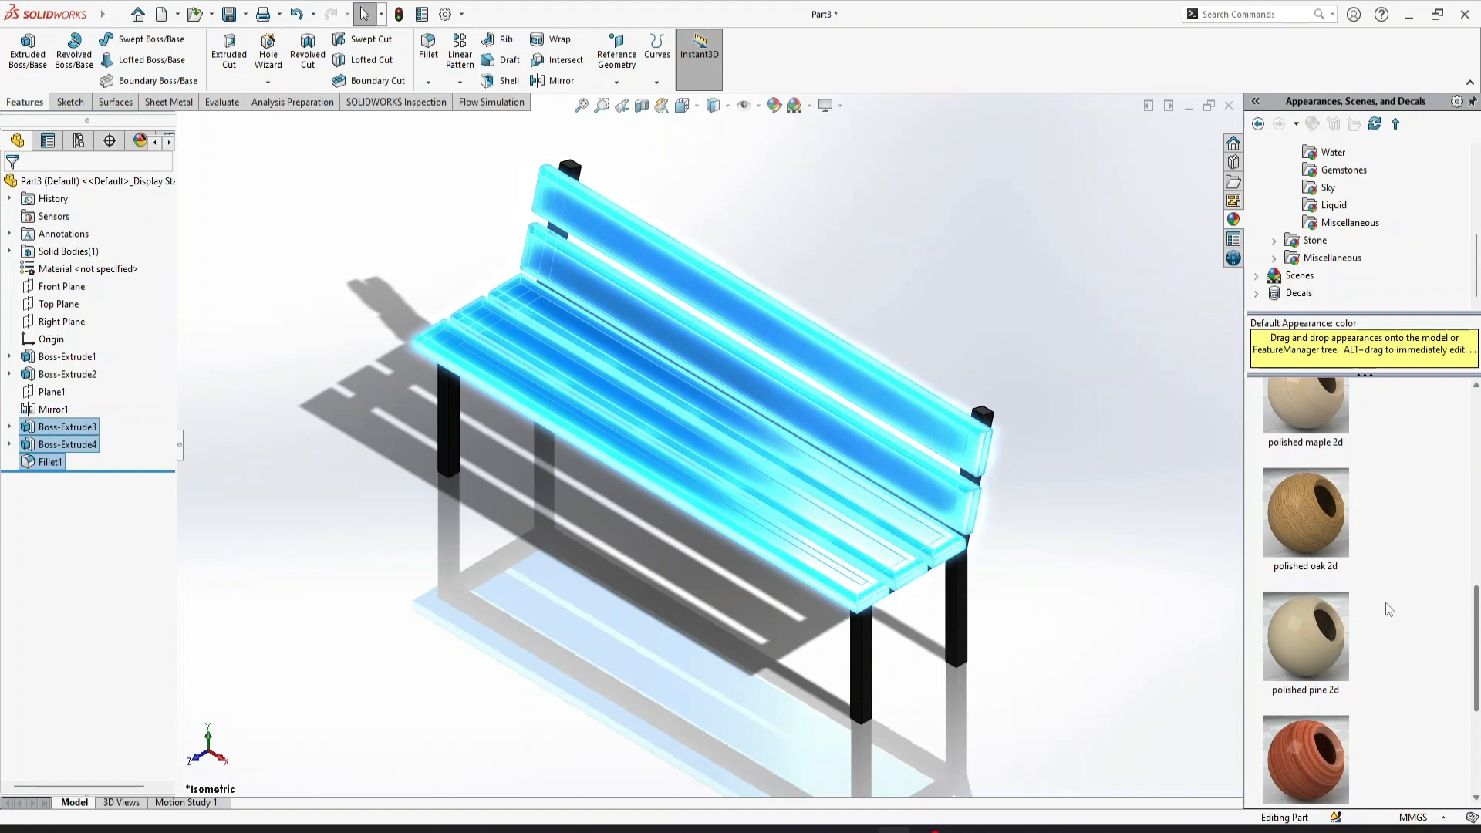
double_click(1322, 515)
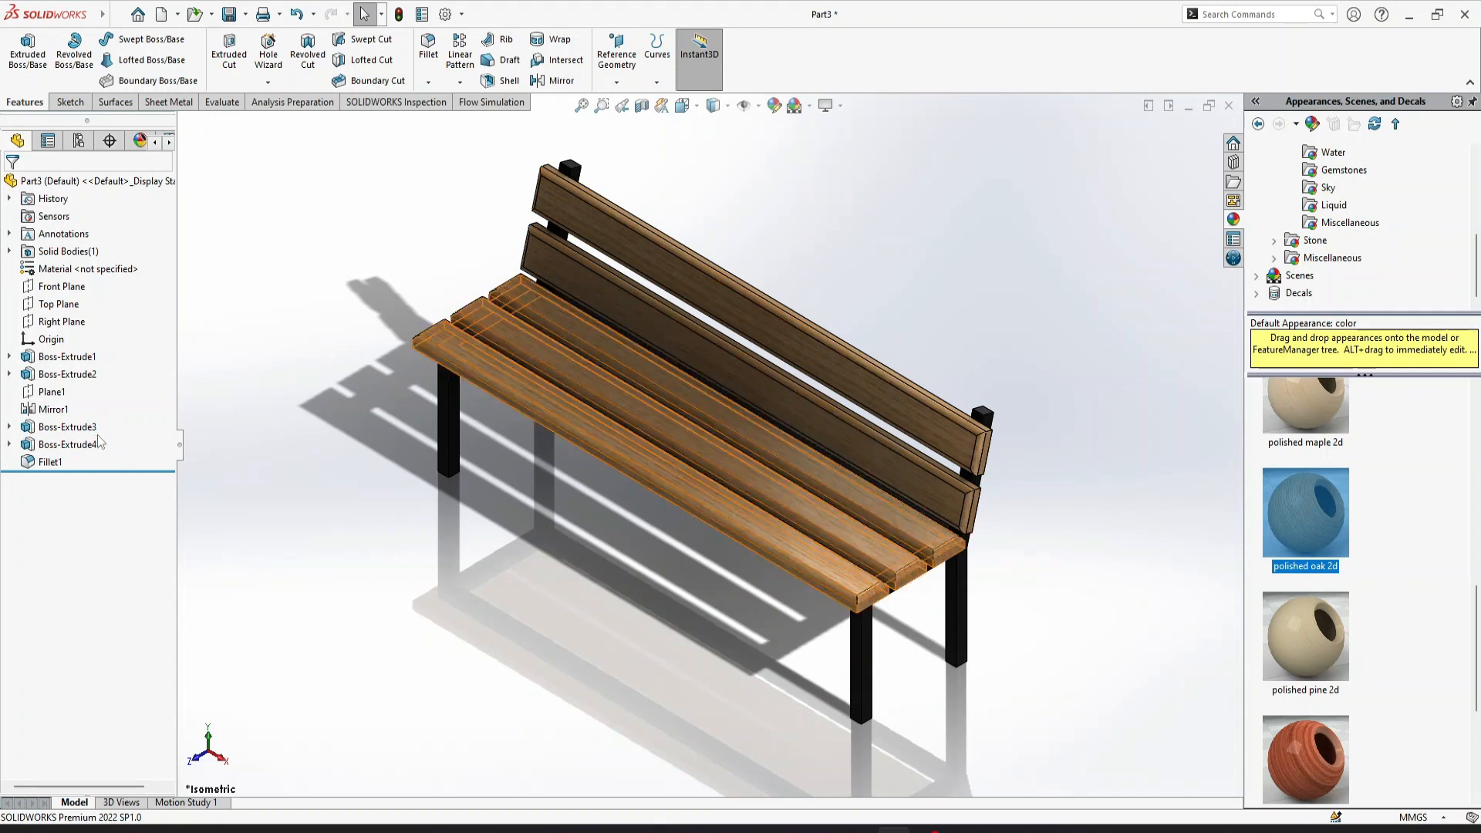
Step: Tint the polished oak appearance of Boss-Extrude3, Boss-Extrude4 and Fillet1 light red (RGB 255, 128, 128)
click(67, 426)
shift+click(50, 461)
click(773, 105)
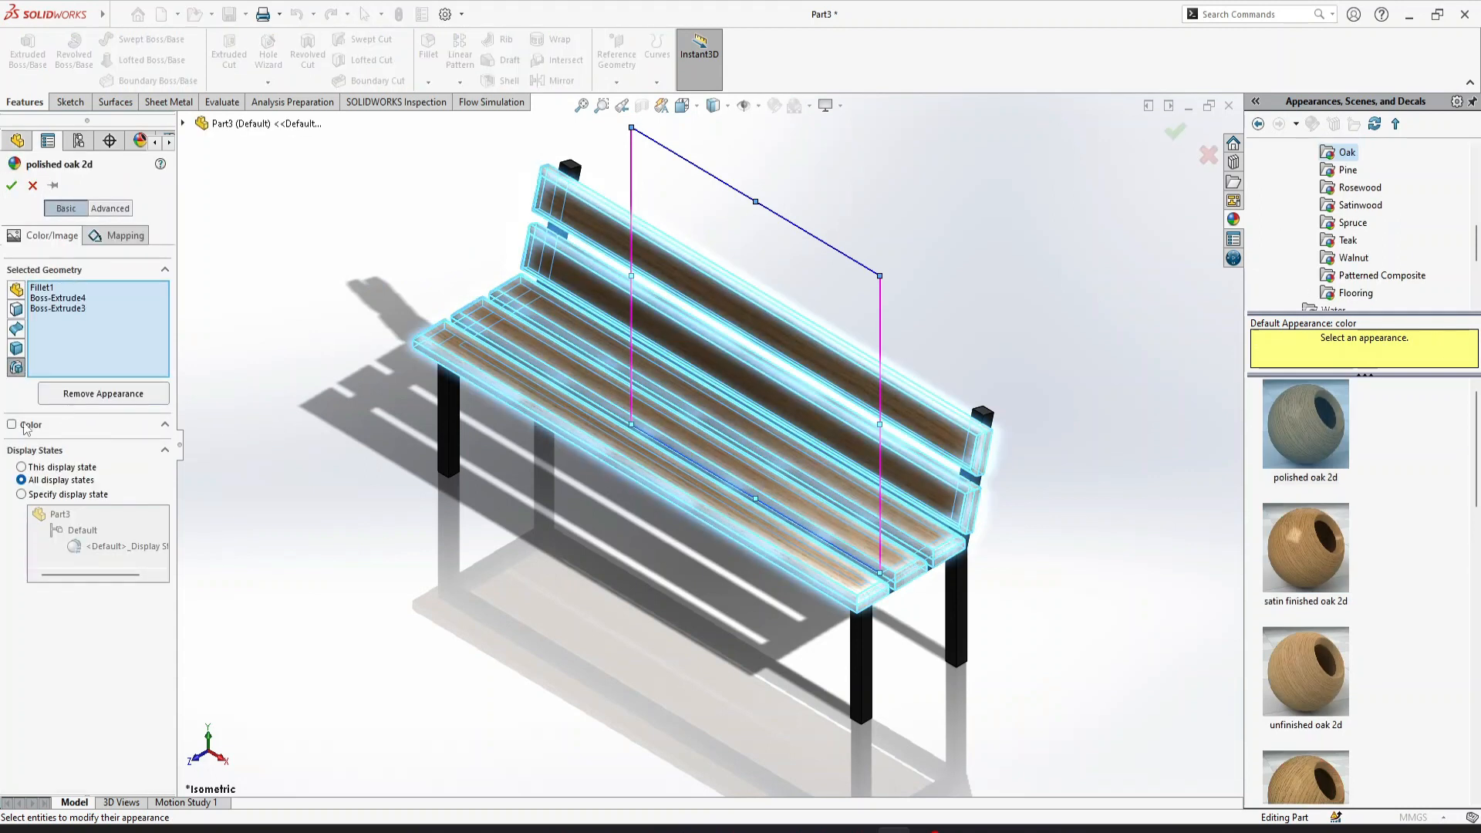
click(13, 424)
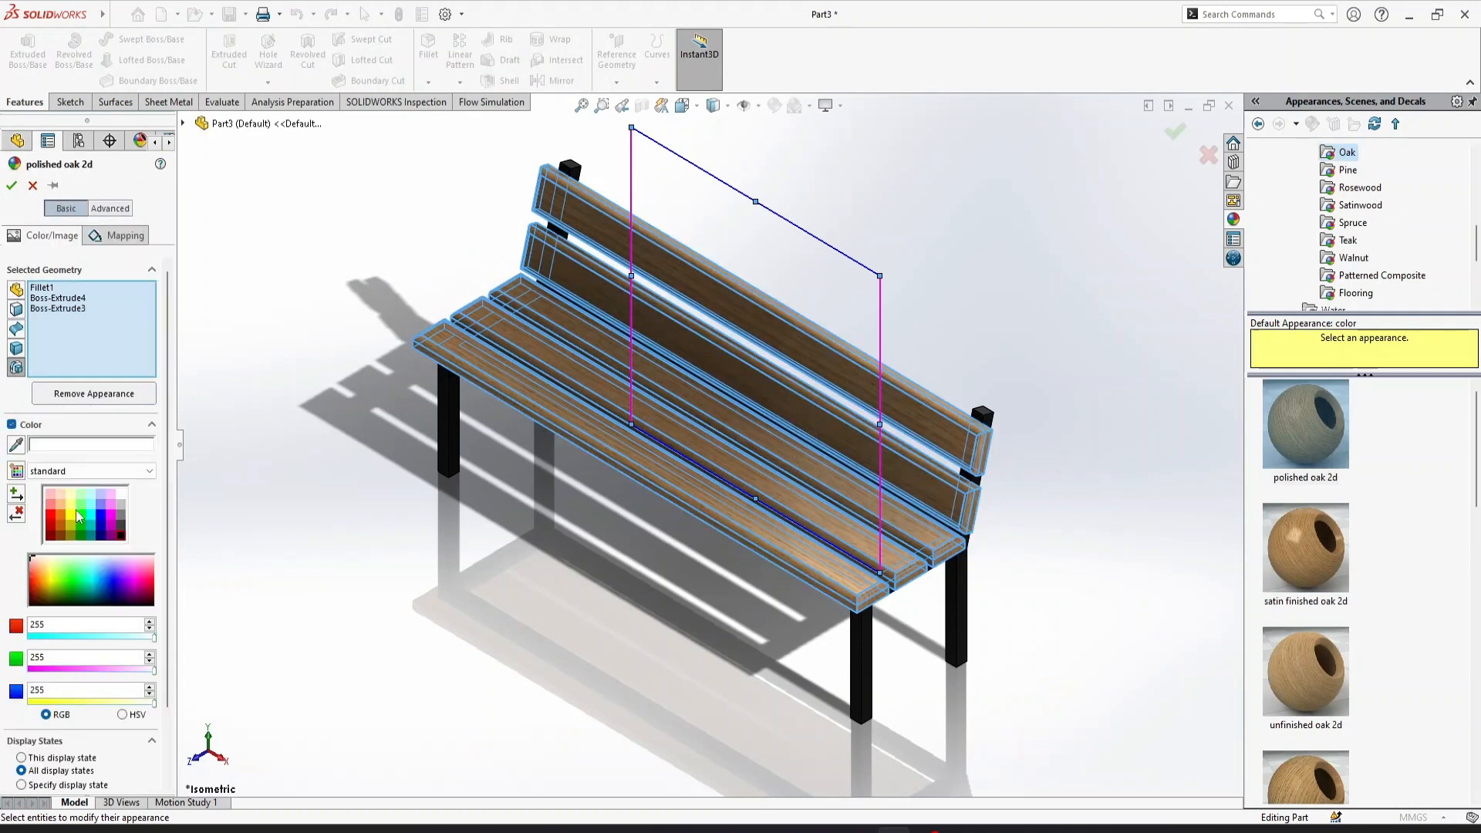
click(51, 521)
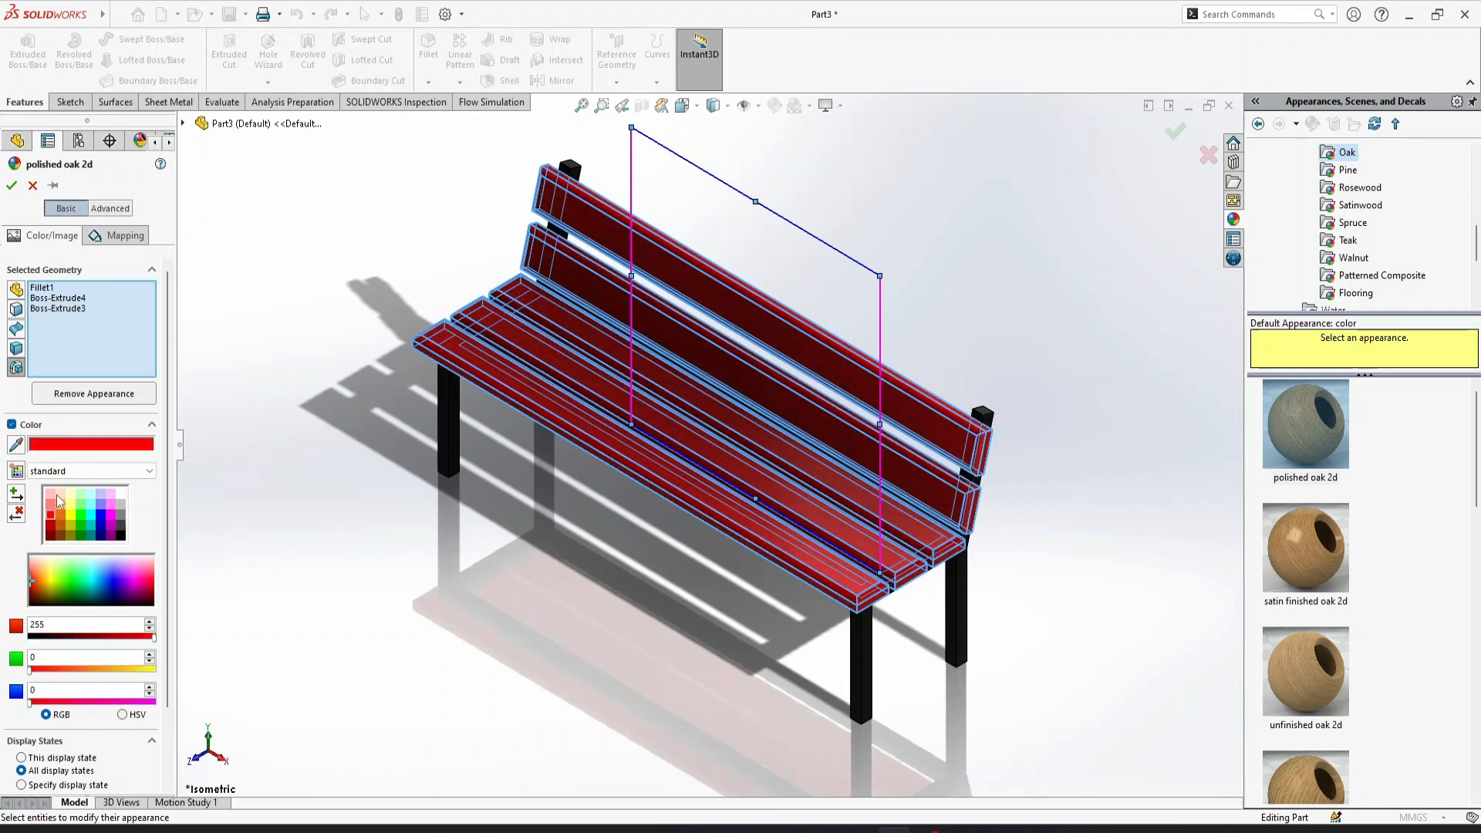
click(50, 503)
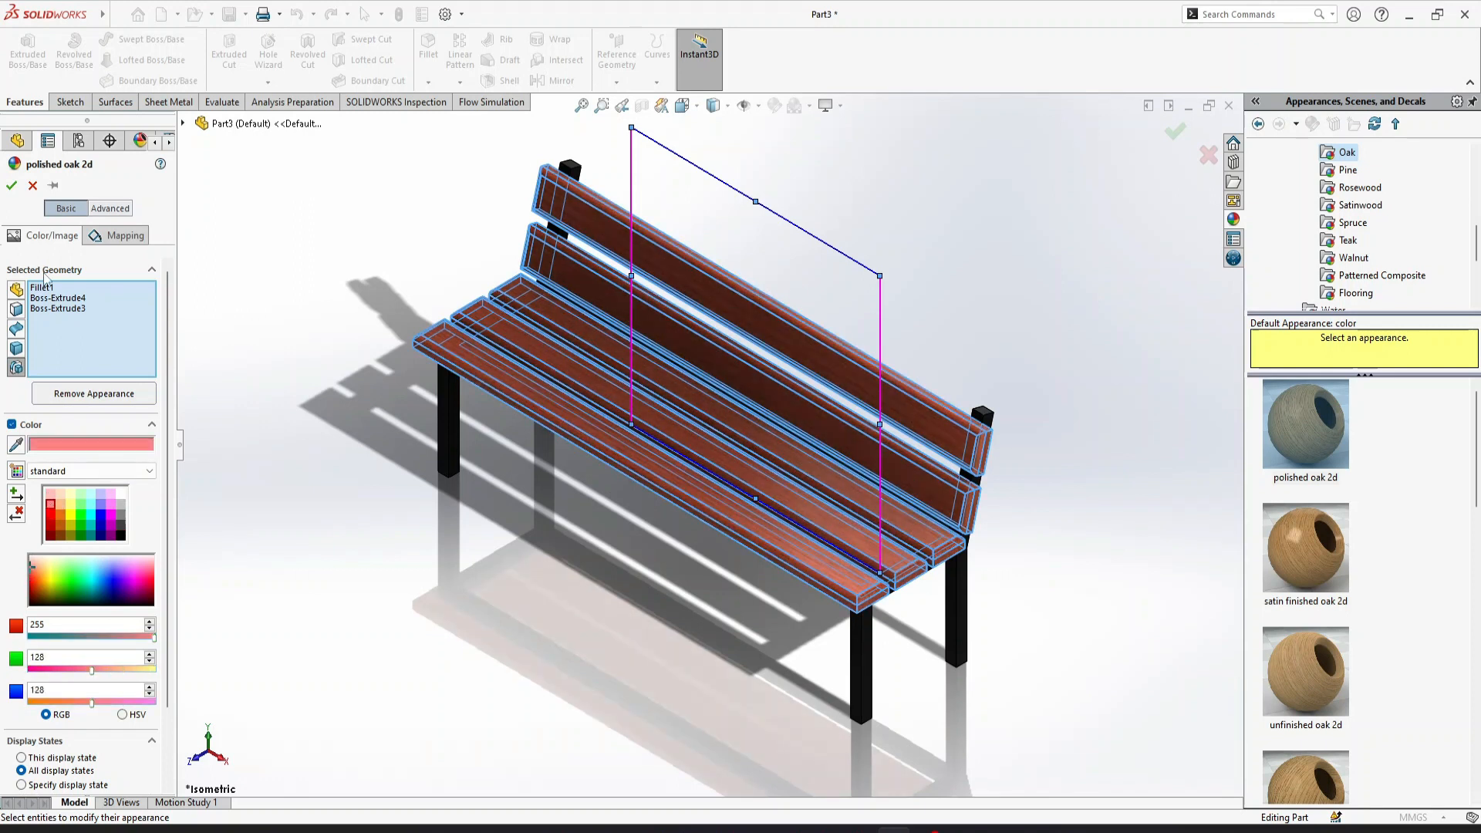
click(10, 185)
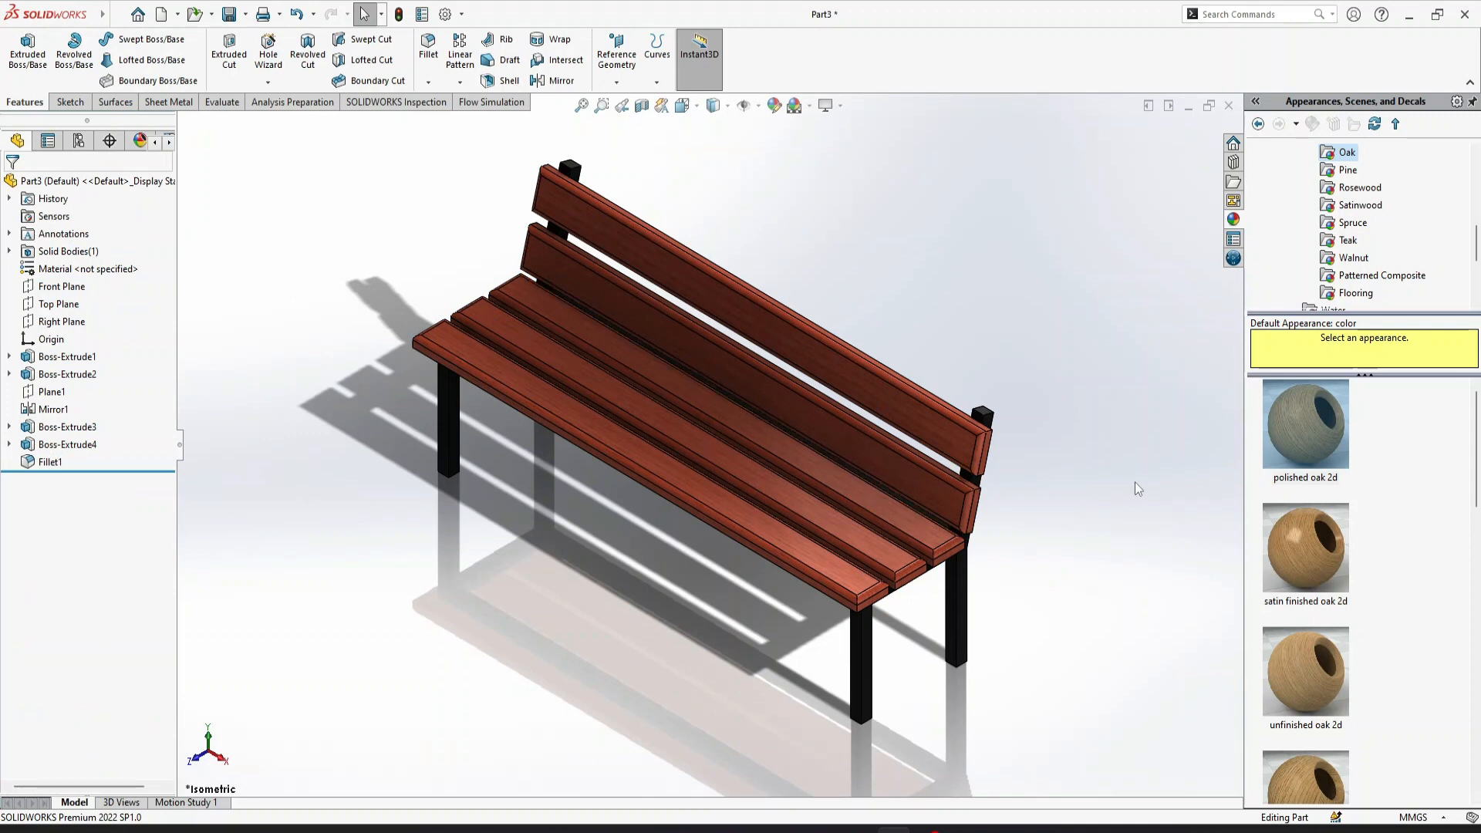
Step: Turn off ambient occlusion for the display of the bench model
click(826, 105)
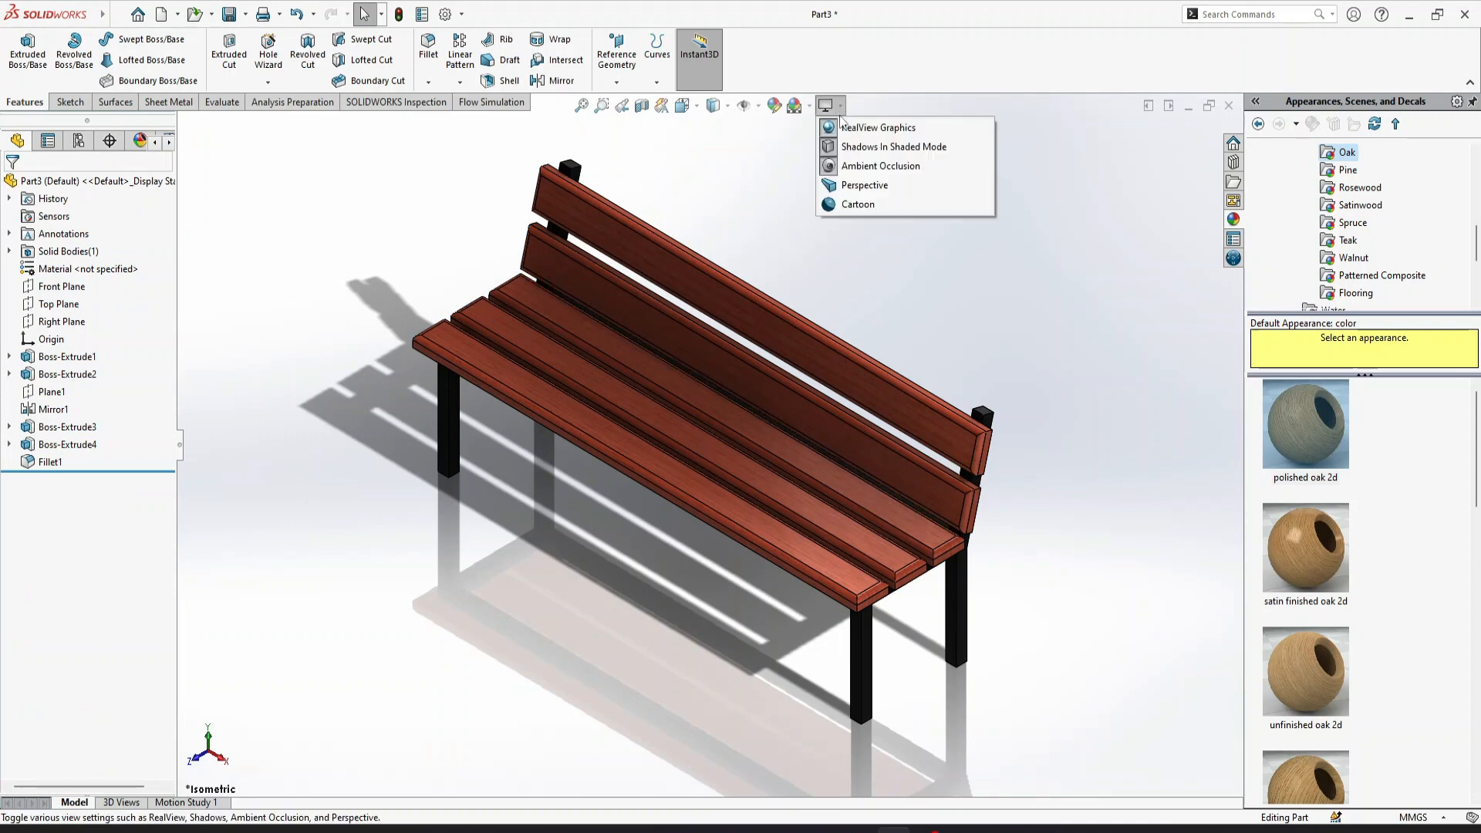
click(859, 170)
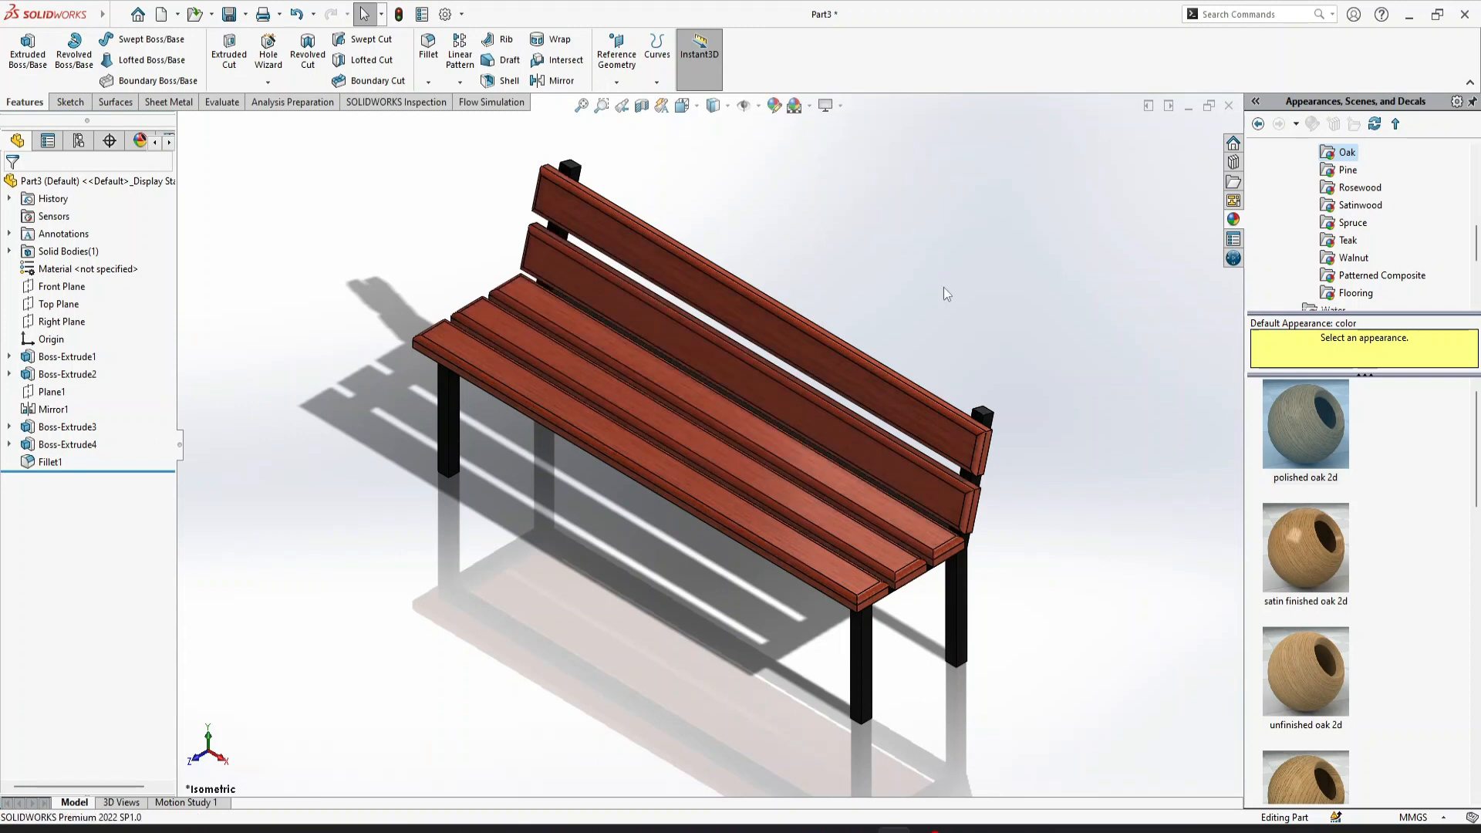